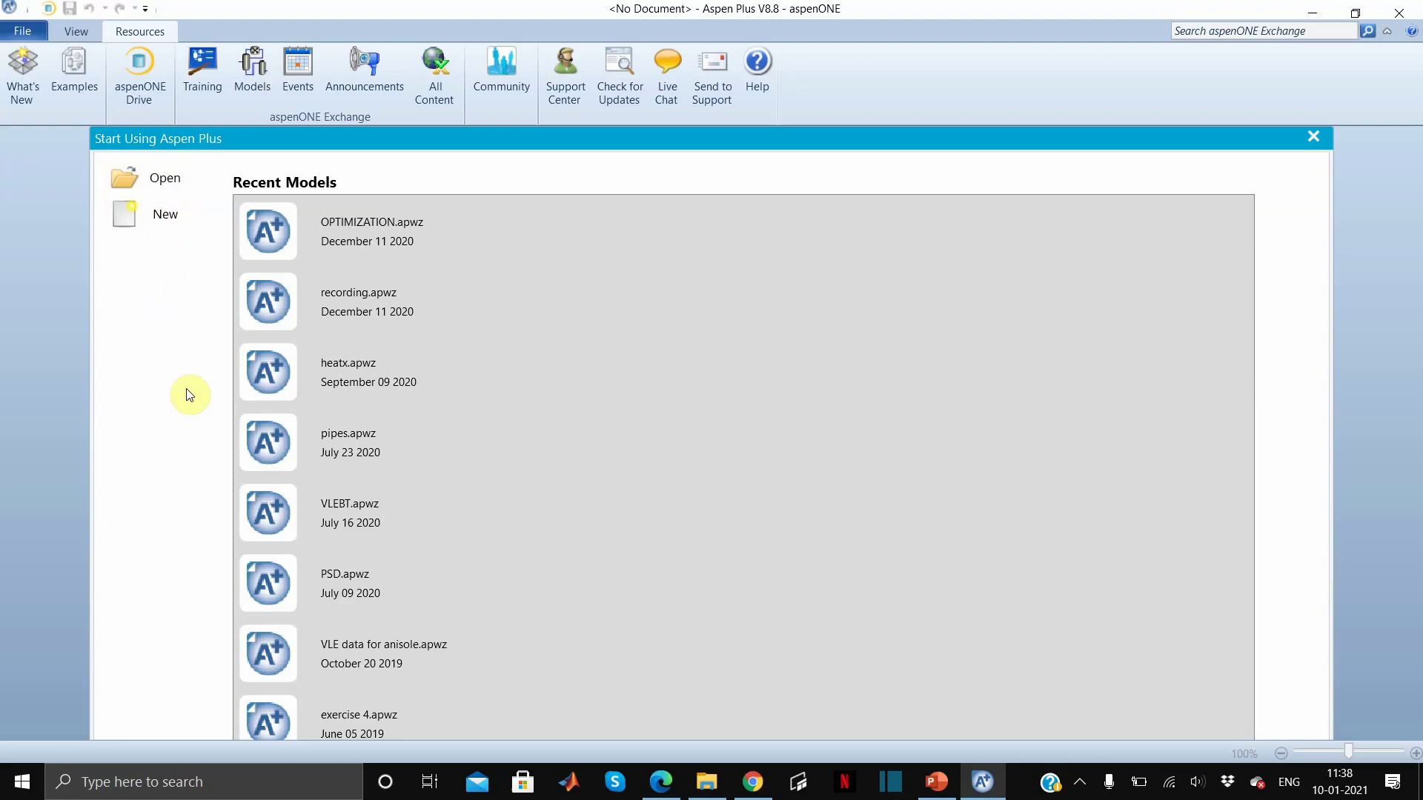
- Create a new simulation from the Blank Simulation template
{"action": "left_click", "coordinate": [154, 214]}
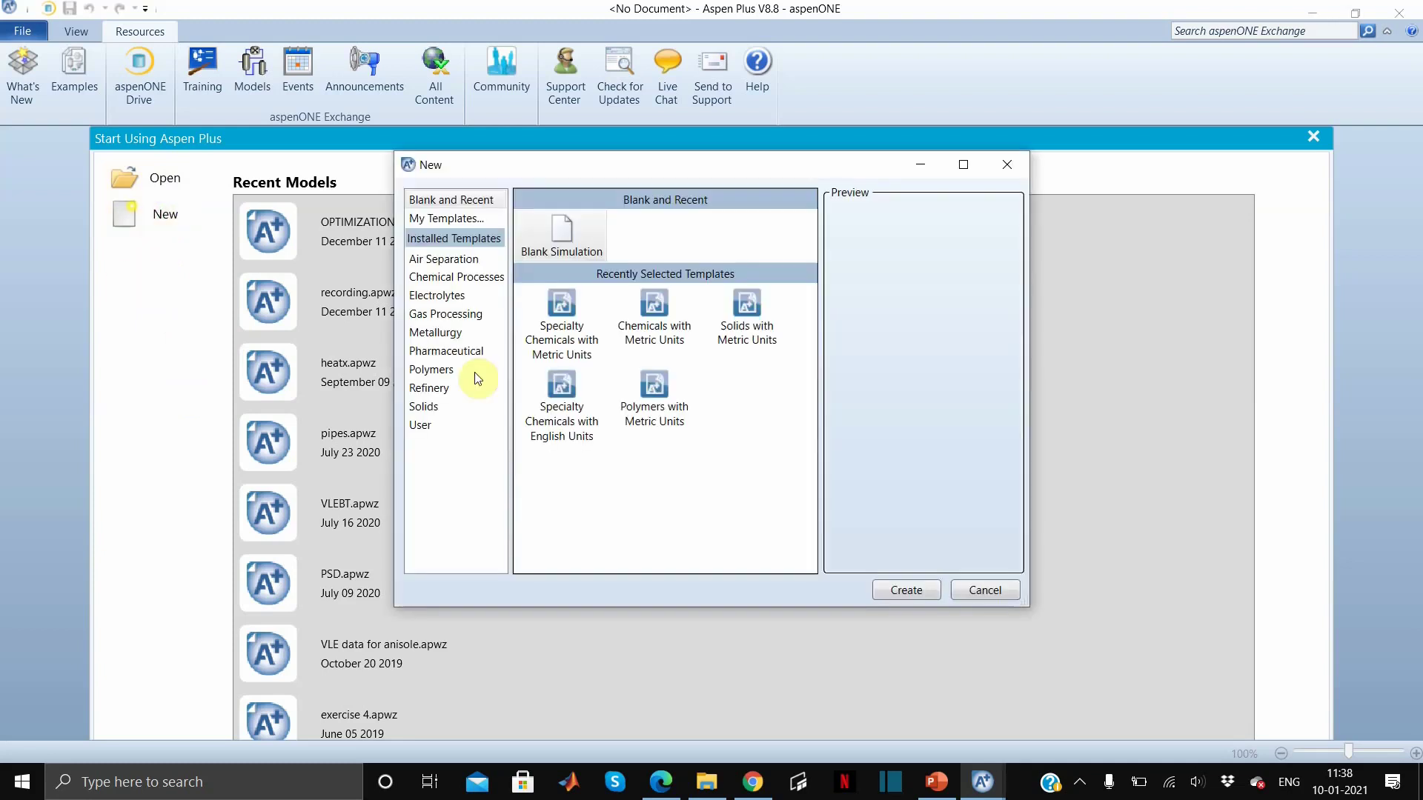
{"action": "left_click", "coordinate": [573, 221]}
{"action": "left_click", "coordinate": [919, 591]}
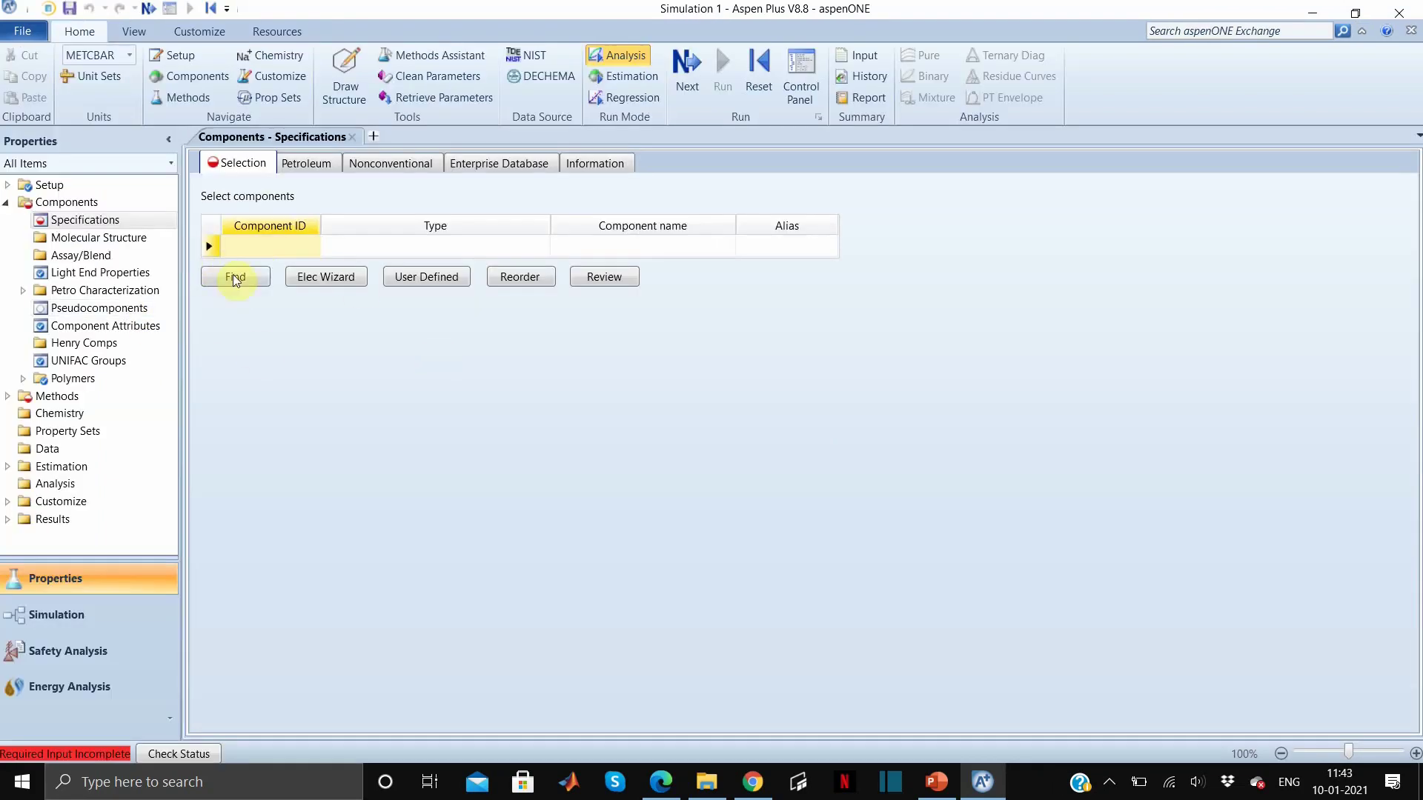
- Find the compound whose name equals propane and add it to the component list
{"action": "left_click", "coordinate": [248, 280]}
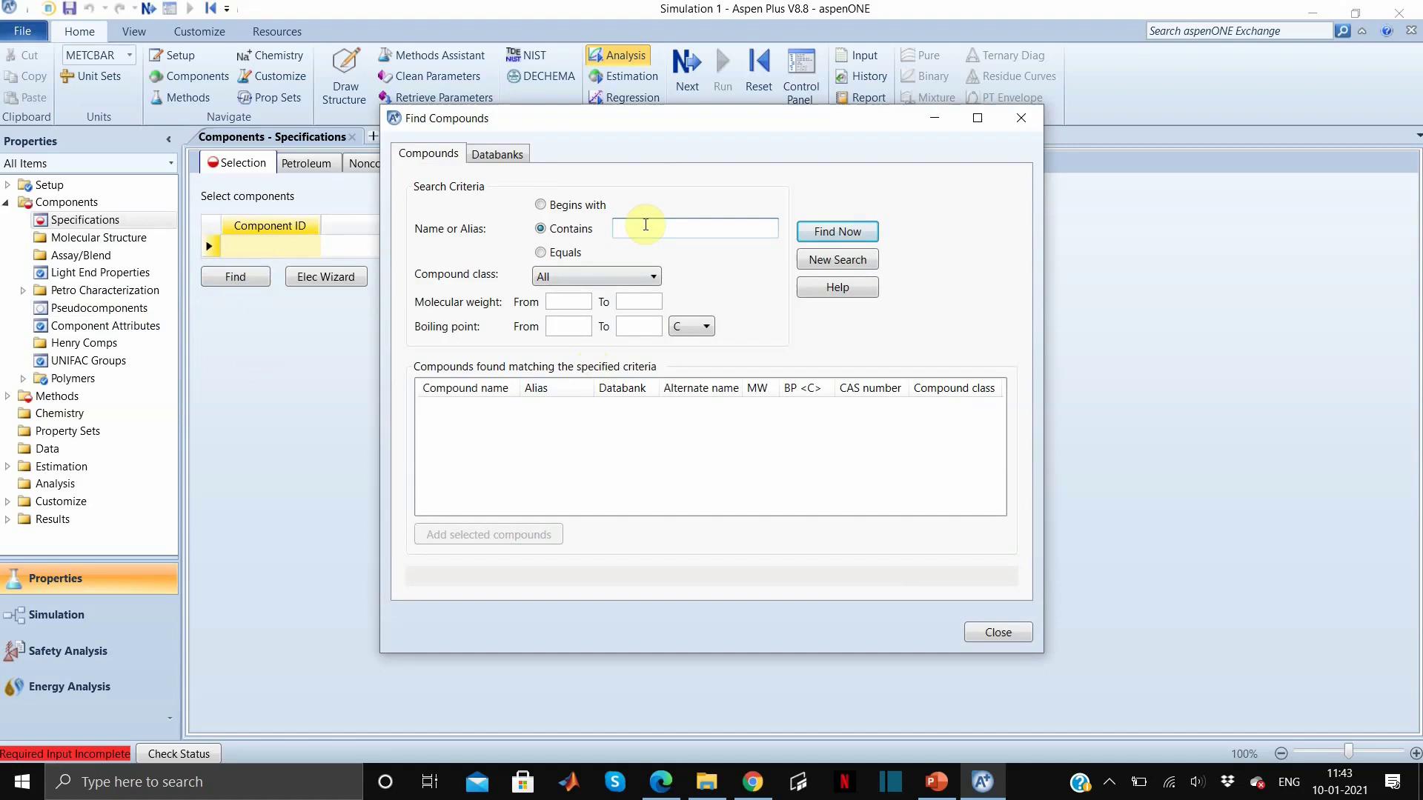
{"action": "left_click", "coordinate": [569, 256]}
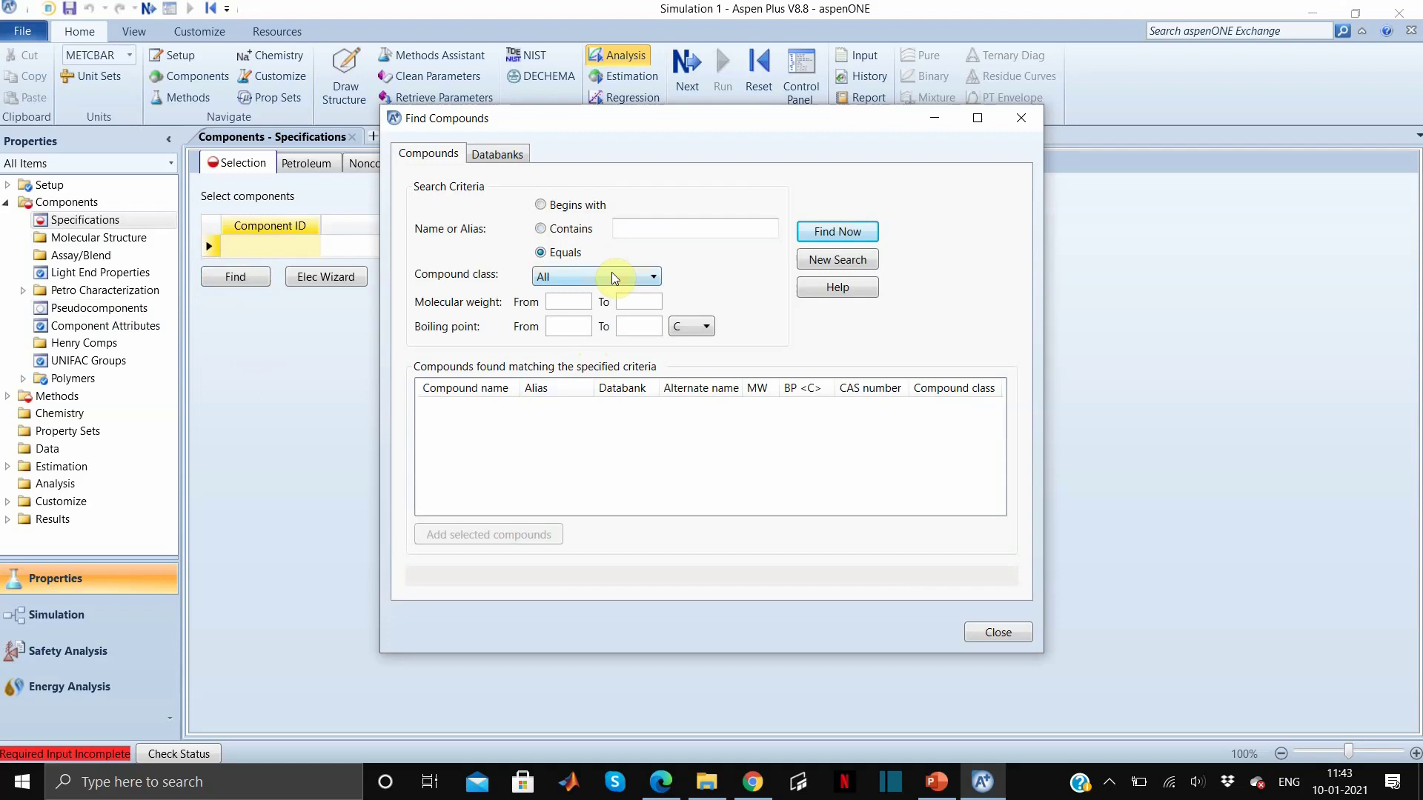
{"action": "left_click", "coordinate": [627, 230]}
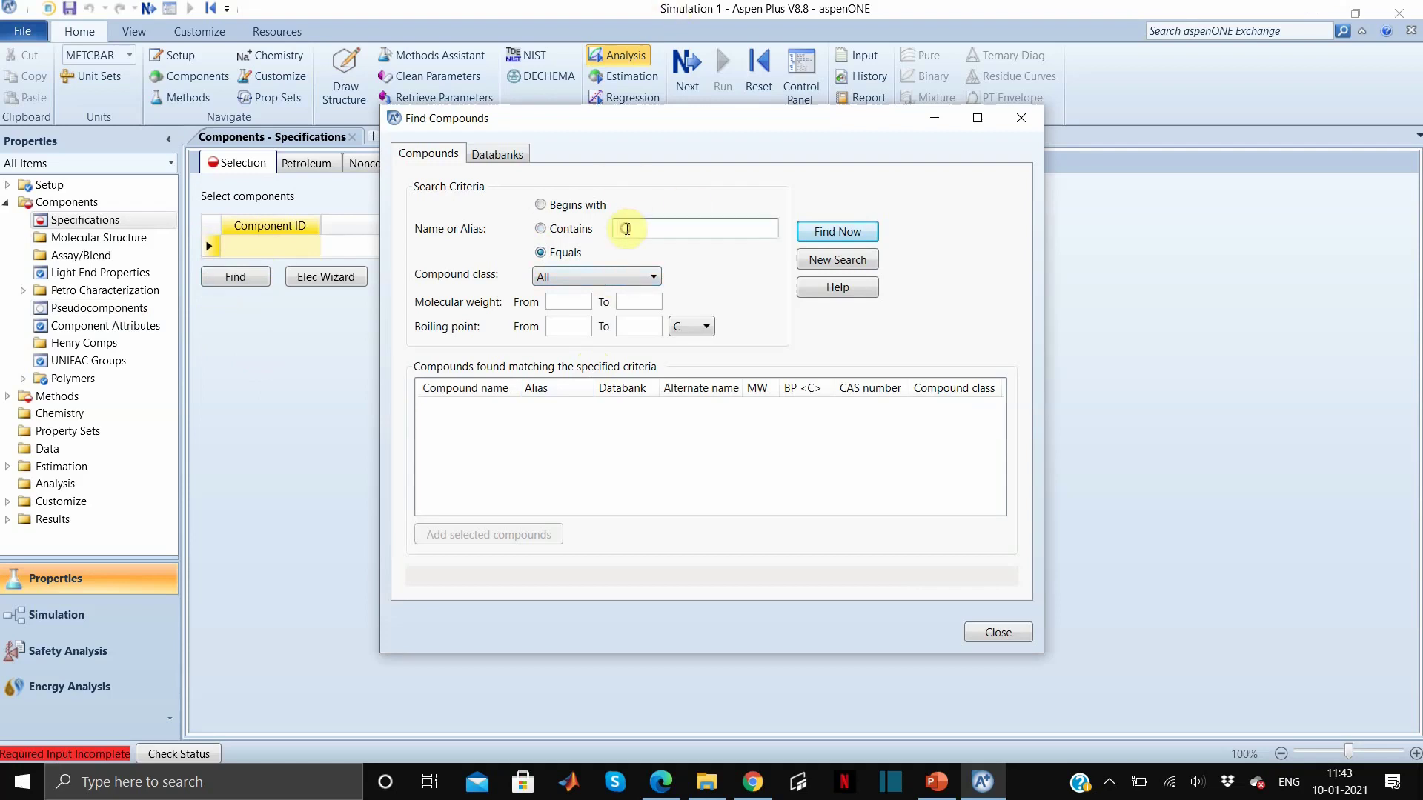
{"action": "type", "text": "propane"}
{"action": "left_click", "coordinate": [859, 231]}
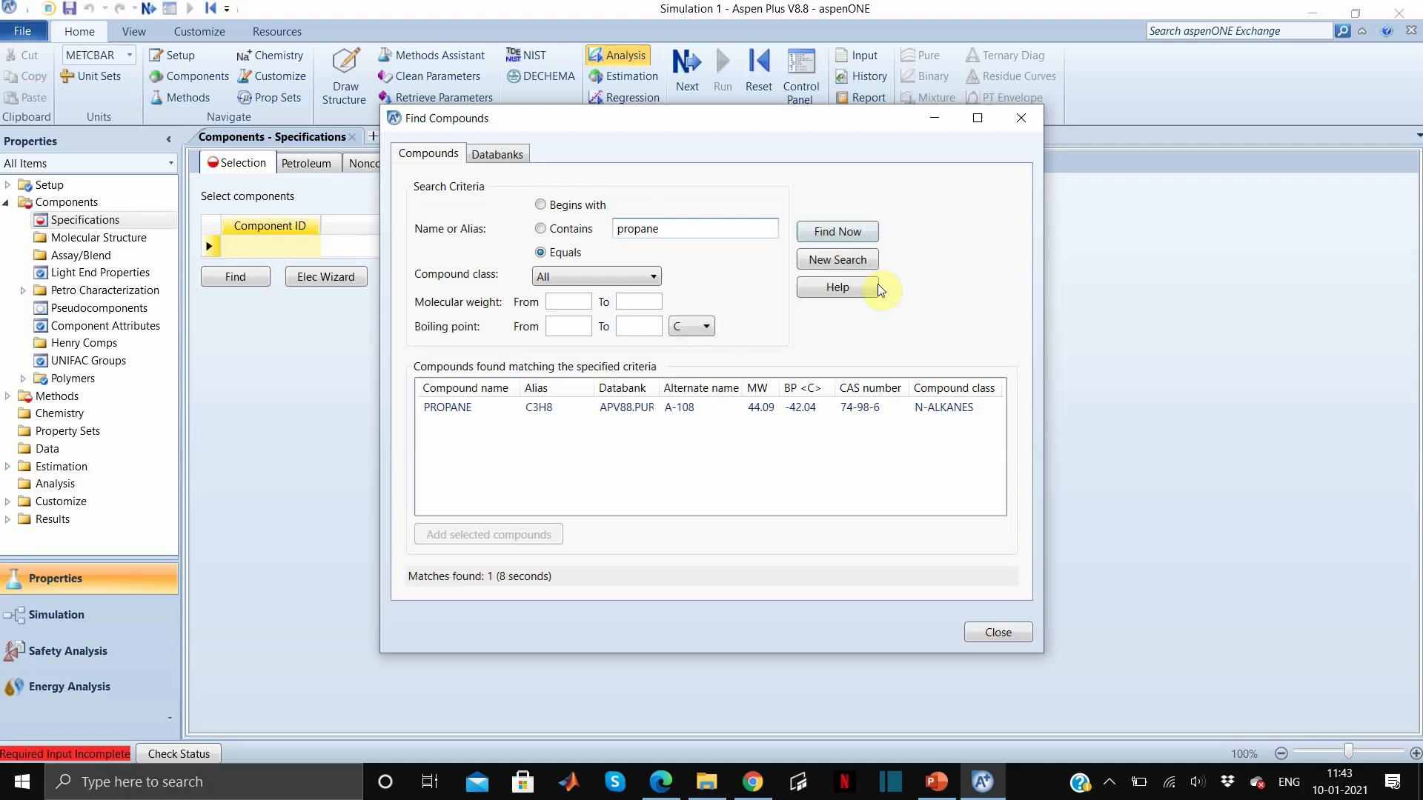
{"action": "left_click", "coordinate": [614, 413]}
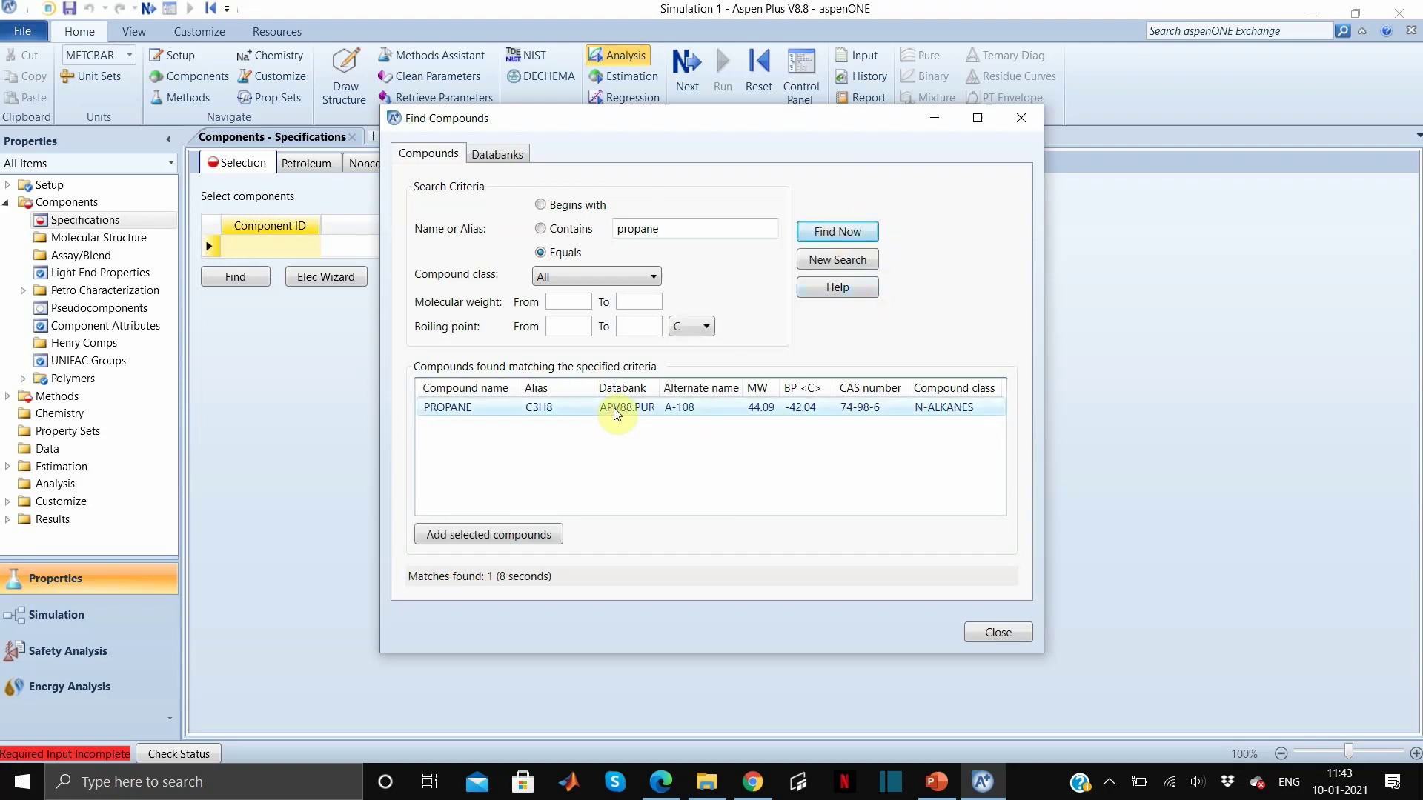
{"action": "left_click", "coordinate": [486, 536]}
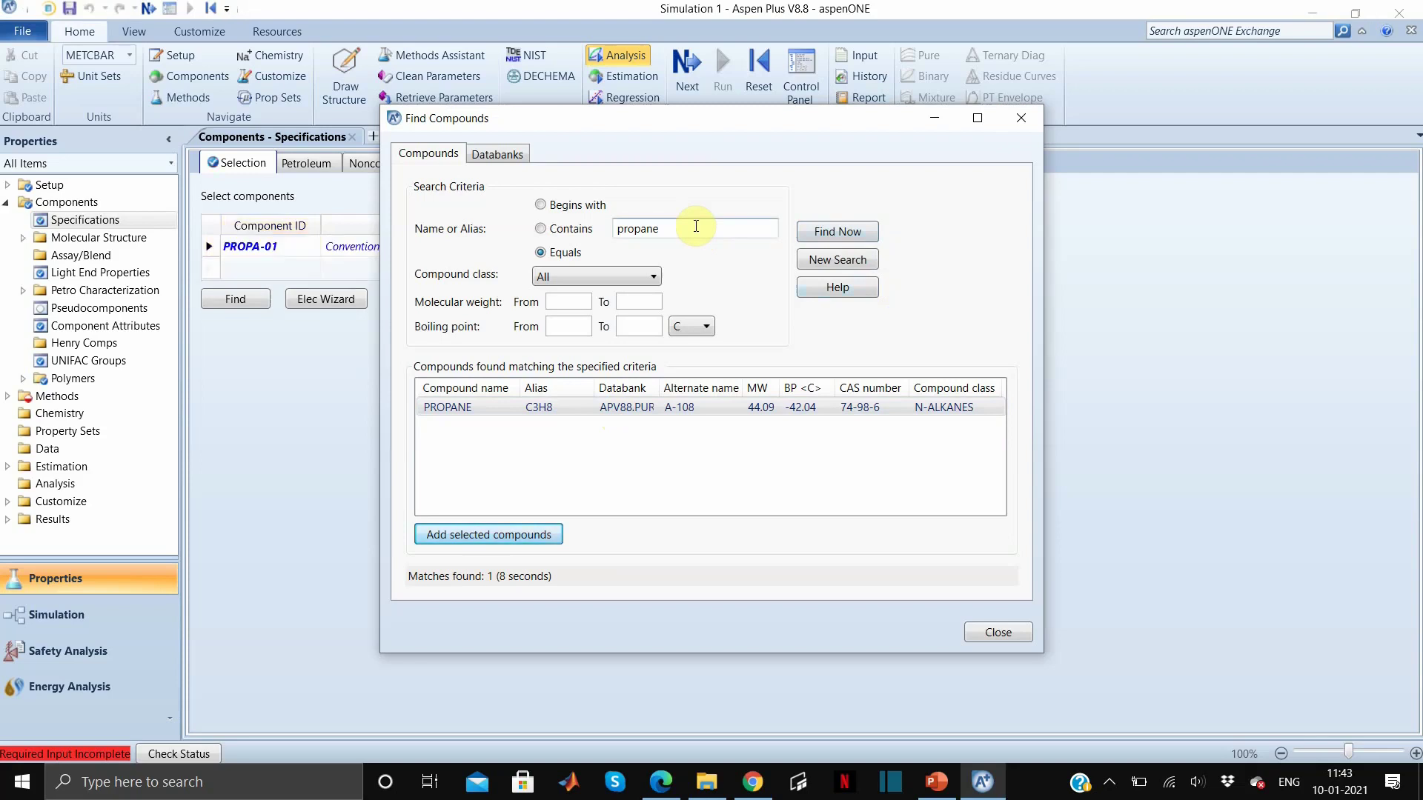
- Find Isobutane in the databanks, add it to the component list, and close the compound search
{"action": "left_click", "coordinate": [696, 226]}
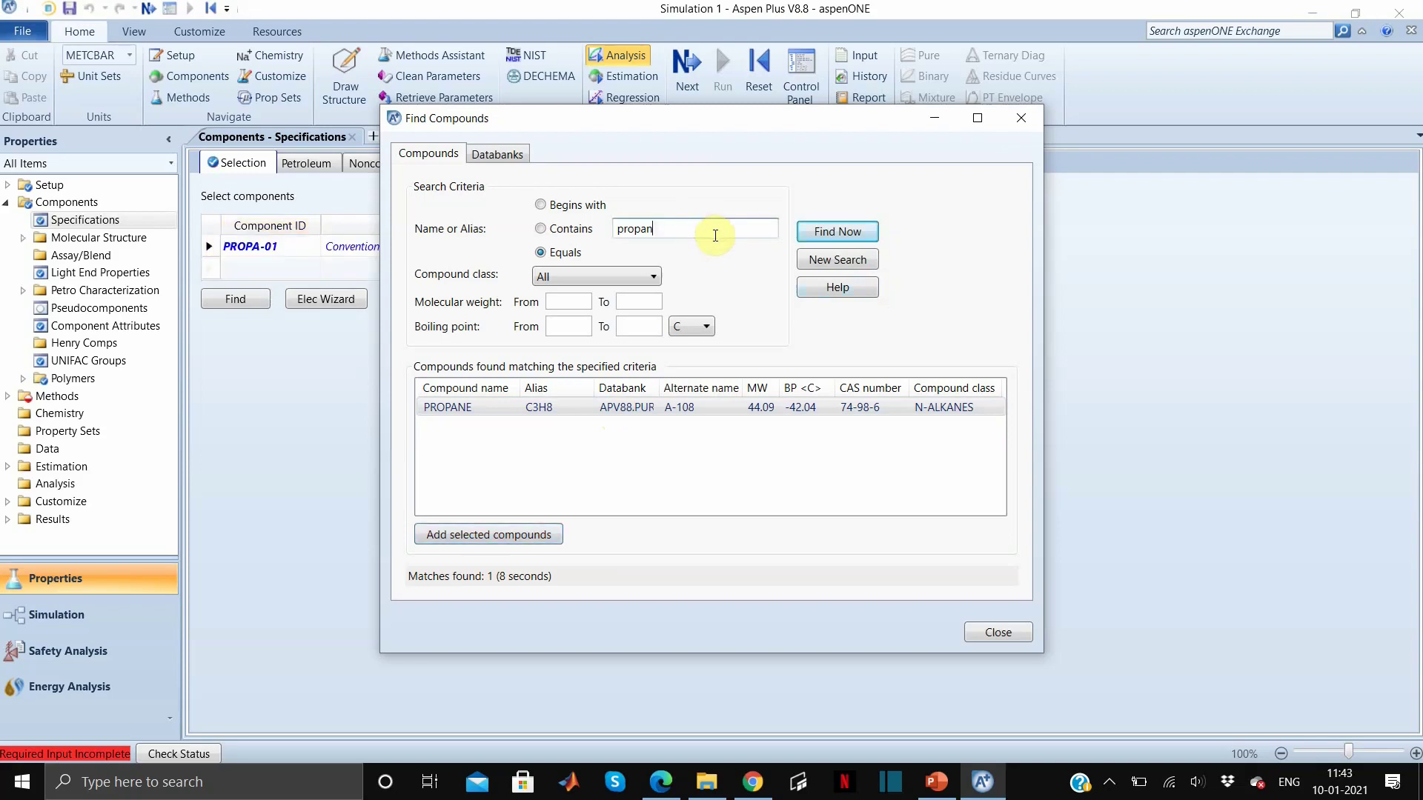
{"action": "key", "text": "BackSpace"}
{"action": "key", "text": "BackSpace"}
{"action": "key", "text": "BackSpace"}
{"action": "key", "text": "BackSpace"}
{"action": "key", "text": "BackSpace"}
{"action": "key", "text": "BackSpace"}
{"action": "type", "text": "Isobut"}
{"action": "left_click", "coordinate": [822, 236]}
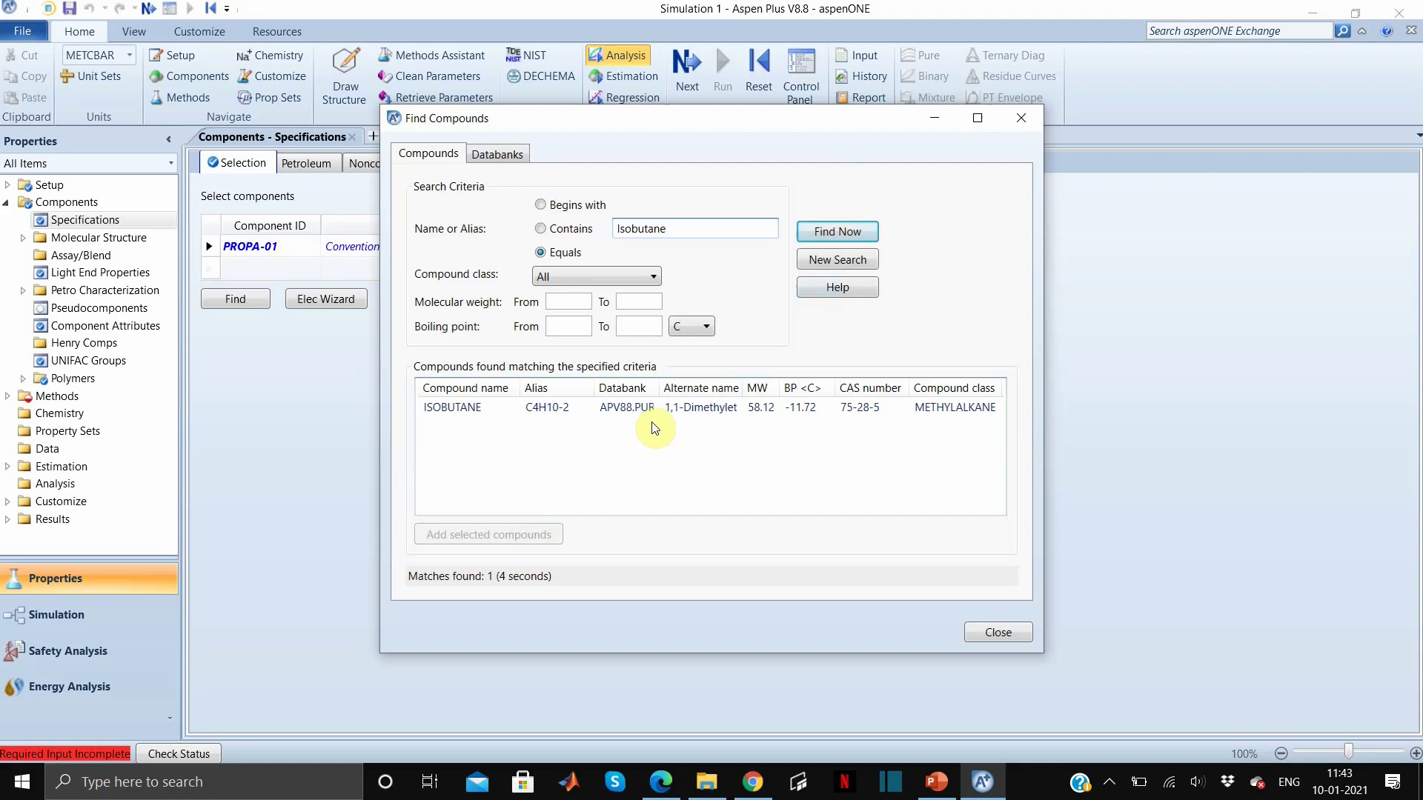
{"action": "left_click", "coordinate": [588, 407]}
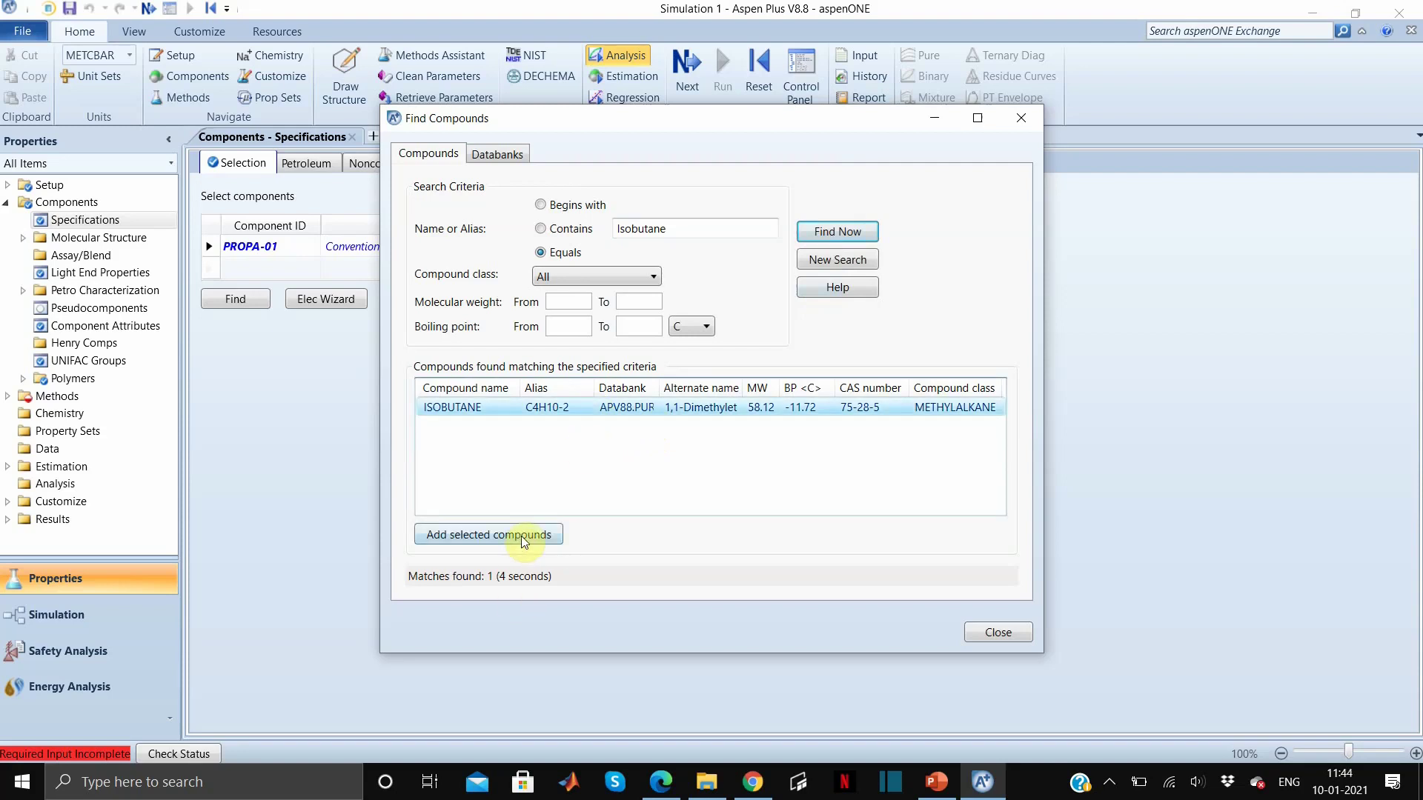
{"action": "left_click", "coordinate": [540, 539]}
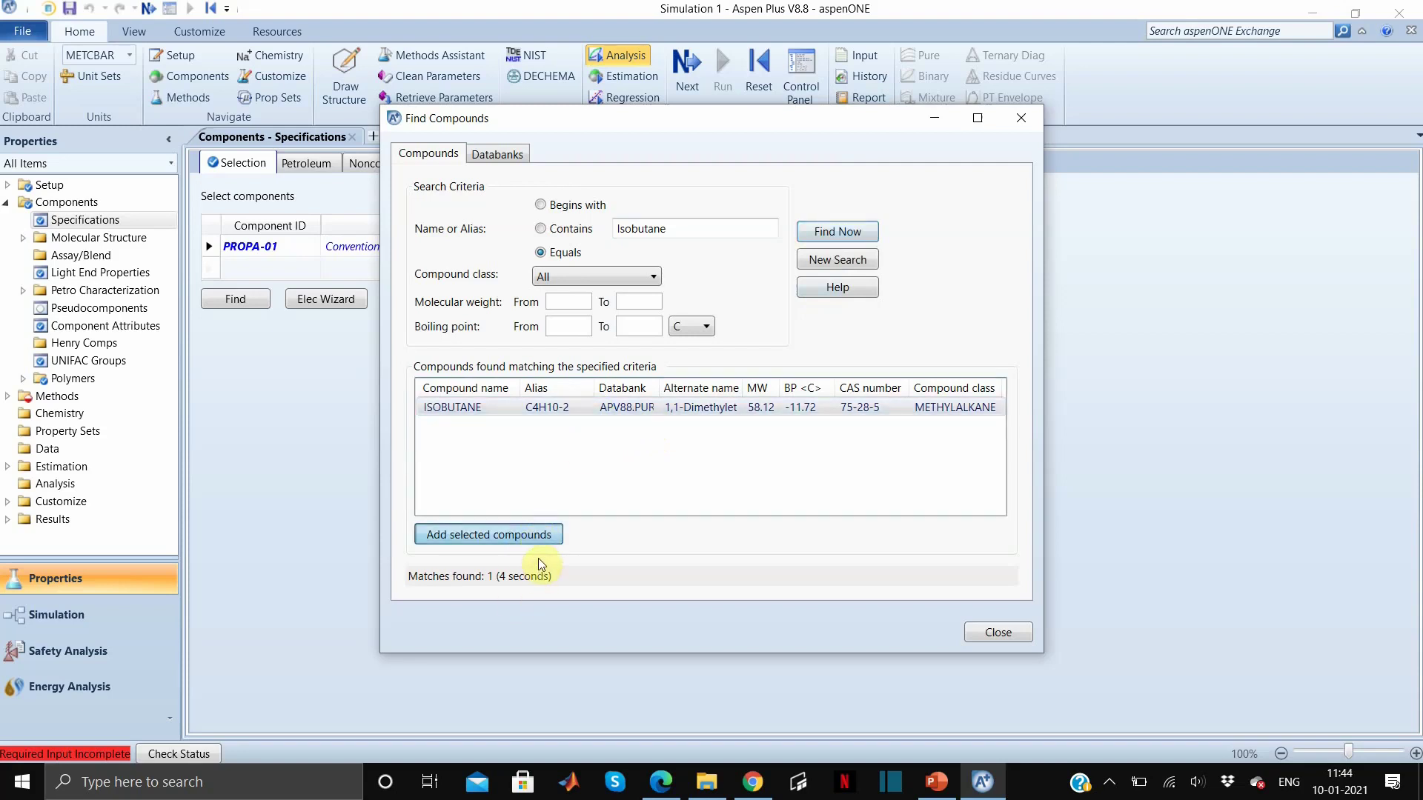
{"action": "left_click", "coordinate": [999, 634]}
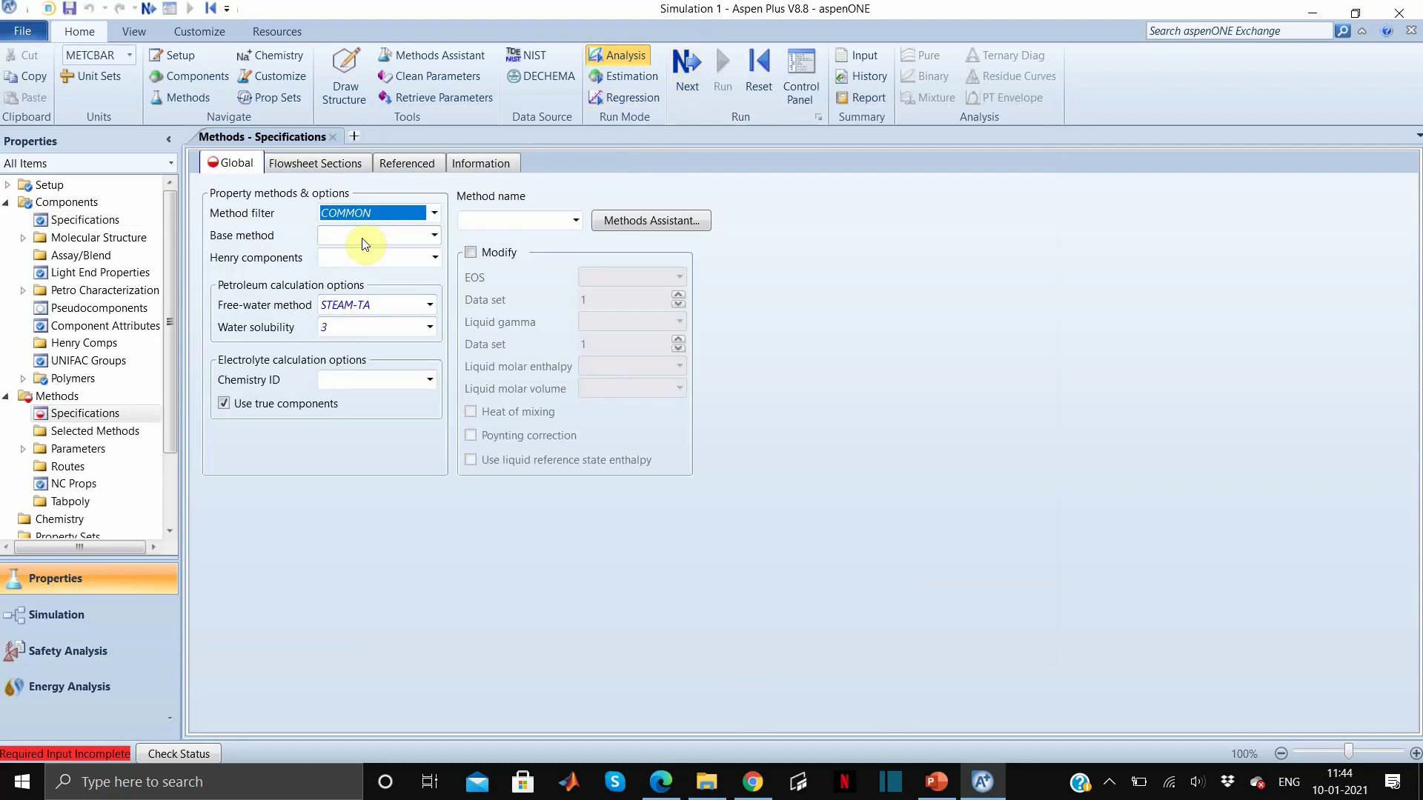
- Set the property method to CHAO-SEA and run the property analysis and setup
{"action": "left_click", "coordinate": [576, 220]}
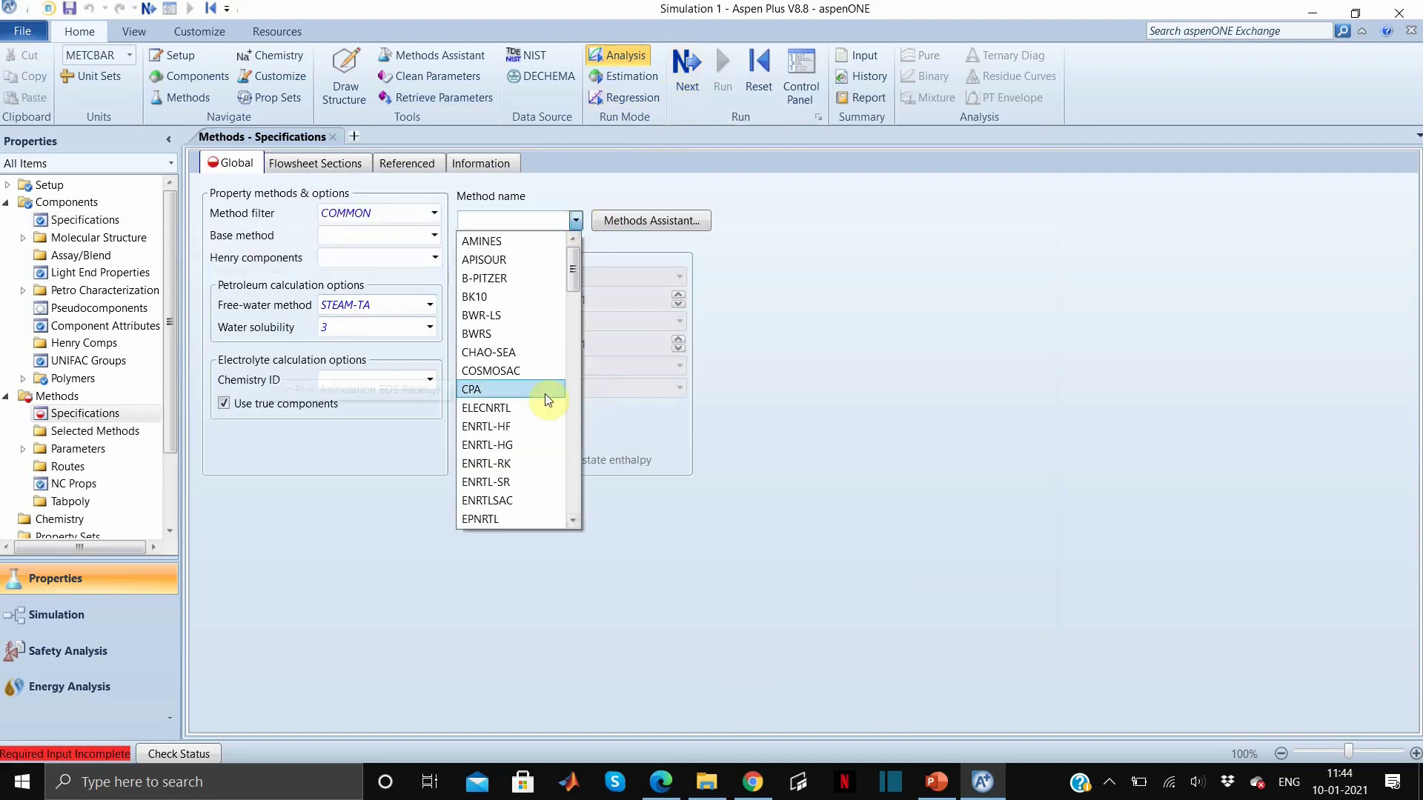
{"action": "left_click", "coordinate": [510, 353]}
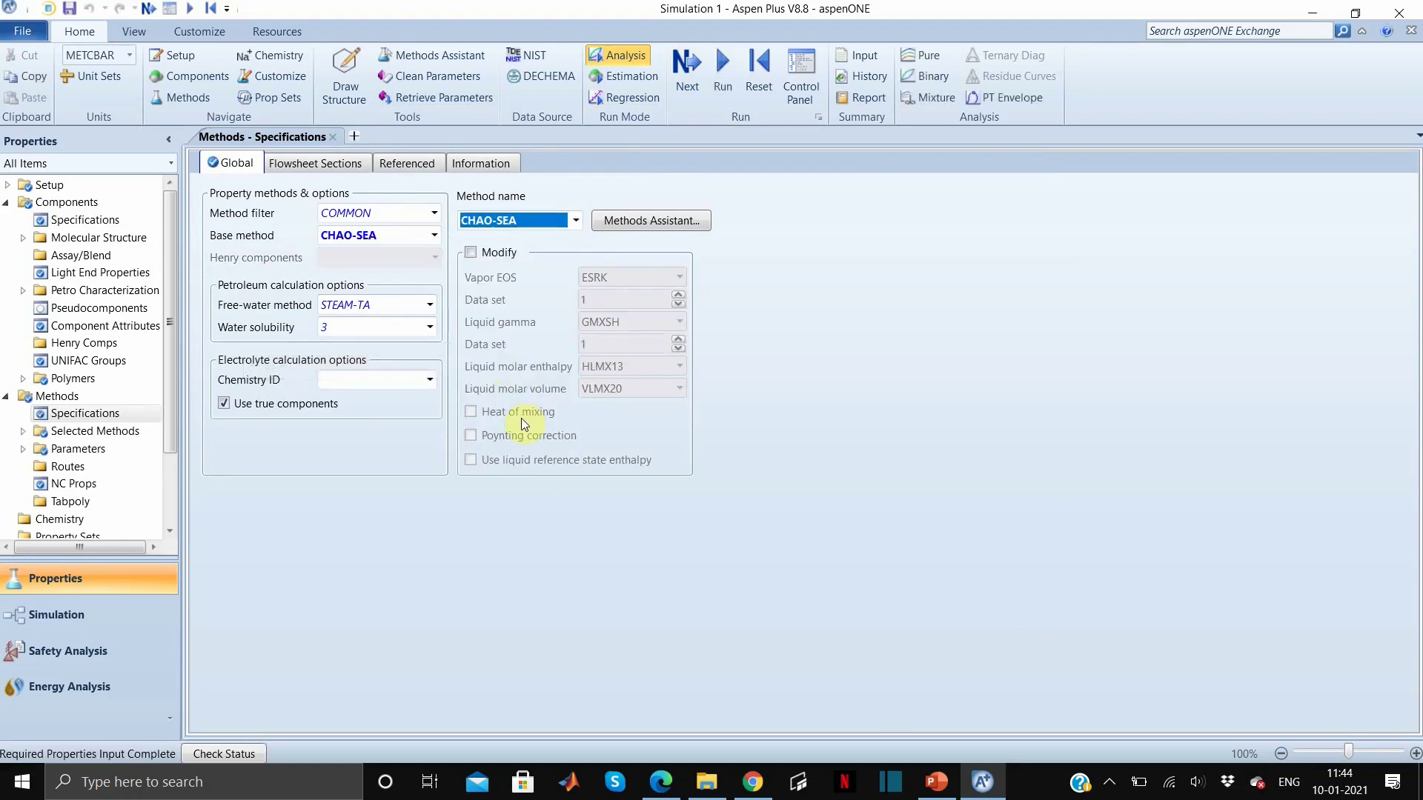
{"action": "left_click", "coordinate": [688, 82]}
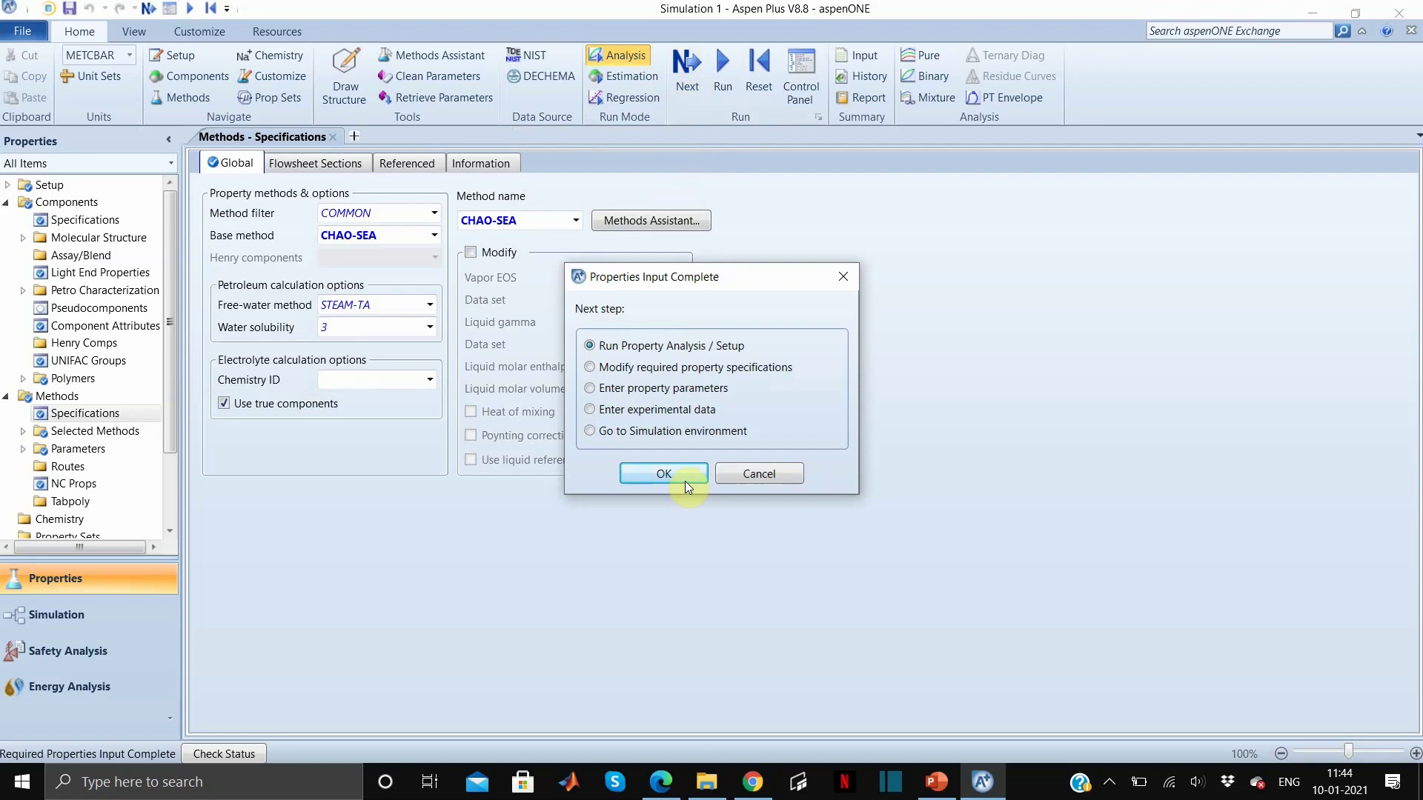
{"action": "left_click", "coordinate": [665, 474]}
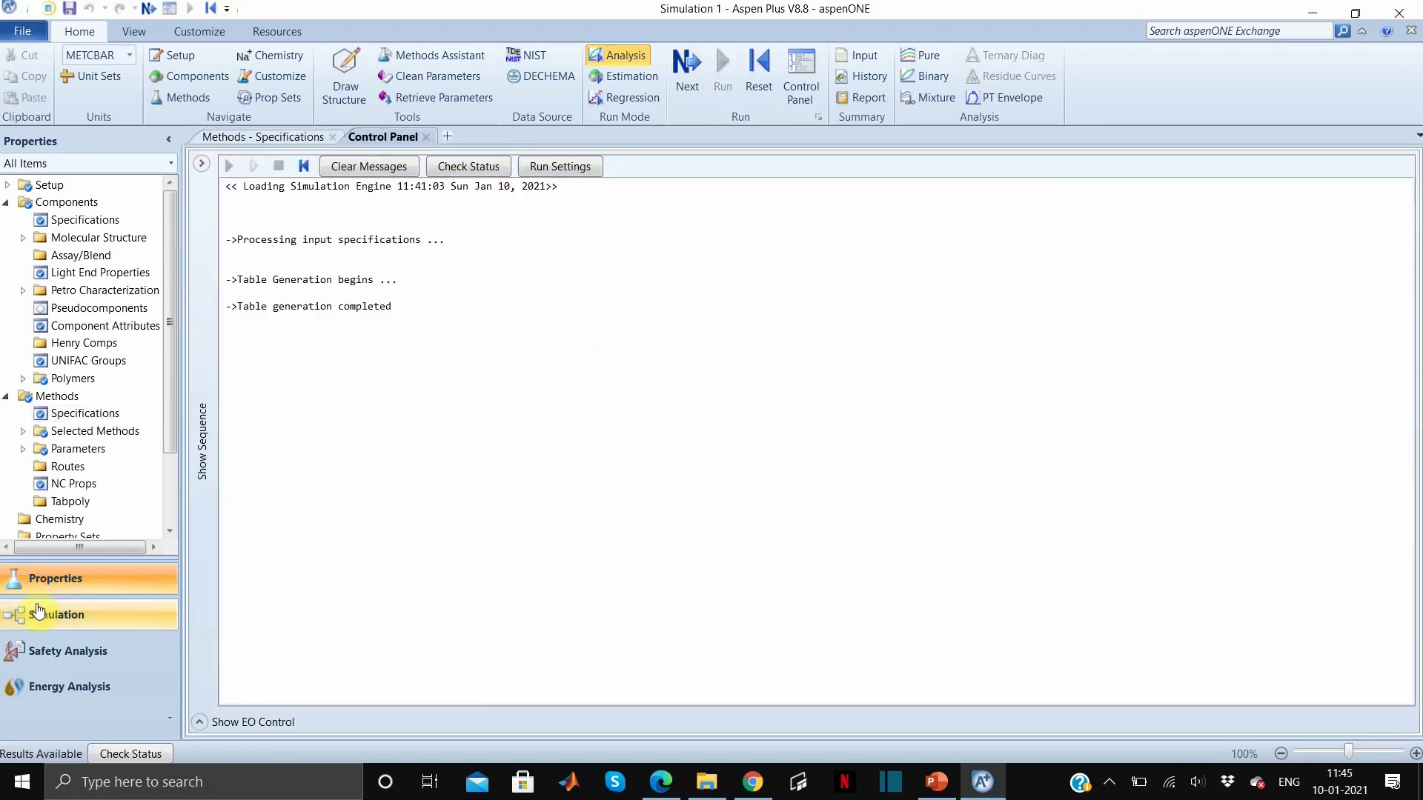
- Switch to the simulation environment and place one RadFrac column with condenser and reboiler near the middle of the flowsheet
{"action": "left_click", "coordinate": [57, 622]}
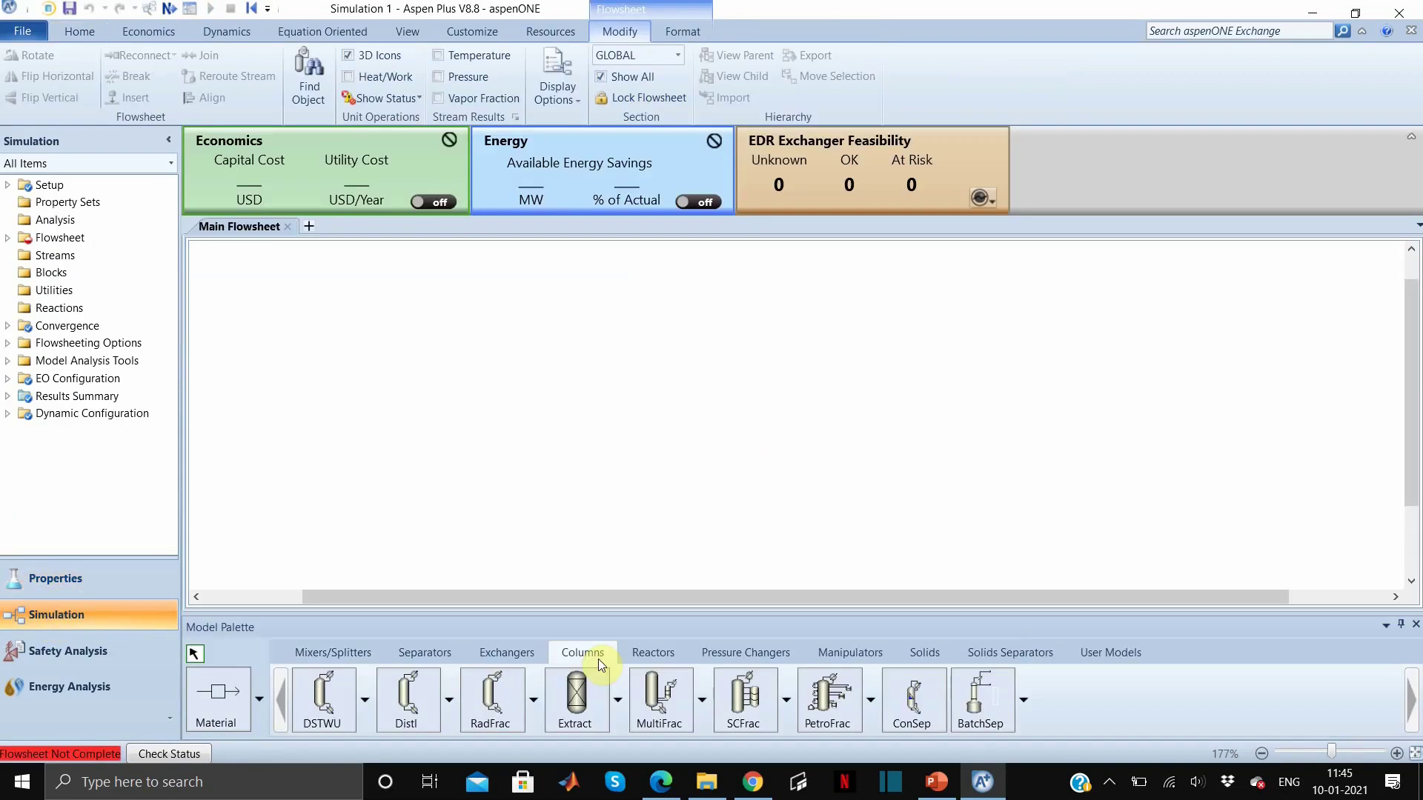
{"action": "left_click", "coordinate": [533, 701]}
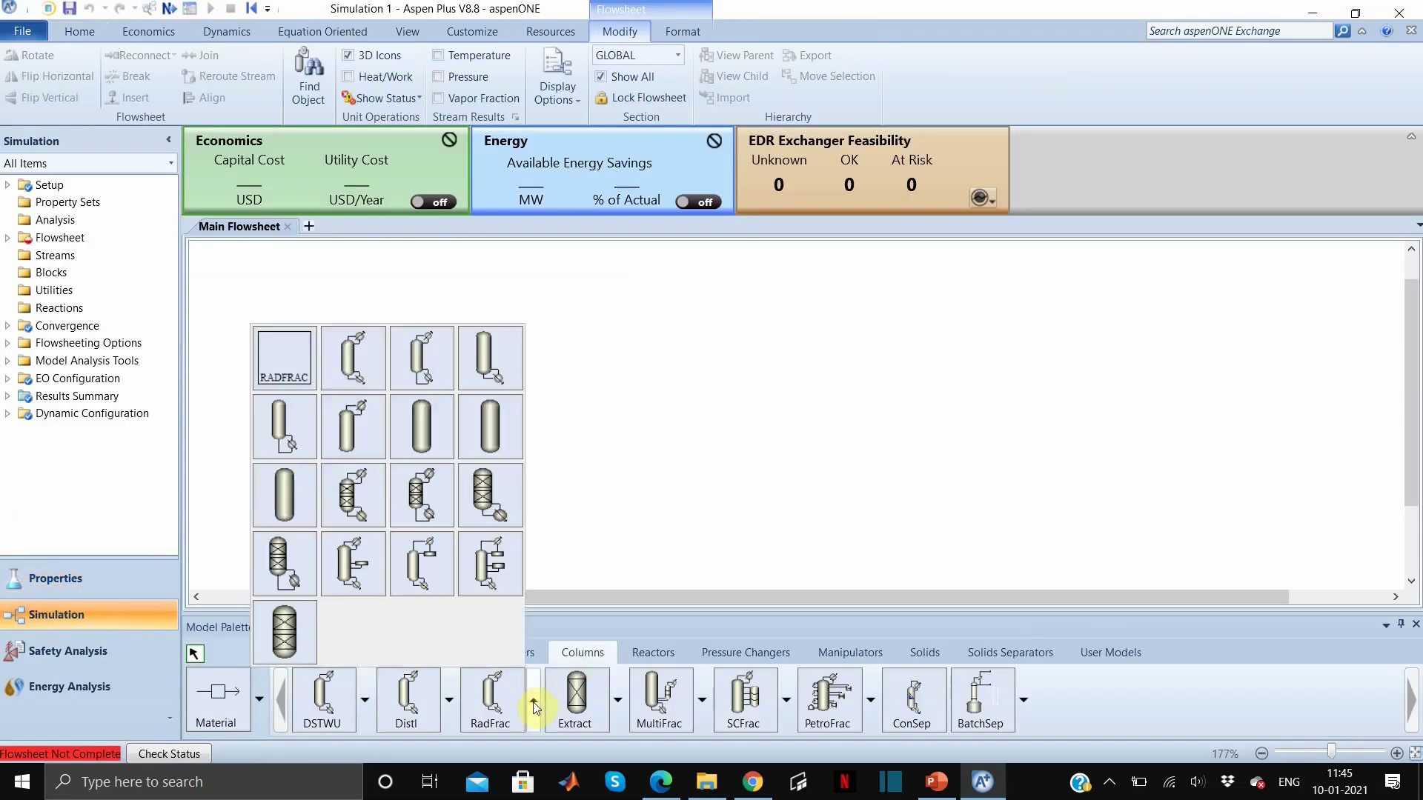
{"action": "left_click", "coordinate": [358, 351]}
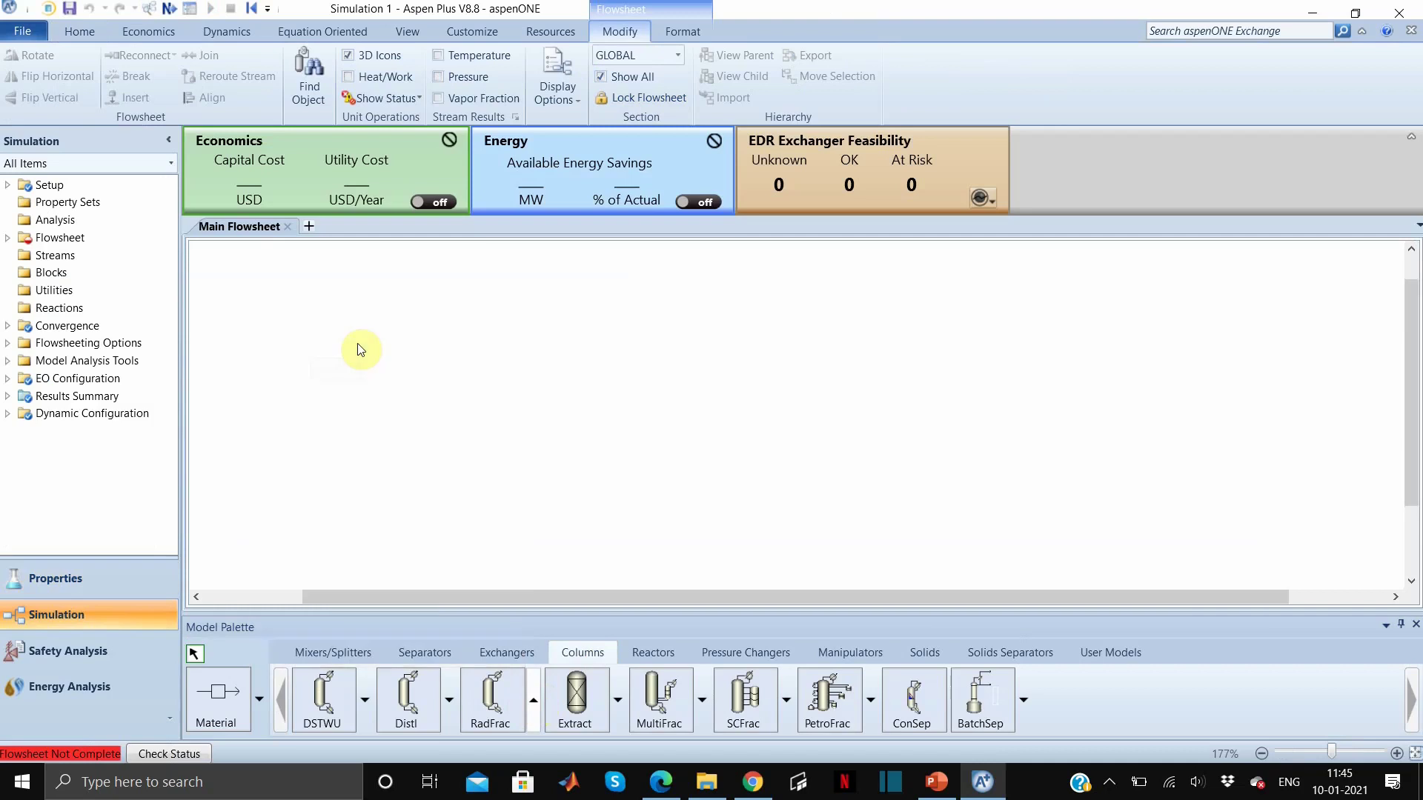
{"action": "left_click", "coordinate": [656, 378]}
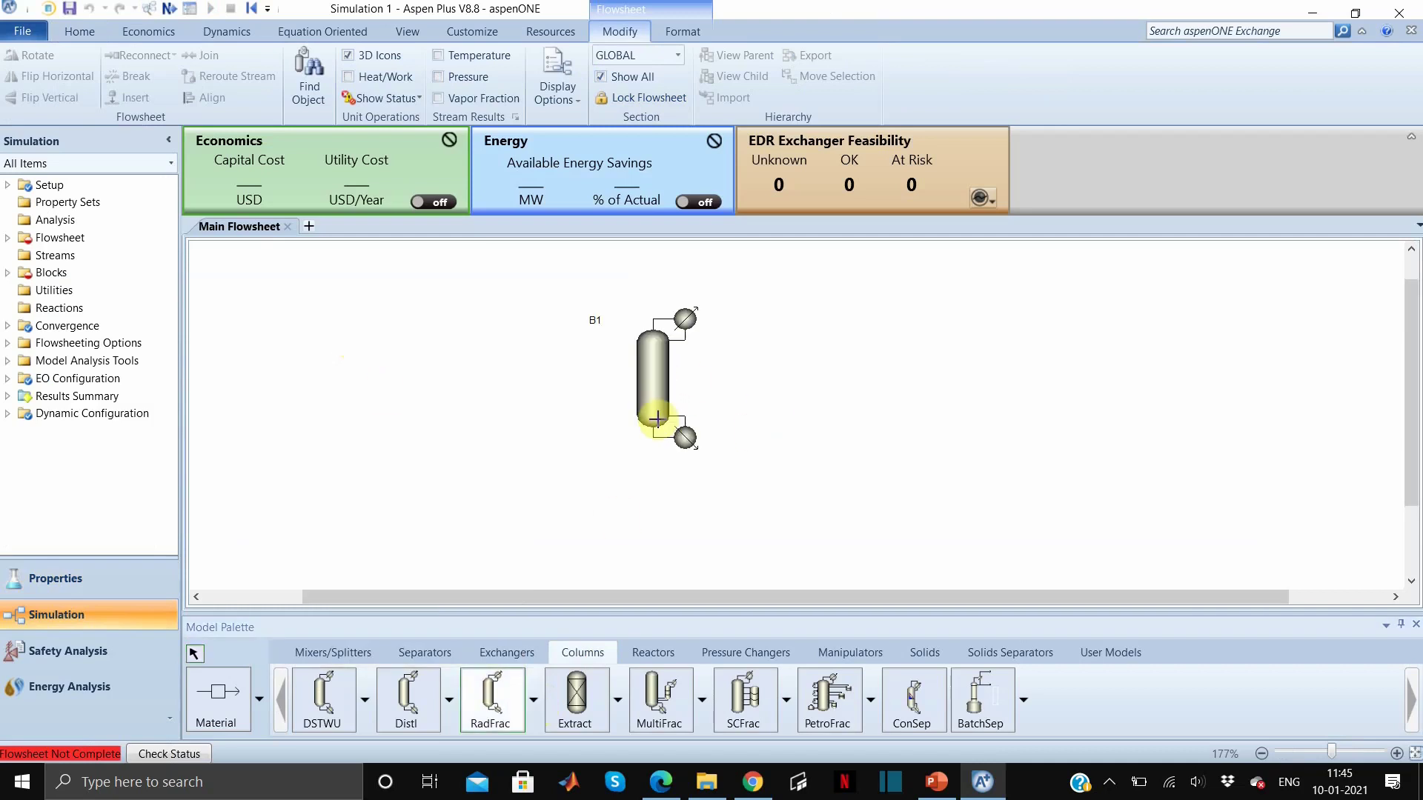
{"action": "right_click", "coordinate": [767, 373]}
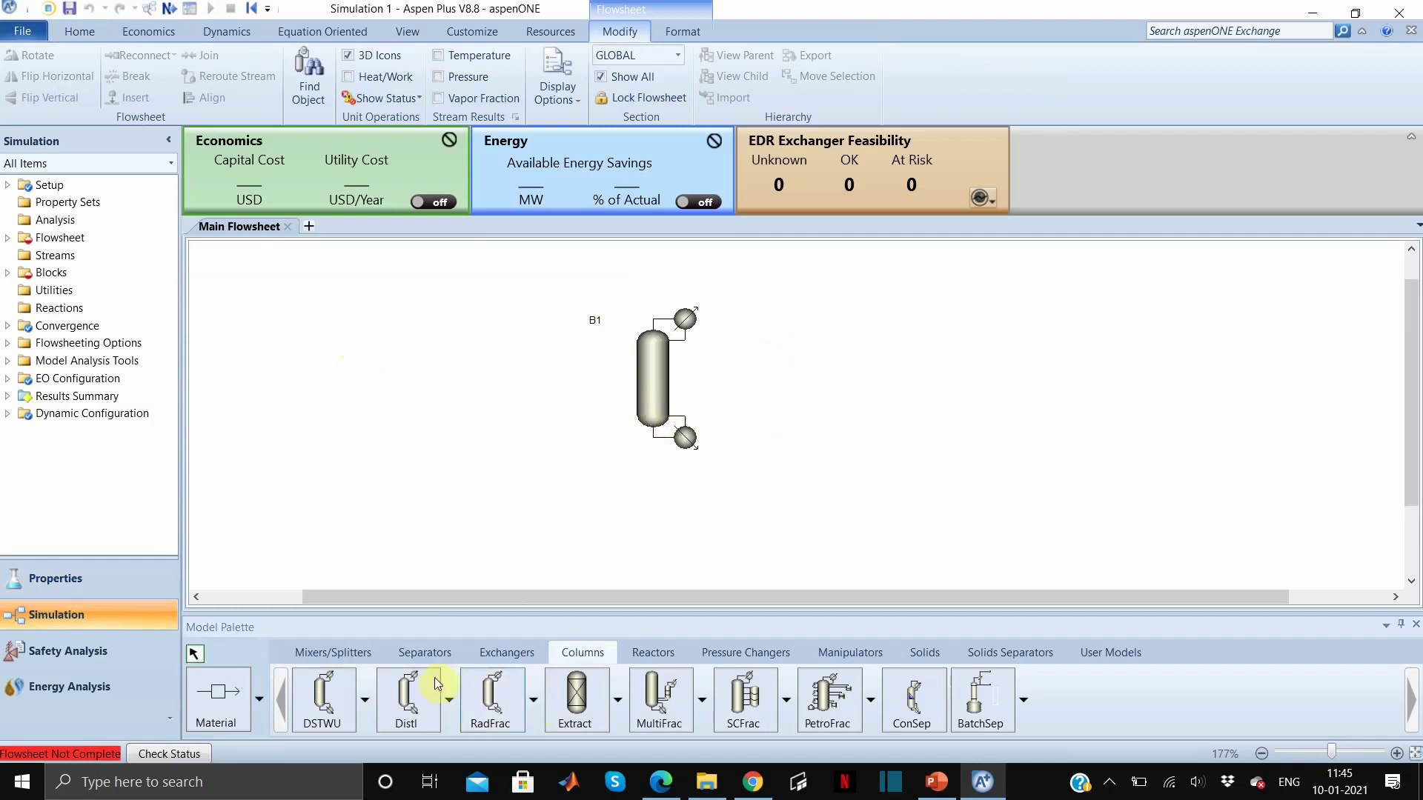
- Place three valves on the flowsheet: one upstream of the column and two, one above the other, far downstream
{"action": "left_click", "coordinate": [778, 658]}
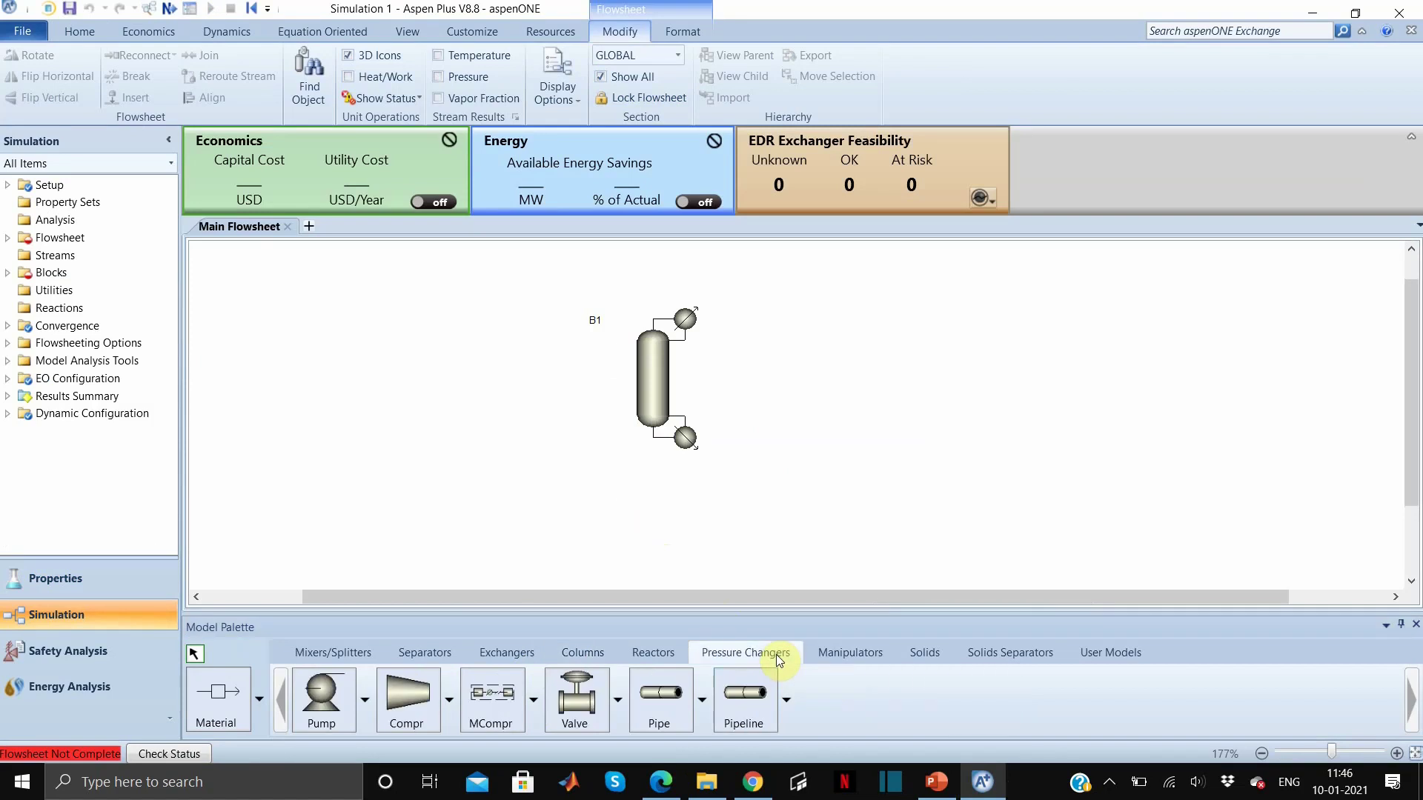
{"action": "left_click", "coordinate": [617, 697]}
{"action": "left_click", "coordinate": [586, 496]}
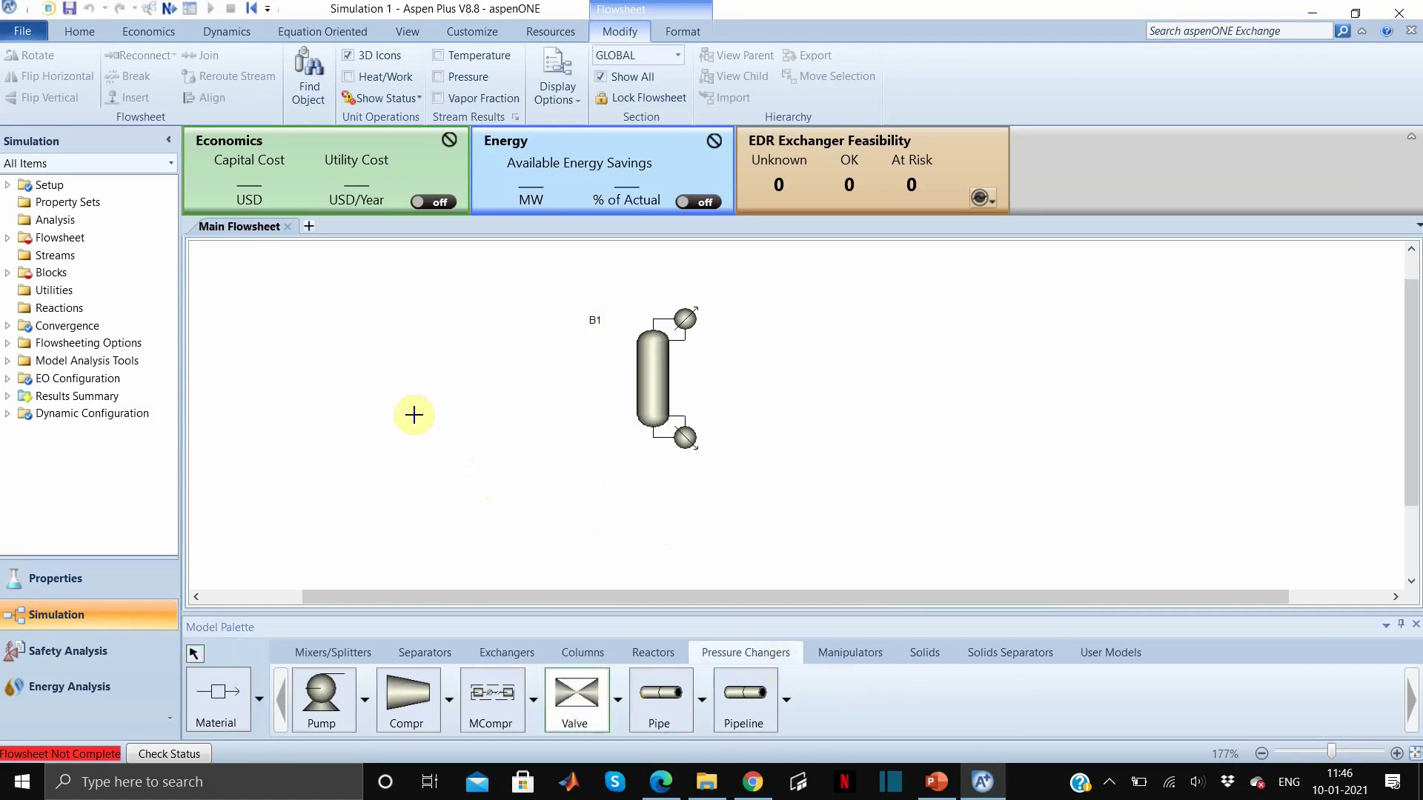
{"action": "left_click", "coordinate": [429, 391]}
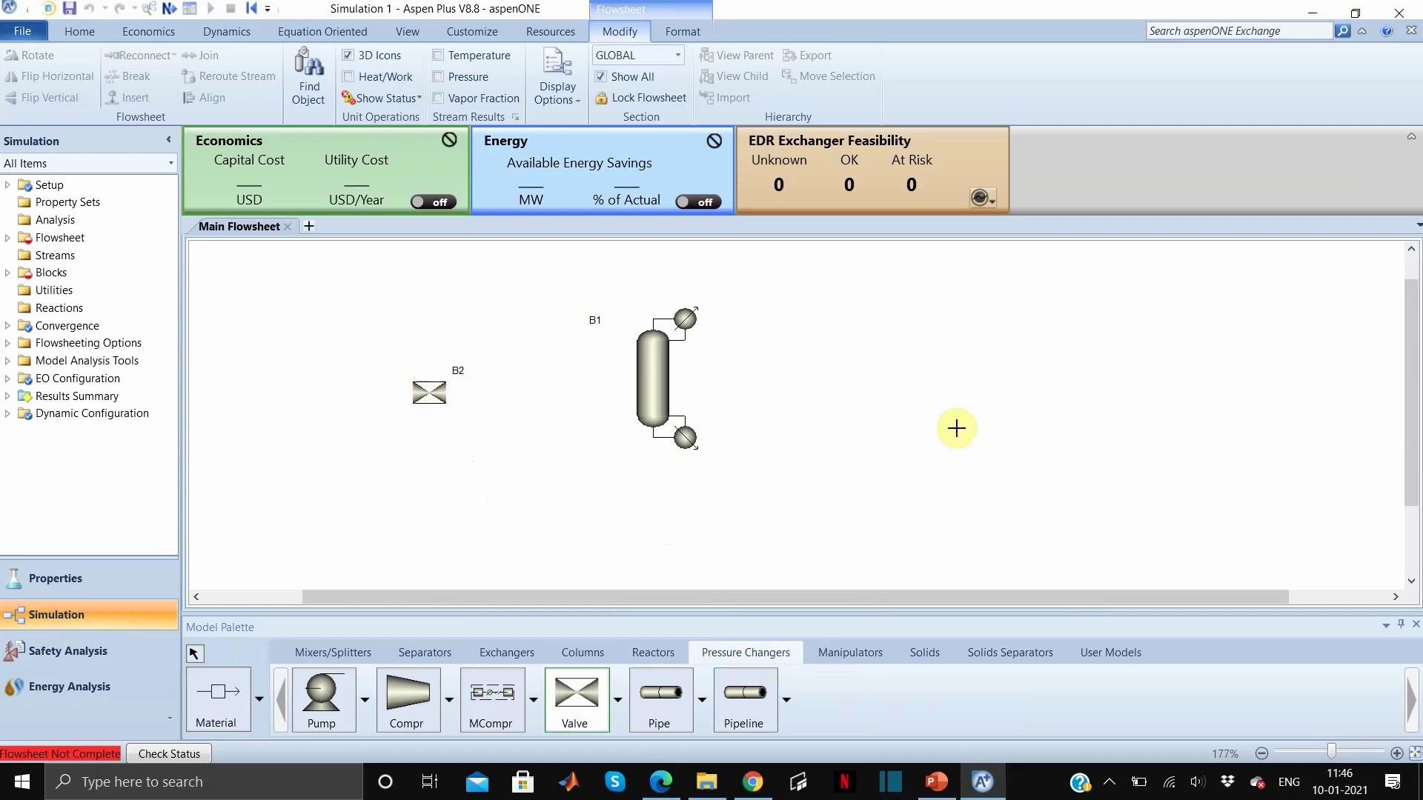
{"action": "left_click", "coordinate": [997, 325]}
{"action": "left_click", "coordinate": [1005, 420]}
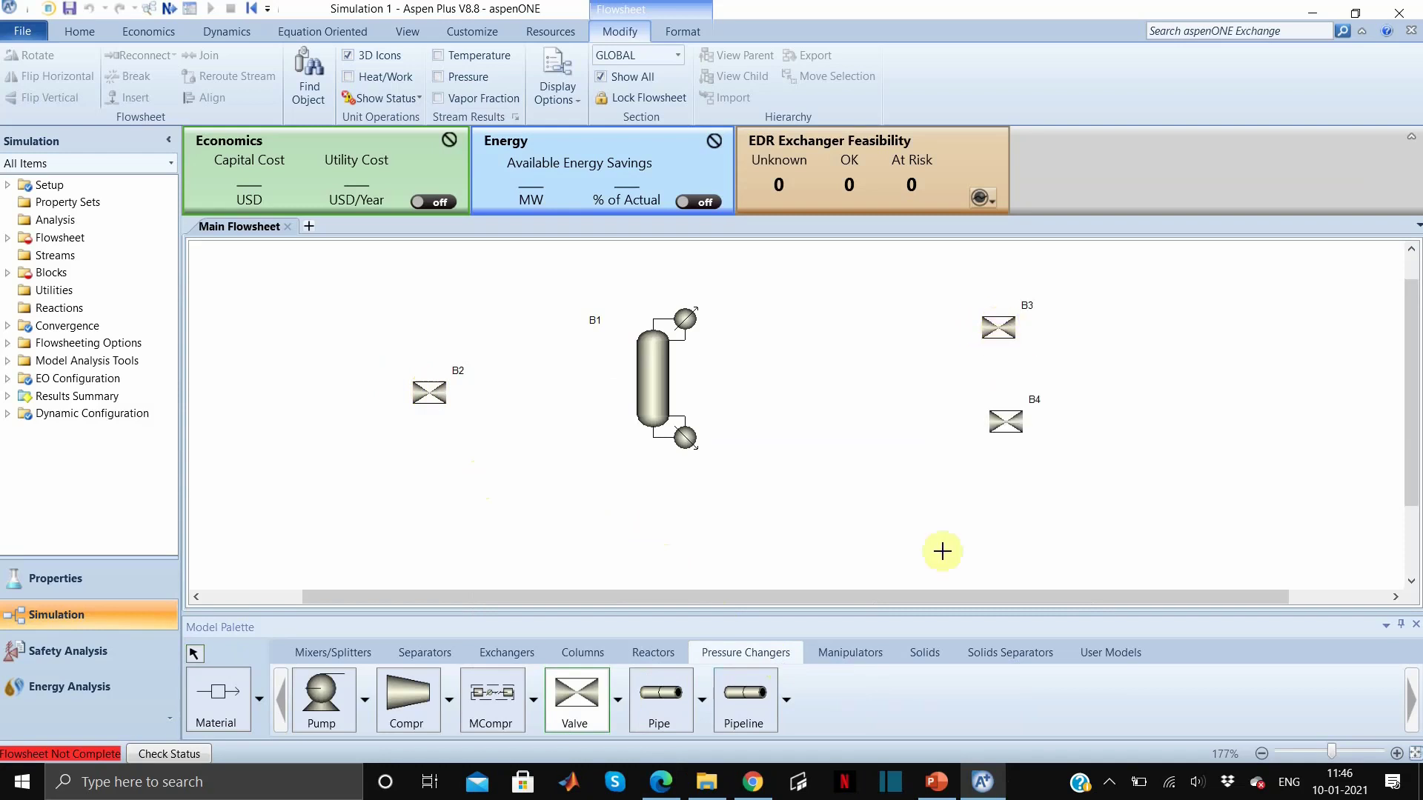
- Place two pumps between the column and the downstream valves, one level with the condenser and one level with the reboiler
{"action": "left_click", "coordinate": [365, 700]}
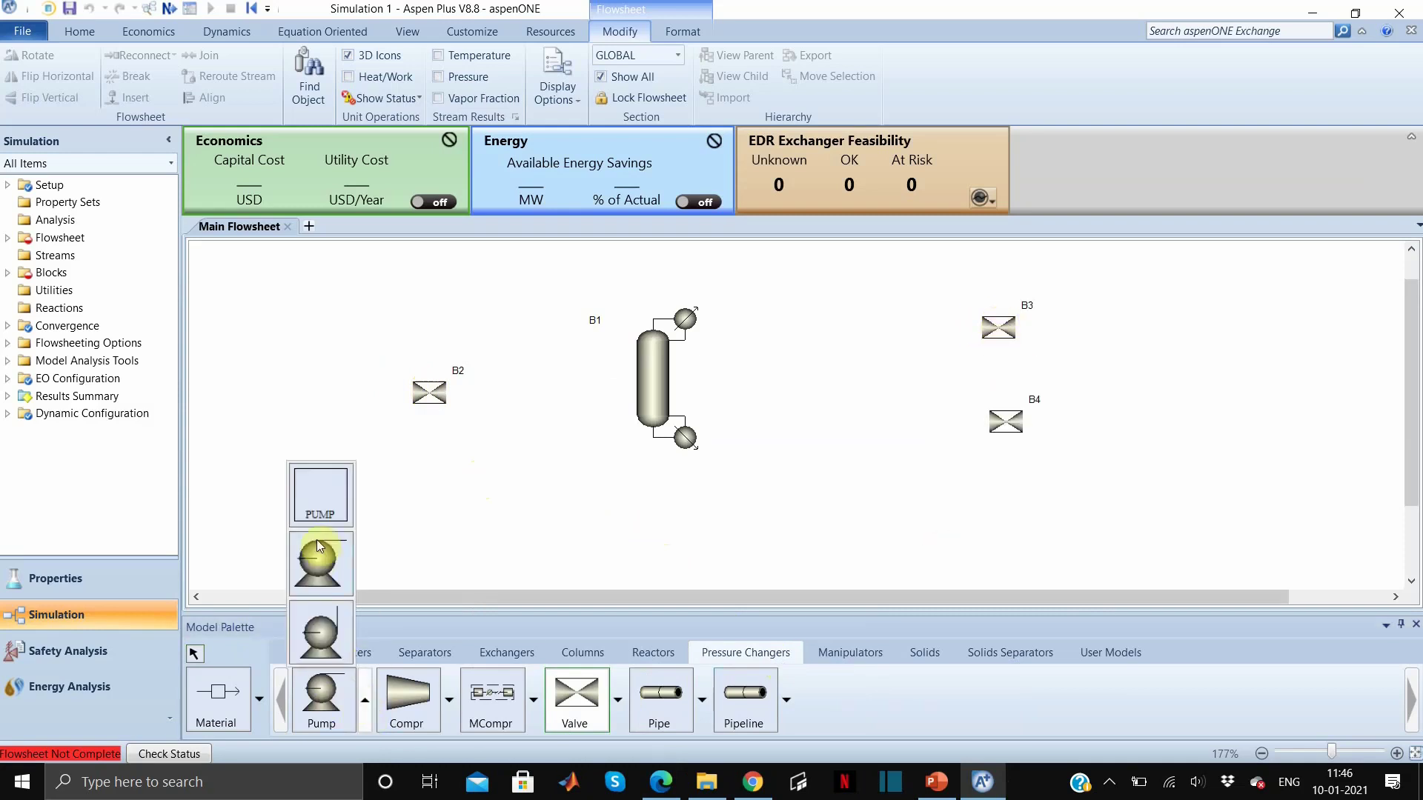
{"action": "left_click", "coordinate": [319, 566]}
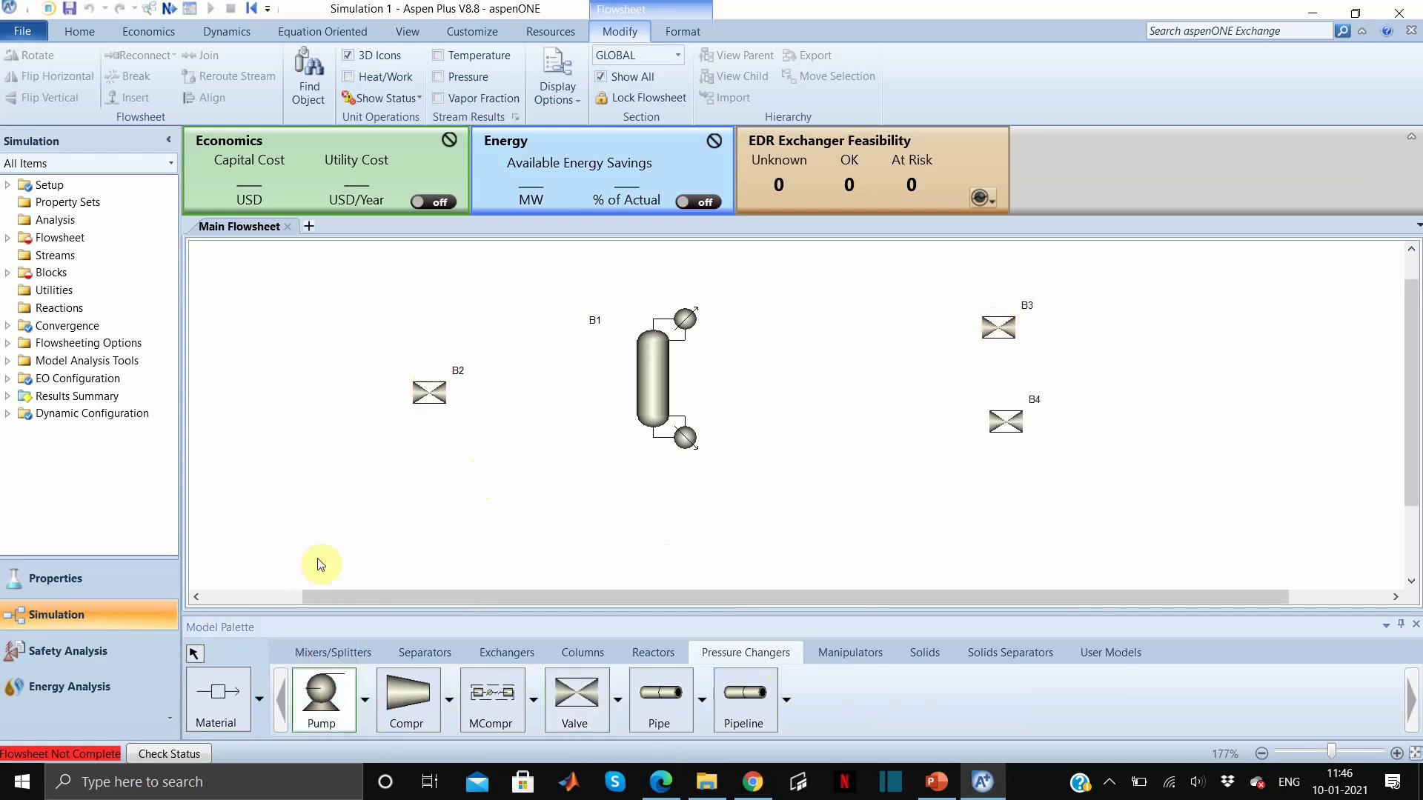
{"action": "left_click", "coordinate": [826, 320]}
{"action": "left_click", "coordinate": [827, 445]}
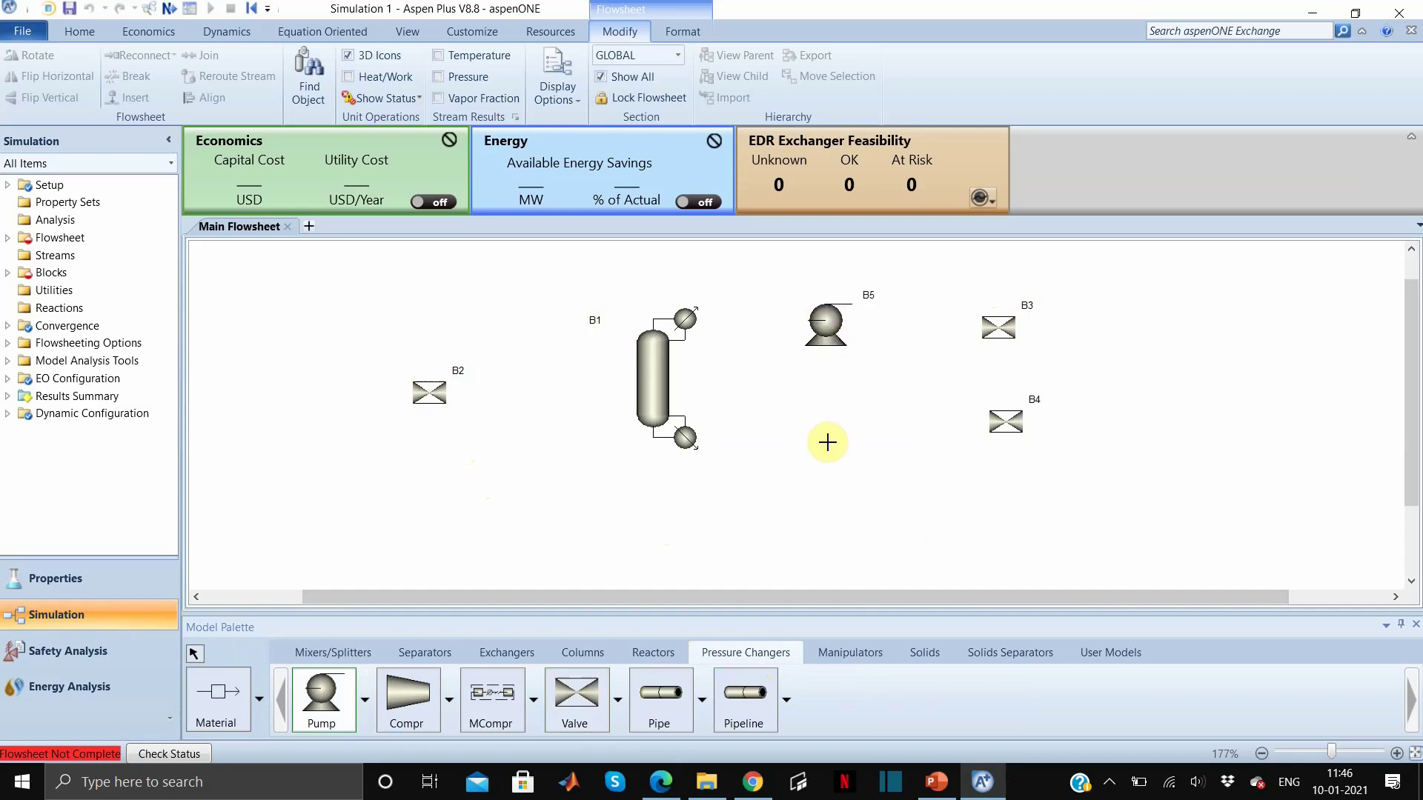
{"action": "right_click", "coordinate": [818, 509]}
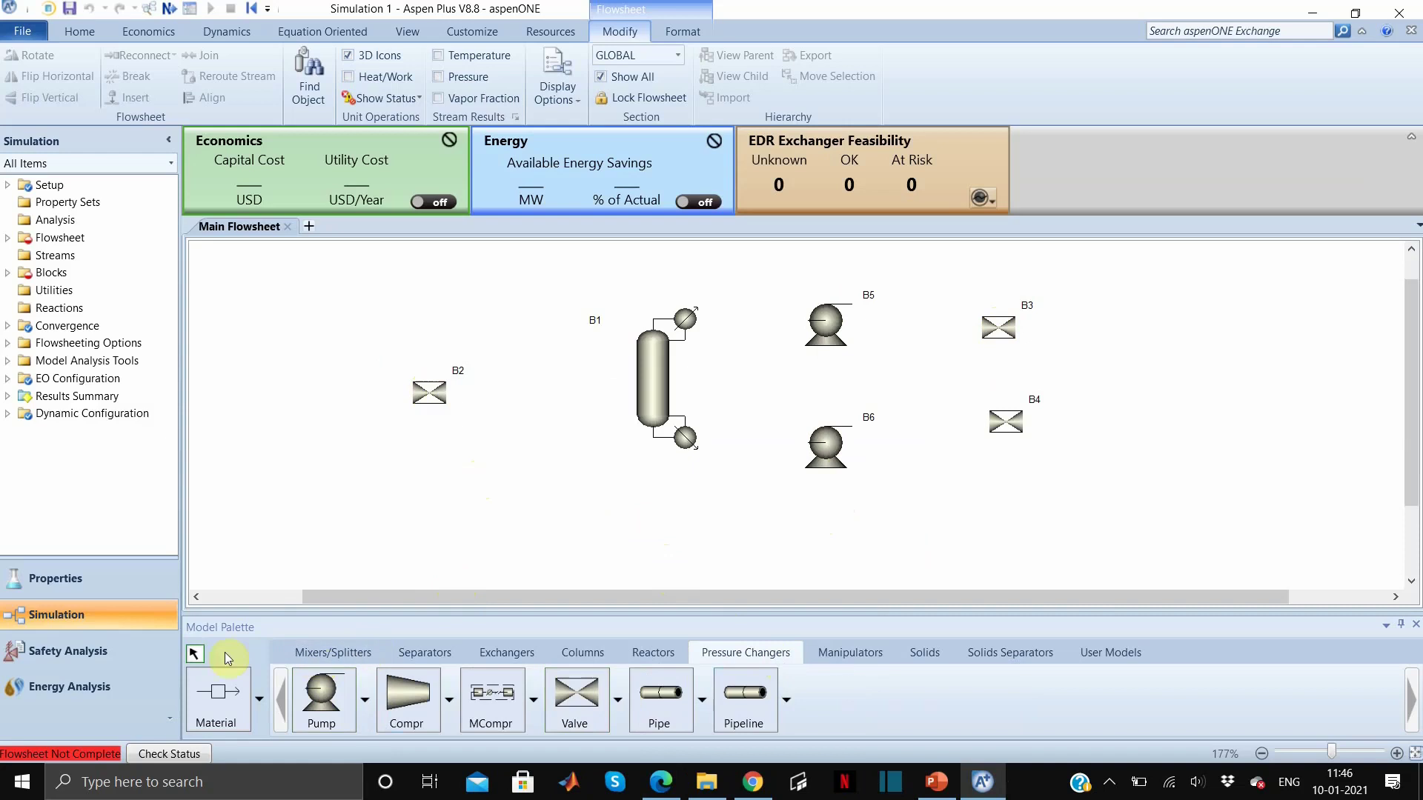
- Connect the outlet of the upstream valve to the column's feed port with a material stream
{"action": "left_click", "coordinate": [259, 697]}
{"action": "left_click", "coordinate": [209, 492]}
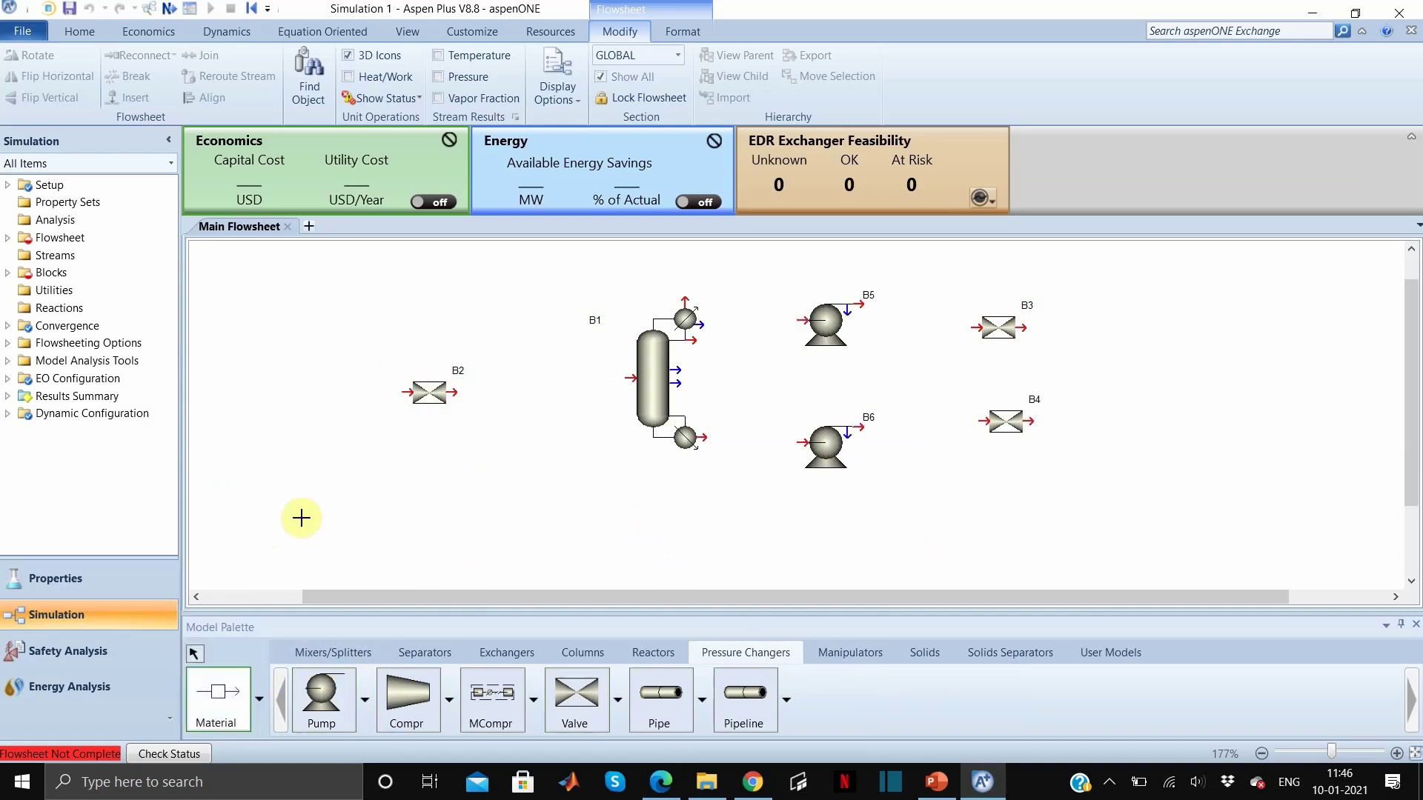
{"action": "left_click", "coordinate": [453, 392]}
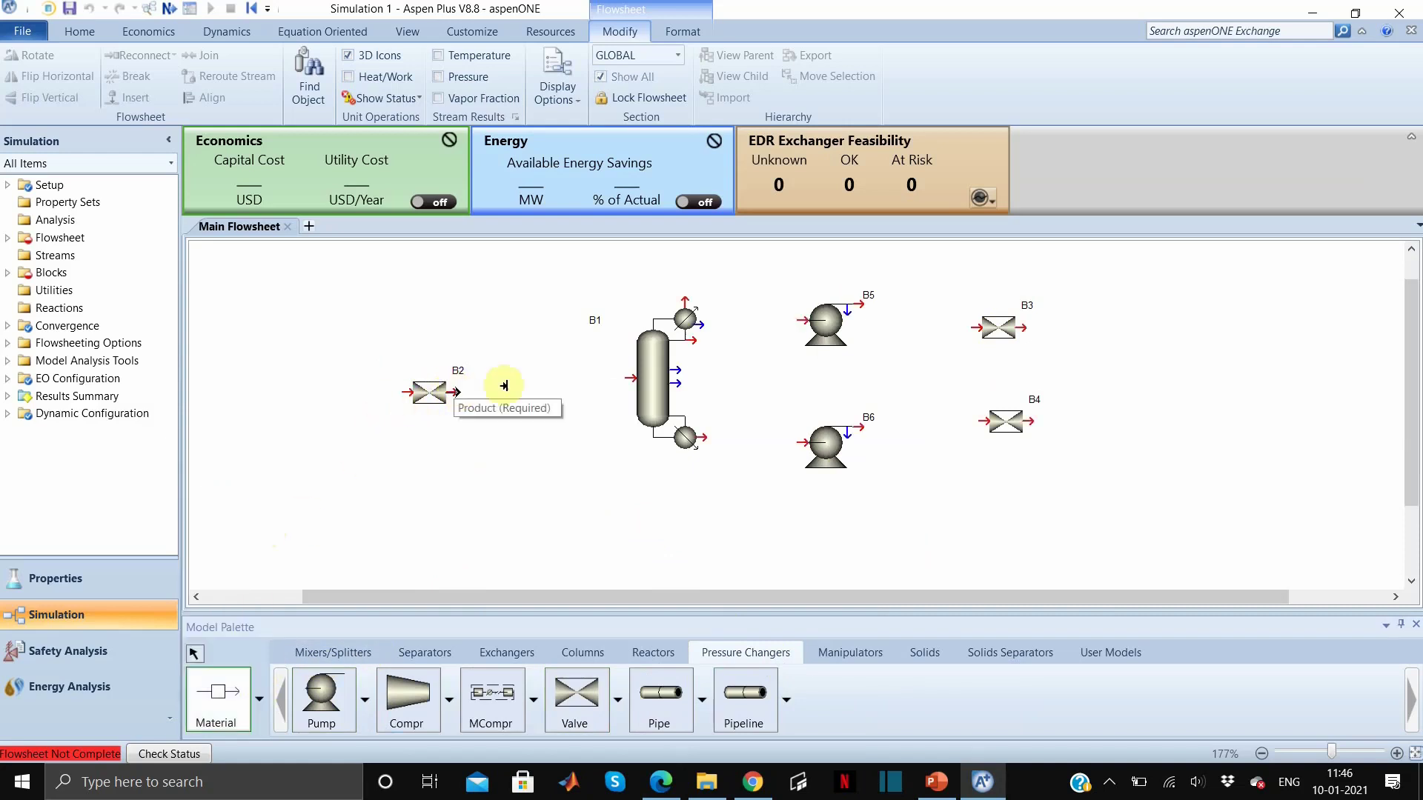
{"action": "left_click", "coordinate": [619, 380]}
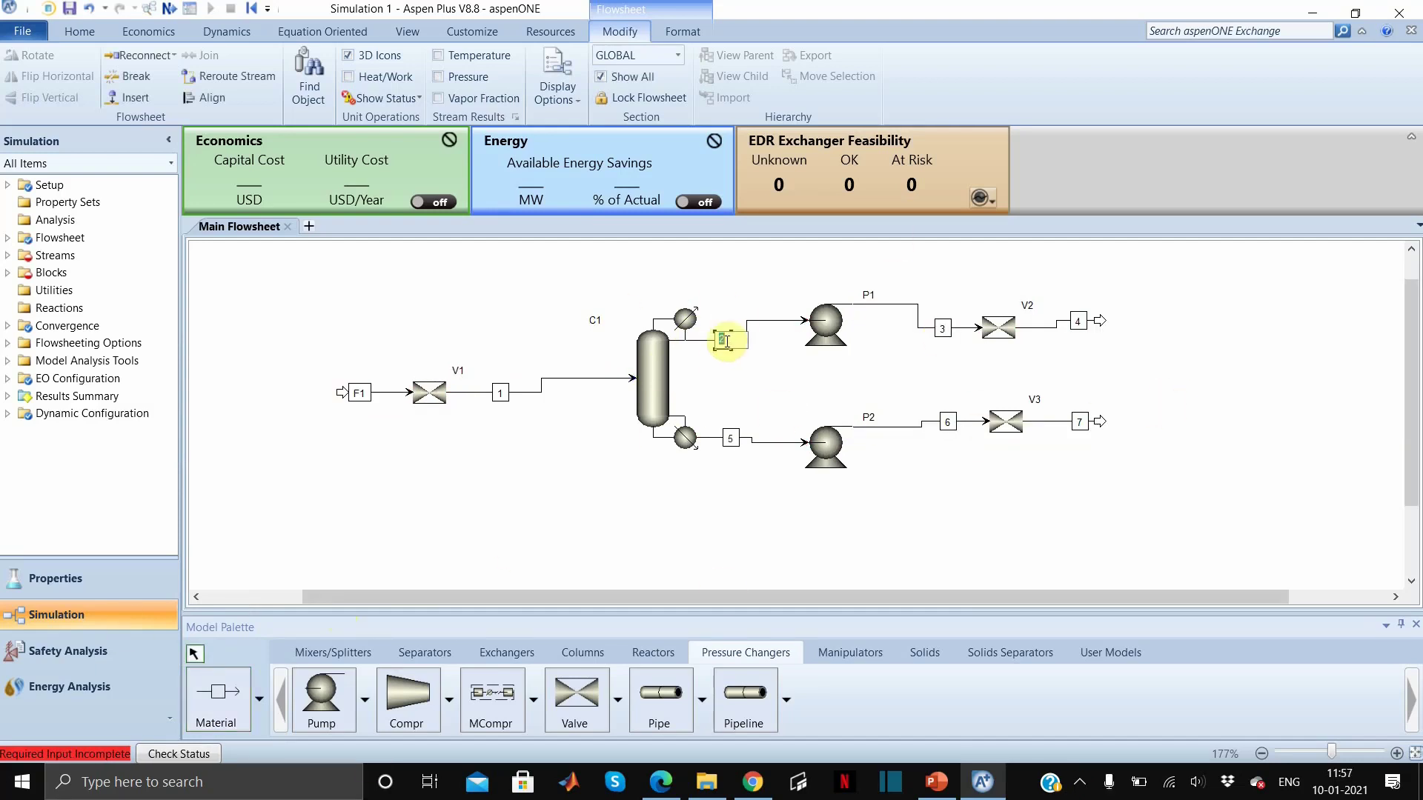
- Rename the column's distillate stream as D1 and its bottoms stream as B1
{"action": "type", "text": "D1"}
{"action": "key", "text": "Return"}
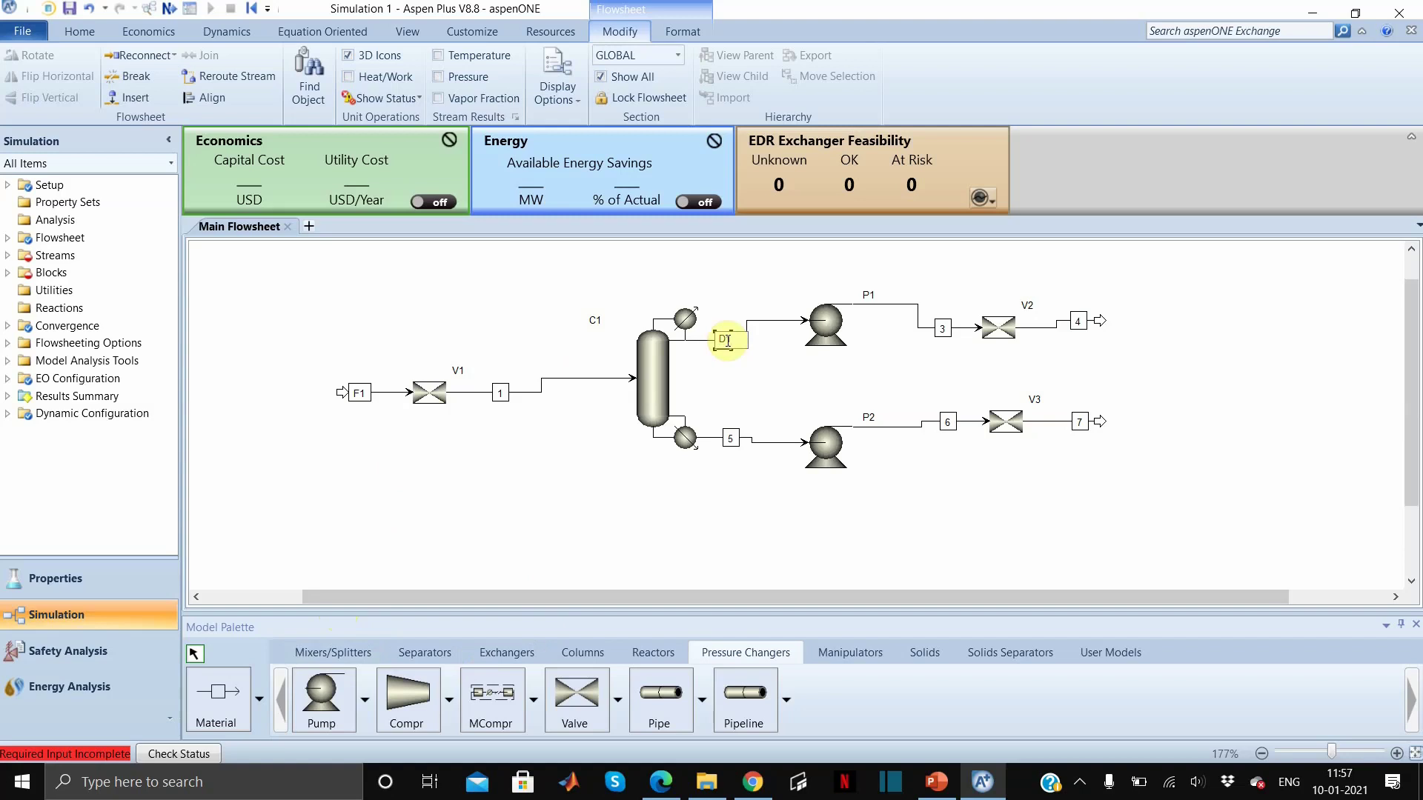
{"action": "double_click", "coordinate": [732, 438]}
{"action": "type", "text": "B1"}
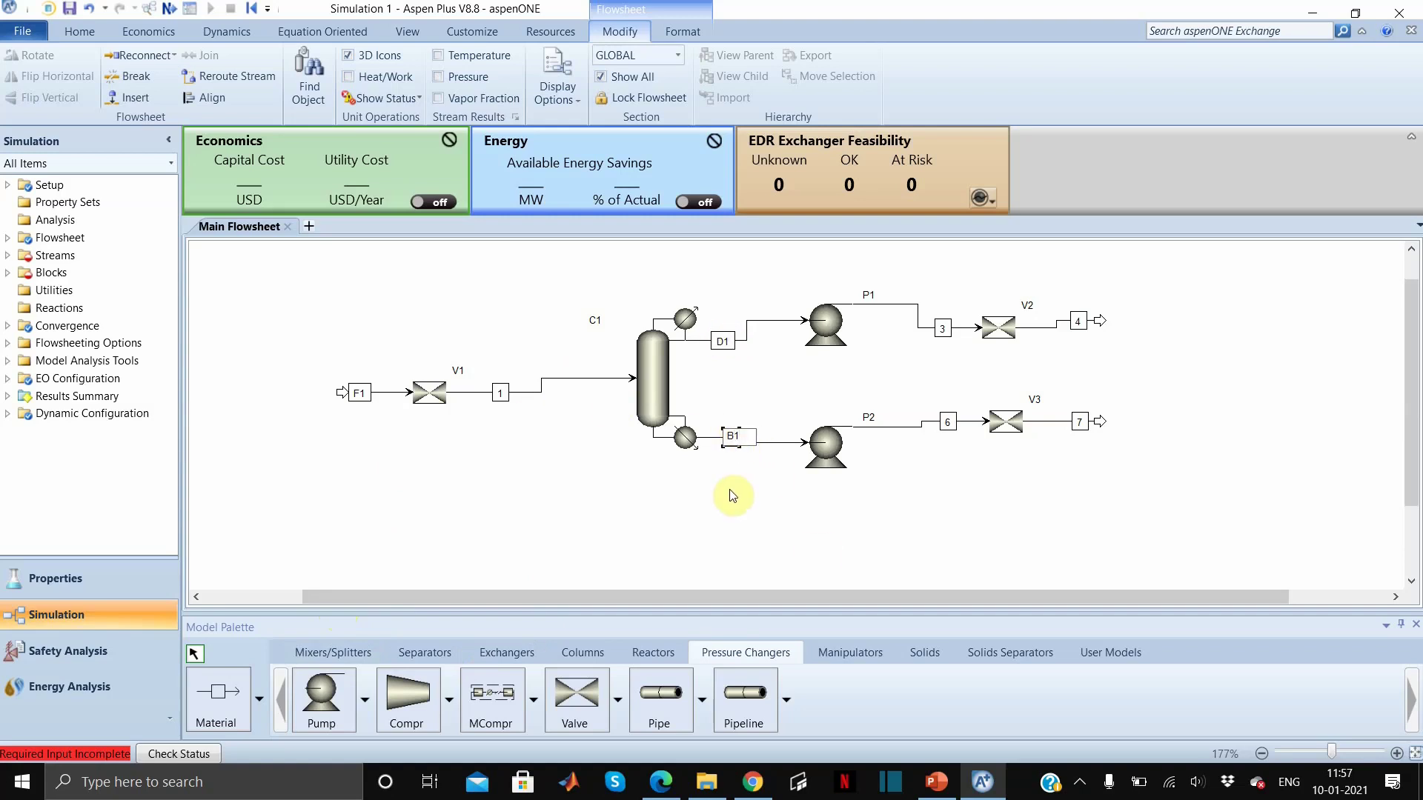
- Include mole fractions in the stream report through the setup's report options, and return to the flowsheet
{"action": "left_click", "coordinate": [732, 495]}
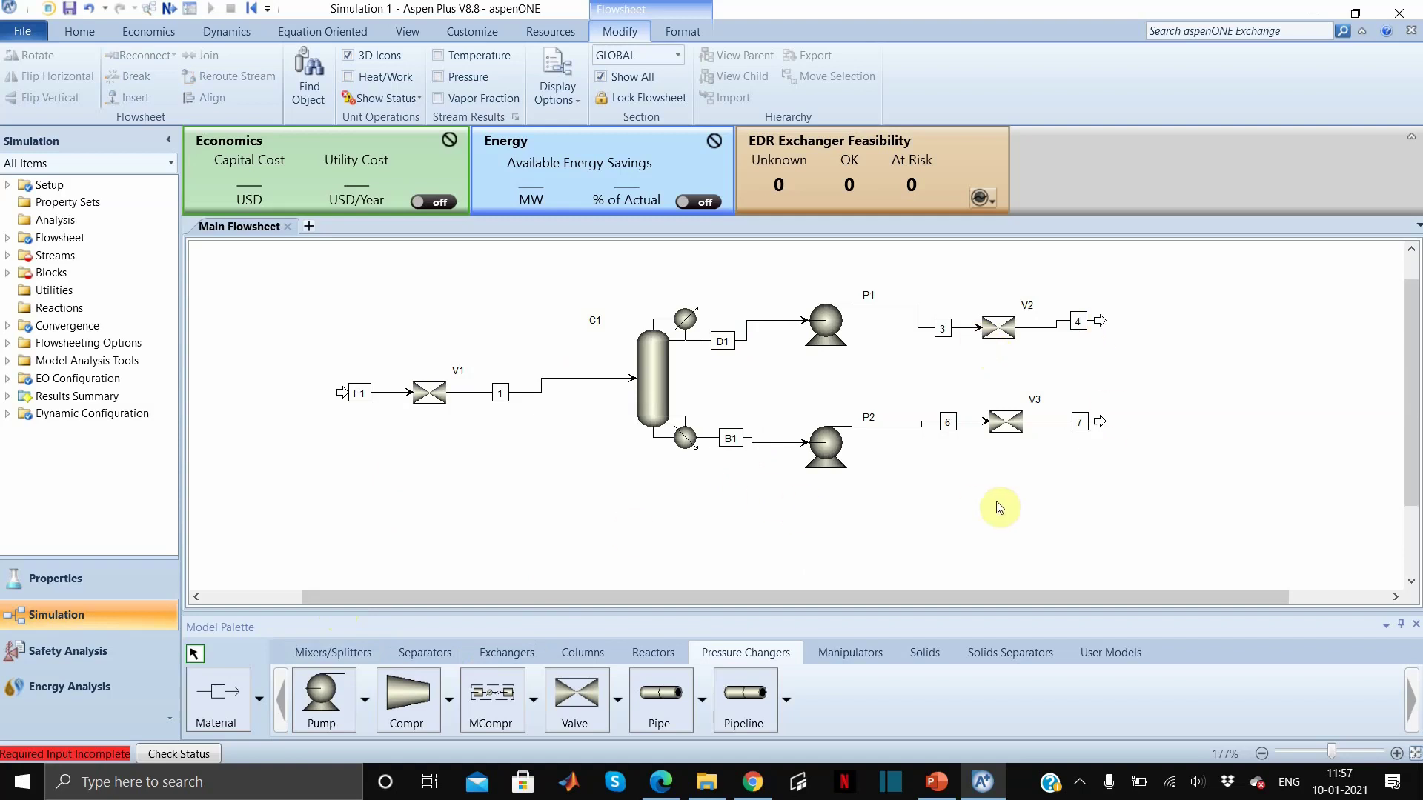
{"action": "double_click", "coordinate": [48, 185]}
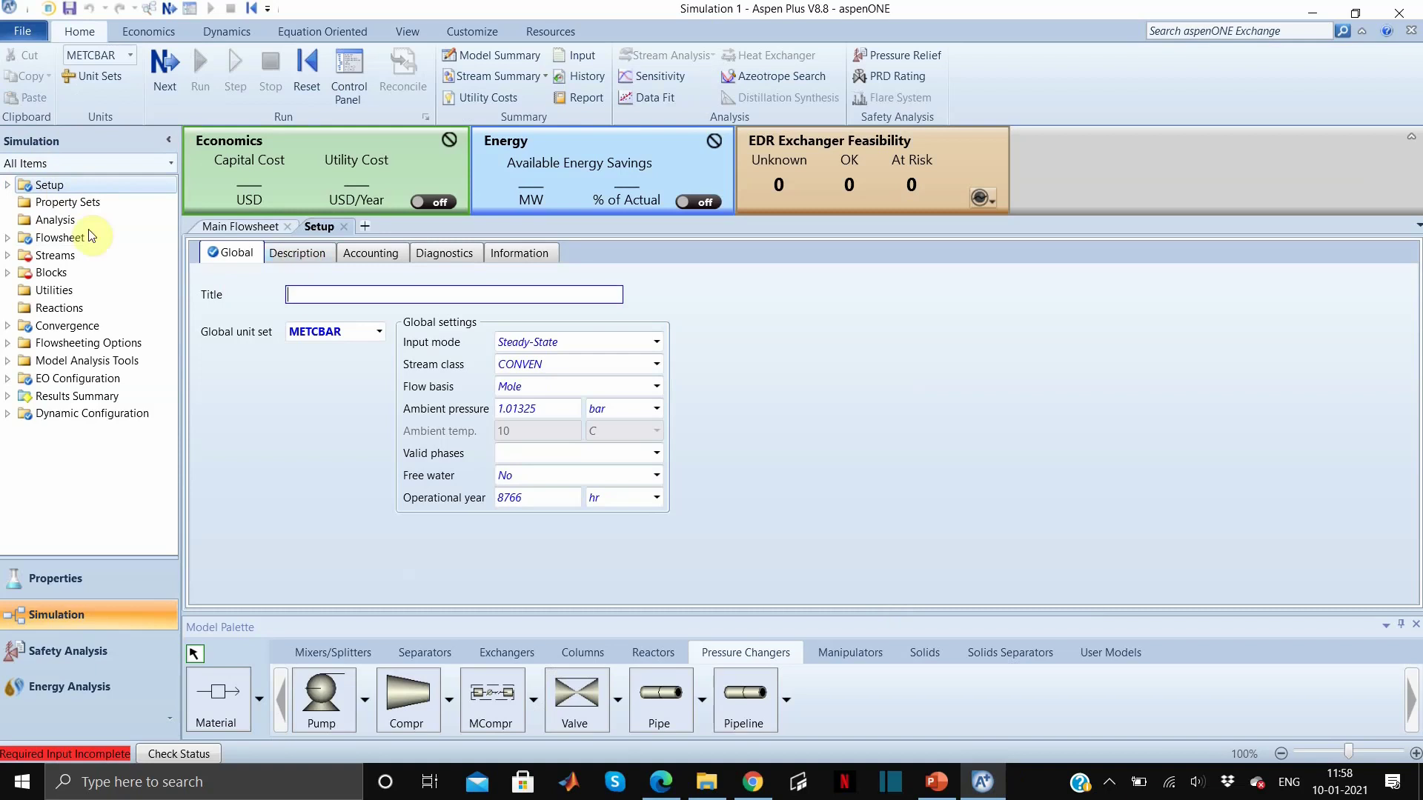
{"action": "left_click", "coordinate": [48, 189]}
{"action": "left_click", "coordinate": [10, 186]}
{"action": "left_click", "coordinate": [10, 185]}
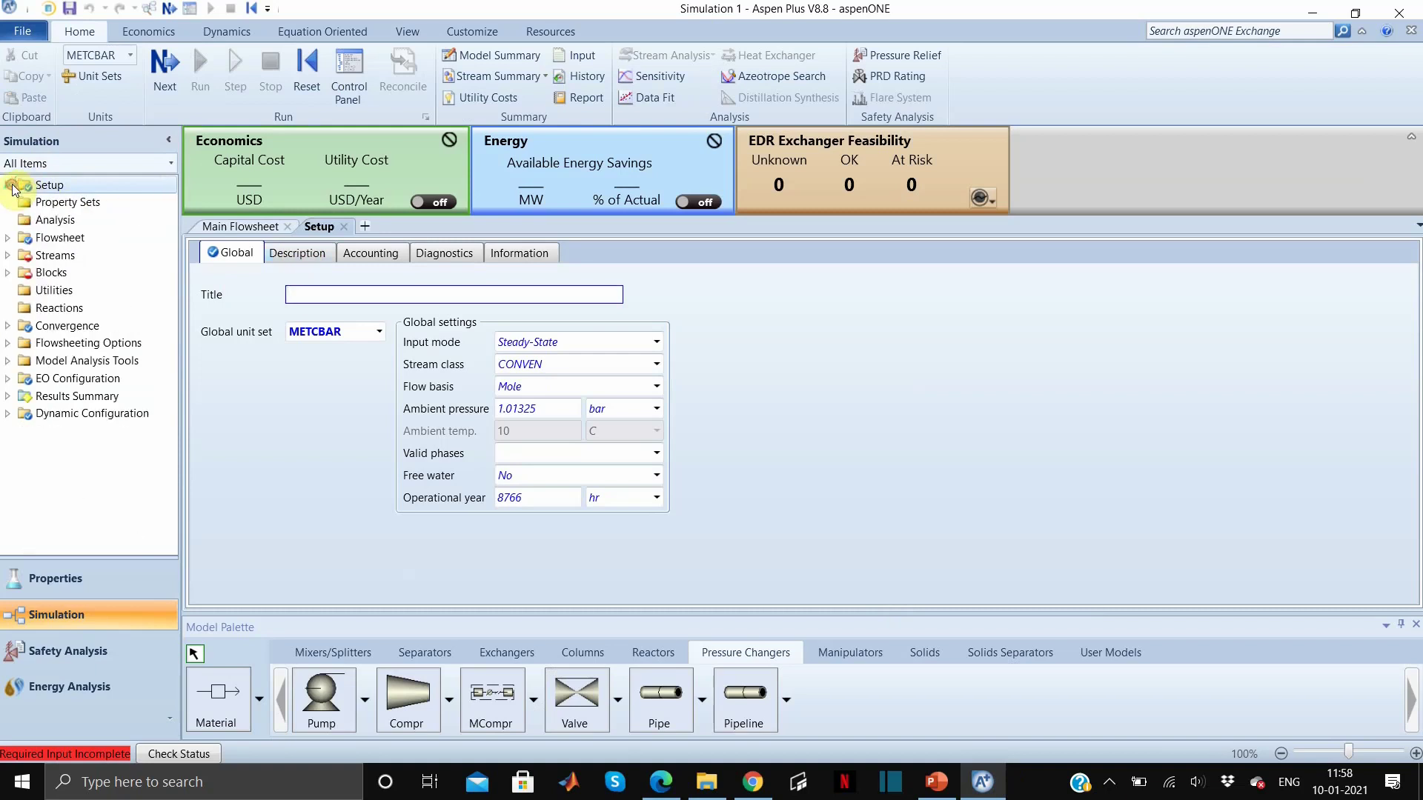
{"action": "left_click", "coordinate": [9, 185]}
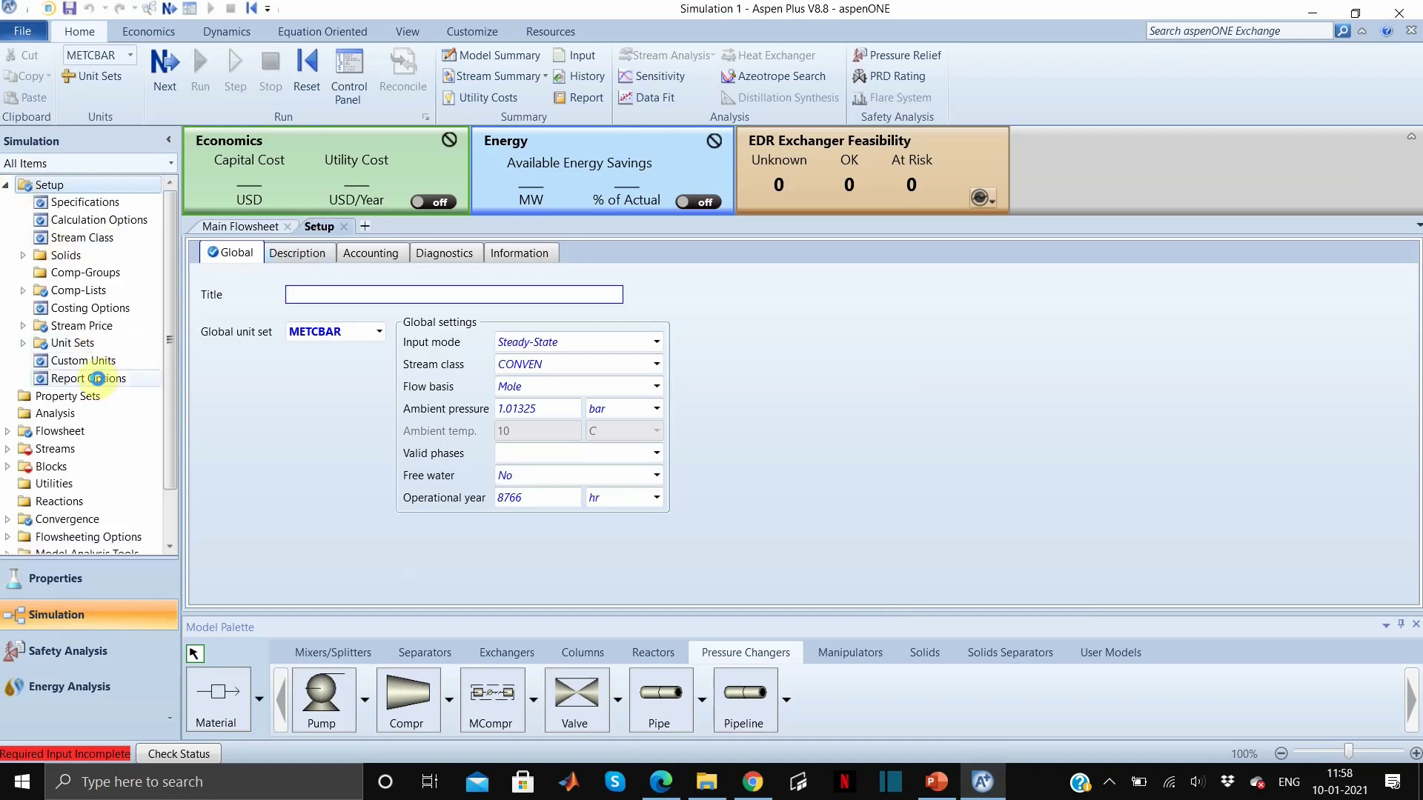
{"action": "left_click", "coordinate": [97, 379]}
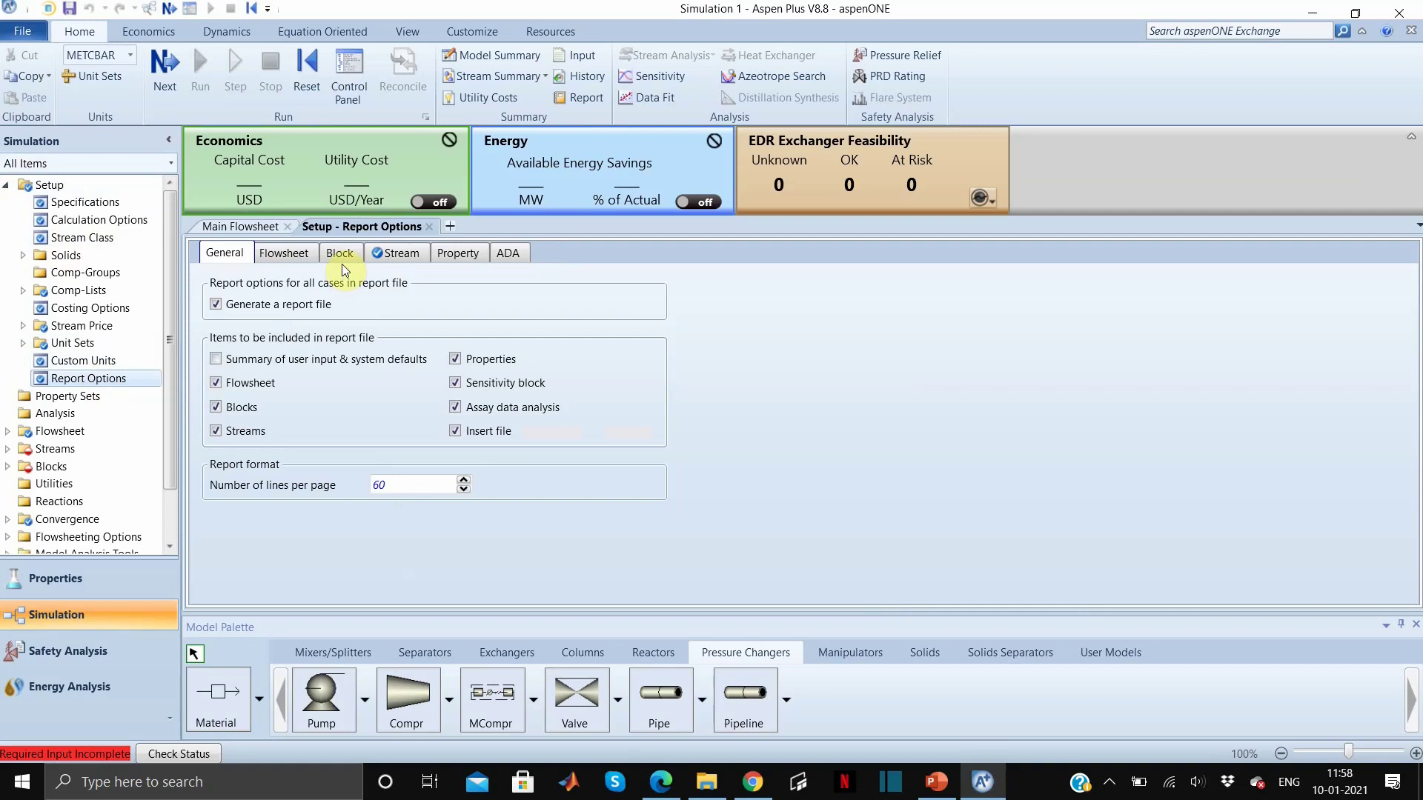
{"action": "left_click", "coordinate": [401, 253]}
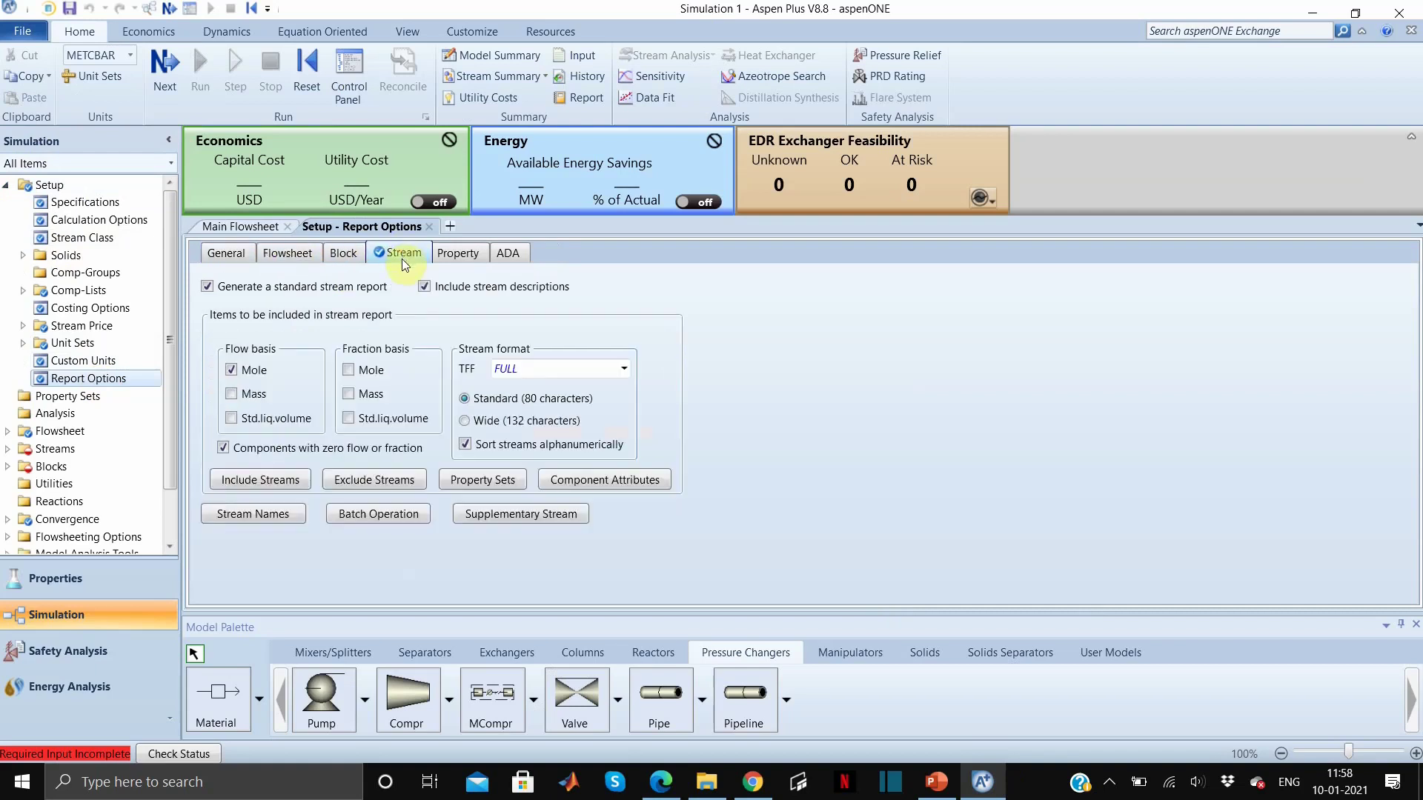
{"action": "left_click", "coordinate": [351, 371]}
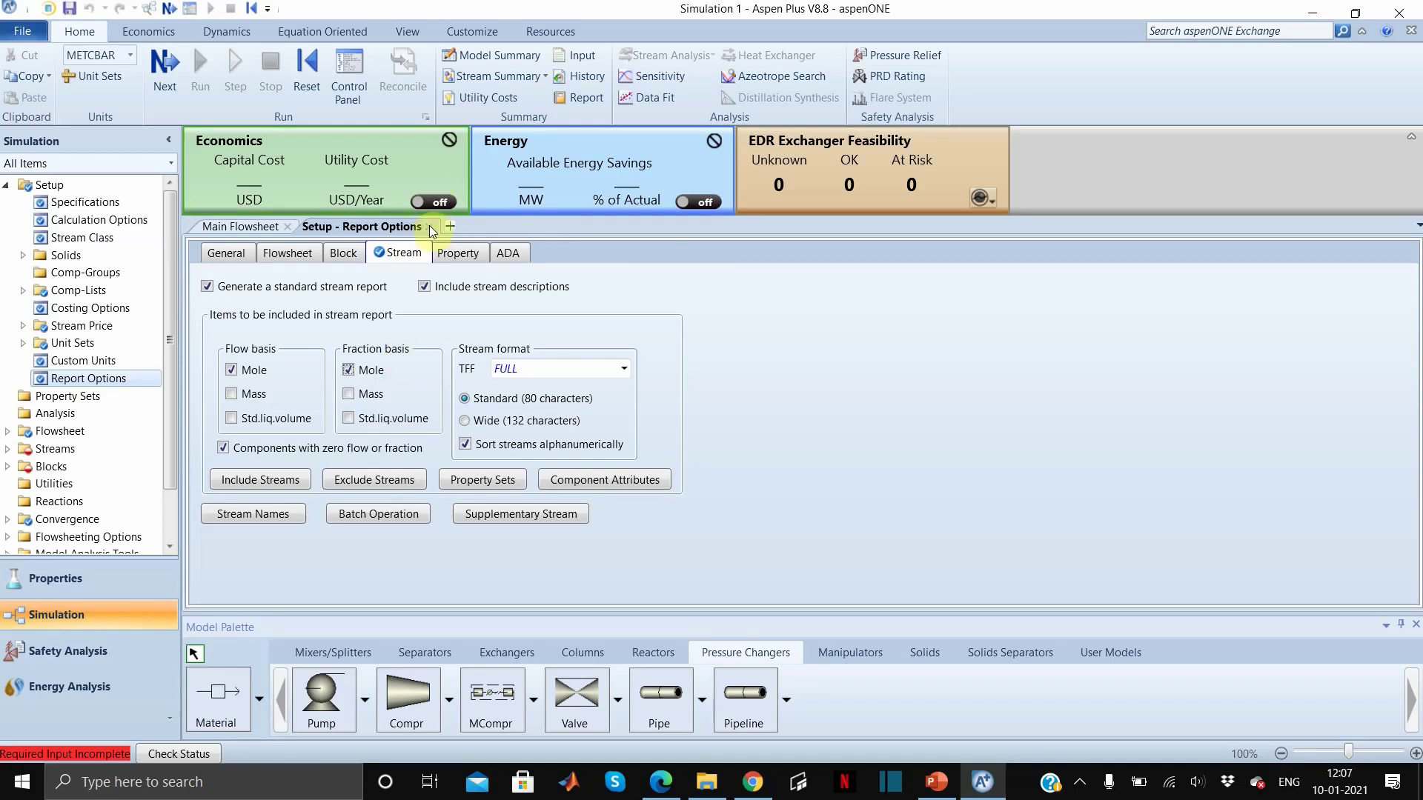
{"action": "left_click", "coordinate": [430, 226]}
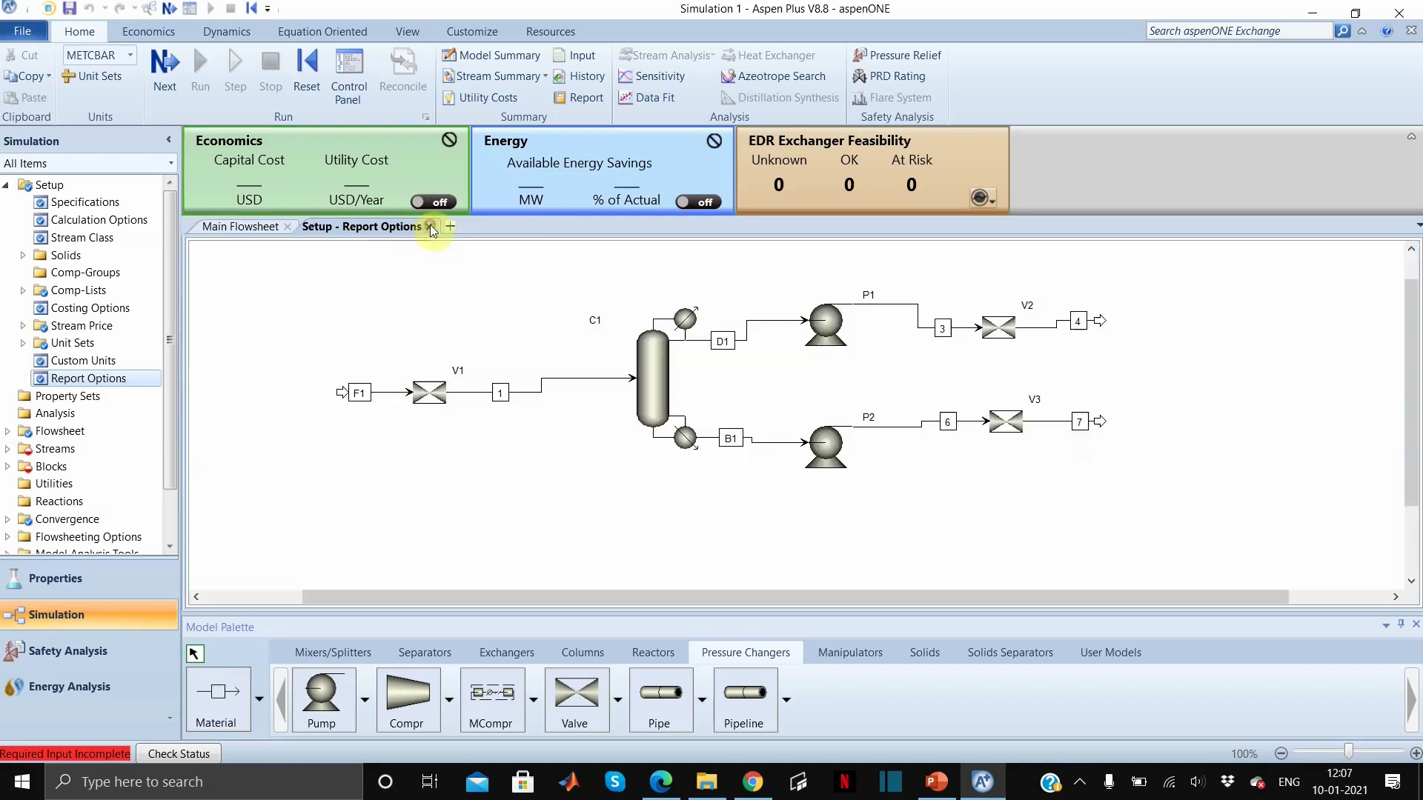
{"action": "left_click", "coordinate": [430, 226]}
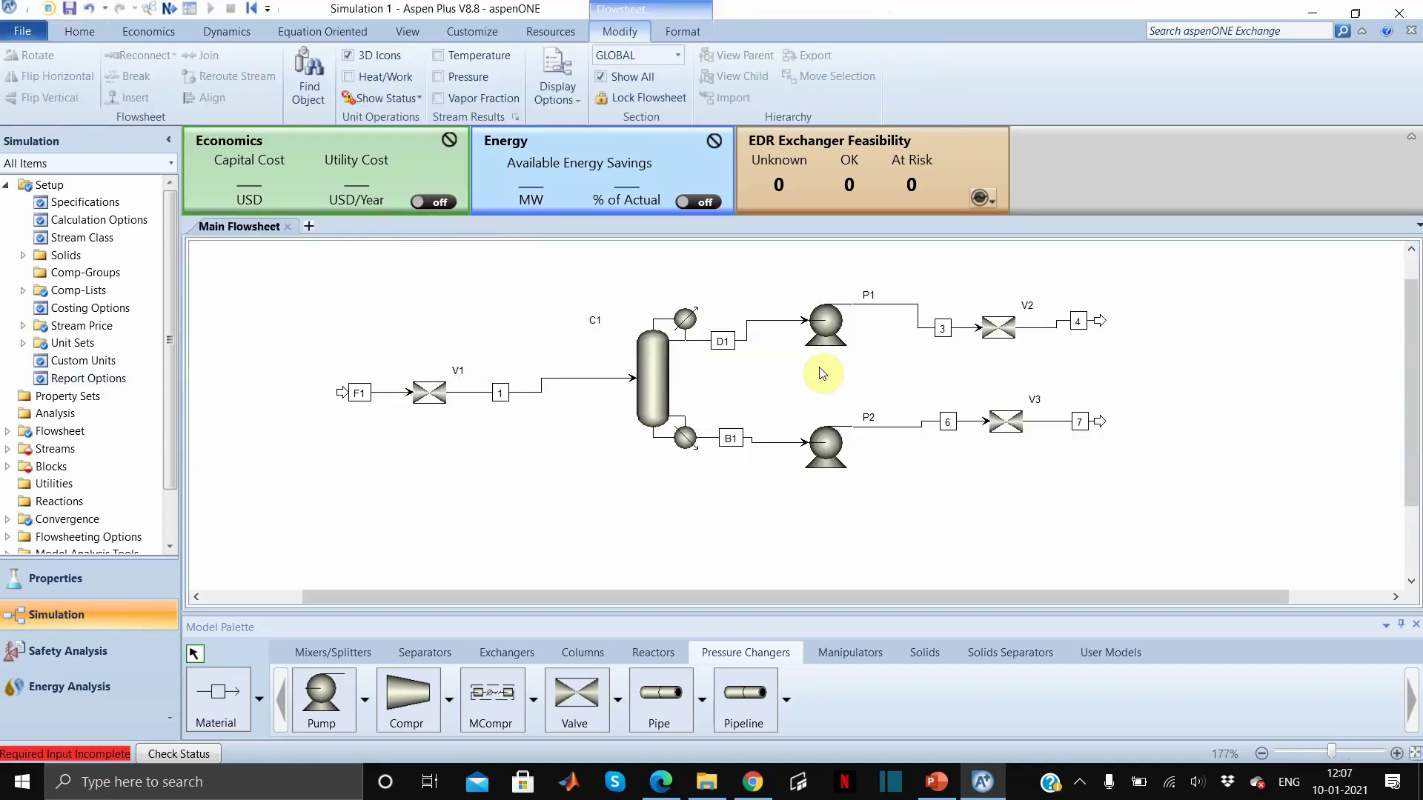
- Set feed stream F1's temperature to 322 K and its pressure to 20 atm
{"action": "left_click", "coordinate": [387, 398]}
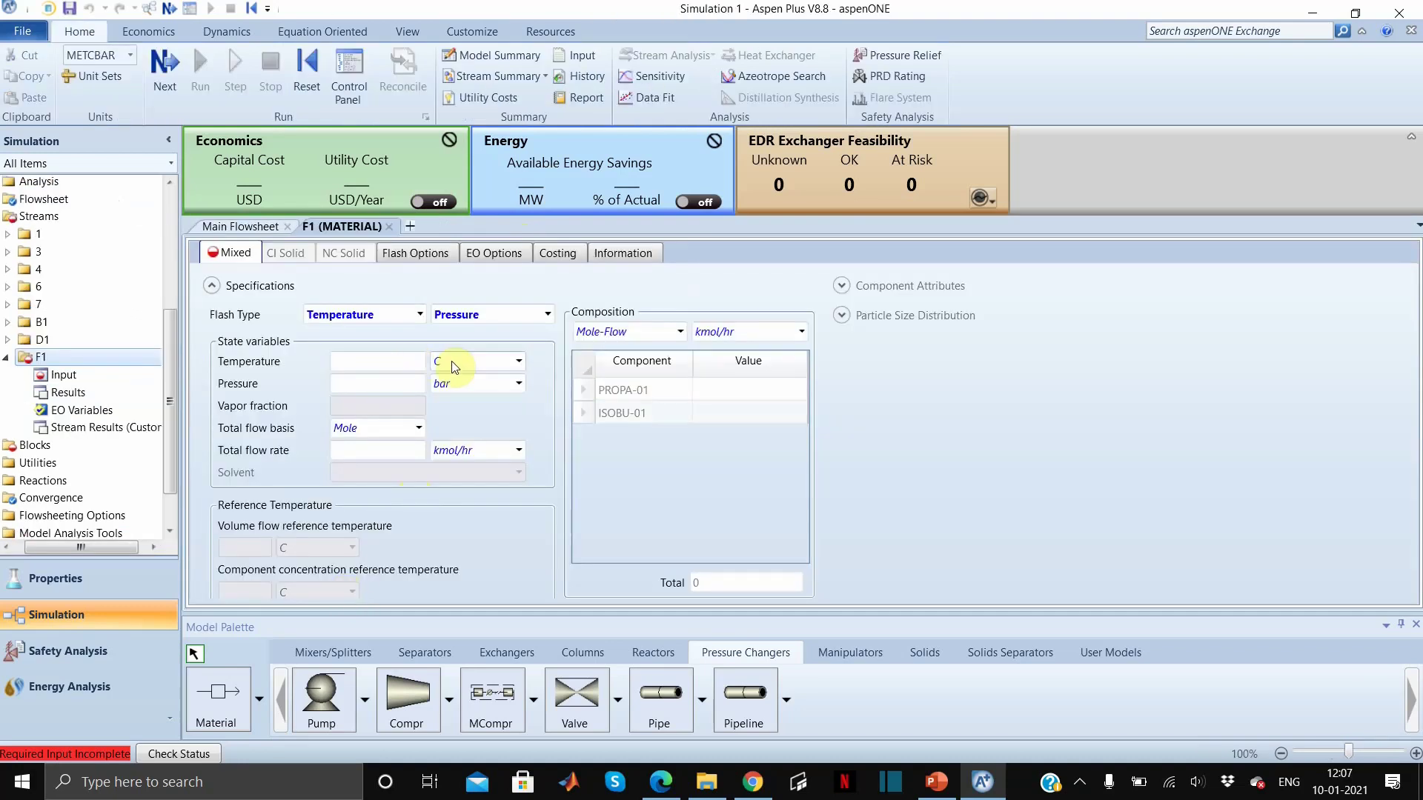
{"action": "left_click", "coordinate": [375, 363]}
{"action": "type", "text": "322"}
{"action": "left_click", "coordinate": [519, 362]}
{"action": "left_click", "coordinate": [483, 417]}
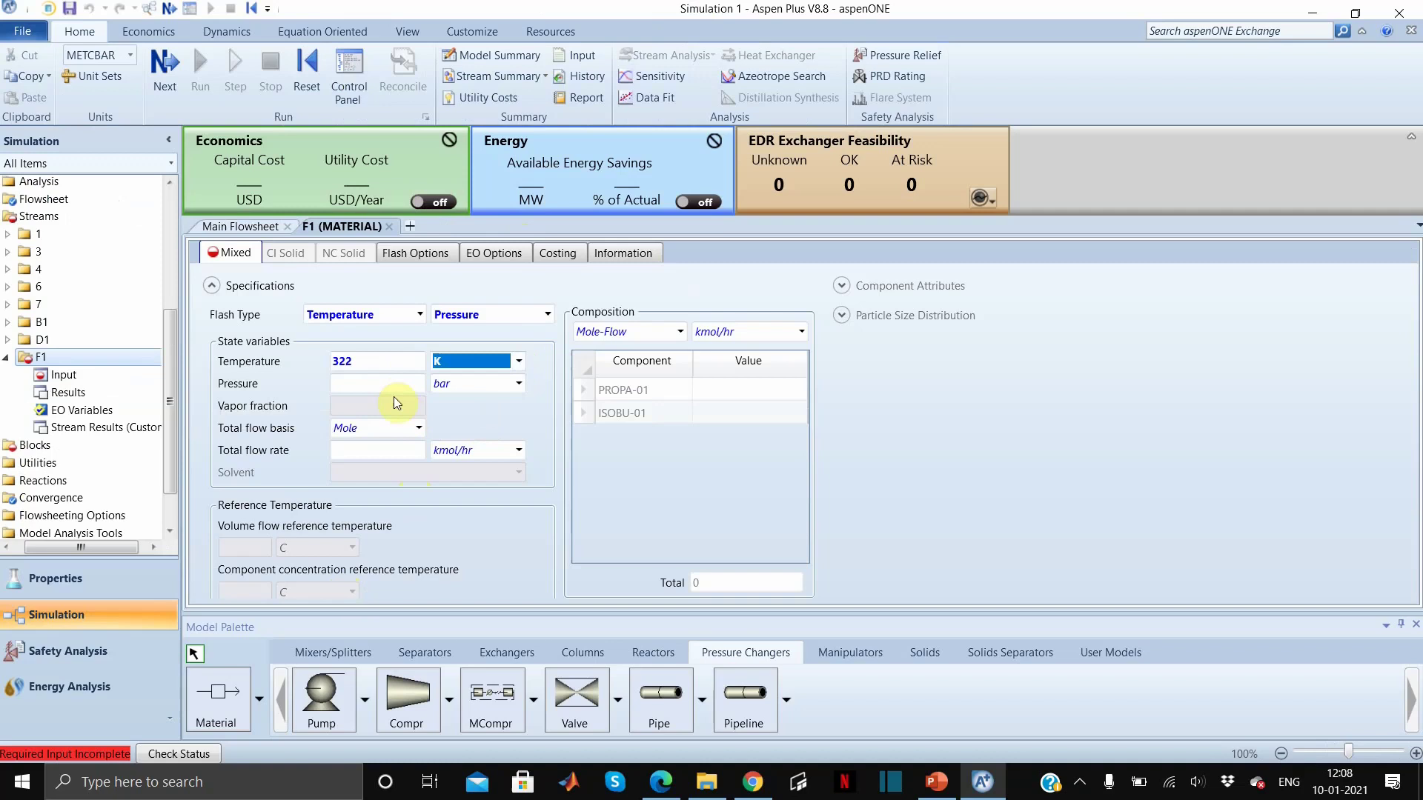
{"action": "left_click", "coordinate": [398, 385]}
{"action": "type", "text": "20"}
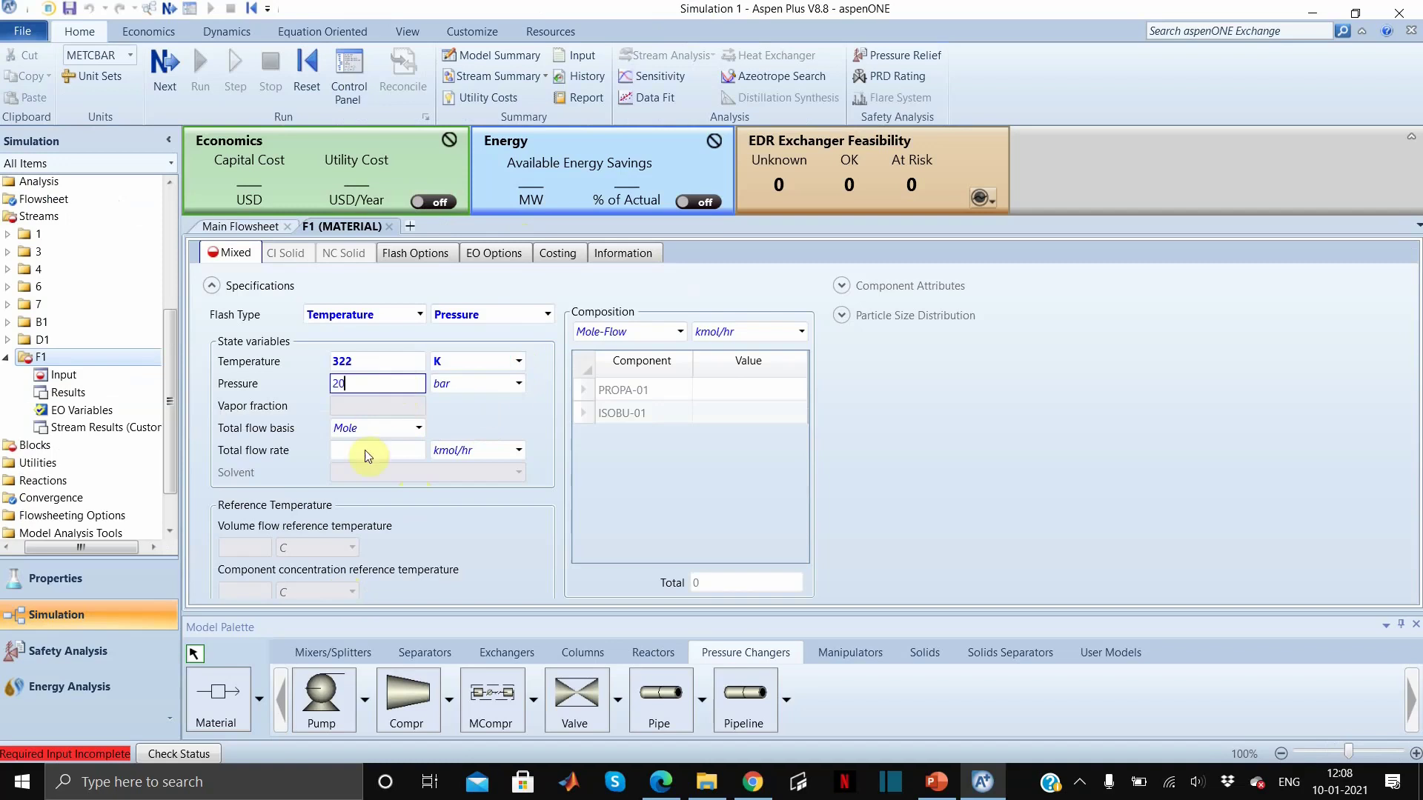
{"action": "left_click", "coordinate": [519, 383]}
{"action": "scroll", "coordinate": [461, 445], "scroll_direction": "up", "scroll_amount": 1}
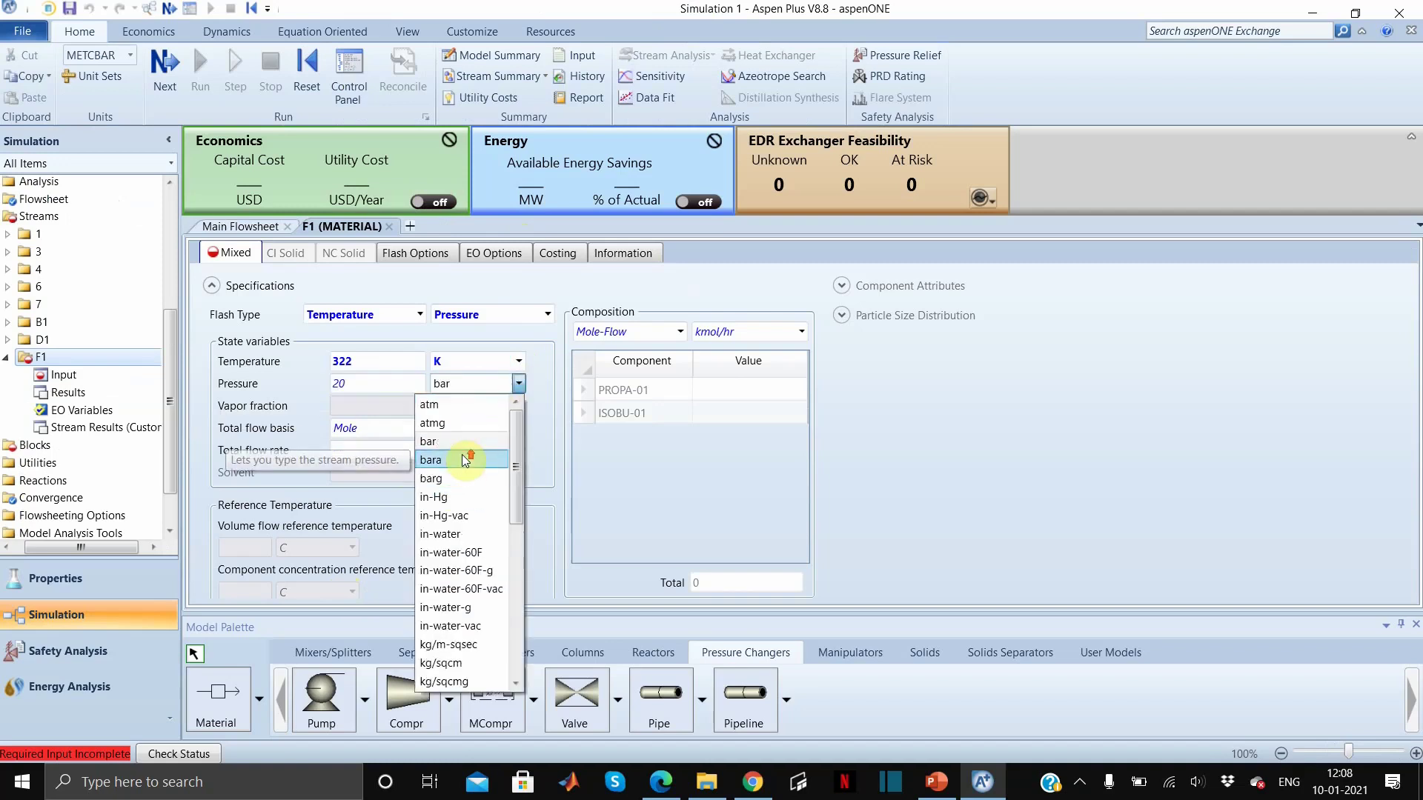
{"action": "left_click", "coordinate": [451, 407]}
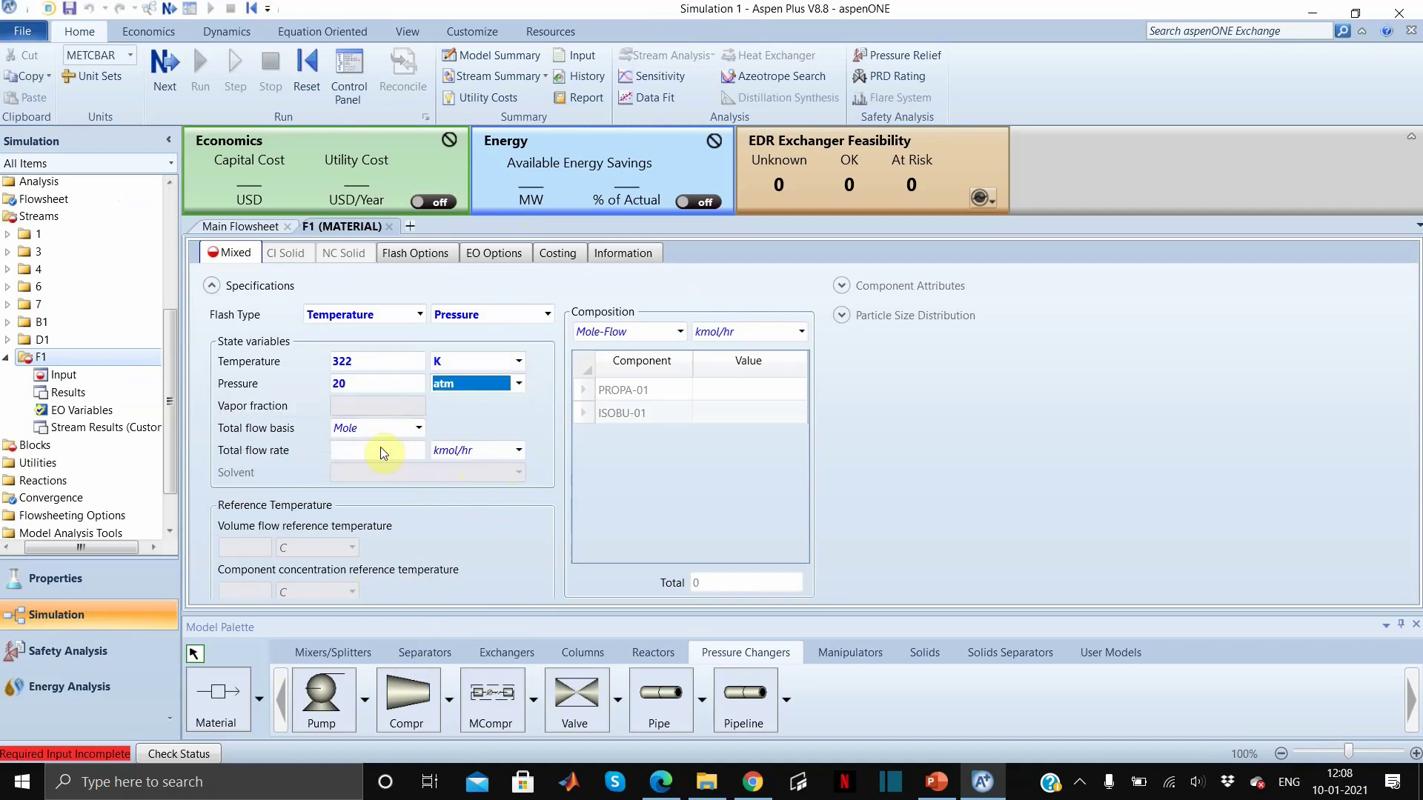
- Set feed stream F1's total mole flow rate to 1 kmol/sec
{"action": "left_click", "coordinate": [514, 454]}
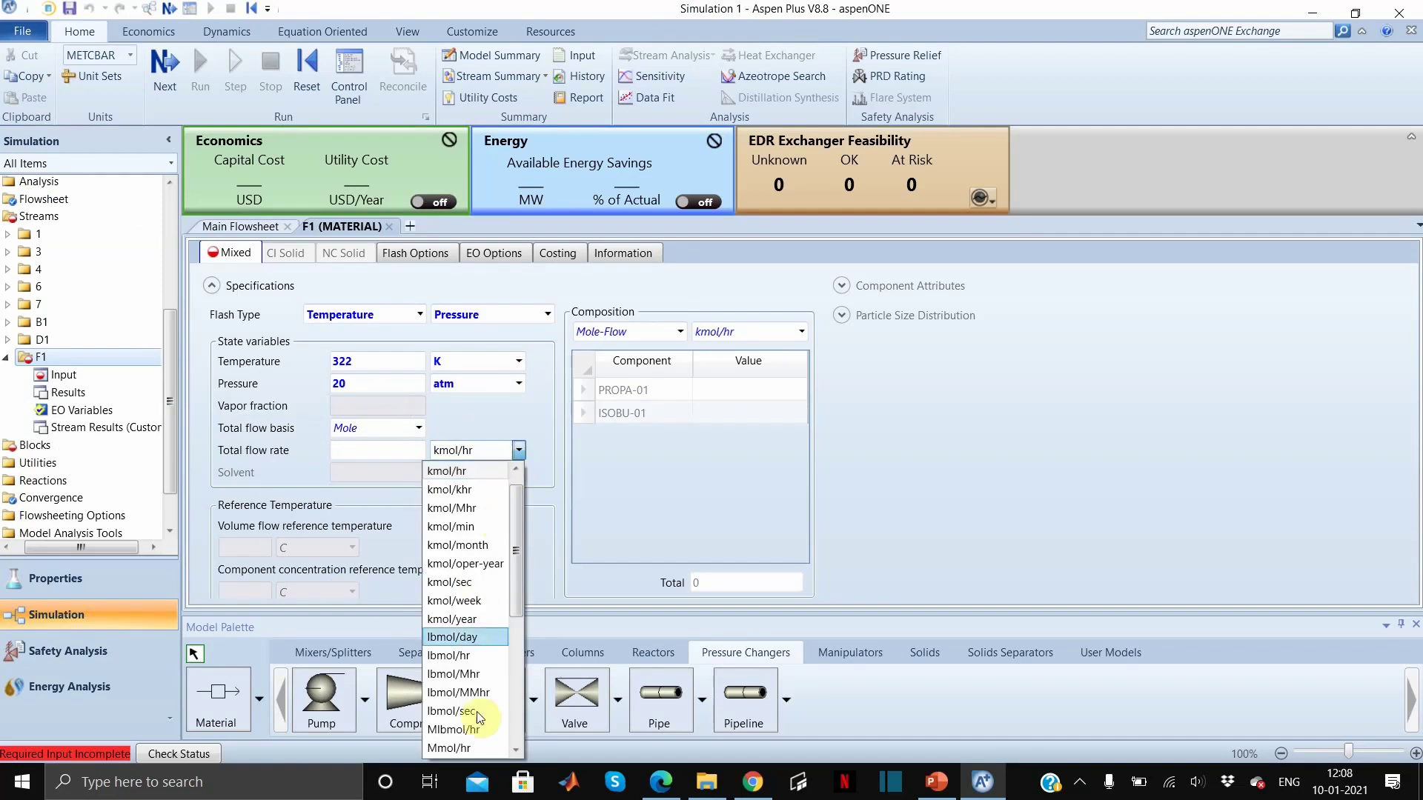
{"action": "scroll", "coordinate": [474, 504], "scroll_direction": "up", "scroll_amount": 1}
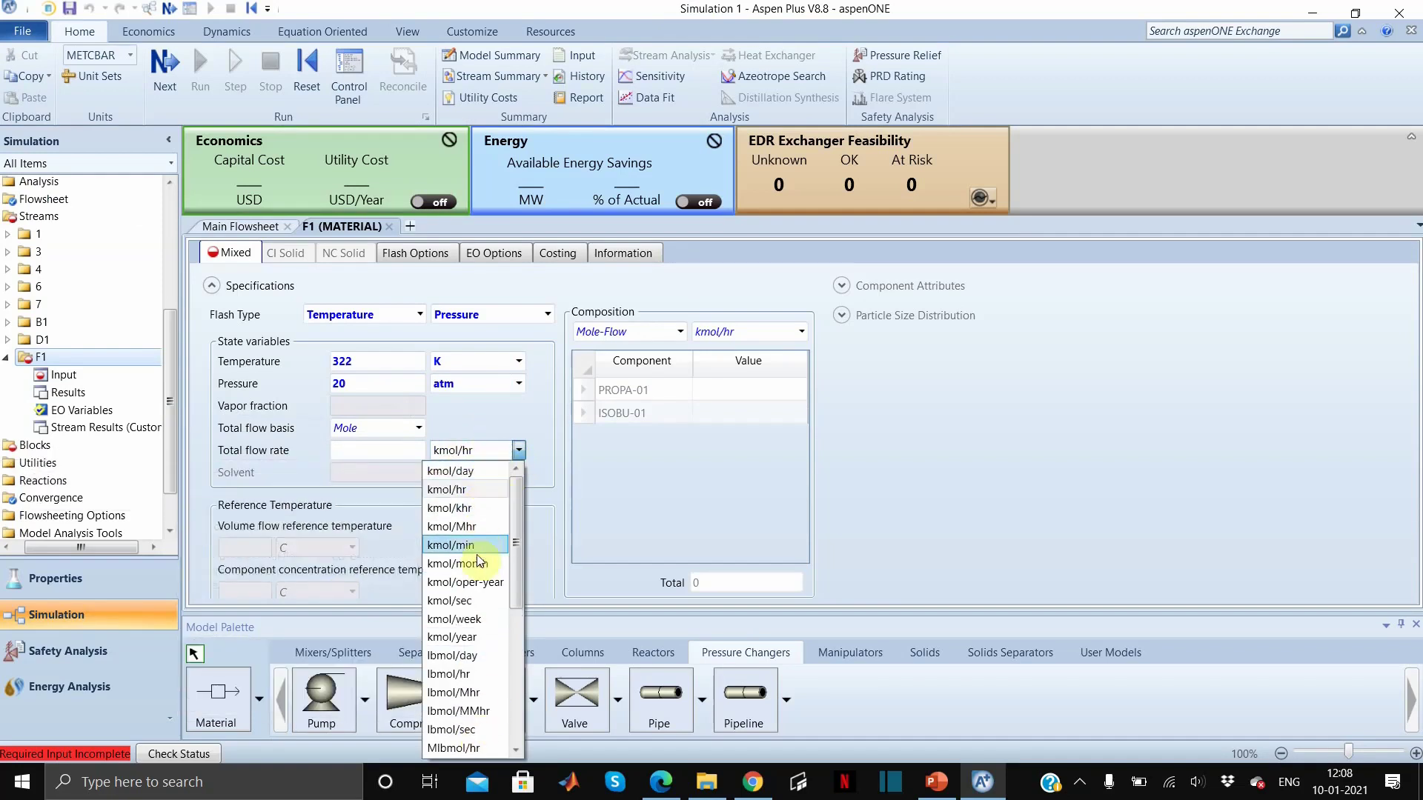
{"action": "left_click", "coordinate": [475, 601]}
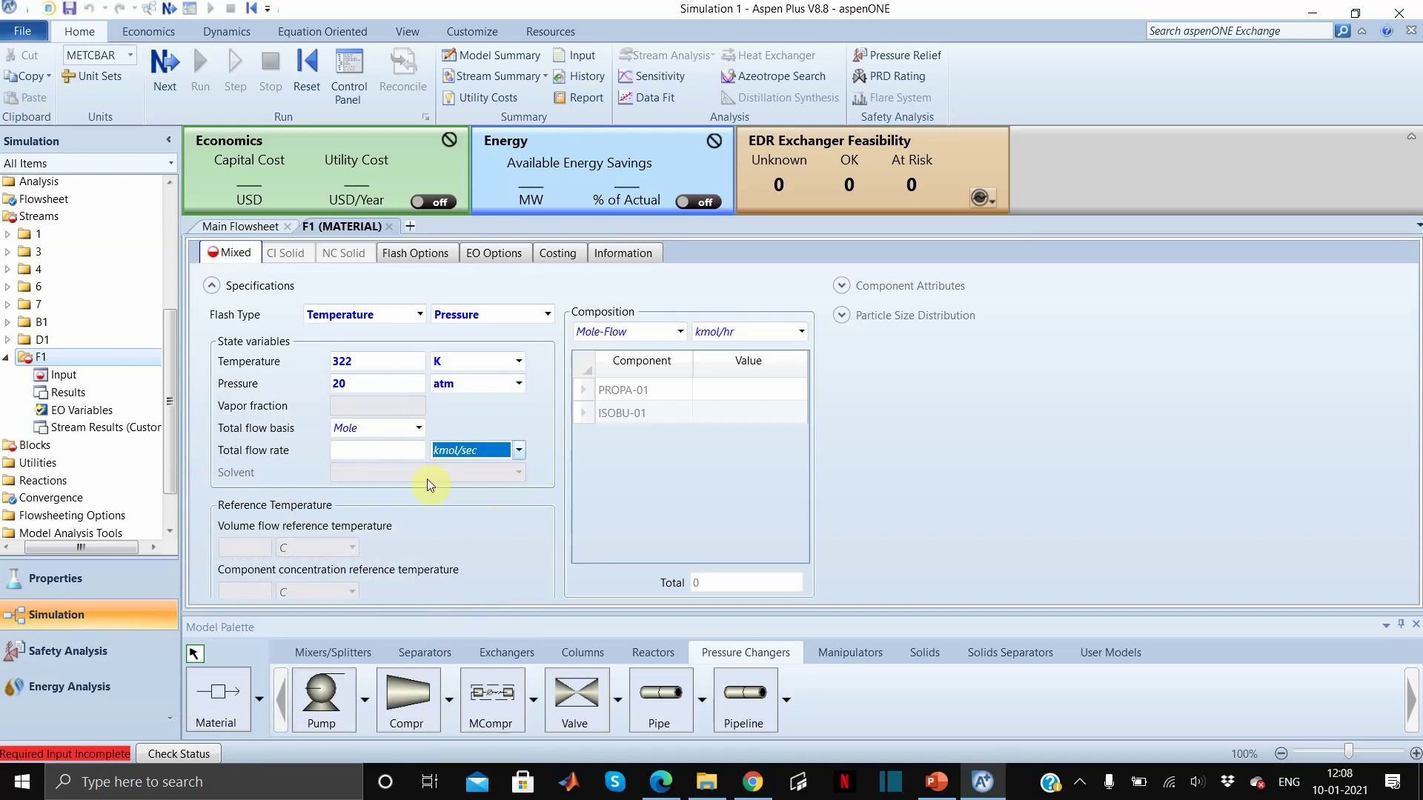
{"action": "left_click", "coordinate": [380, 450]}
{"action": "type", "text": "1"}
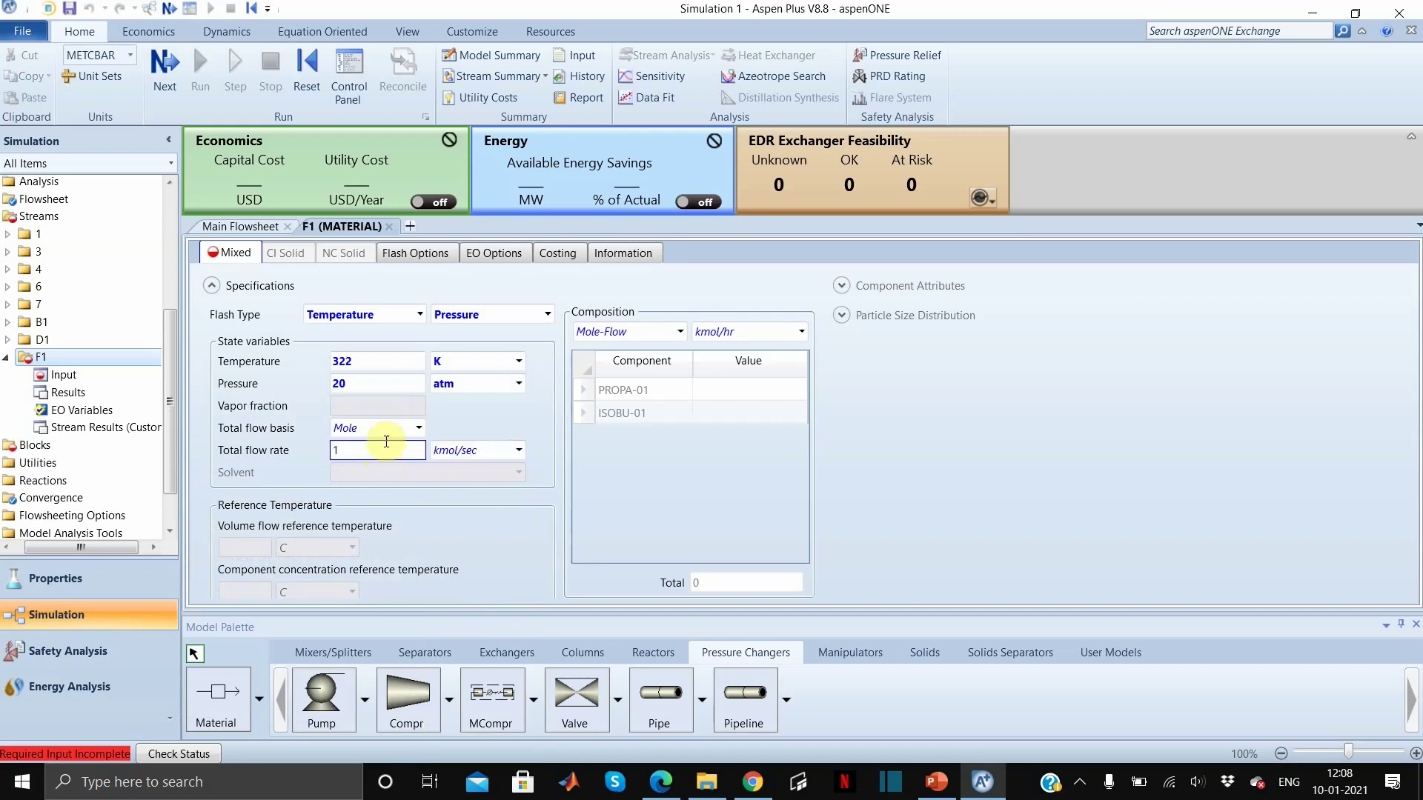
- Specify F1's composition as mole fractions of 0.4 propane and 0.6 isobutane, and return to the flowsheet
{"action": "left_click", "coordinate": [737, 389]}
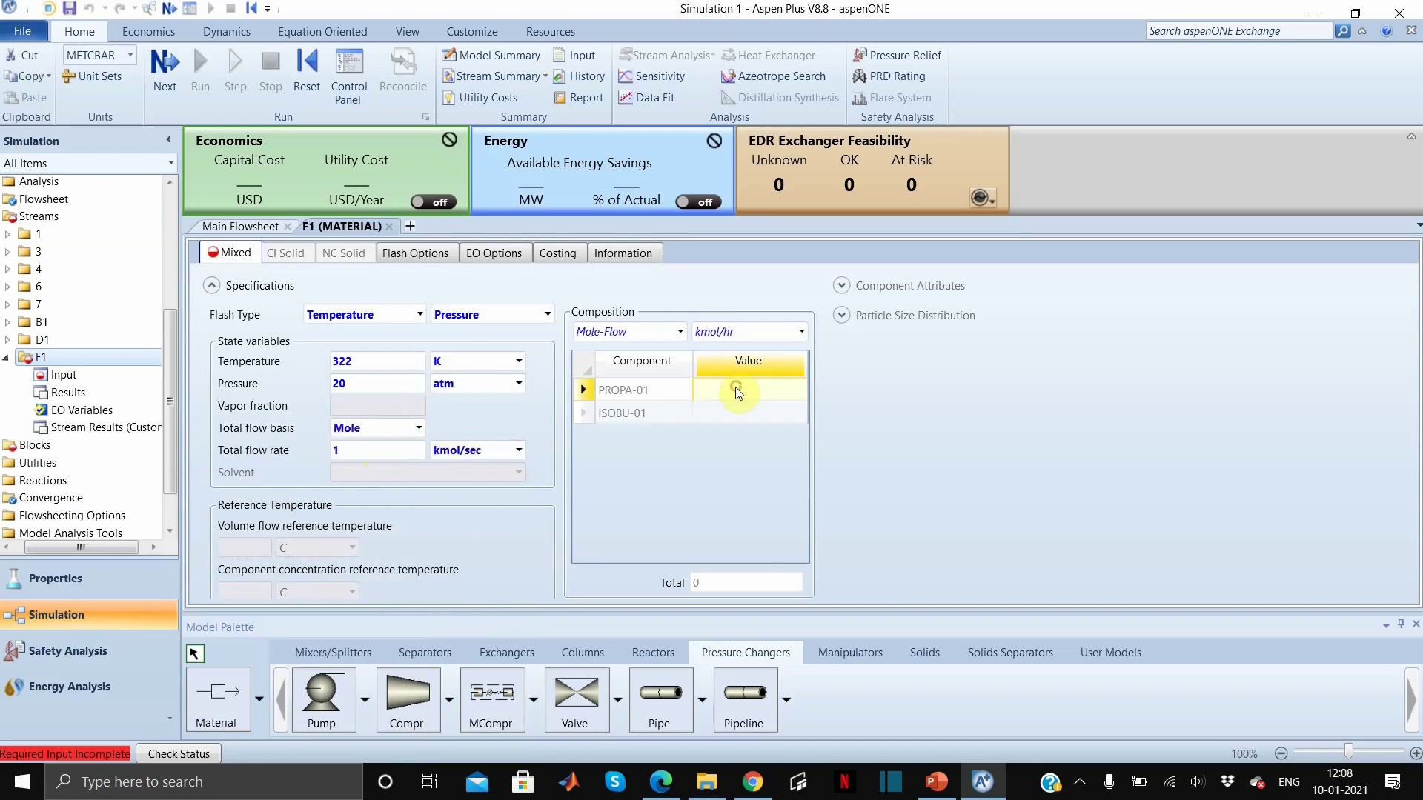
{"action": "left_click", "coordinate": [680, 331]}
{"action": "left_click", "coordinate": [634, 423]}
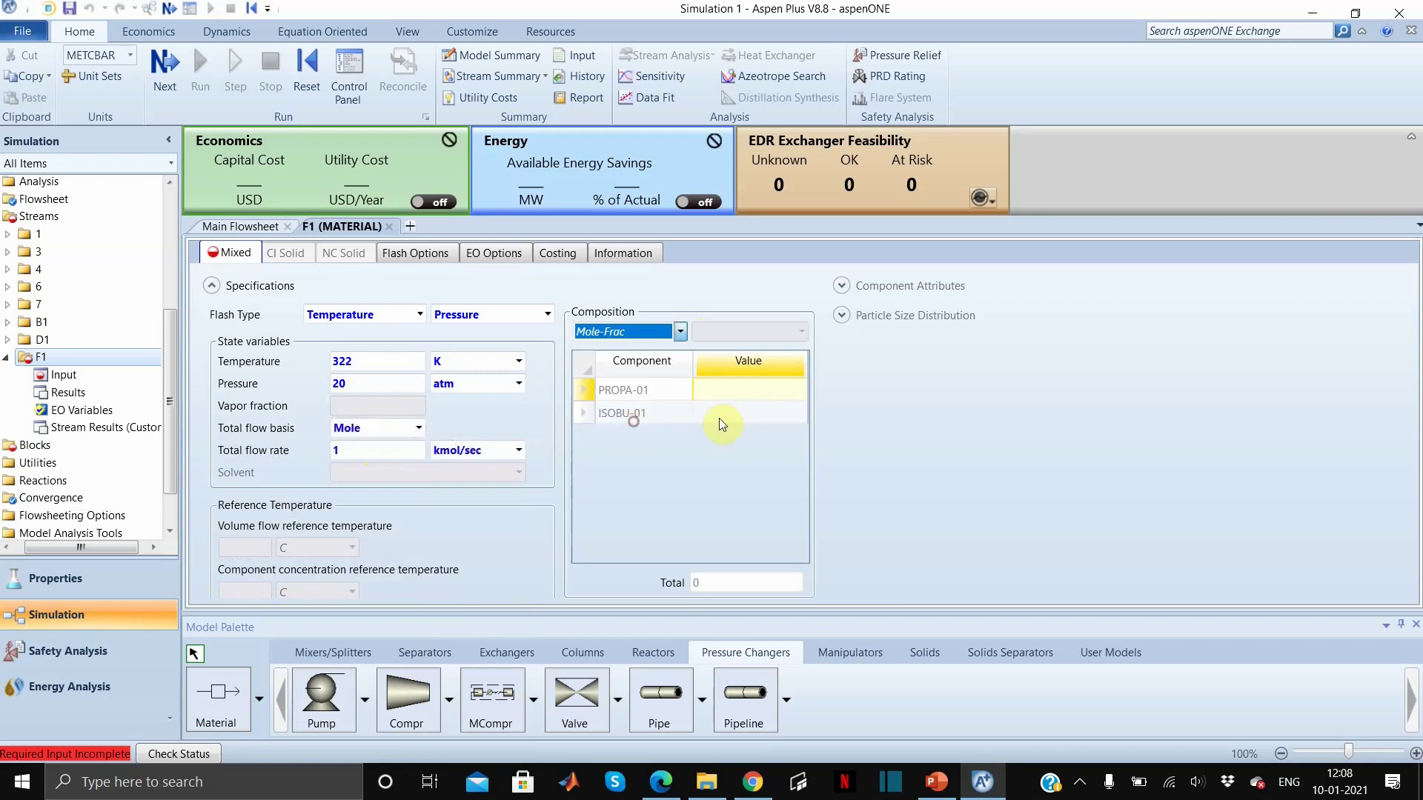
{"action": "left_click", "coordinate": [737, 389]}
{"action": "left_click", "coordinate": [737, 389]}
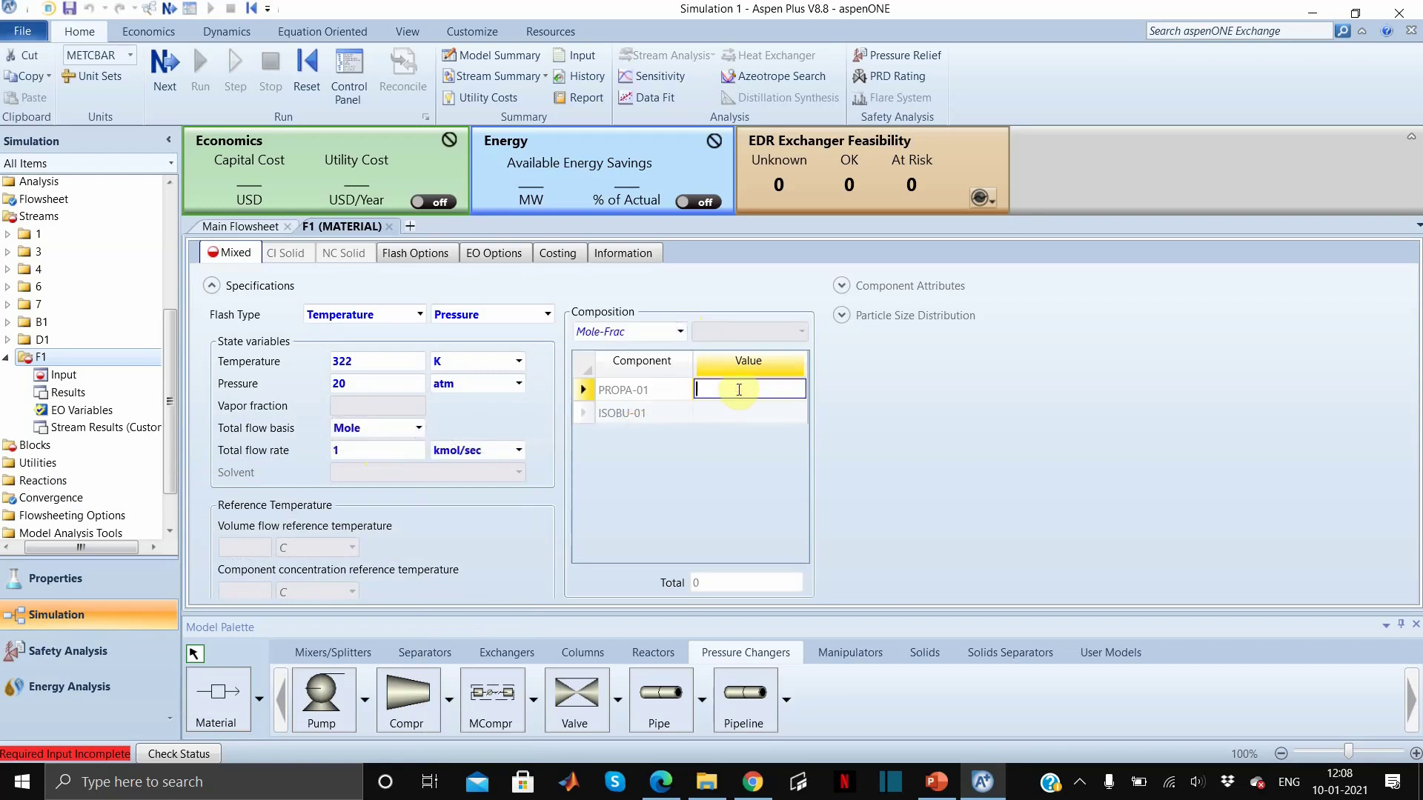
{"action": "type", "text": "0.4"}
{"action": "left_click", "coordinate": [768, 433]}
{"action": "left_click", "coordinate": [748, 411]}
{"action": "type", "text": "0.6"}
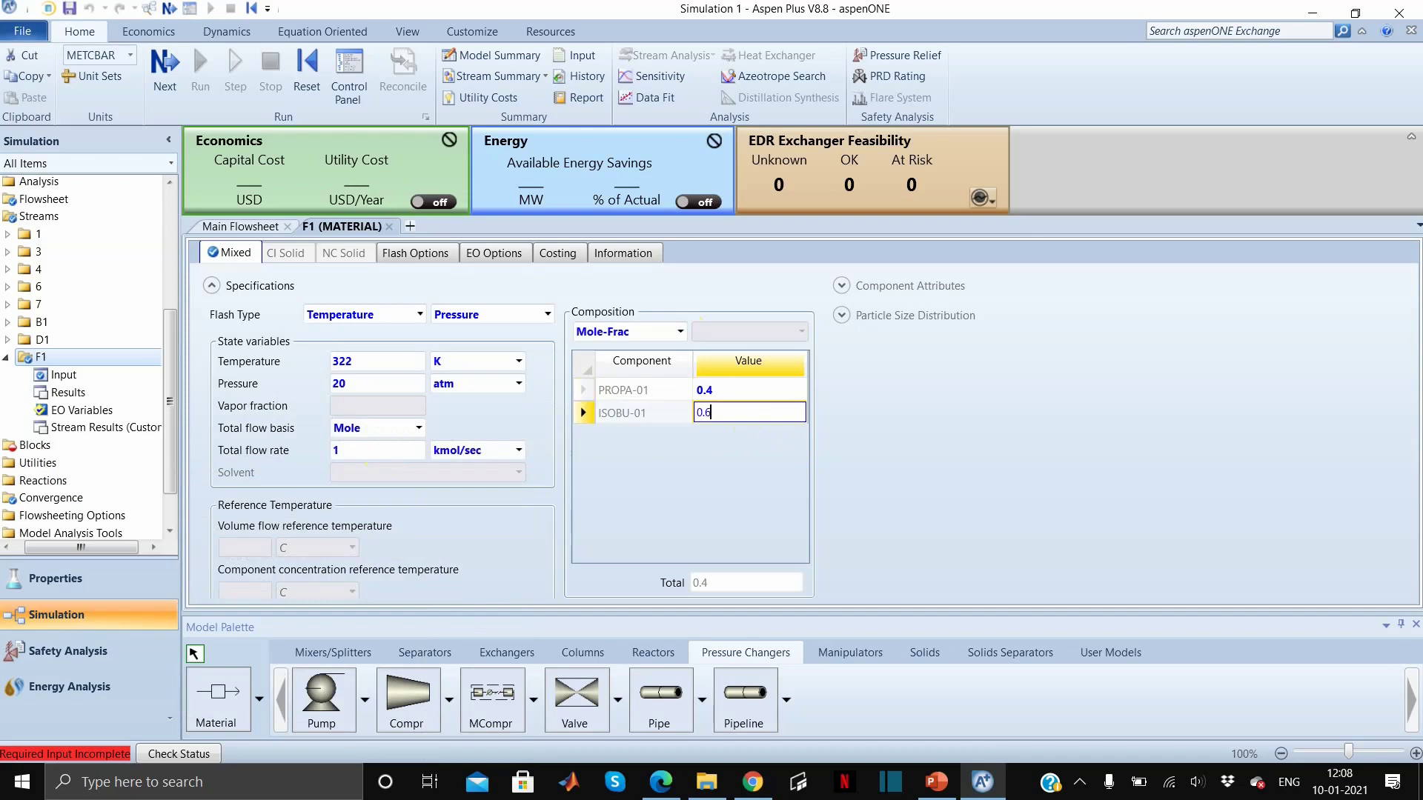
{"action": "left_click", "coordinate": [725, 481]}
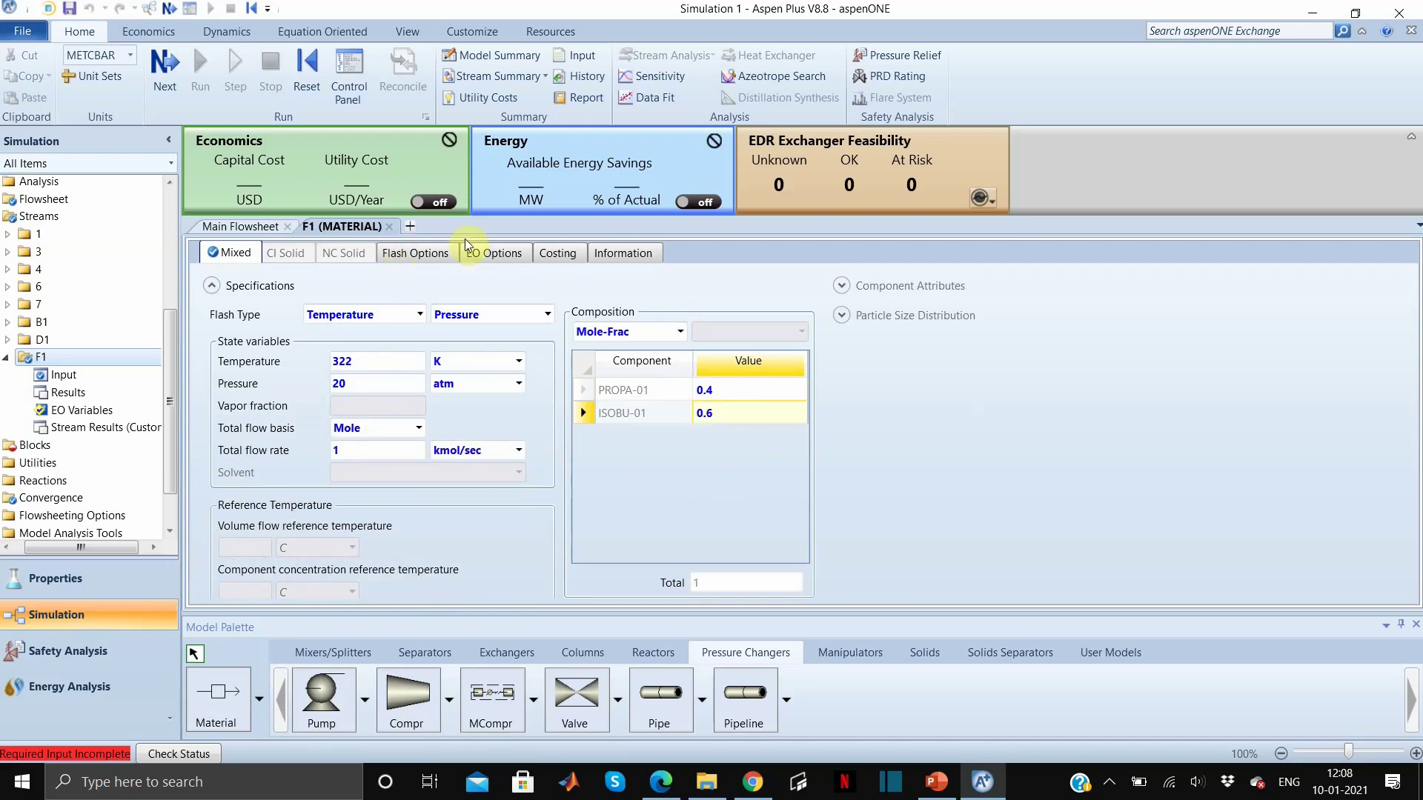
{"action": "left_click", "coordinate": [389, 226]}
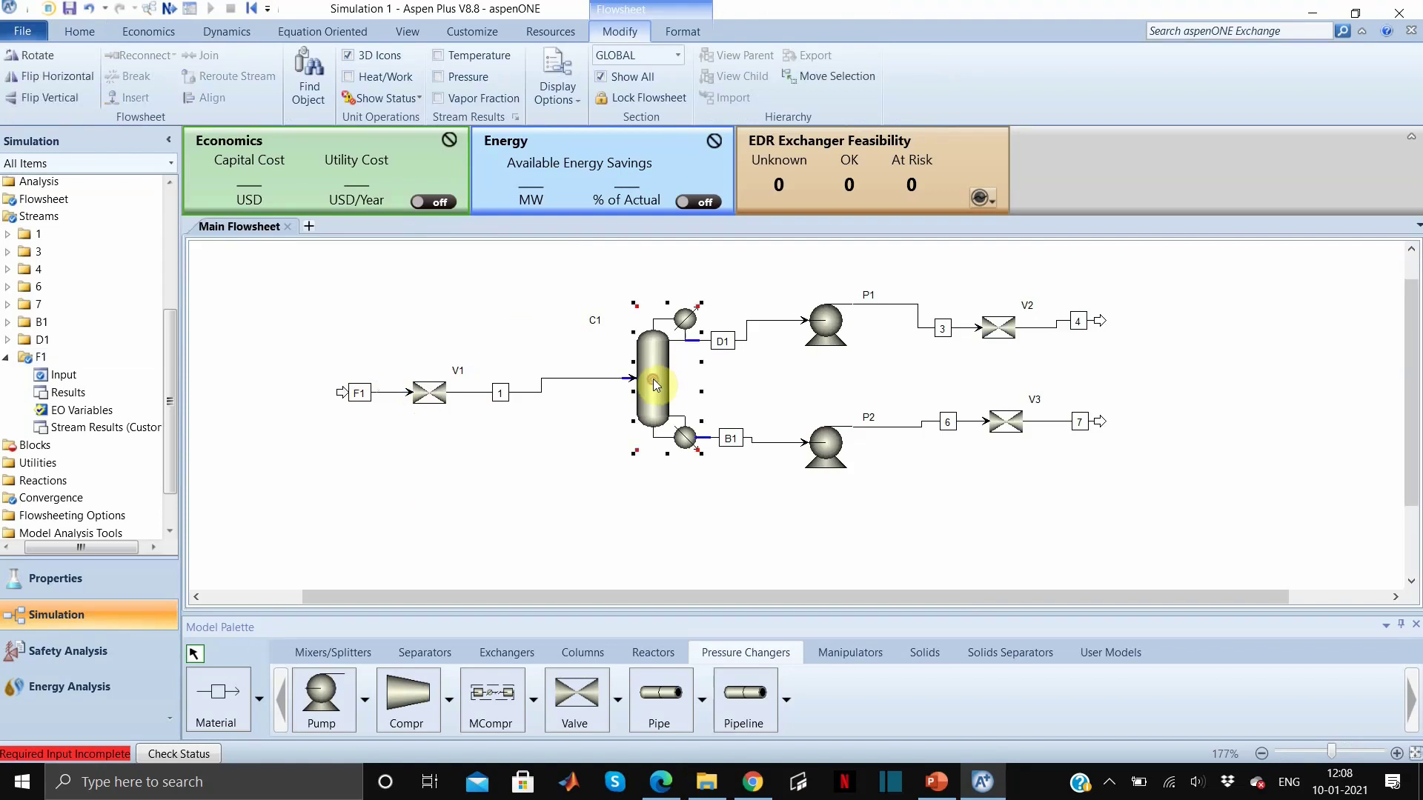
- Configure column C1 with 32 stages and a total condenser
{"action": "double_click", "coordinate": [655, 384]}
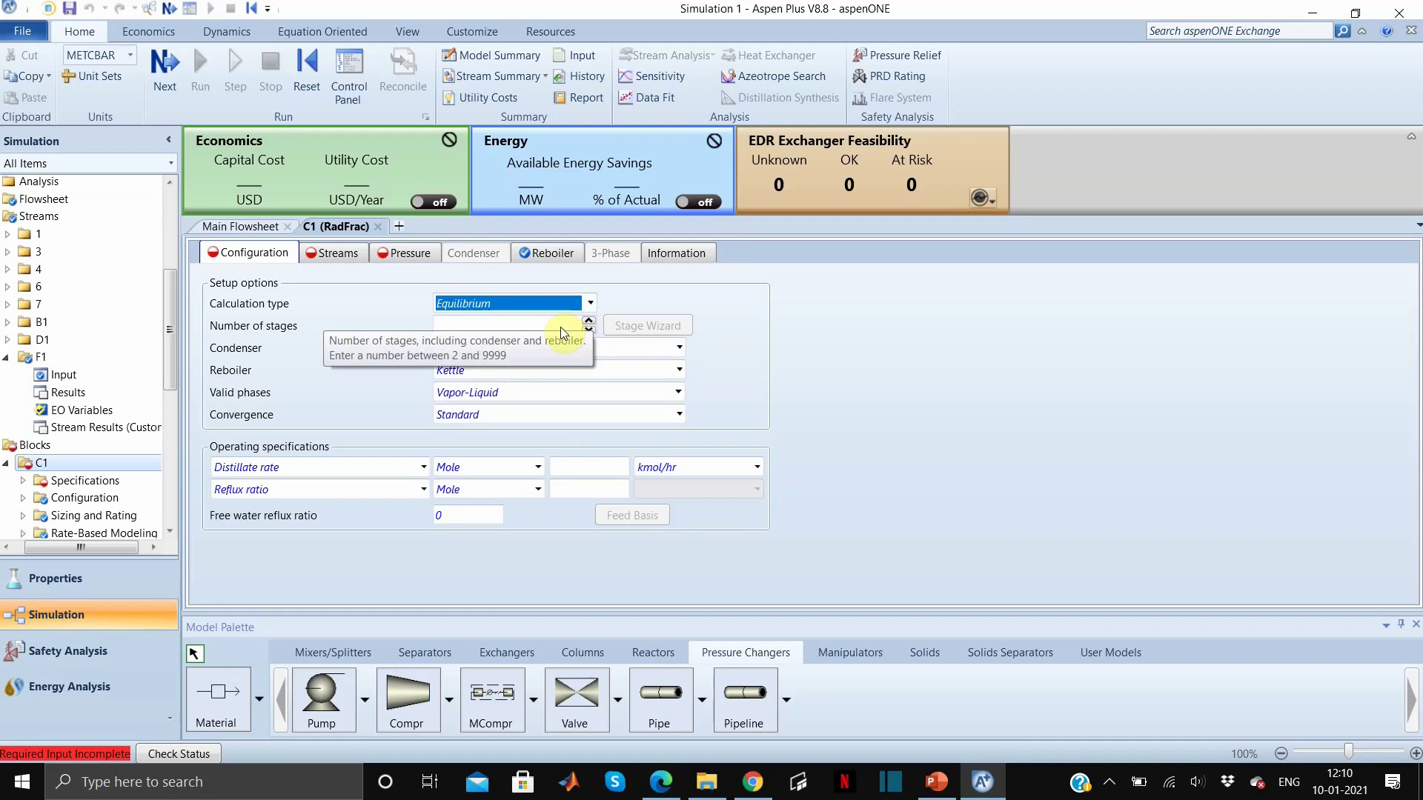
{"action": "left_click", "coordinate": [504, 328]}
{"action": "type", "text": "32"}
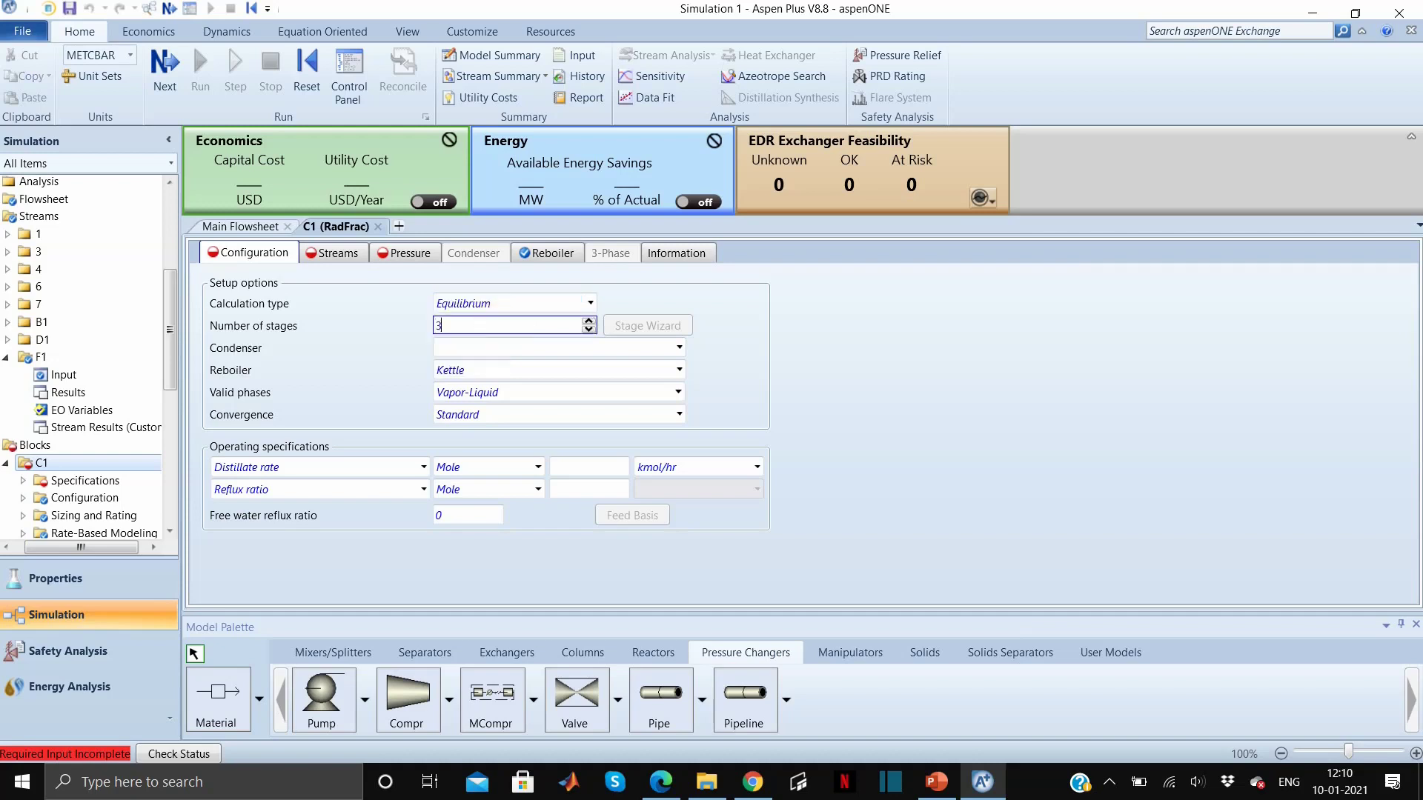
{"action": "left_click", "coordinate": [680, 349]}
{"action": "left_click", "coordinate": [628, 371]}
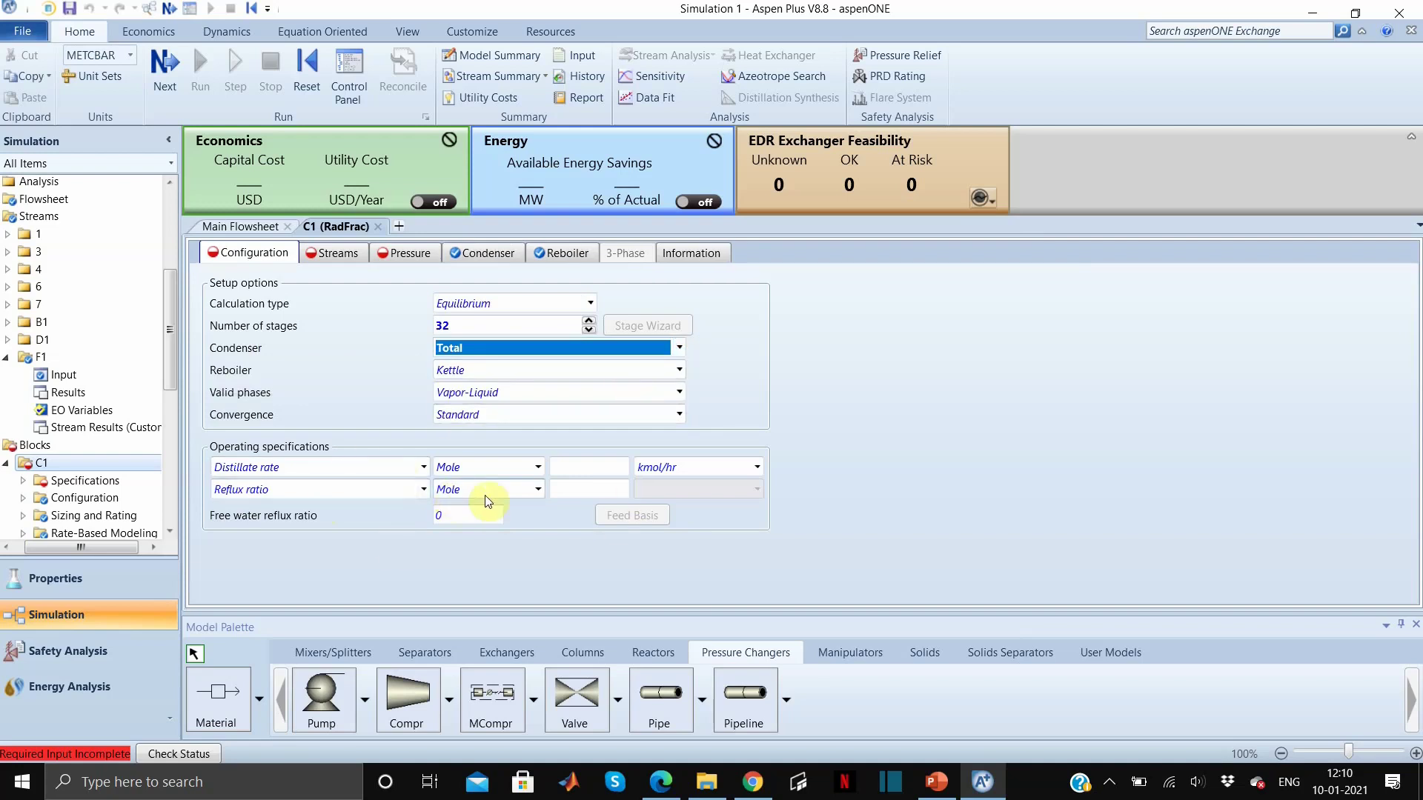
- Set column C1's distillate rate to 0.4 kmol/sec and its reflux ratio to 2, both on a mole basis
{"action": "left_click", "coordinate": [594, 467]}
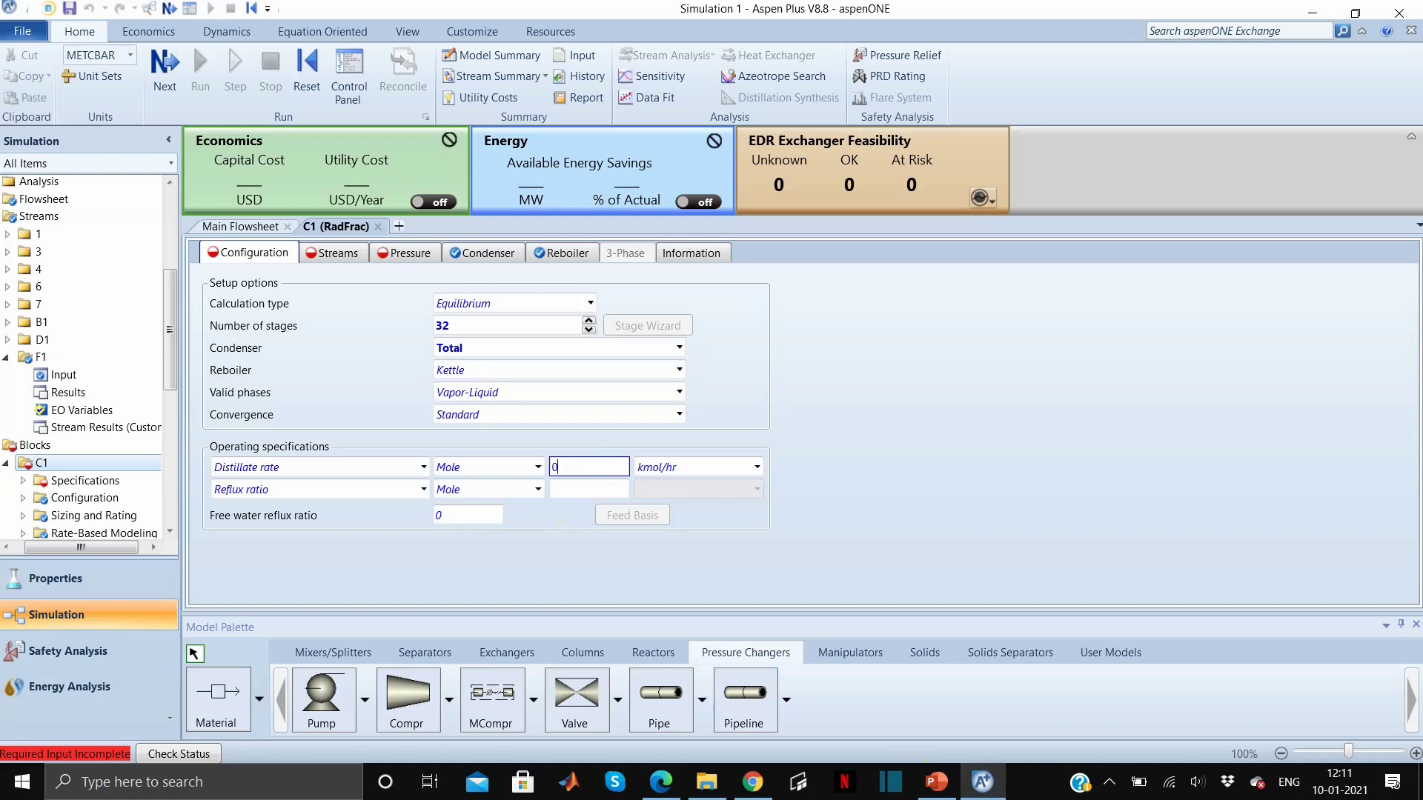
{"action": "type", "text": "0.4"}
{"action": "left_click", "coordinate": [587, 490]}
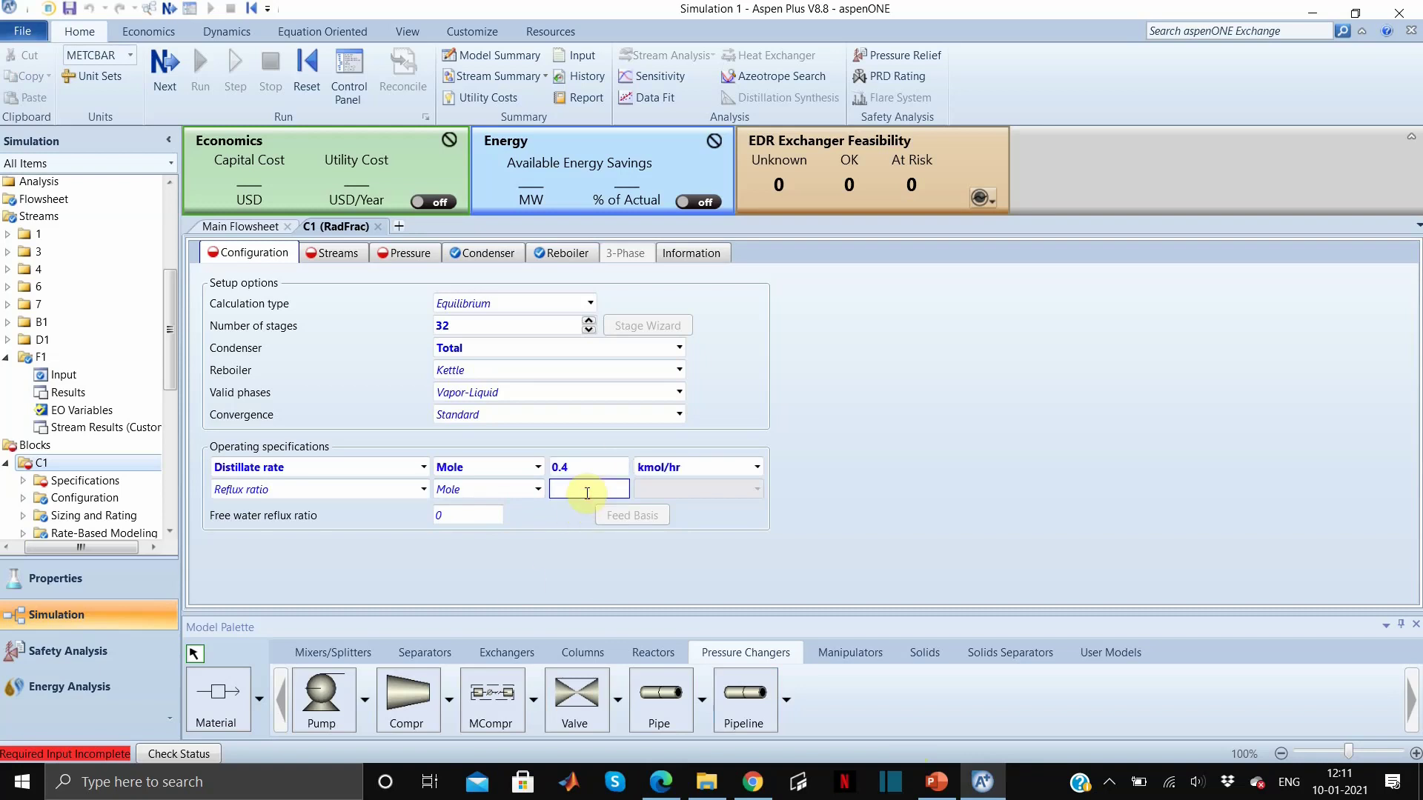
{"action": "type", "text": "2"}
{"action": "left_click", "coordinate": [754, 469]}
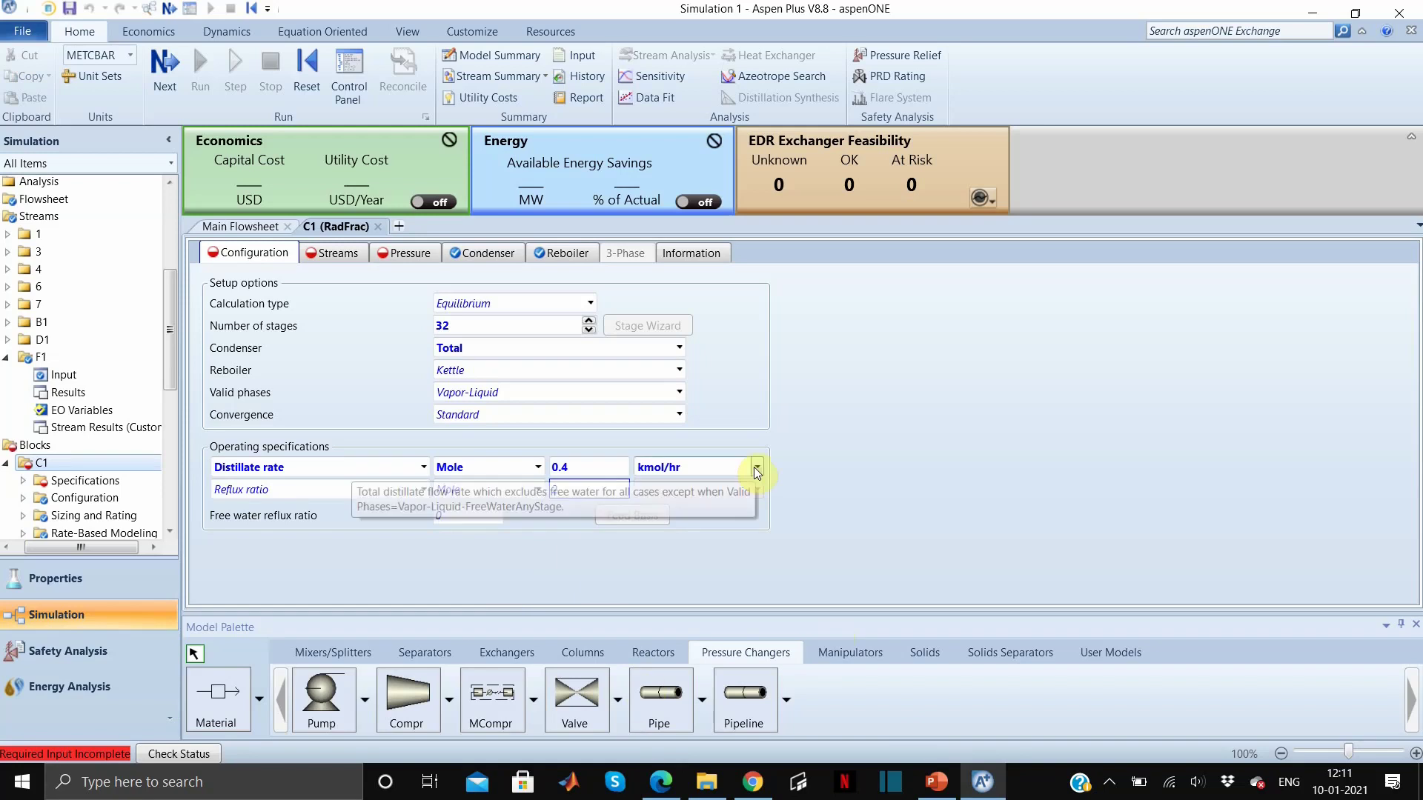
{"action": "left_click", "coordinate": [754, 467]}
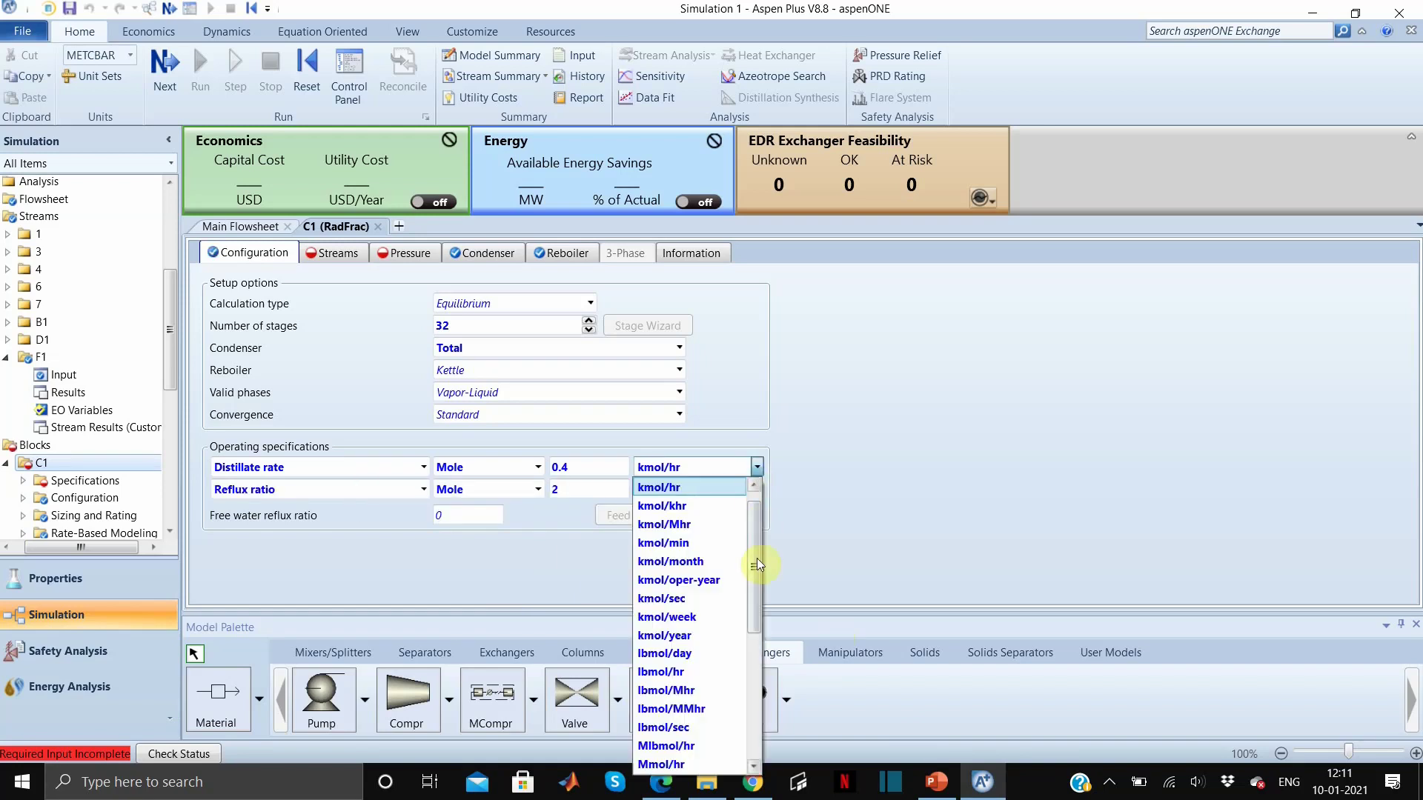
{"action": "left_click", "coordinate": [689, 598]}
{"action": "left_click", "coordinate": [606, 554]}
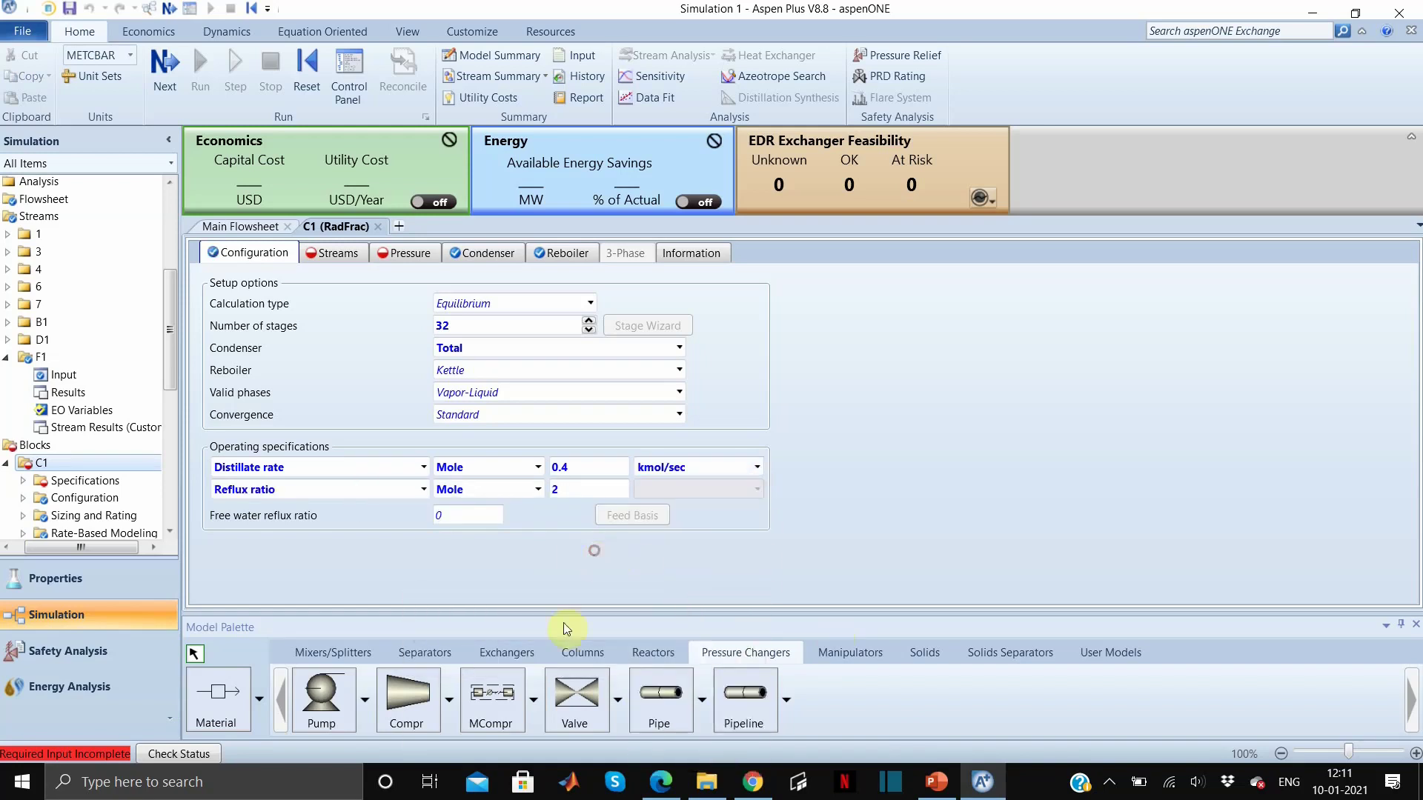
- Set the feed stage of stream 1 in column C1 to 16
{"action": "left_click", "coordinate": [342, 254]}
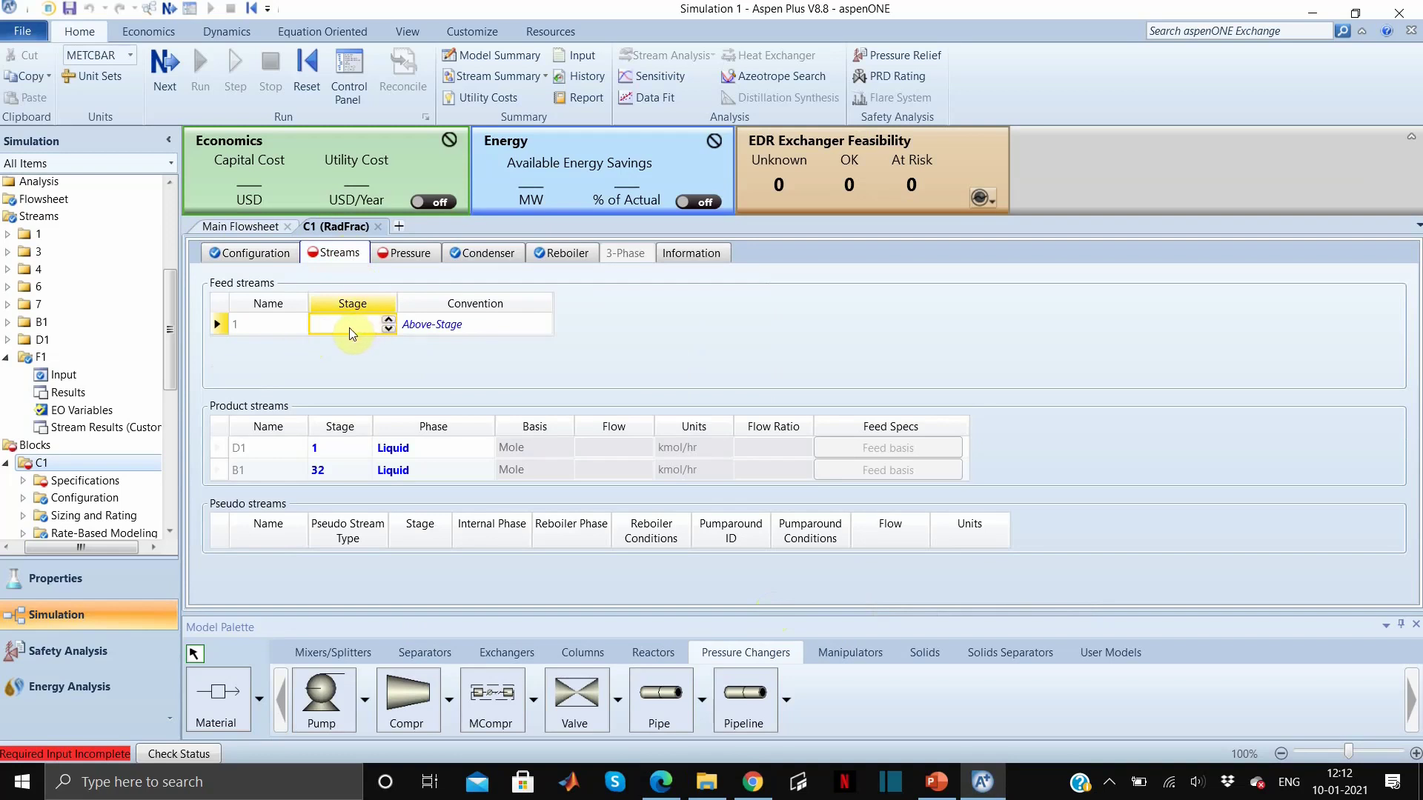
{"action": "type", "text": "16"}
{"action": "left_click", "coordinate": [430, 381]}
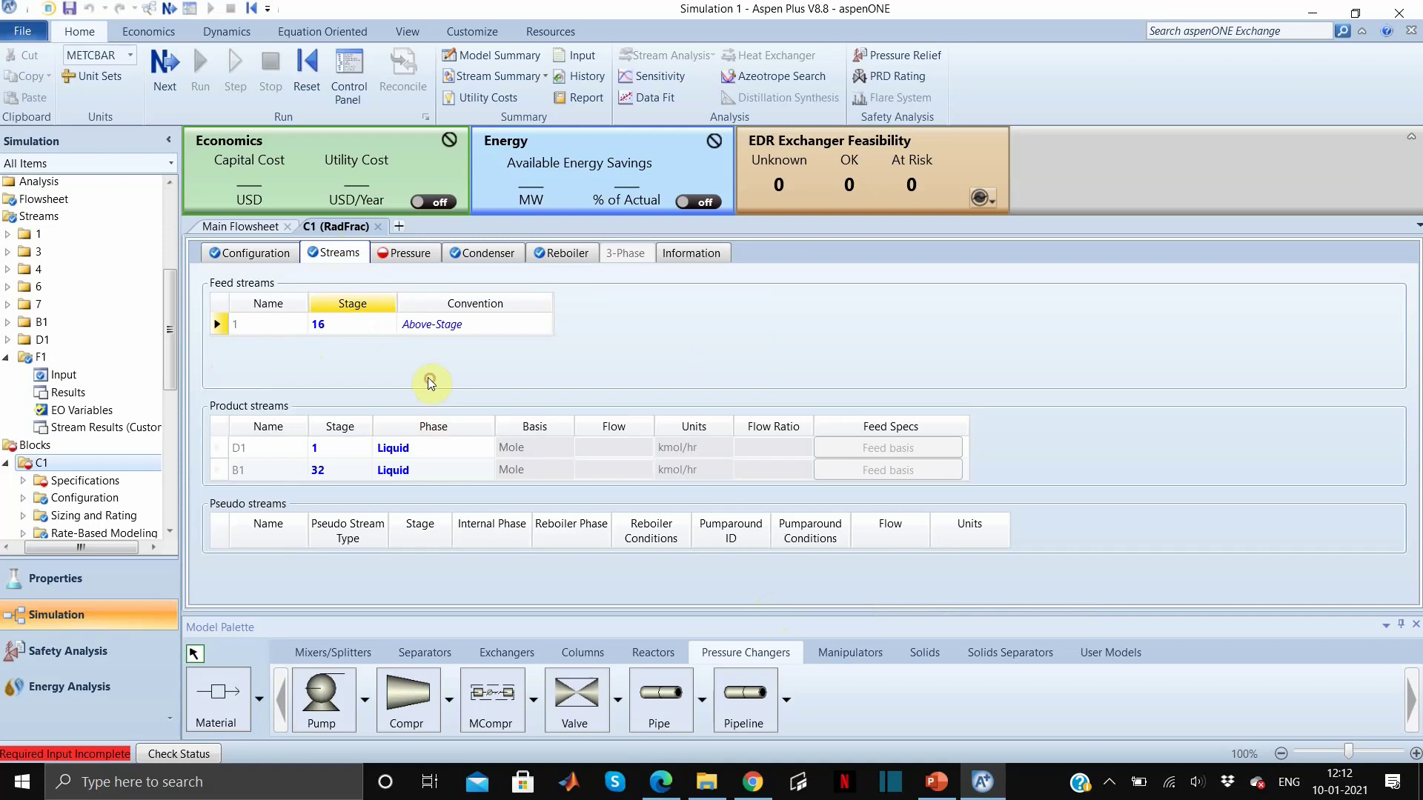
- Set column C1's stage 1 / condenser pressure to 14 atm
{"action": "left_click", "coordinate": [404, 253]}
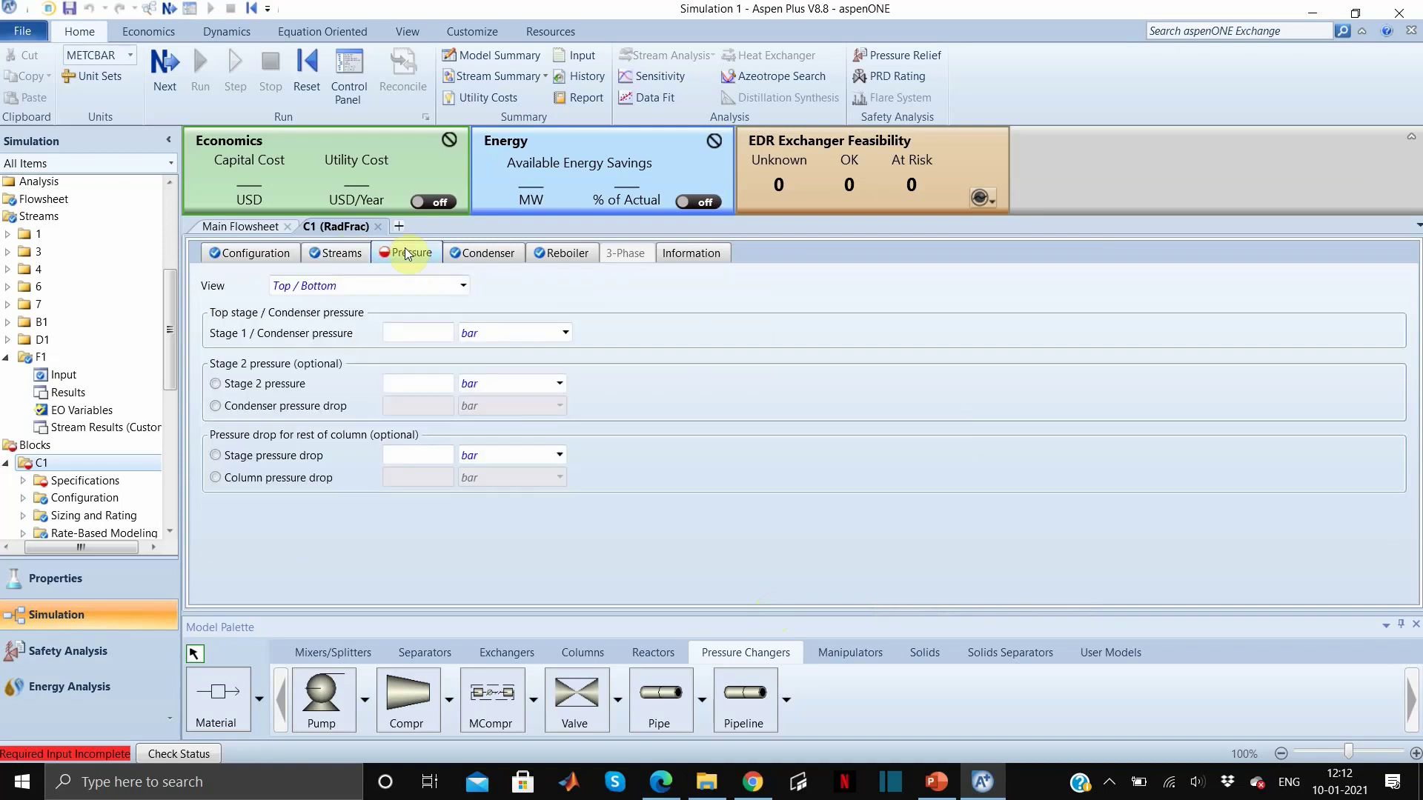
{"action": "left_click", "coordinate": [417, 342]}
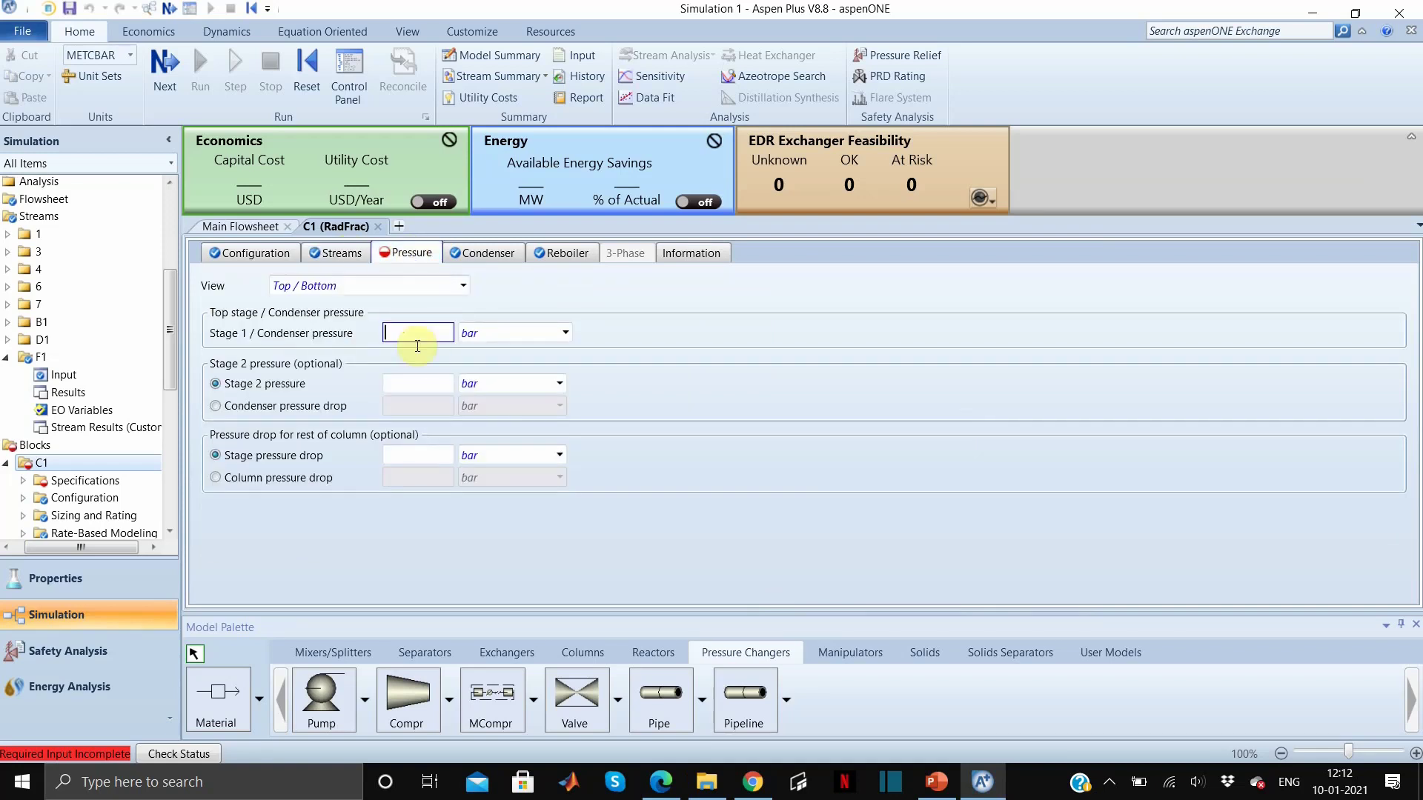
{"action": "left_click", "coordinate": [565, 333]}
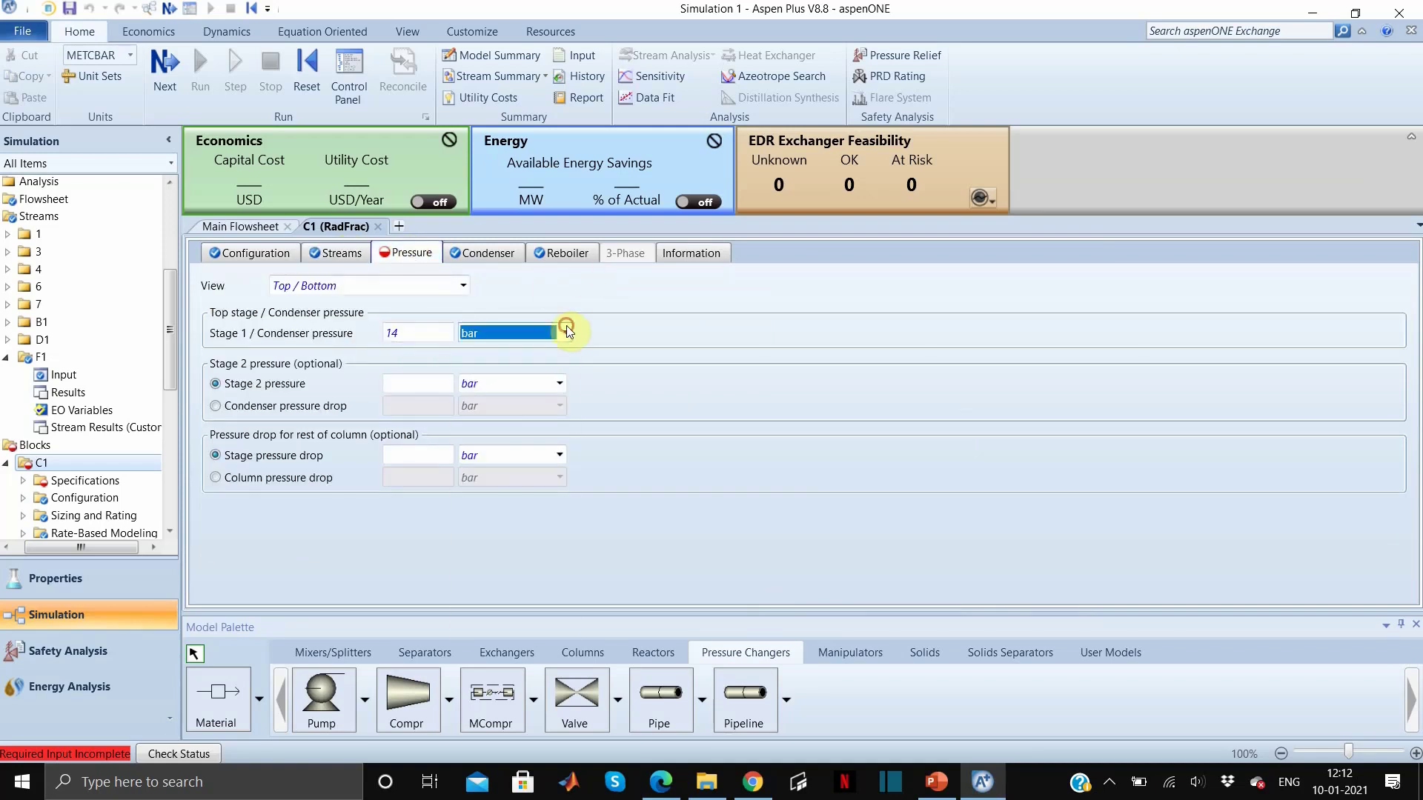
{"action": "scroll", "coordinate": [562, 370], "scroll_direction": "up", "scroll_amount": 1}
{"action": "left_click", "coordinate": [487, 353]}
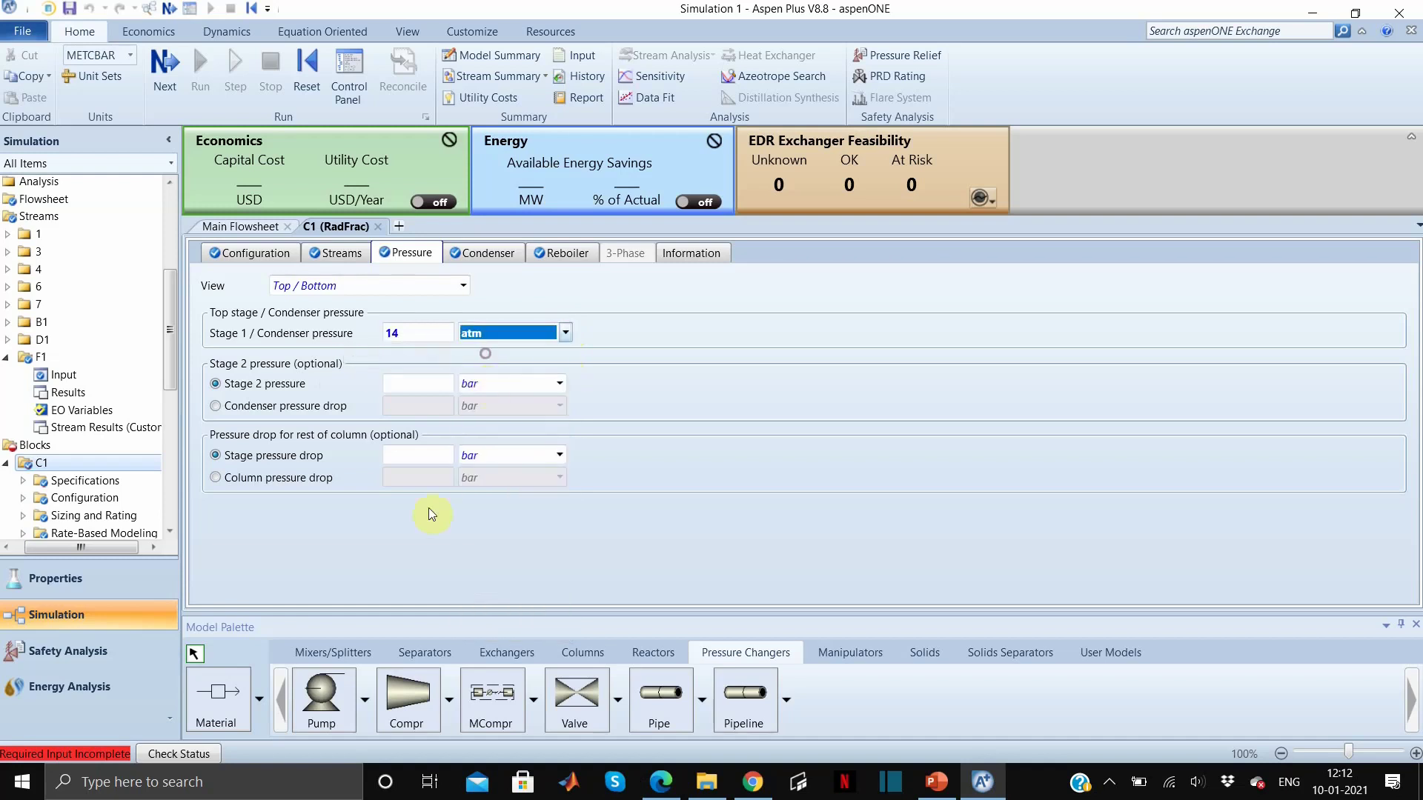
- Set column C1's stage pressure drop to 0.0068 atm and return to the flowsheet
{"action": "left_click", "coordinate": [405, 457]}
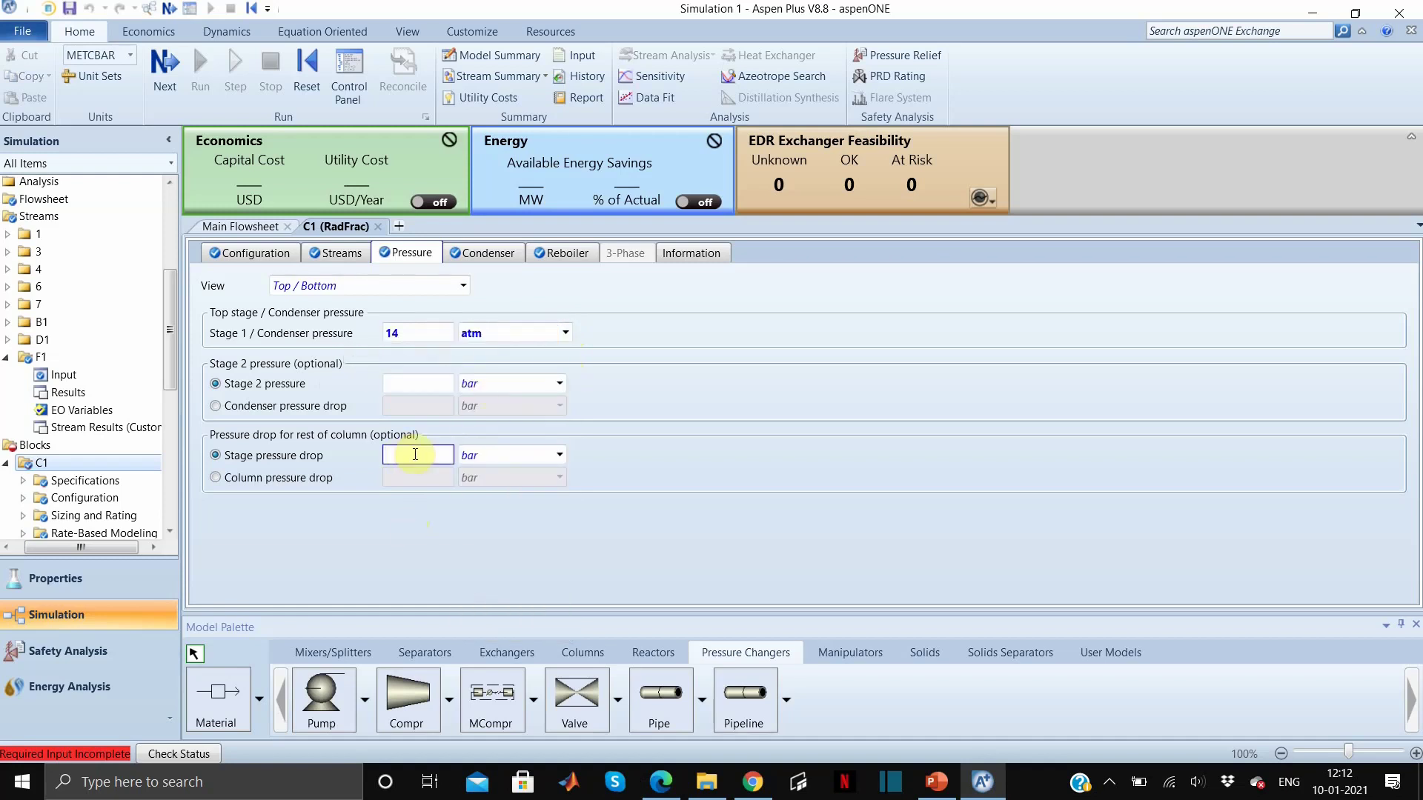
{"action": "type", "text": "0.0068"}
{"action": "left_click", "coordinate": [559, 455]}
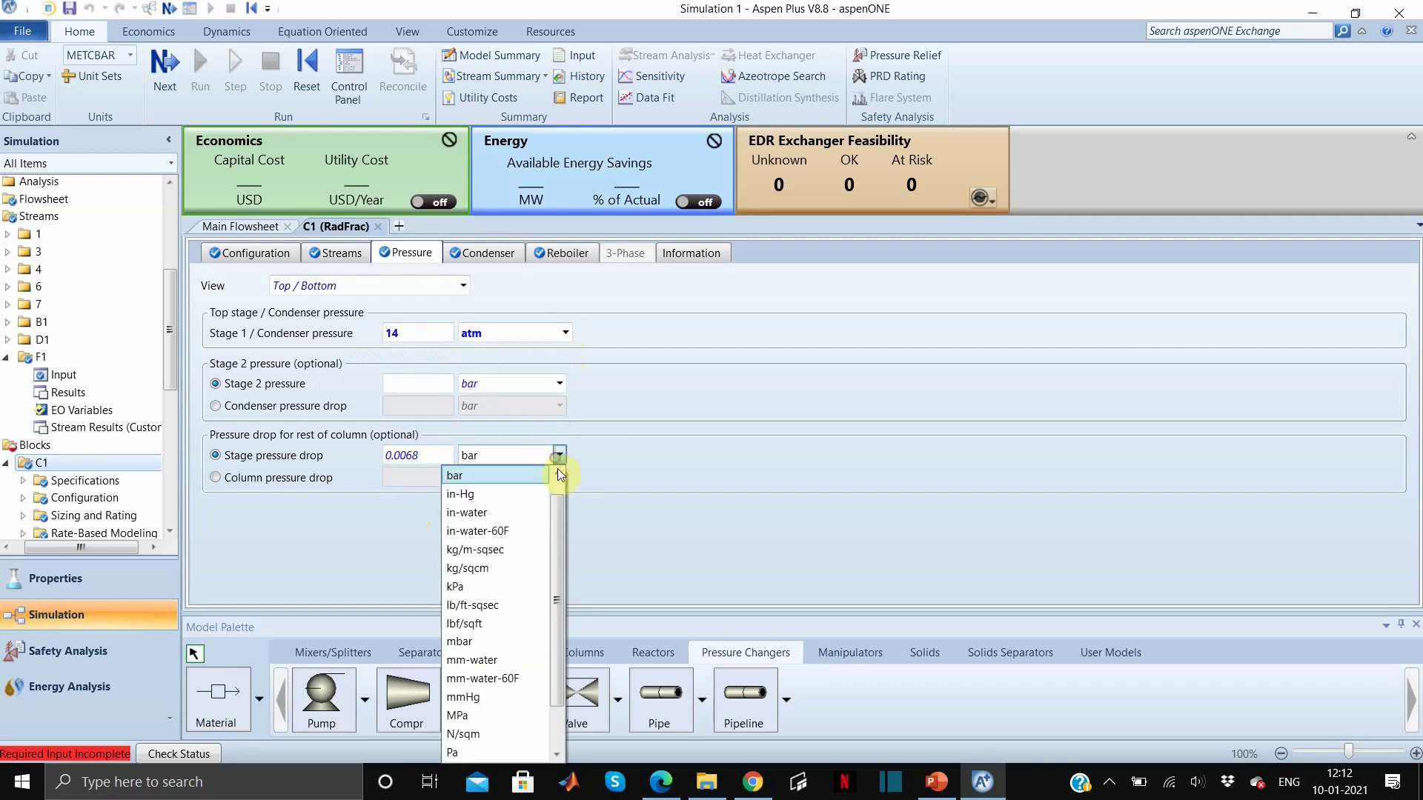
{"action": "left_click", "coordinate": [490, 476]}
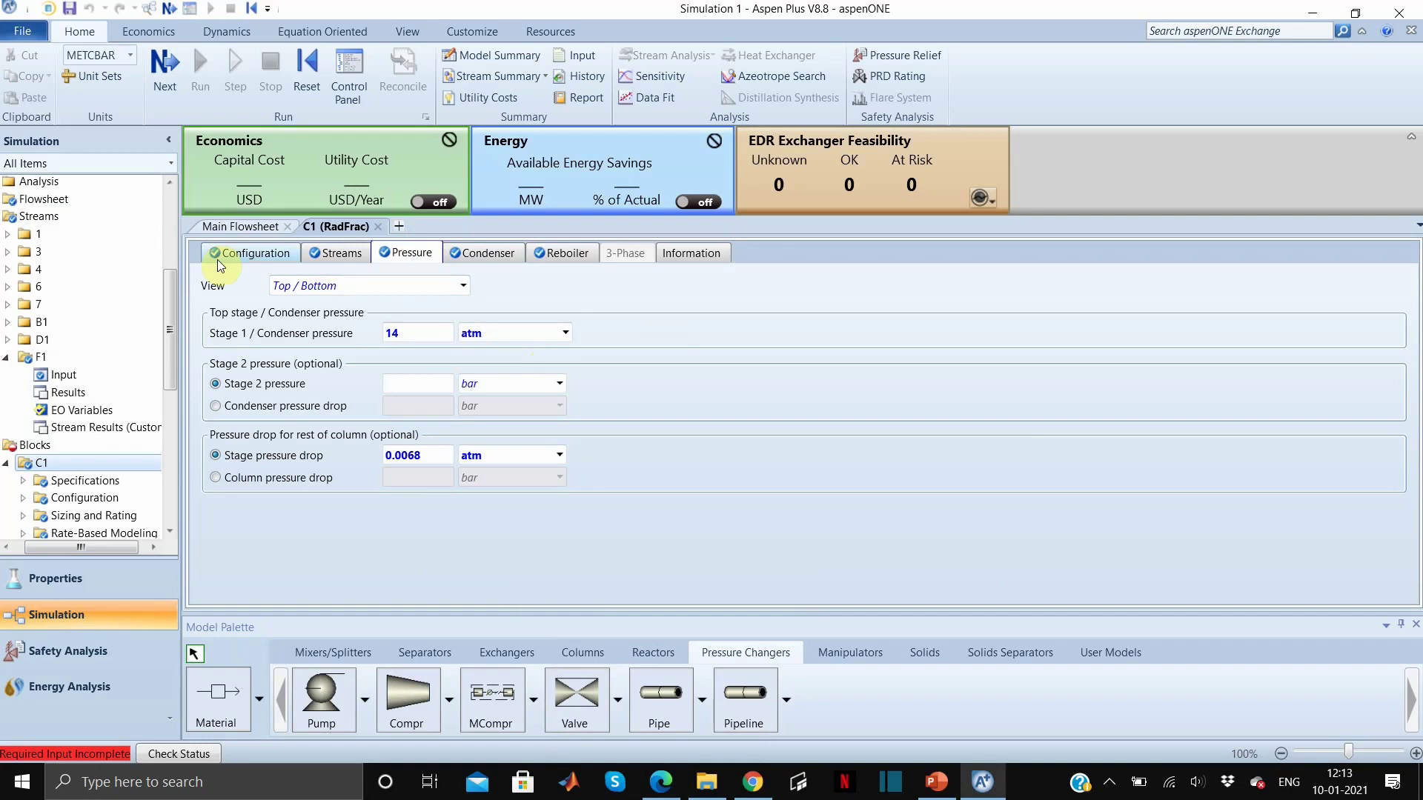
{"action": "left_click", "coordinate": [375, 230]}
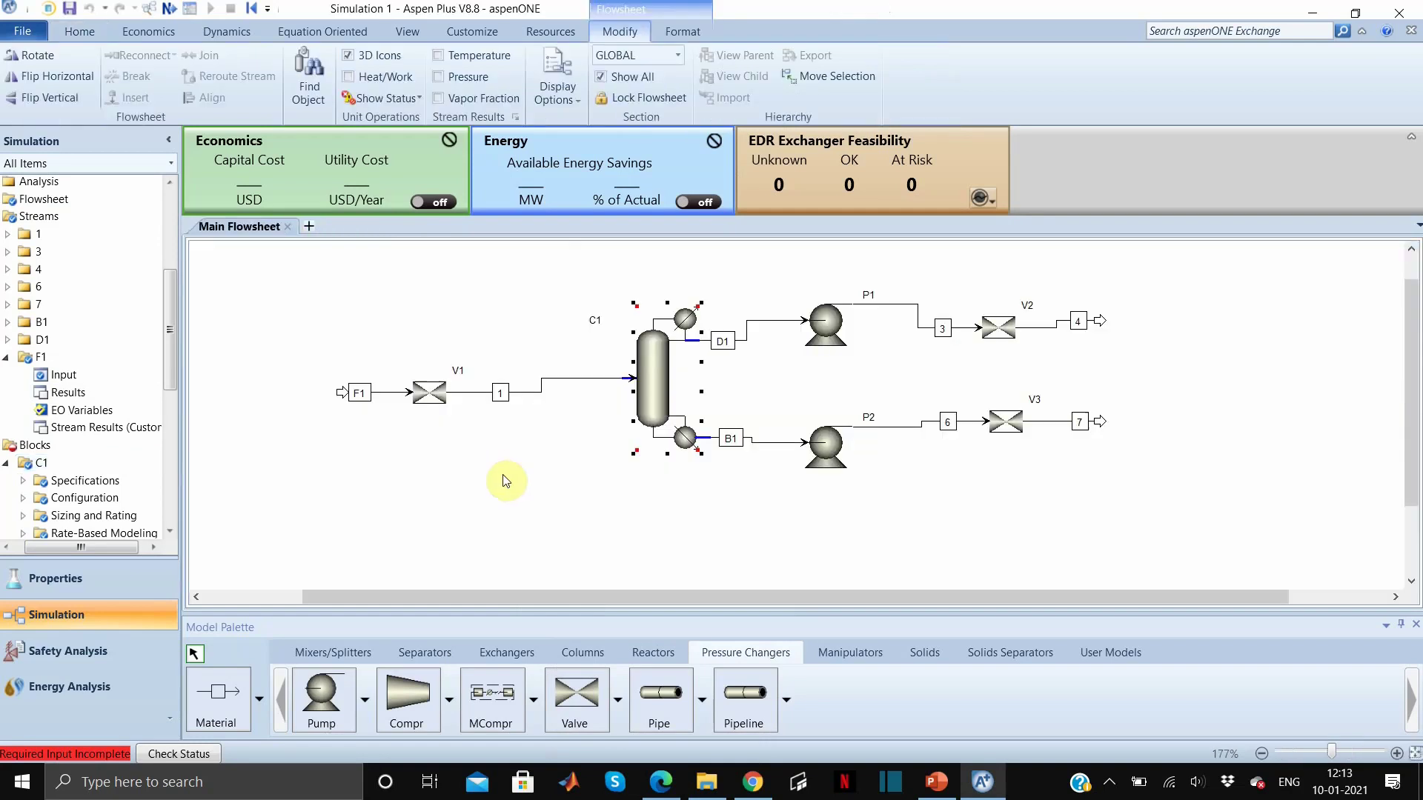
- Specify pump P1 with a pressure increase of 6 atm and return to the flowsheet
{"action": "double_click", "coordinate": [830, 326]}
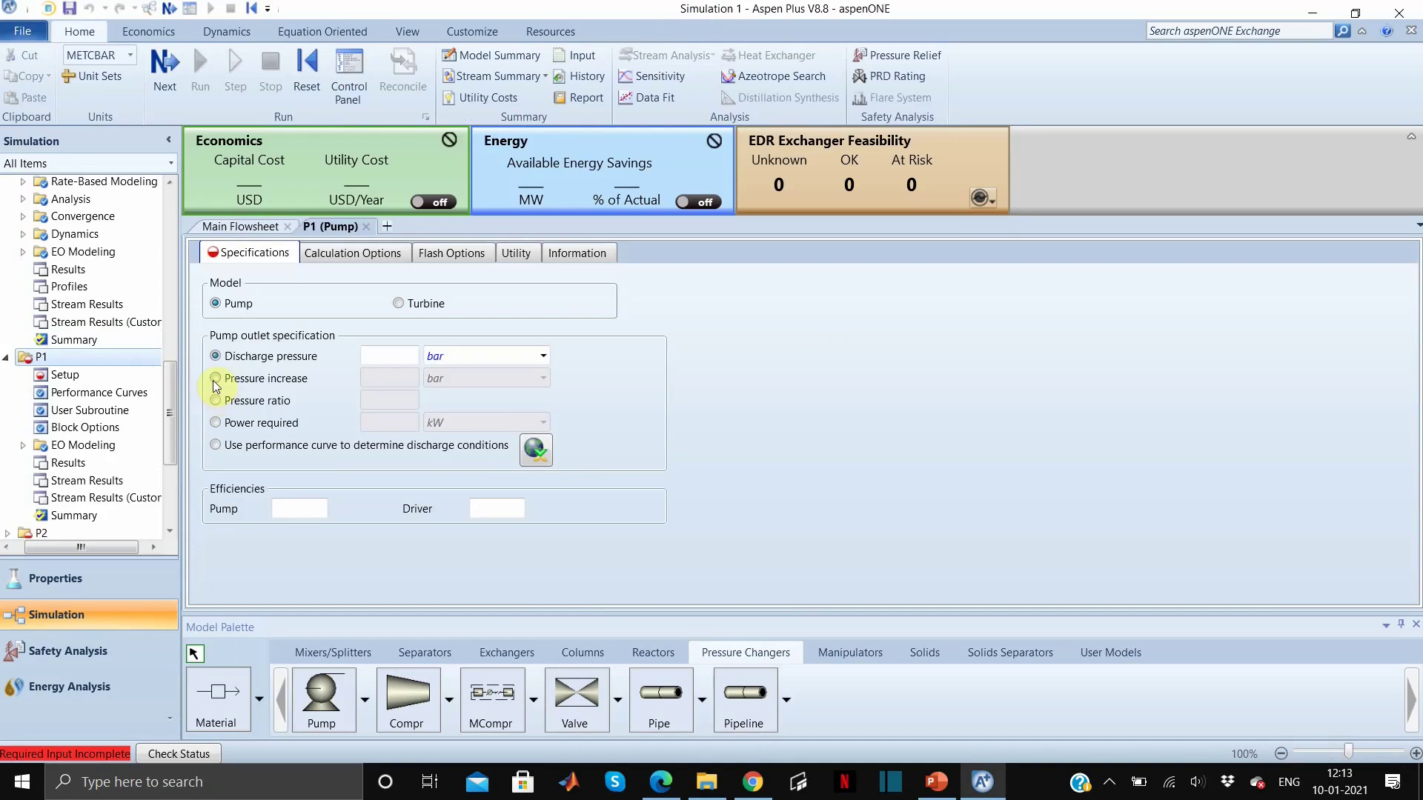
{"action": "left_click", "coordinate": [215, 378]}
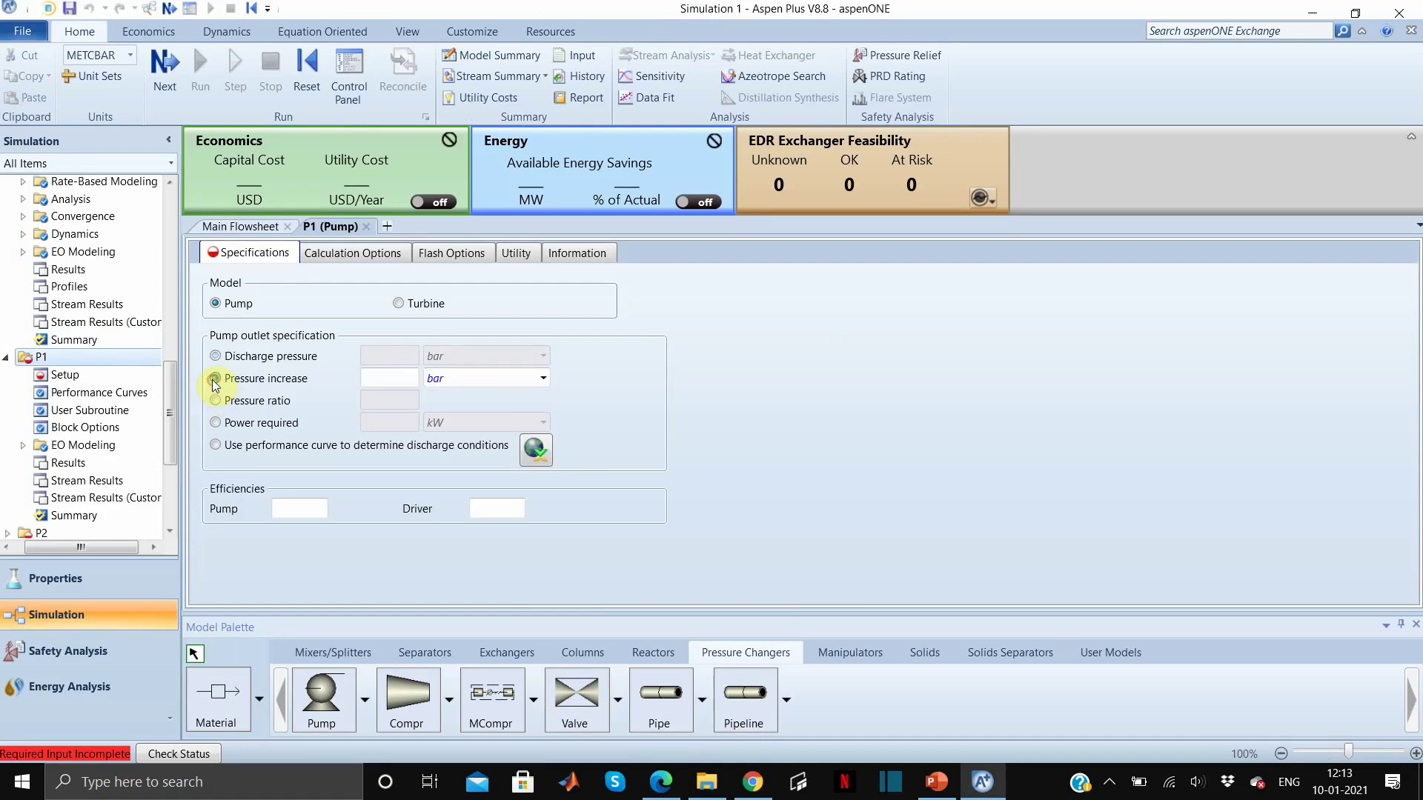
{"action": "left_click", "coordinate": [394, 379]}
{"action": "type", "text": "6"}
{"action": "left_click", "coordinate": [543, 379]}
{"action": "scroll", "coordinate": [460, 393], "scroll_direction": "up", "scroll_amount": 1}
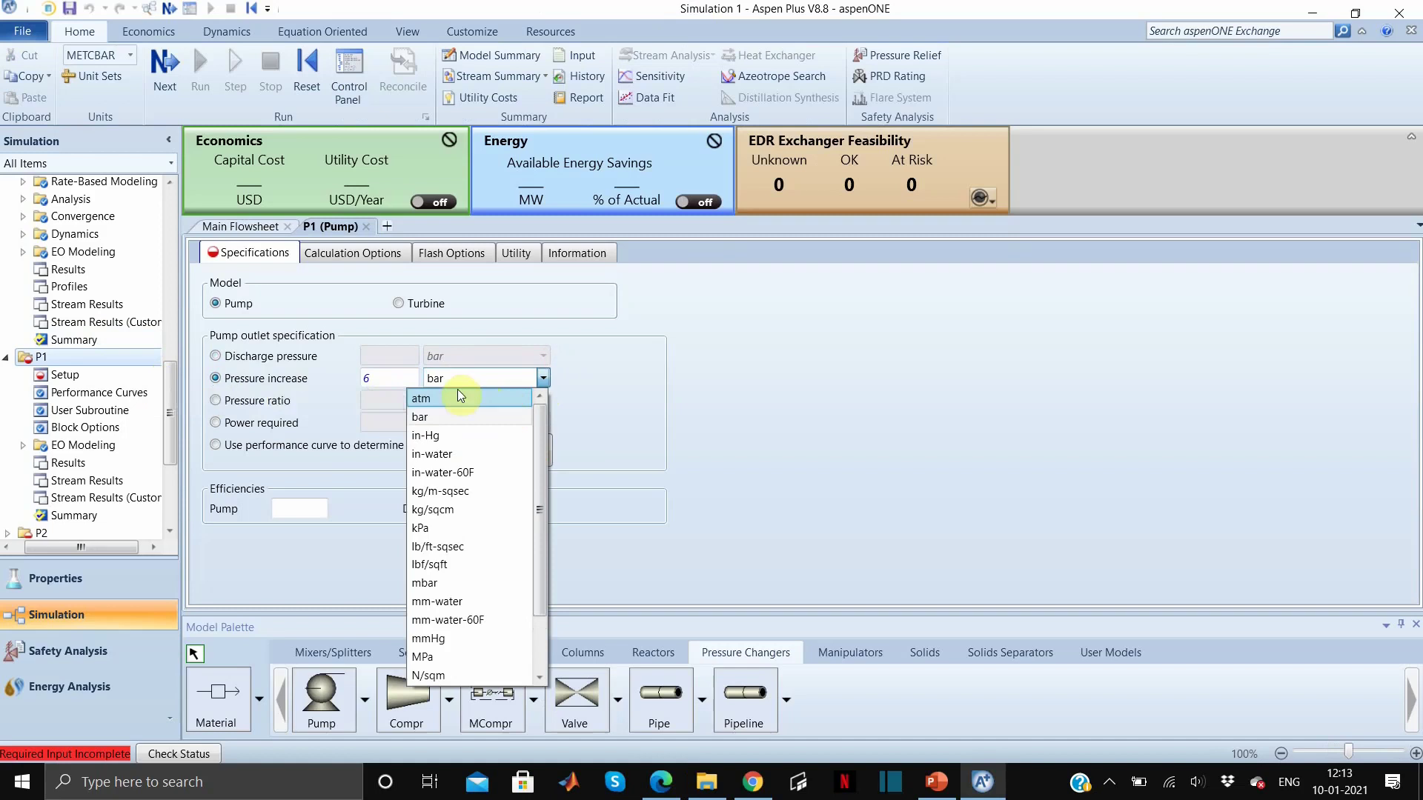
{"action": "left_click", "coordinate": [459, 398]}
{"action": "left_click", "coordinate": [366, 227]}
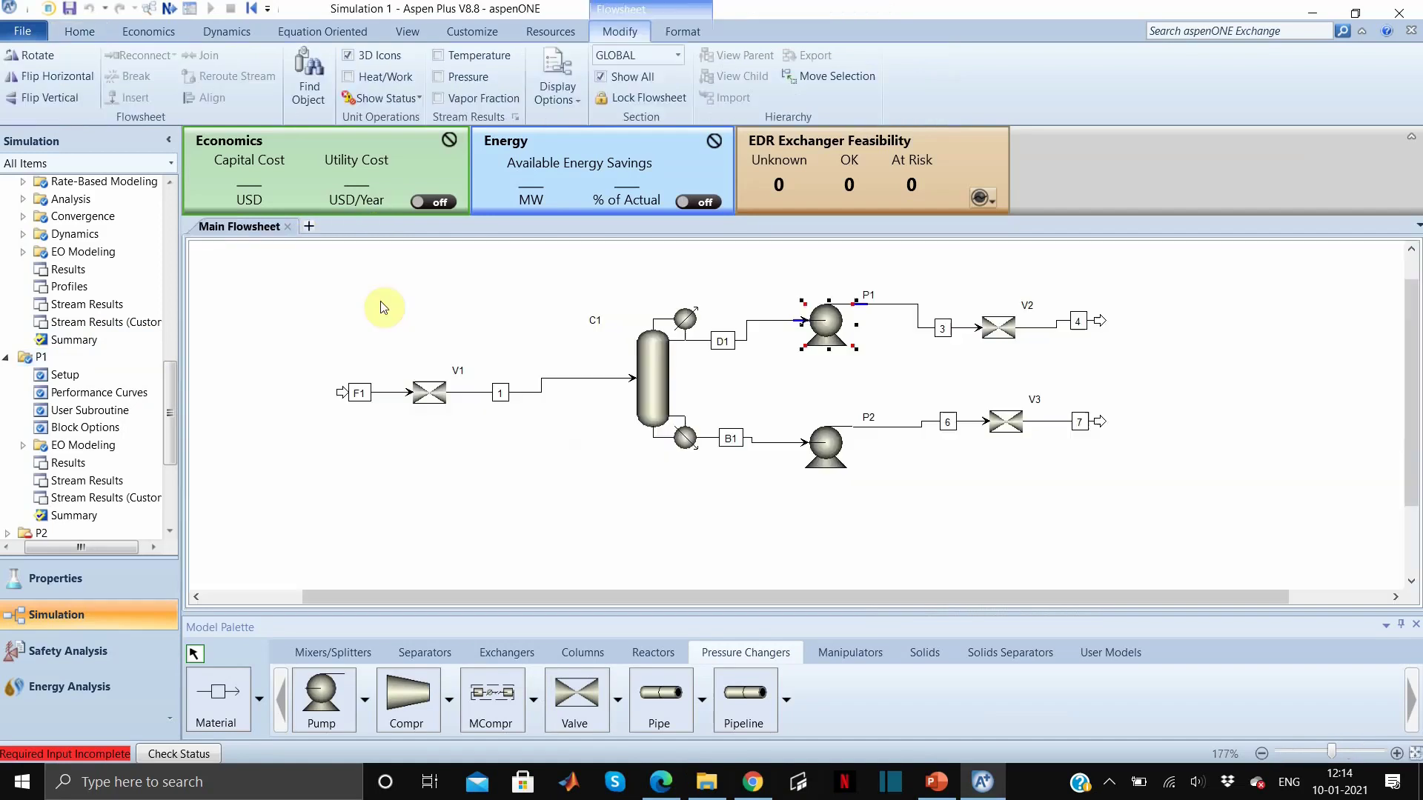
- Specify pump P2 with a pressure increase of 6 atm and return to the flowsheet
{"action": "double_click", "coordinate": [830, 443]}
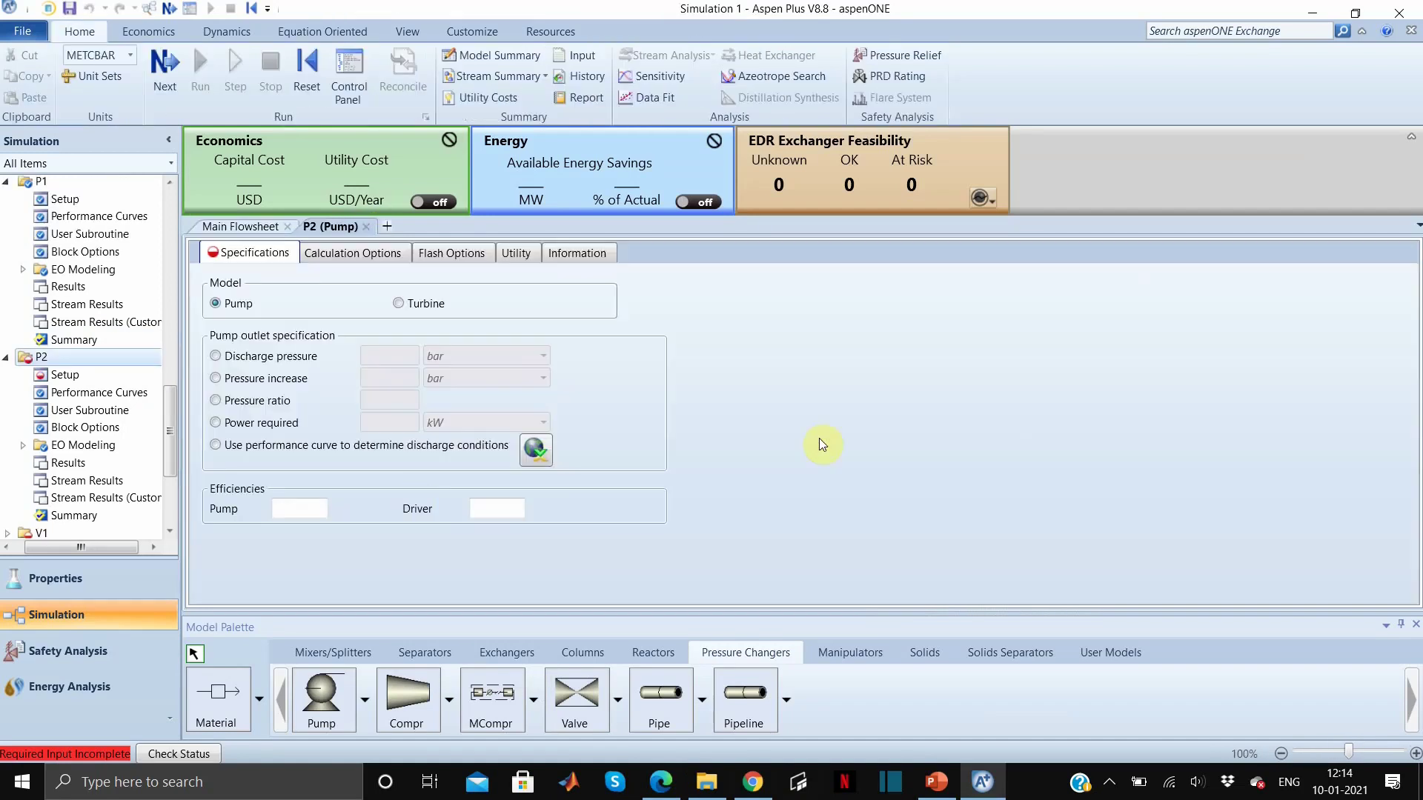
{"action": "left_click", "coordinate": [216, 378]}
{"action": "left_click", "coordinate": [407, 380]}
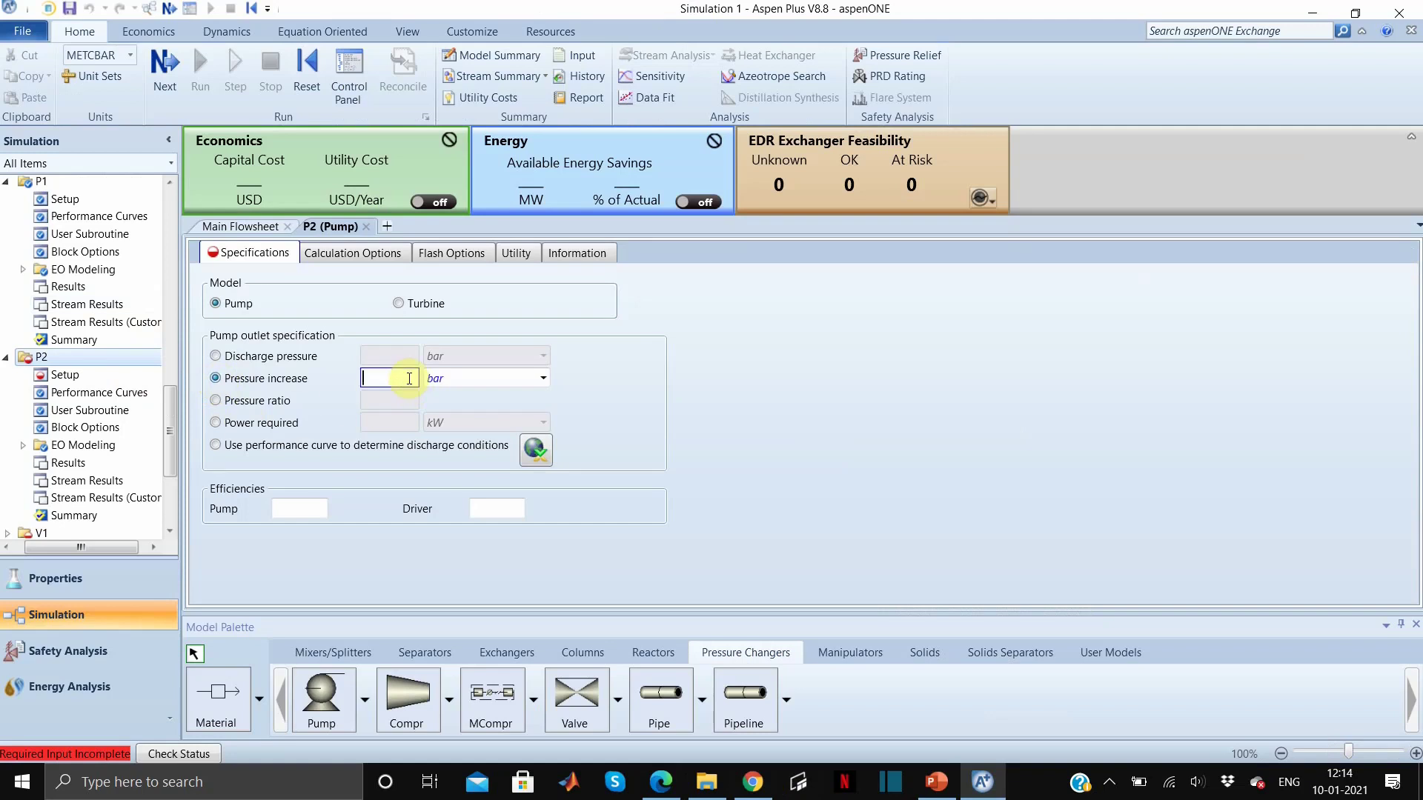
{"action": "type", "text": "6"}
{"action": "left_click", "coordinate": [544, 378]}
{"action": "left_click", "coordinate": [465, 397]}
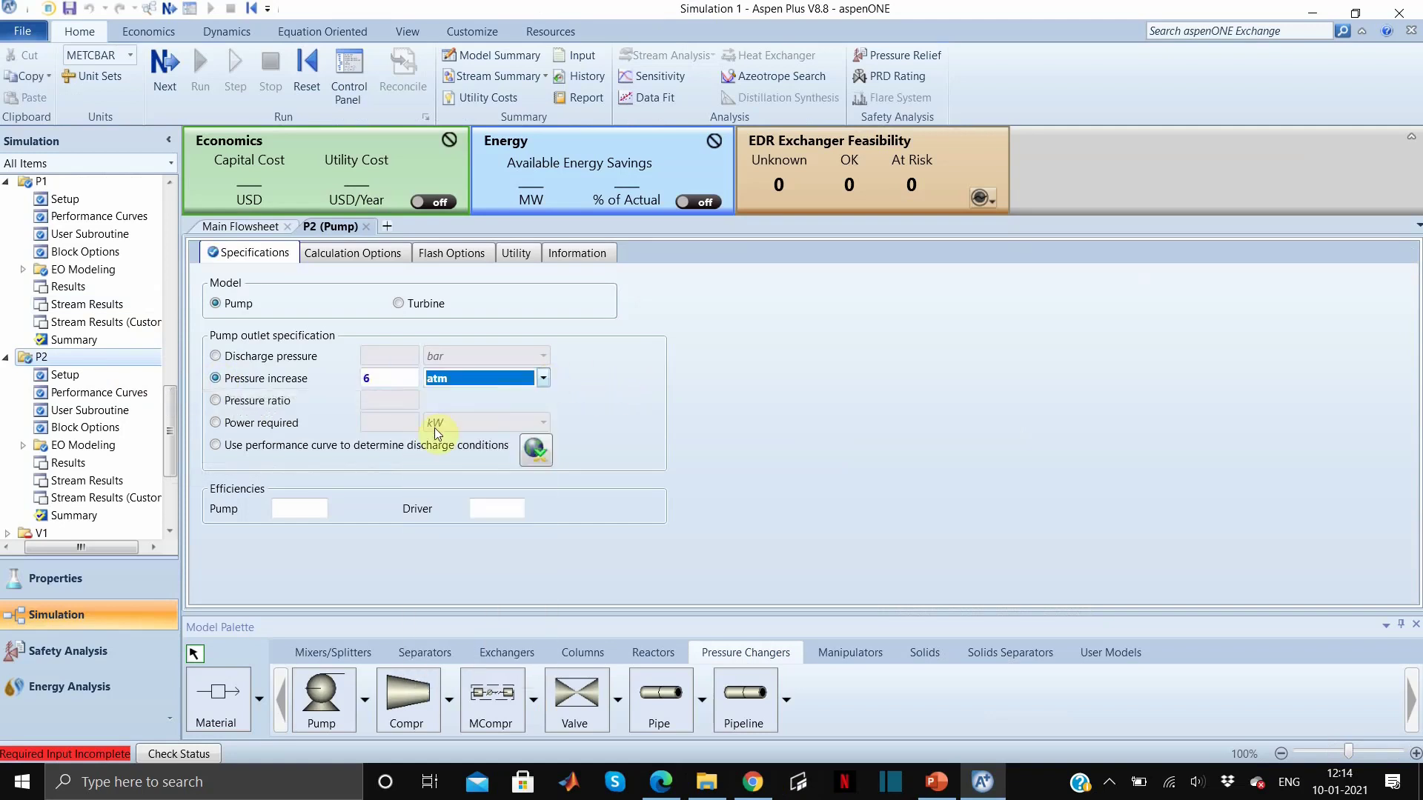
{"action": "left_click", "coordinate": [366, 227]}
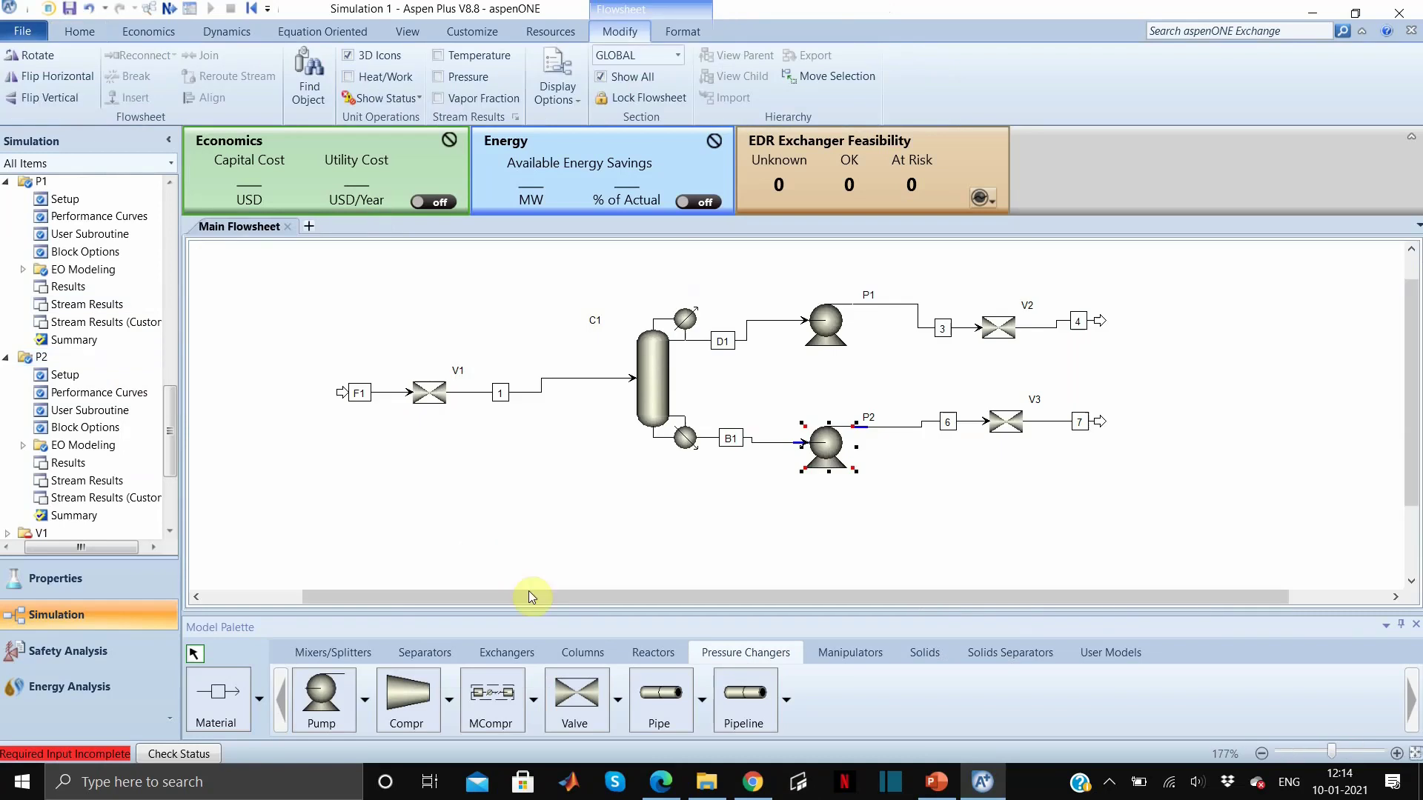
- Set the outlet pressure of feed valve V1 to 14.2 atm
{"action": "left_click", "coordinate": [426, 393]}
{"action": "double_click", "coordinate": [427, 393]}
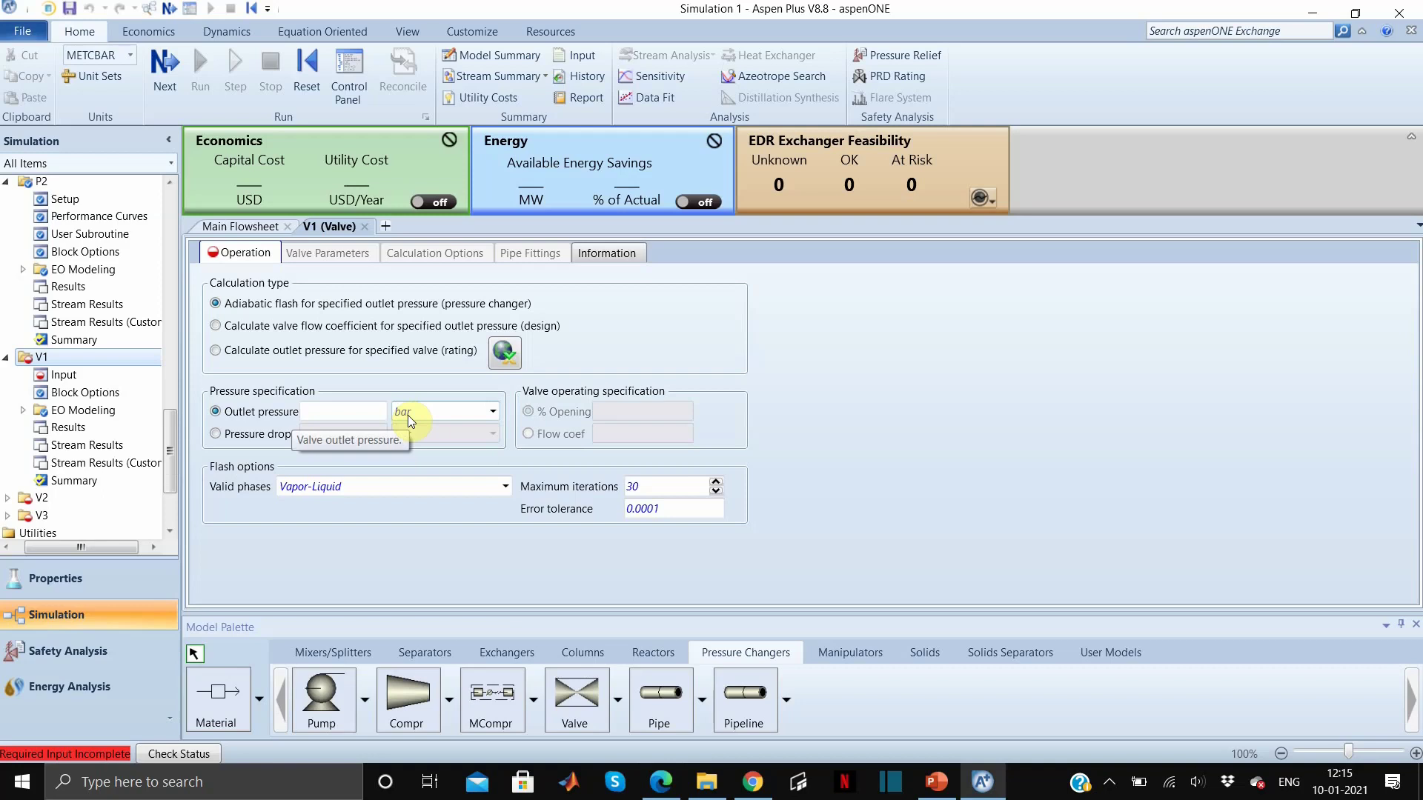
{"action": "left_click", "coordinate": [337, 413]}
{"action": "type", "text": "14.2"}
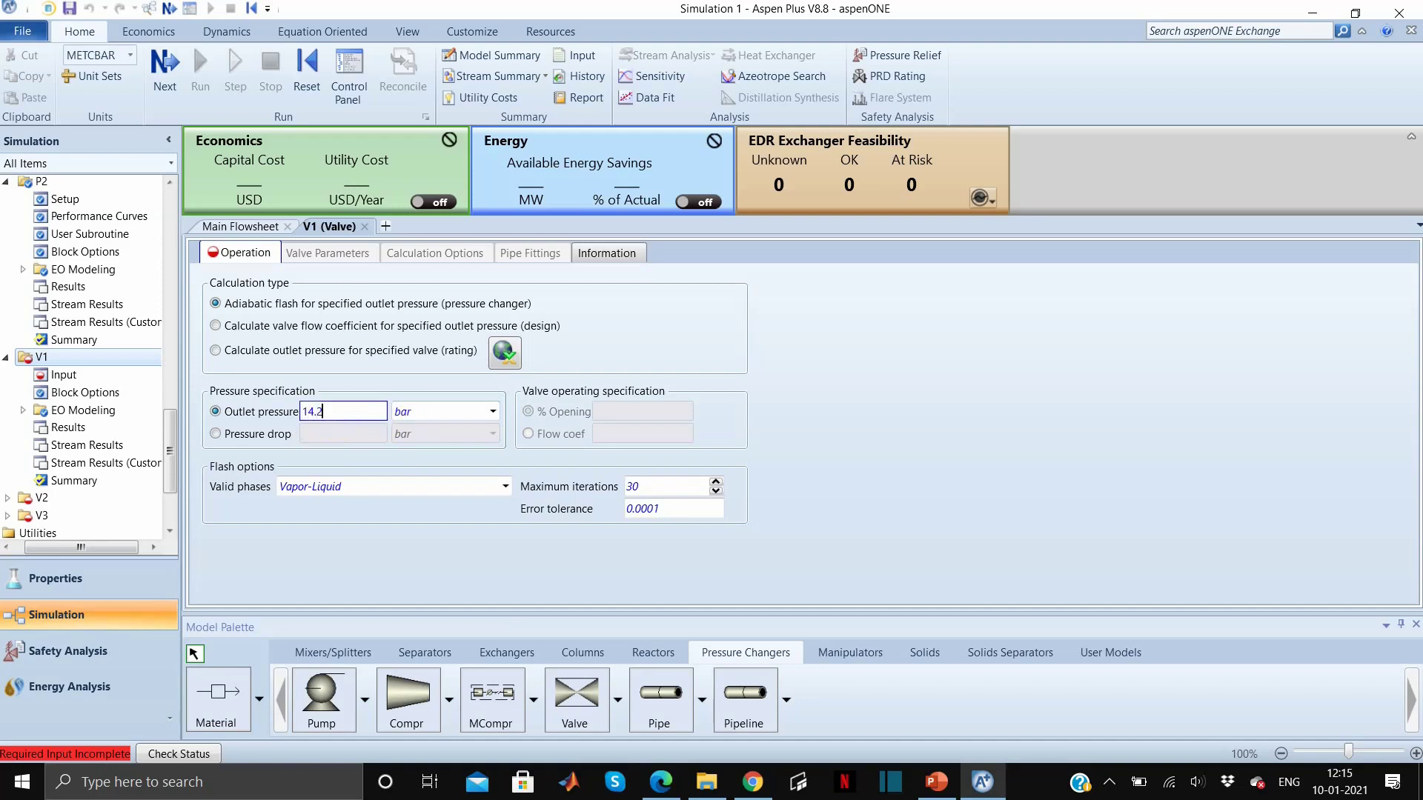
{"action": "left_click", "coordinate": [473, 414]}
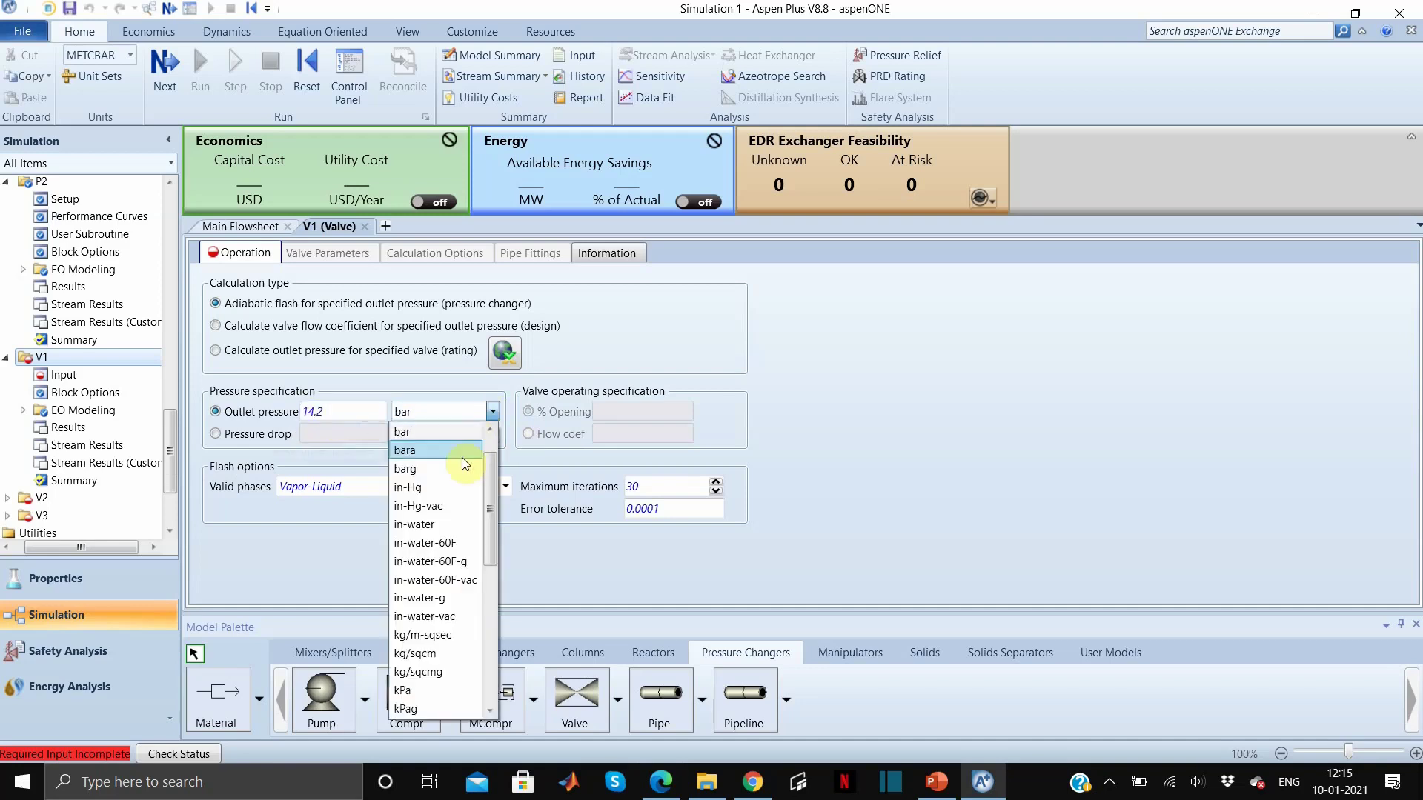
{"action": "left_click", "coordinate": [447, 433]}
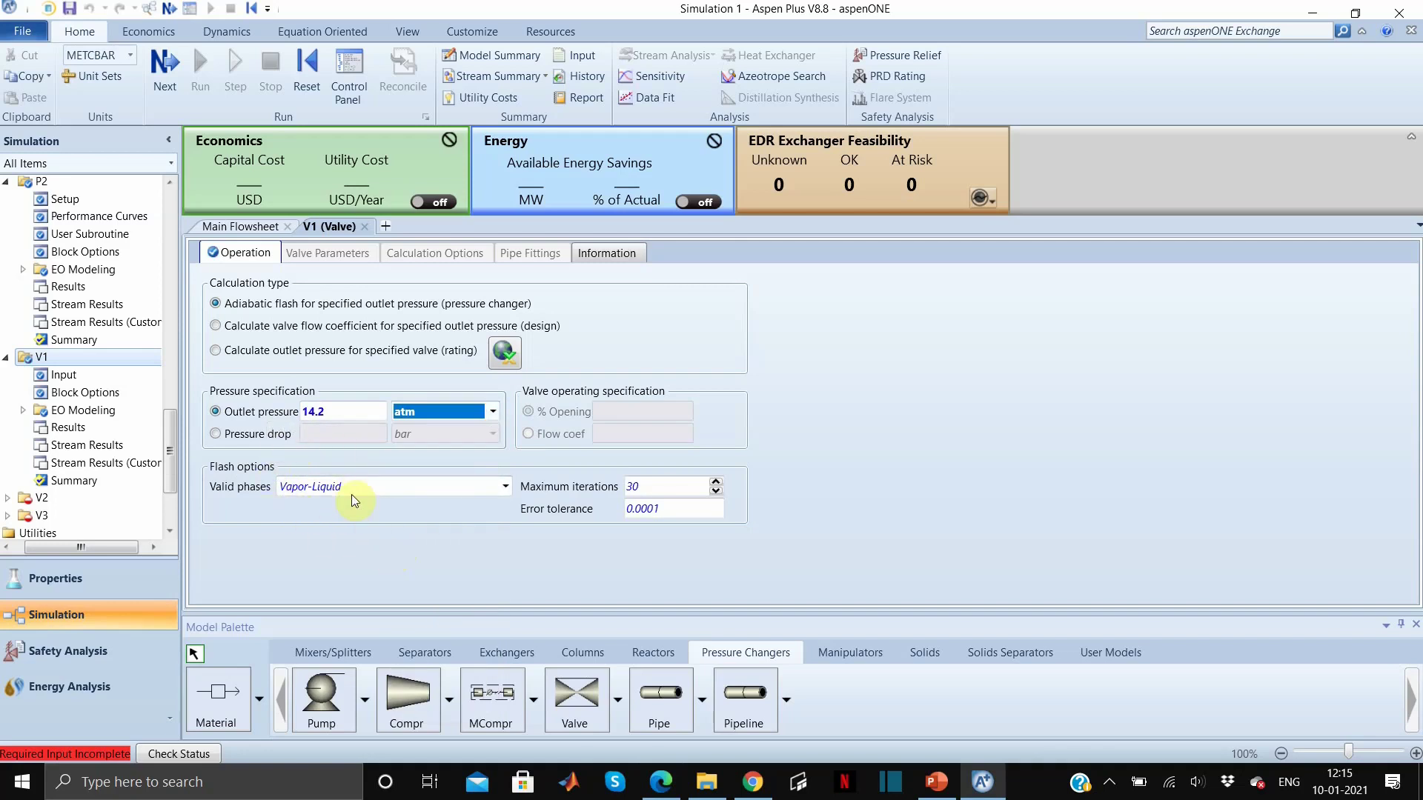
- Set valve V1's valid phases to Liquid-Only, recheck its specification and return to the flowsheet
{"action": "left_click", "coordinate": [505, 486]}
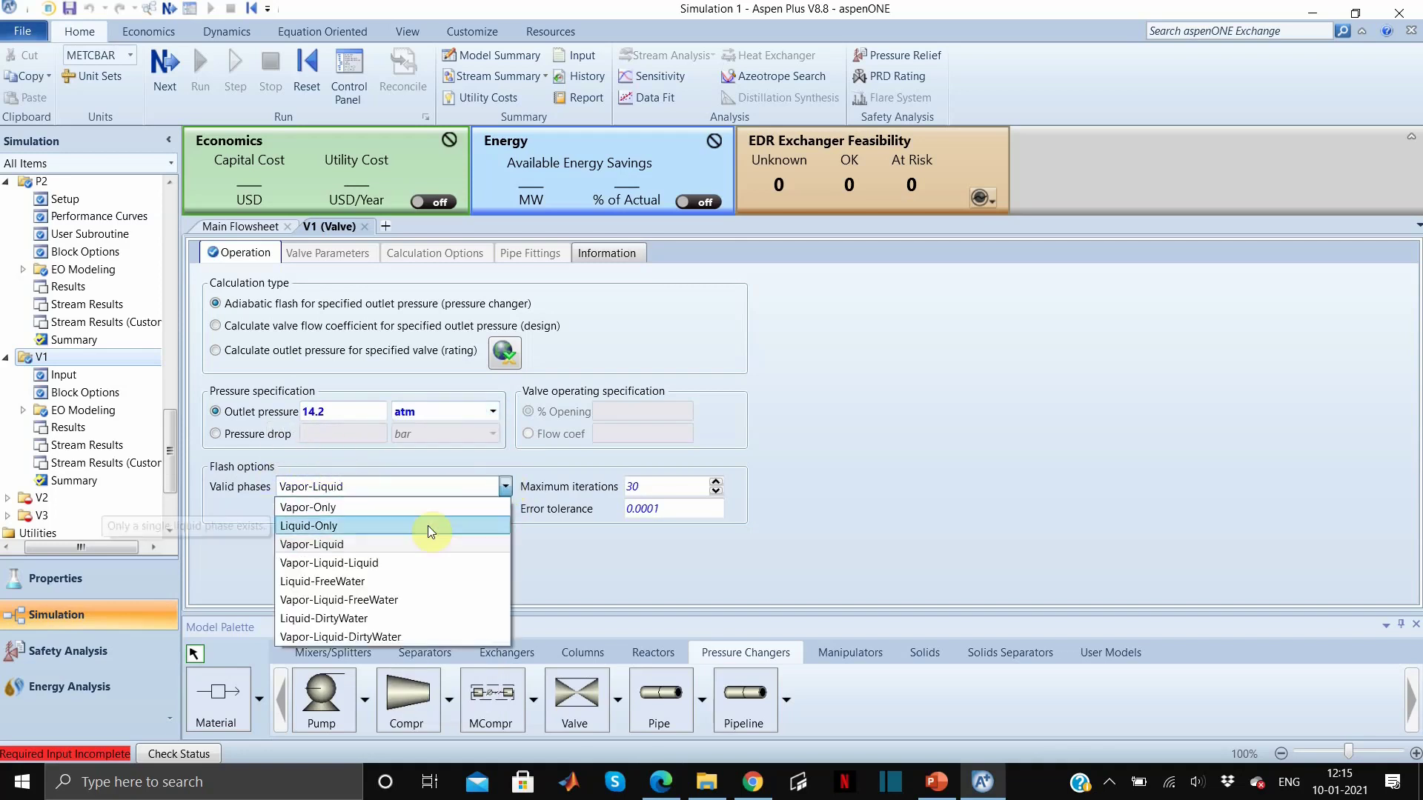
{"action": "left_click", "coordinate": [398, 524]}
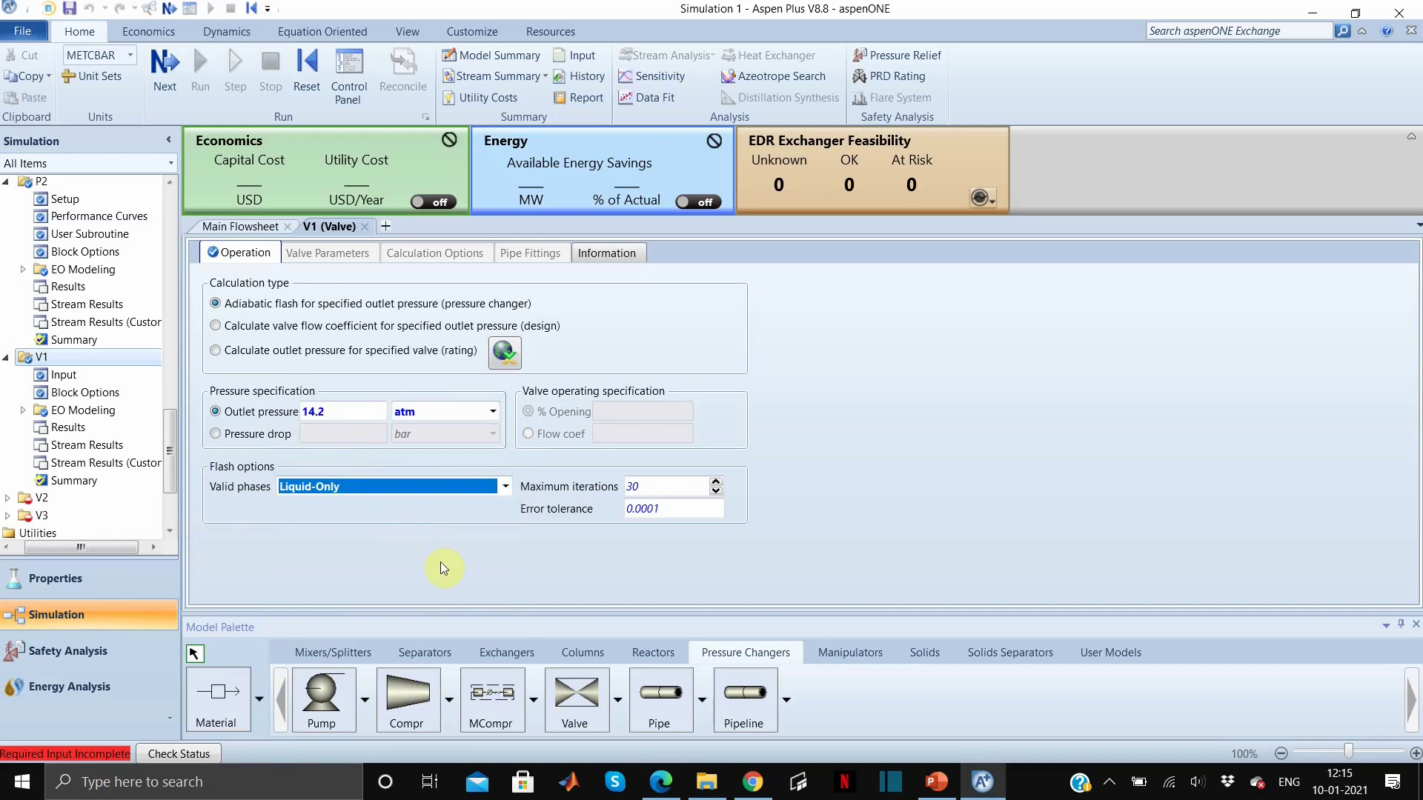
{"action": "left_click", "coordinate": [365, 226]}
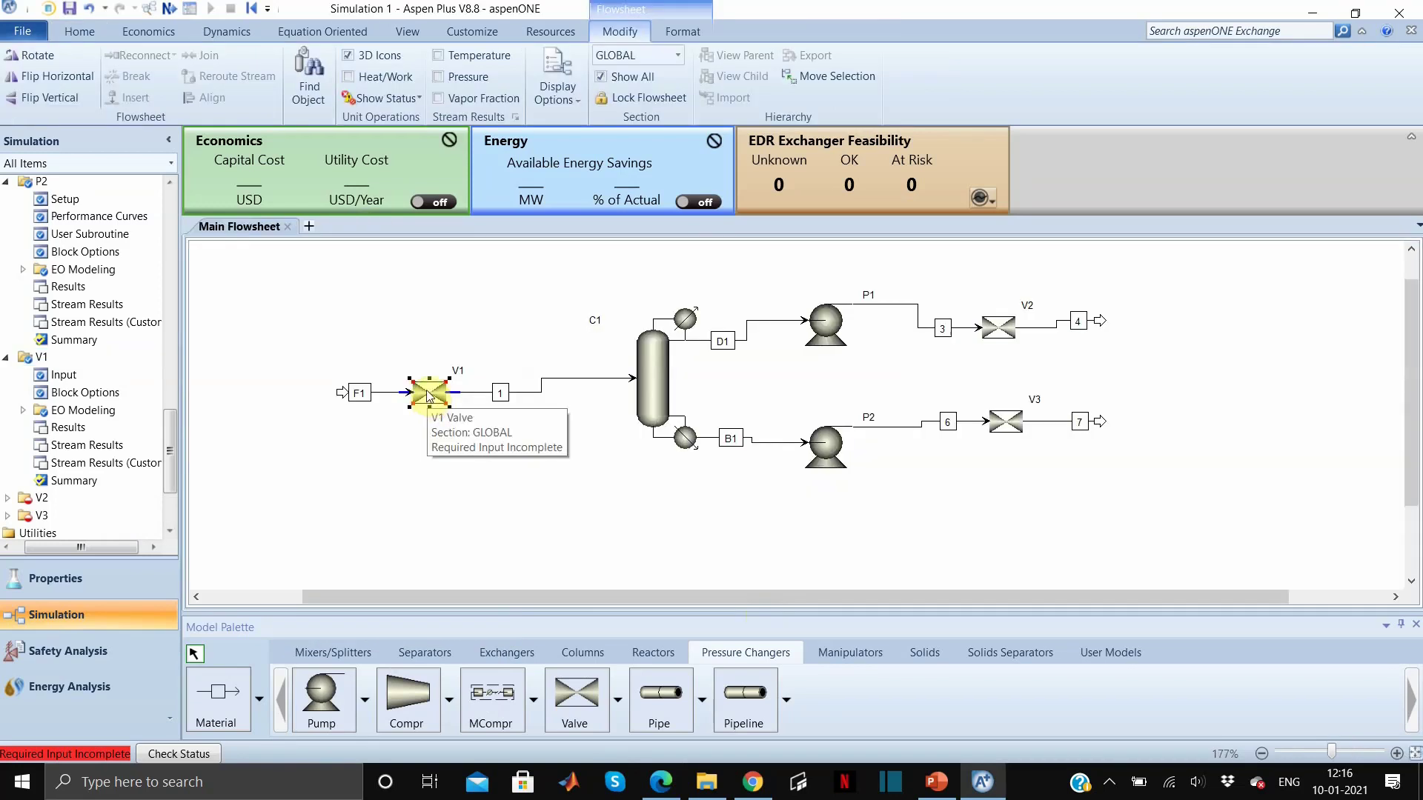
{"action": "double_click", "coordinate": [426, 391]}
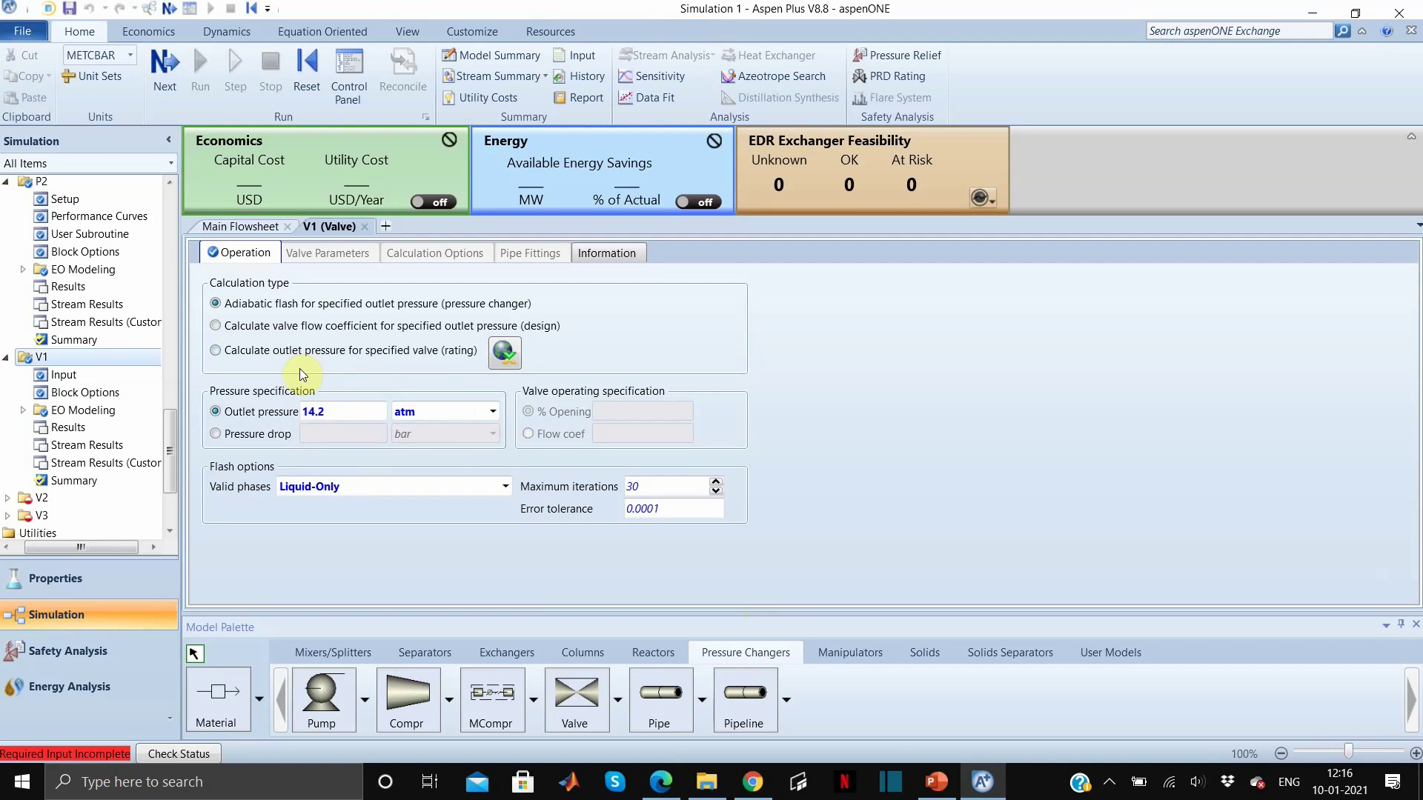
{"action": "left_click", "coordinate": [364, 227]}
- Specify valve V2 with a 3 atm pressure drop and Liquid-Only valid phases, and return to the flowsheet
{"action": "double_click", "coordinate": [1009, 332]}
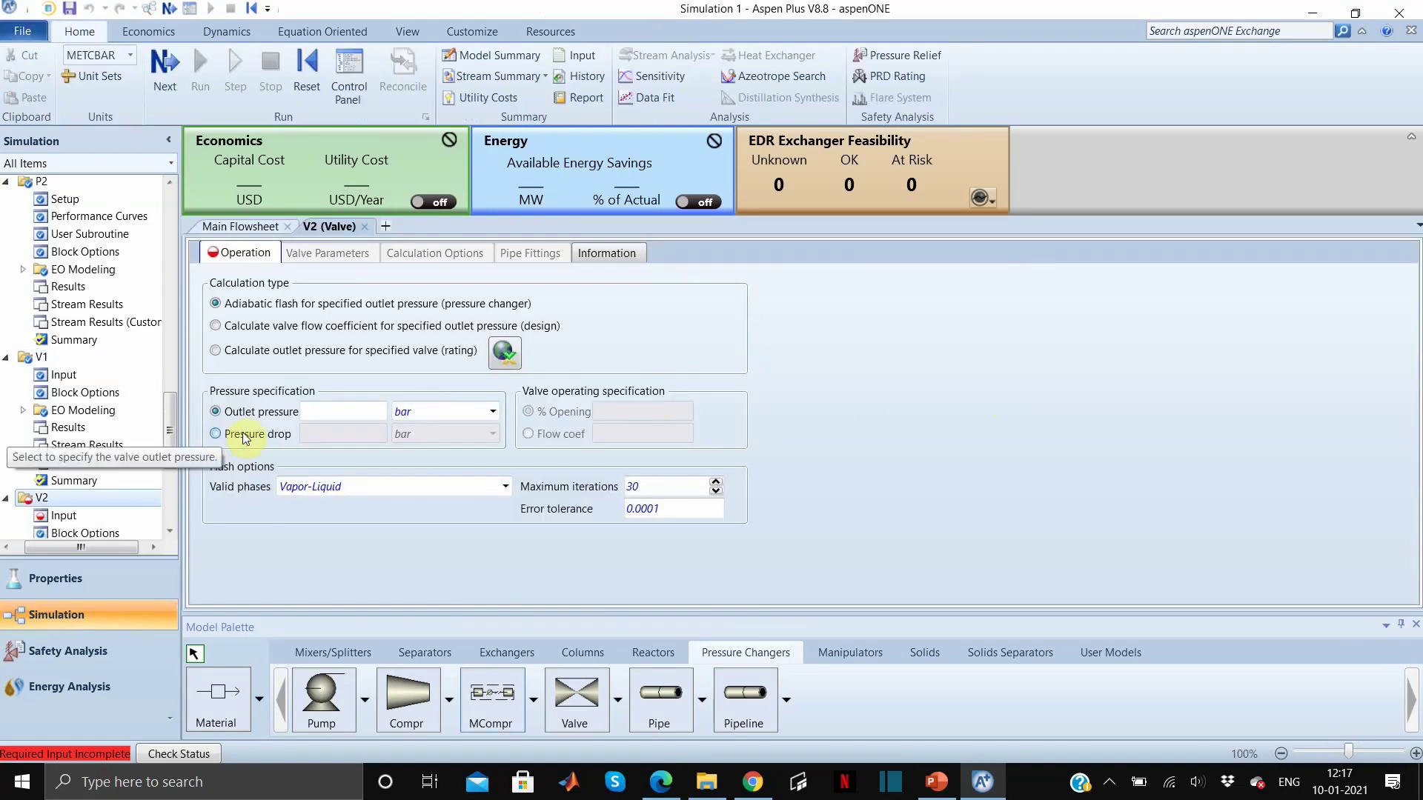
{"action": "left_click", "coordinate": [217, 435]}
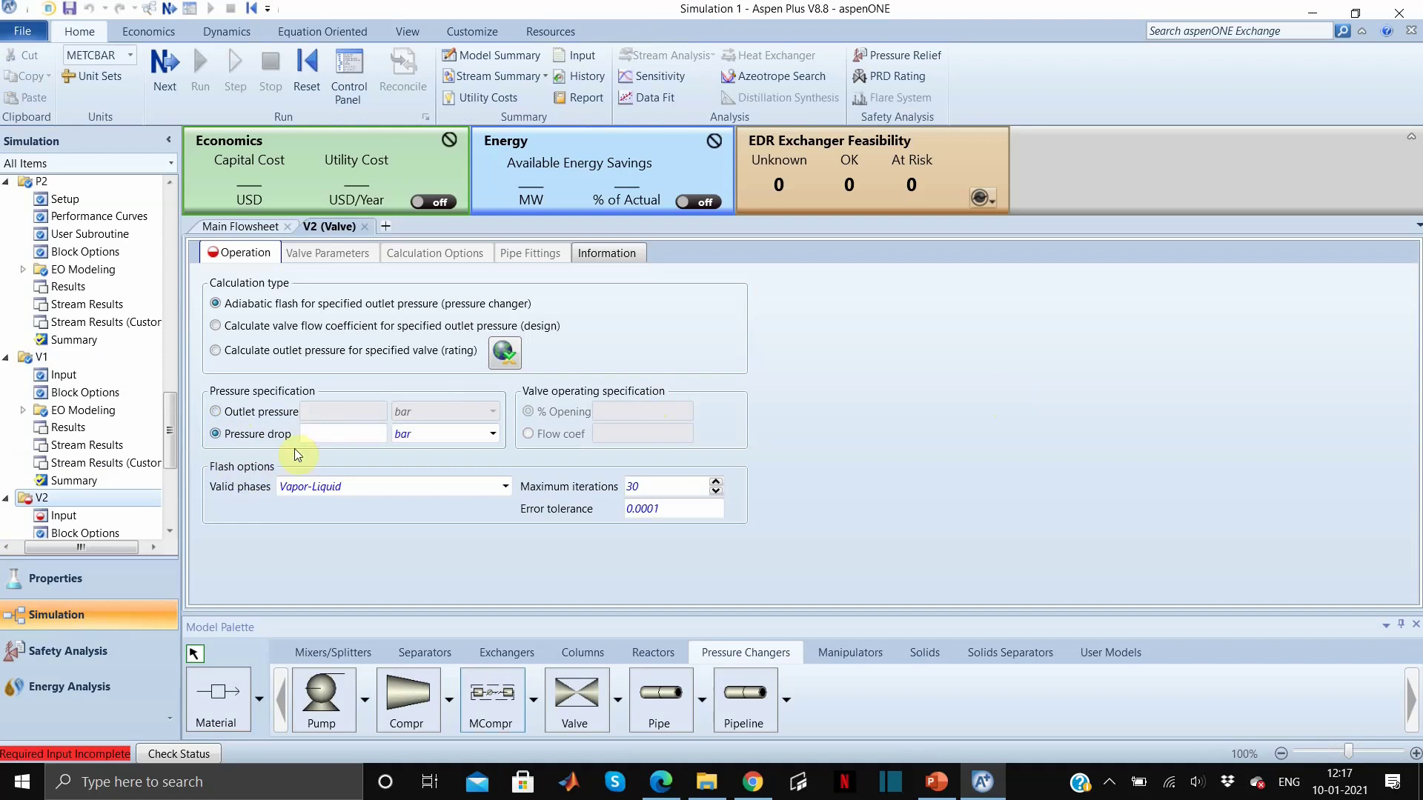
{"action": "left_click", "coordinate": [339, 432]}
{"action": "type", "text": "3"}
{"action": "left_click", "coordinate": [494, 434]}
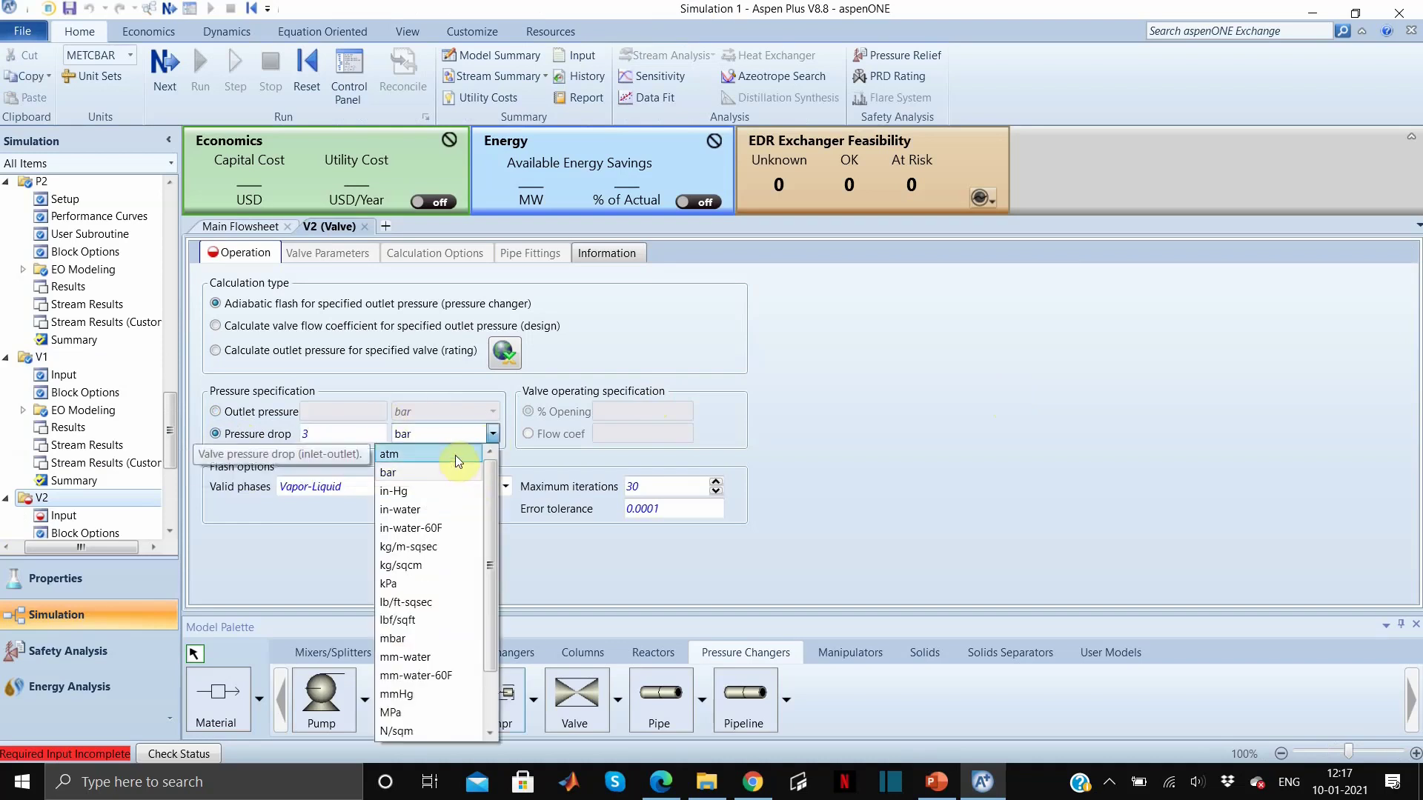
{"action": "left_click", "coordinate": [455, 455]}
{"action": "left_click", "coordinate": [504, 487]}
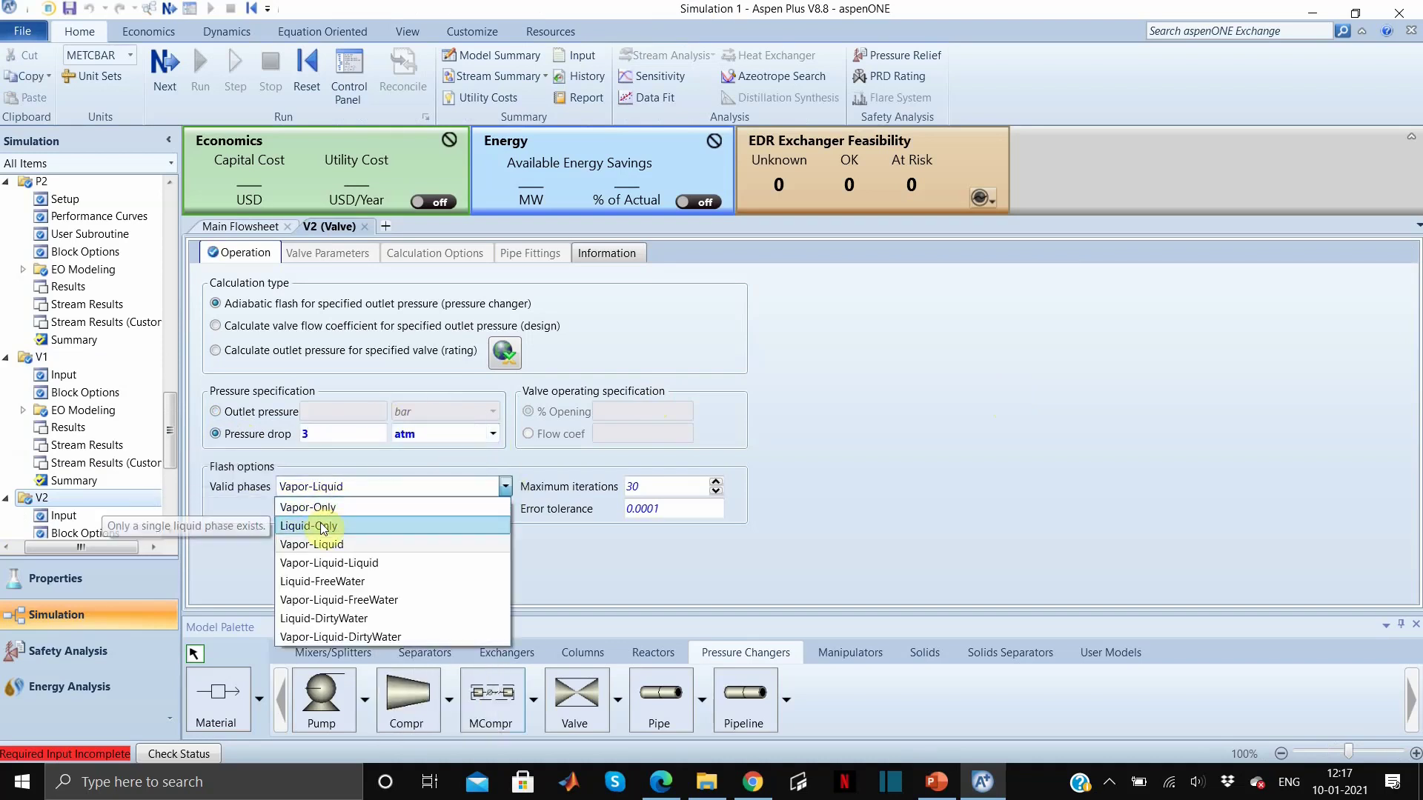
{"action": "left_click", "coordinate": [320, 526]}
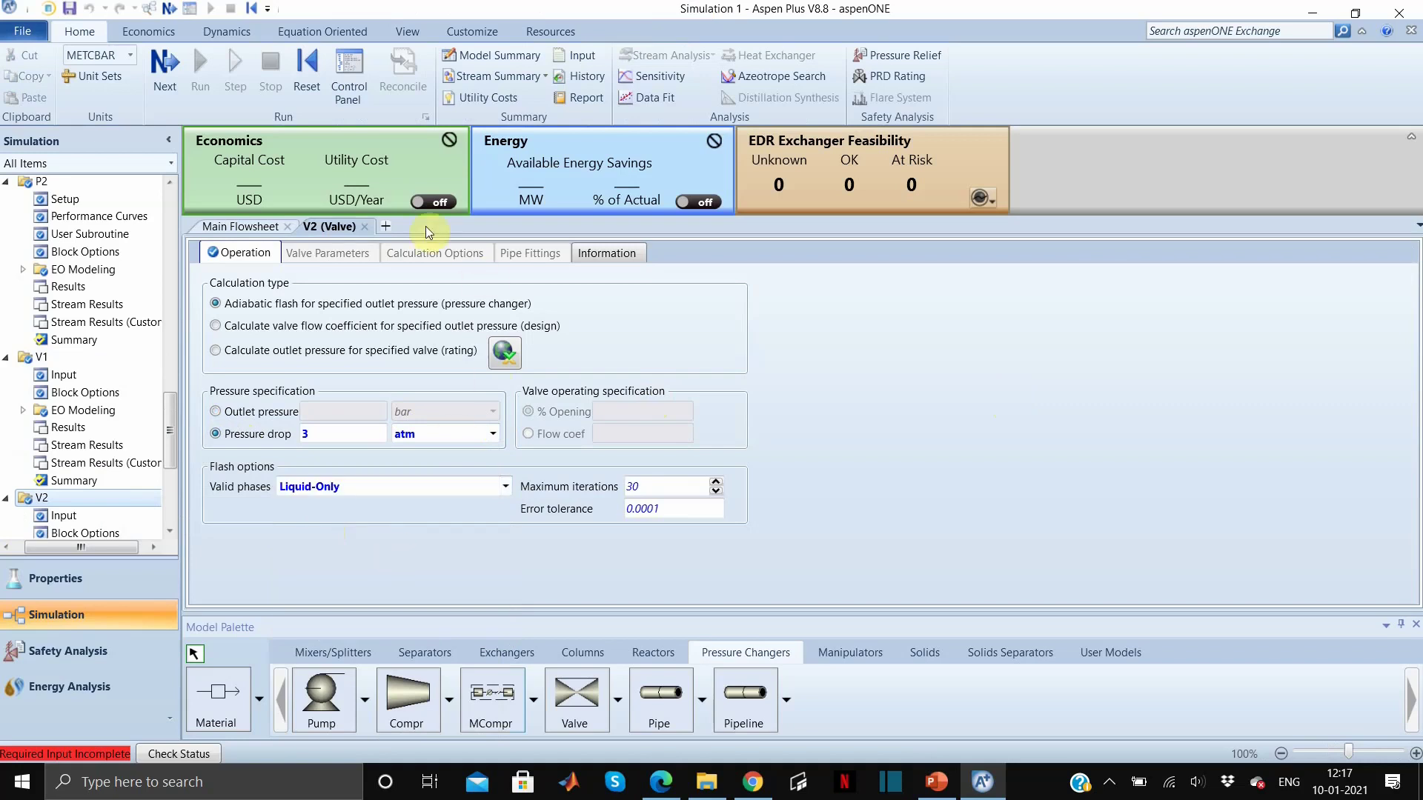
{"action": "left_click", "coordinate": [365, 226]}
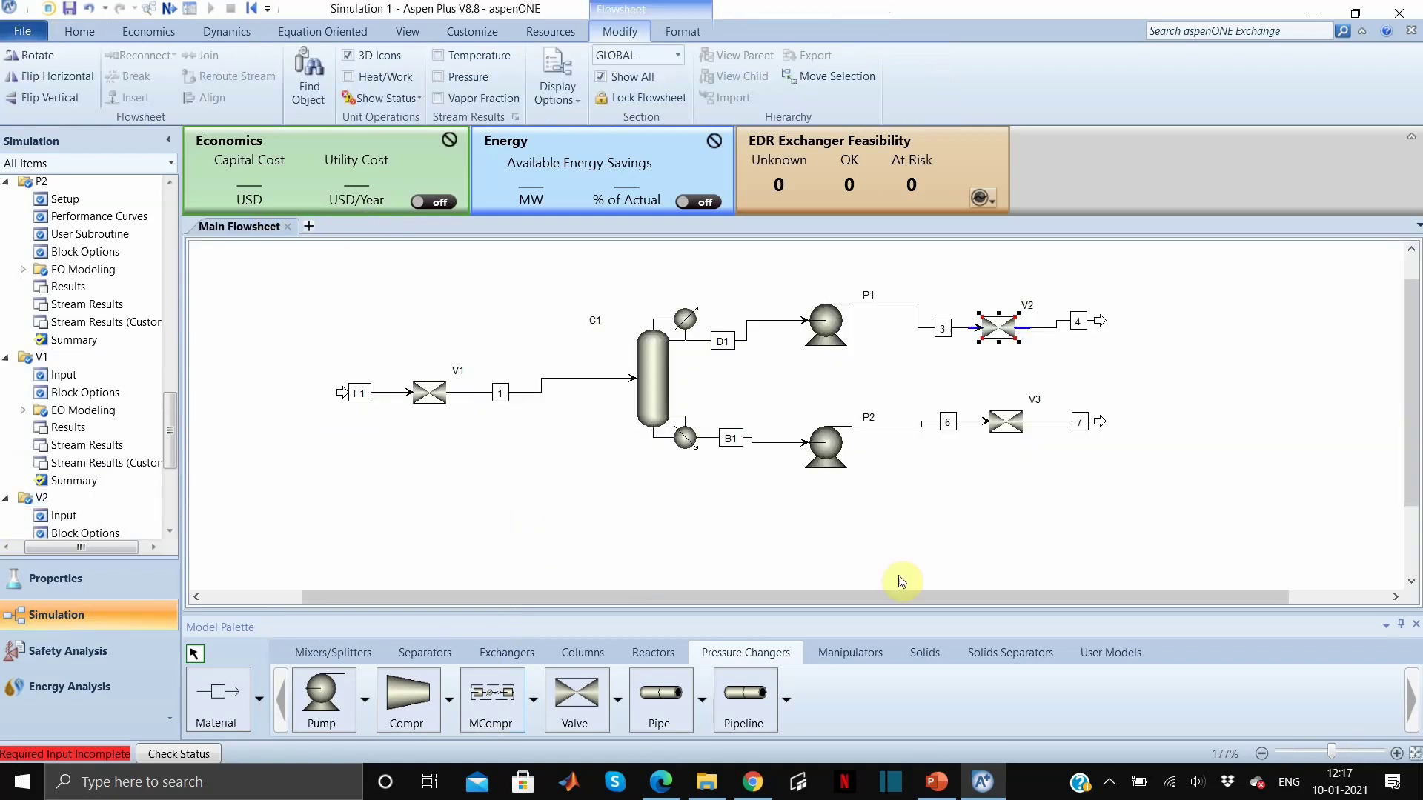
- Specify valve V3 with a 3 atm pressure drop and Liquid-Only valid phases
{"action": "double_click", "coordinate": [1015, 426]}
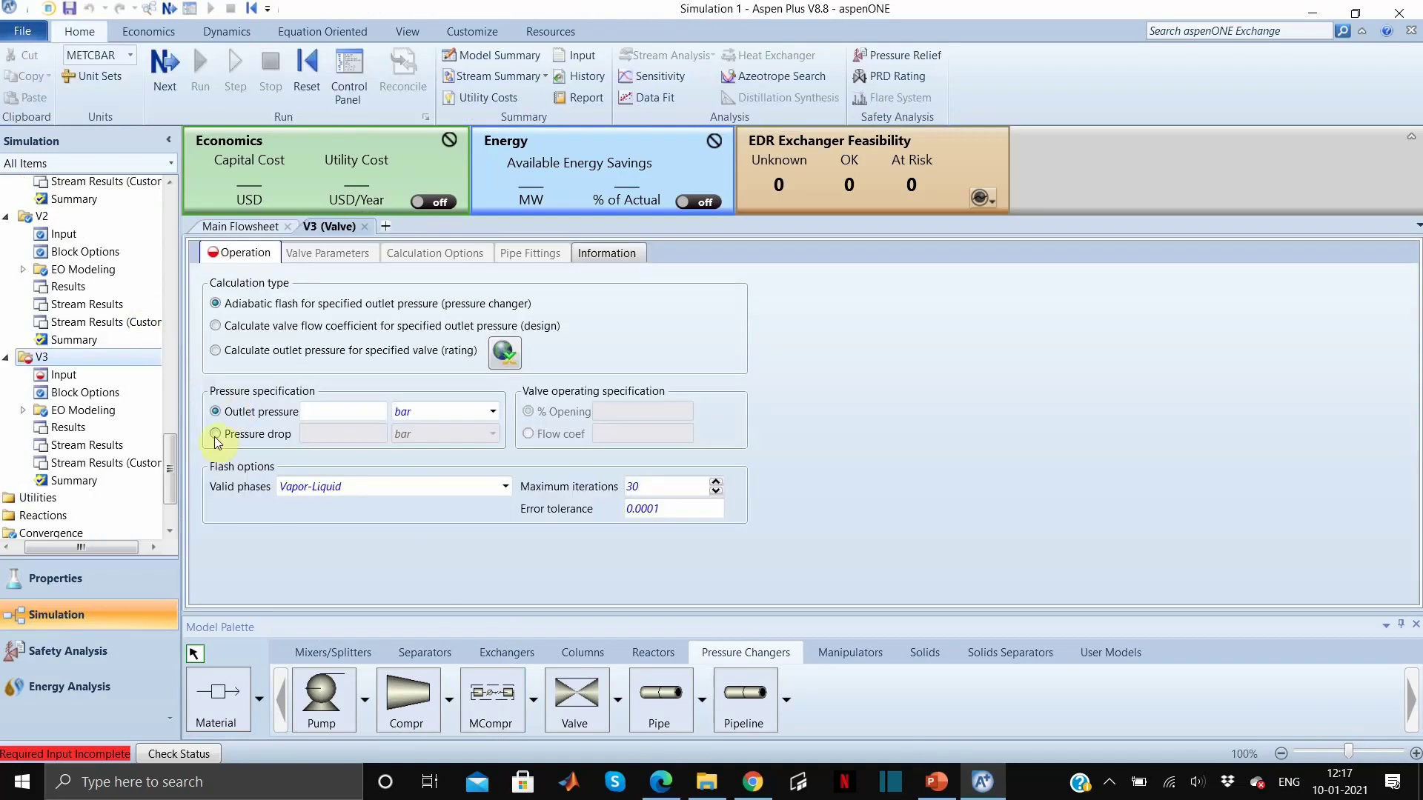
{"action": "left_click", "coordinate": [215, 436]}
{"action": "left_click", "coordinate": [328, 435]}
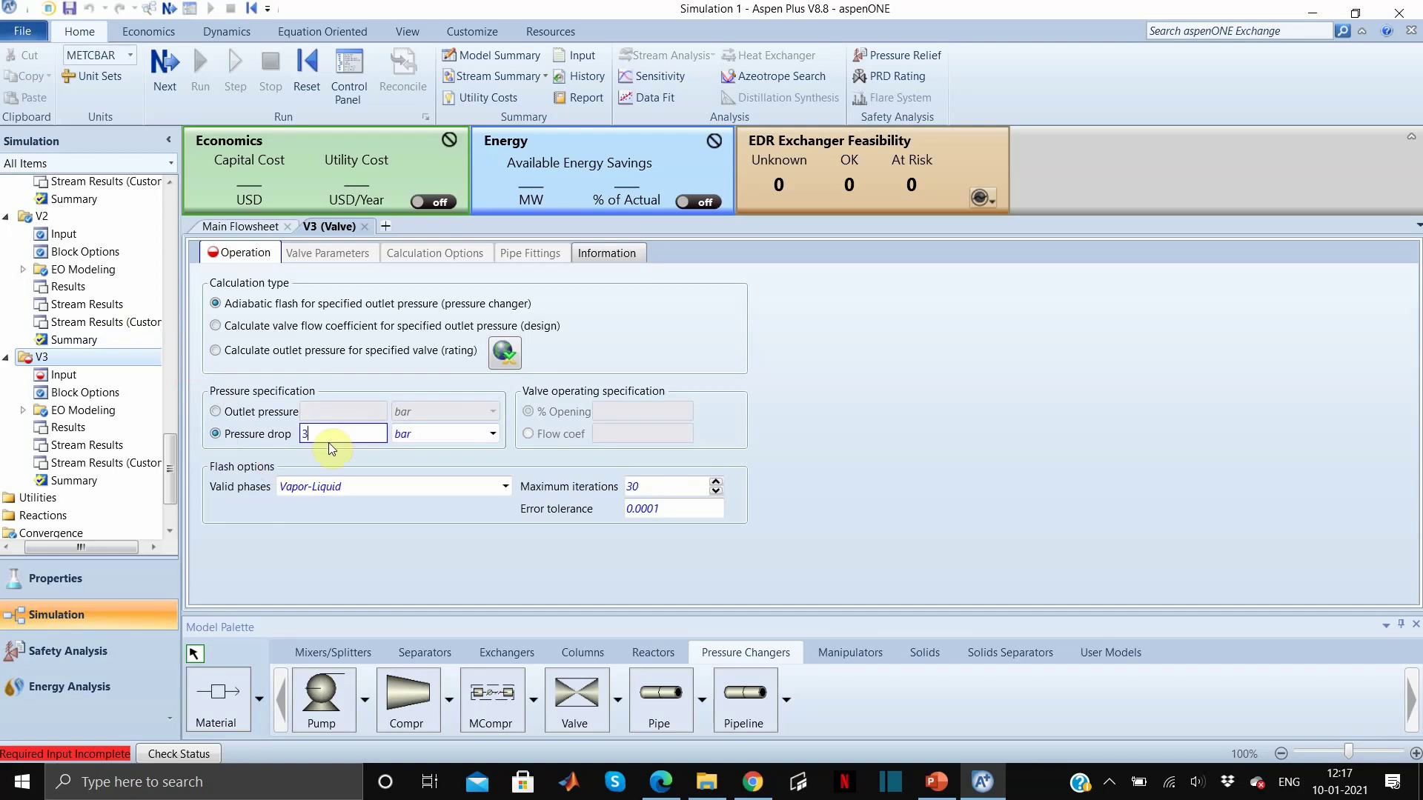
{"action": "type", "text": "3"}
{"action": "left_click", "coordinate": [493, 433]}
{"action": "scroll", "coordinate": [443, 461], "scroll_direction": "up", "scroll_amount": 1}
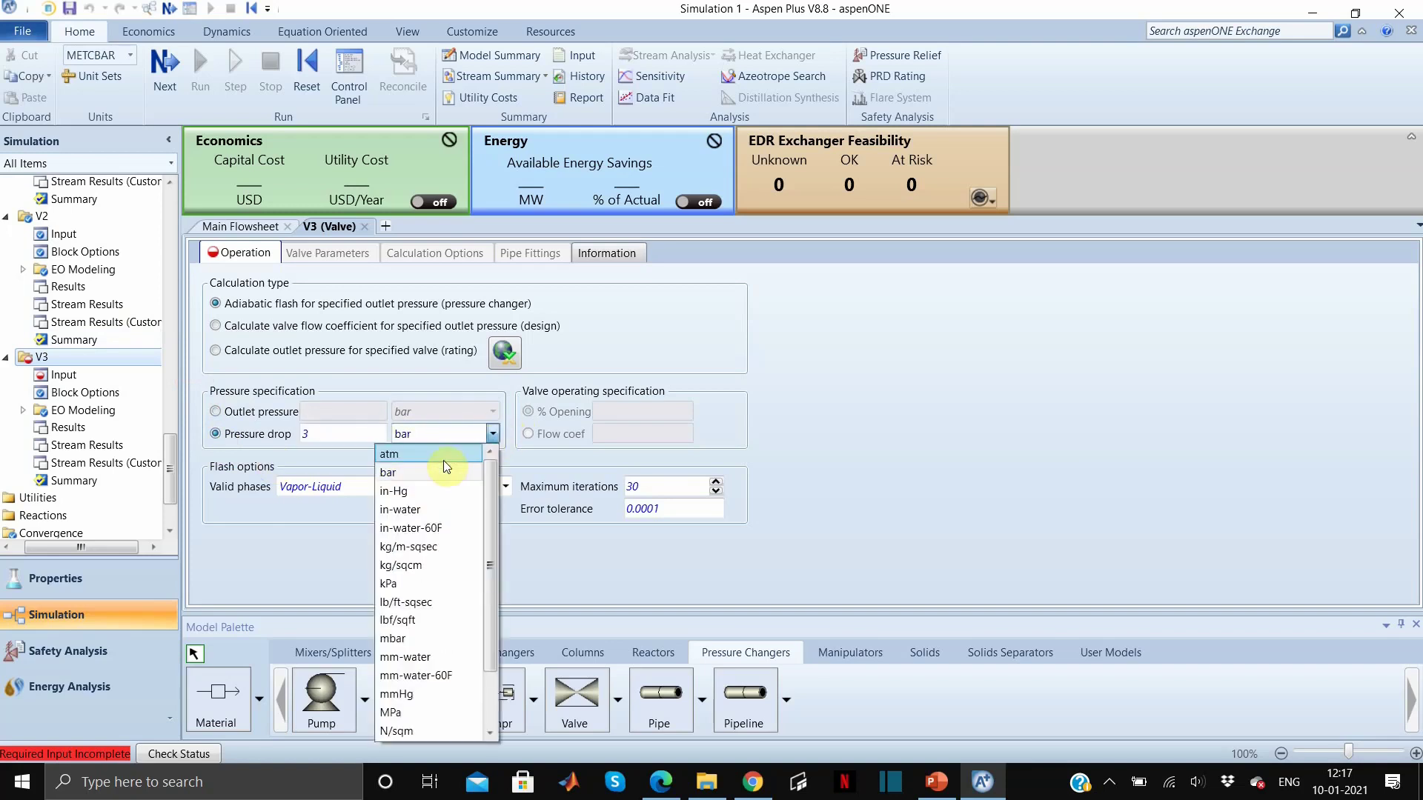
{"action": "left_click", "coordinate": [441, 456]}
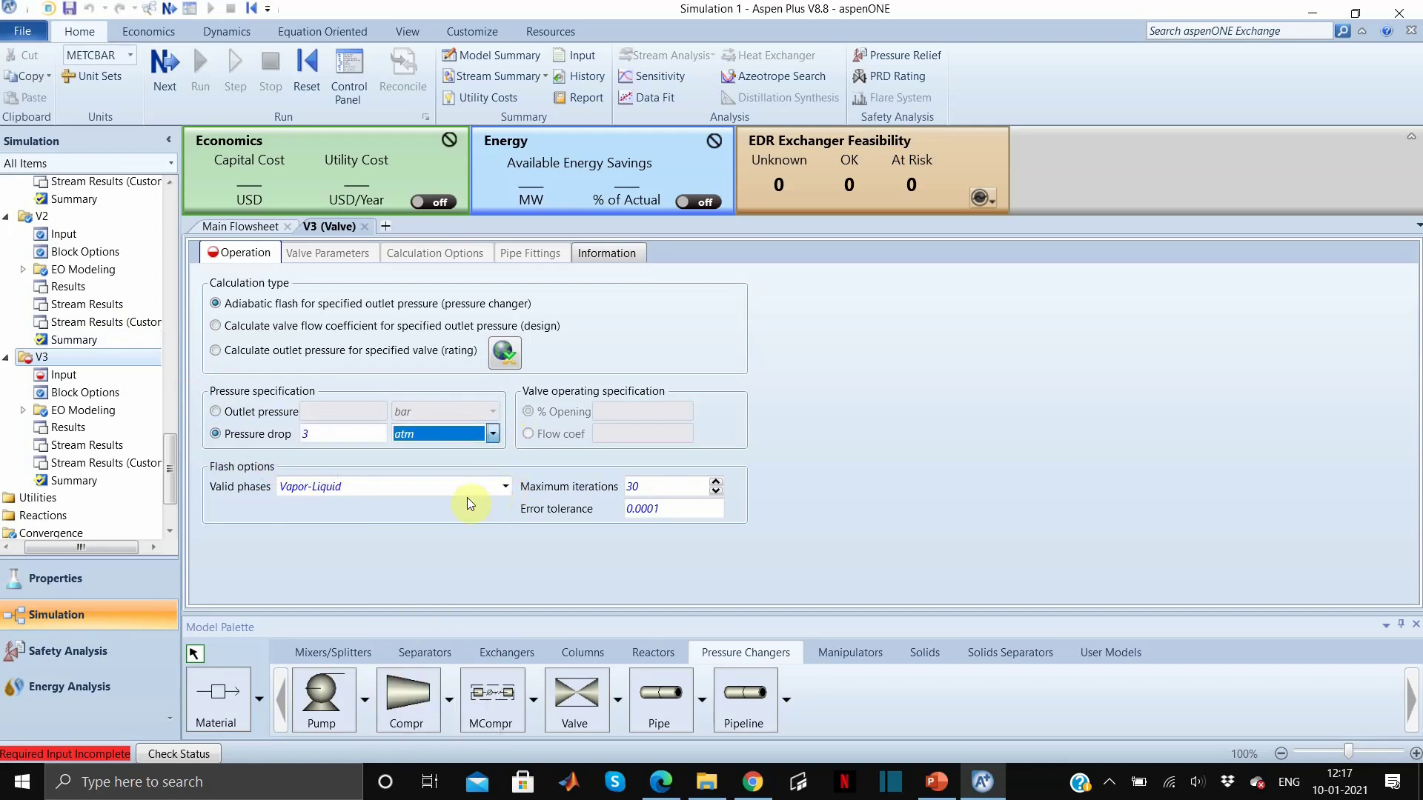
{"action": "left_click", "coordinate": [467, 492]}
{"action": "left_click", "coordinate": [387, 528]}
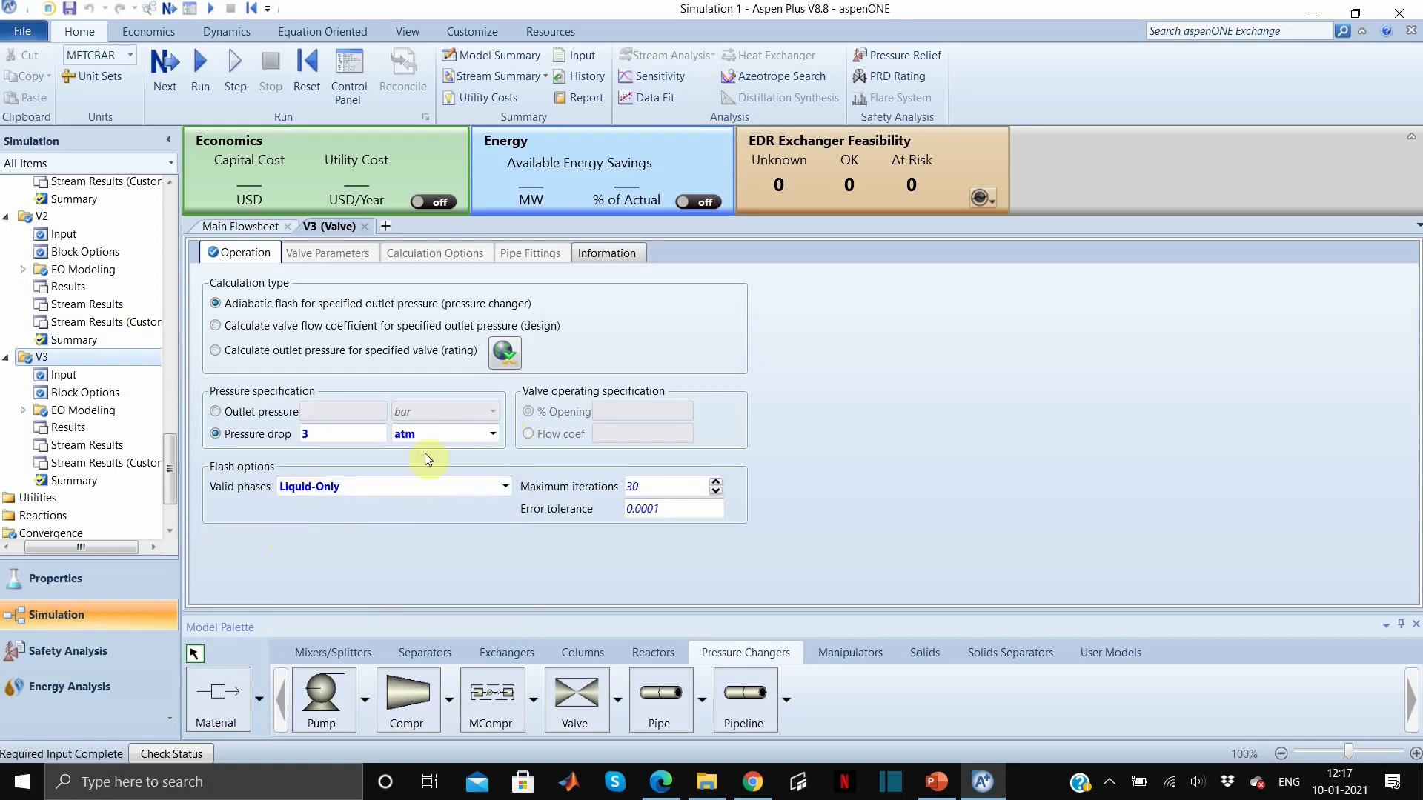
- Run the fully specified simulation from the flowsheet and review column C1's stream results
{"action": "left_click", "coordinate": [366, 230]}
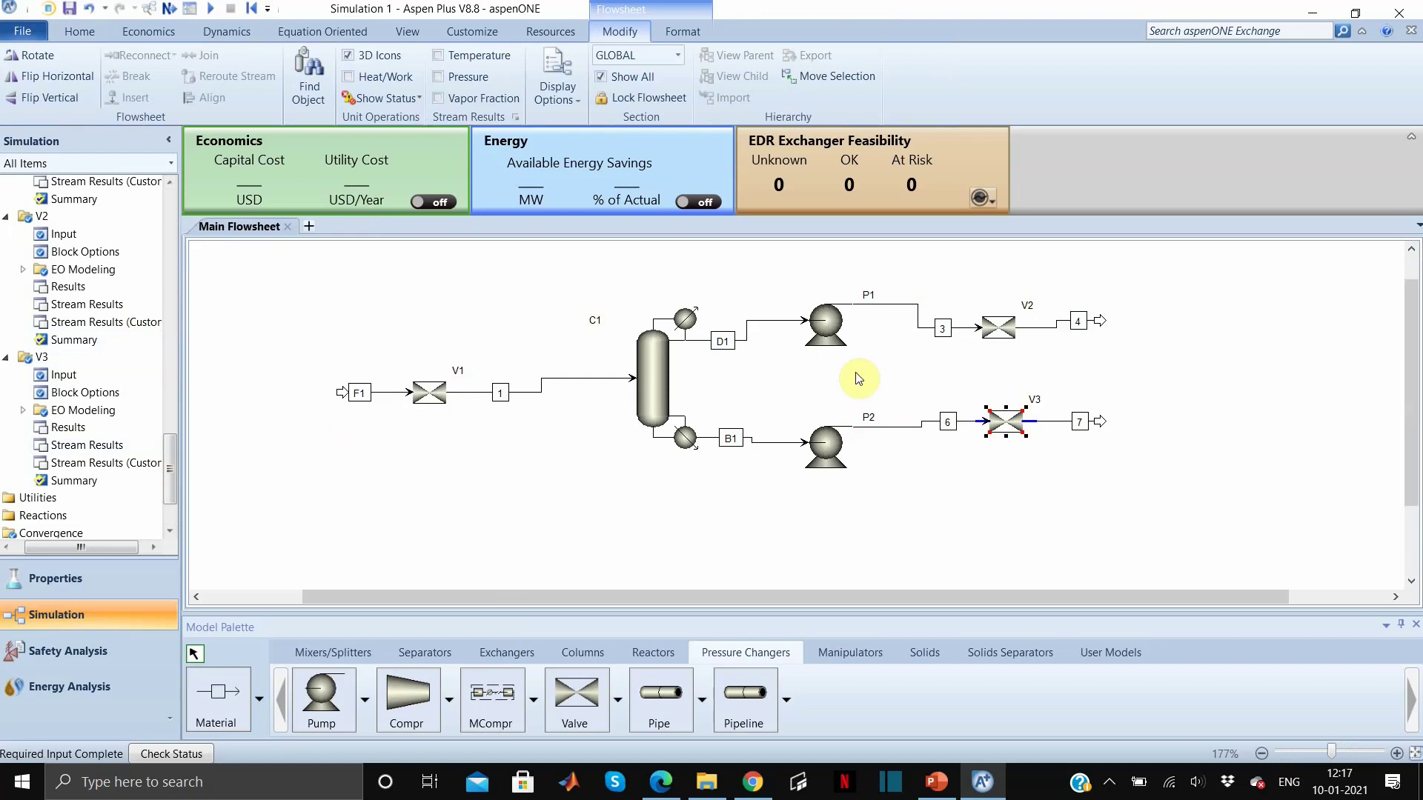
{"action": "left_click", "coordinate": [81, 33]}
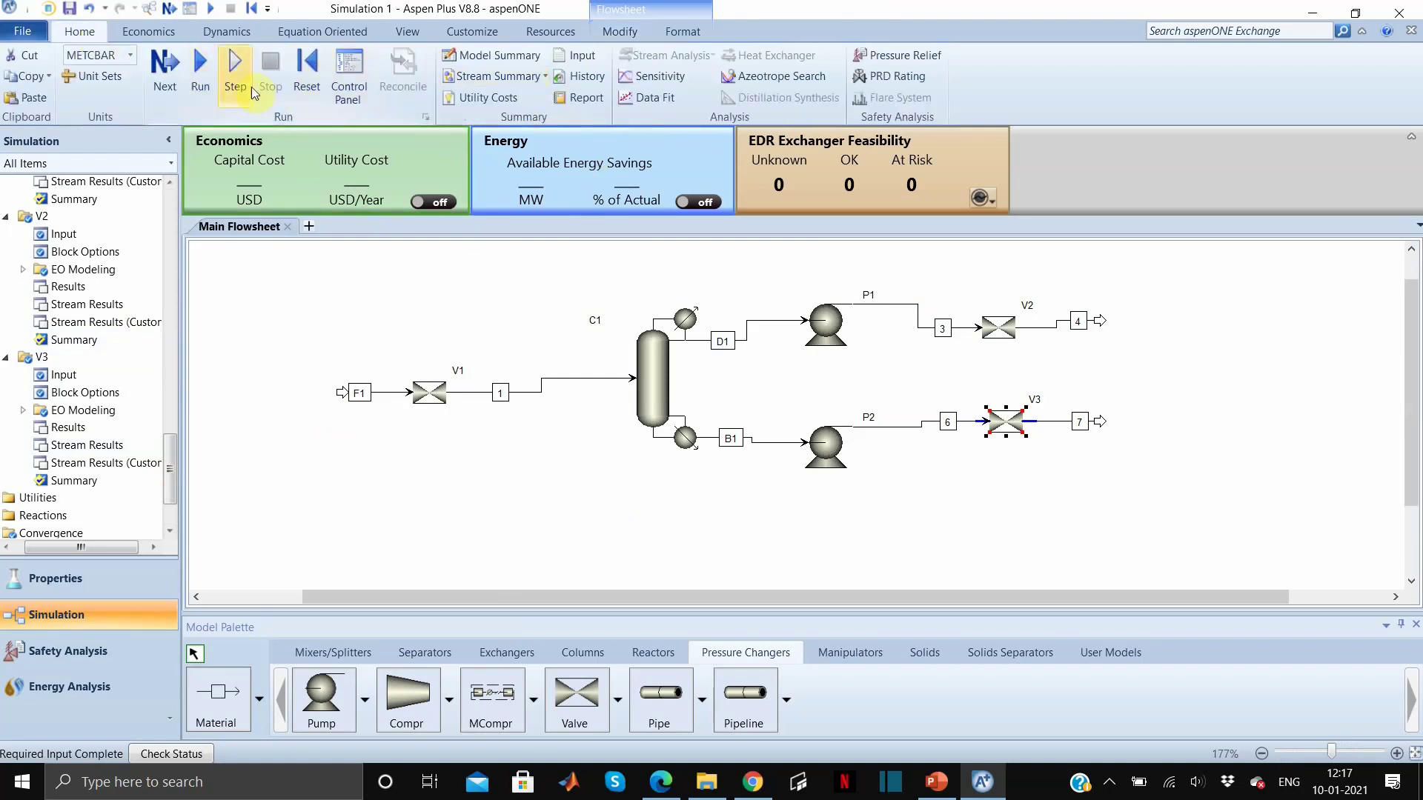
{"action": "left_click", "coordinate": [175, 84]}
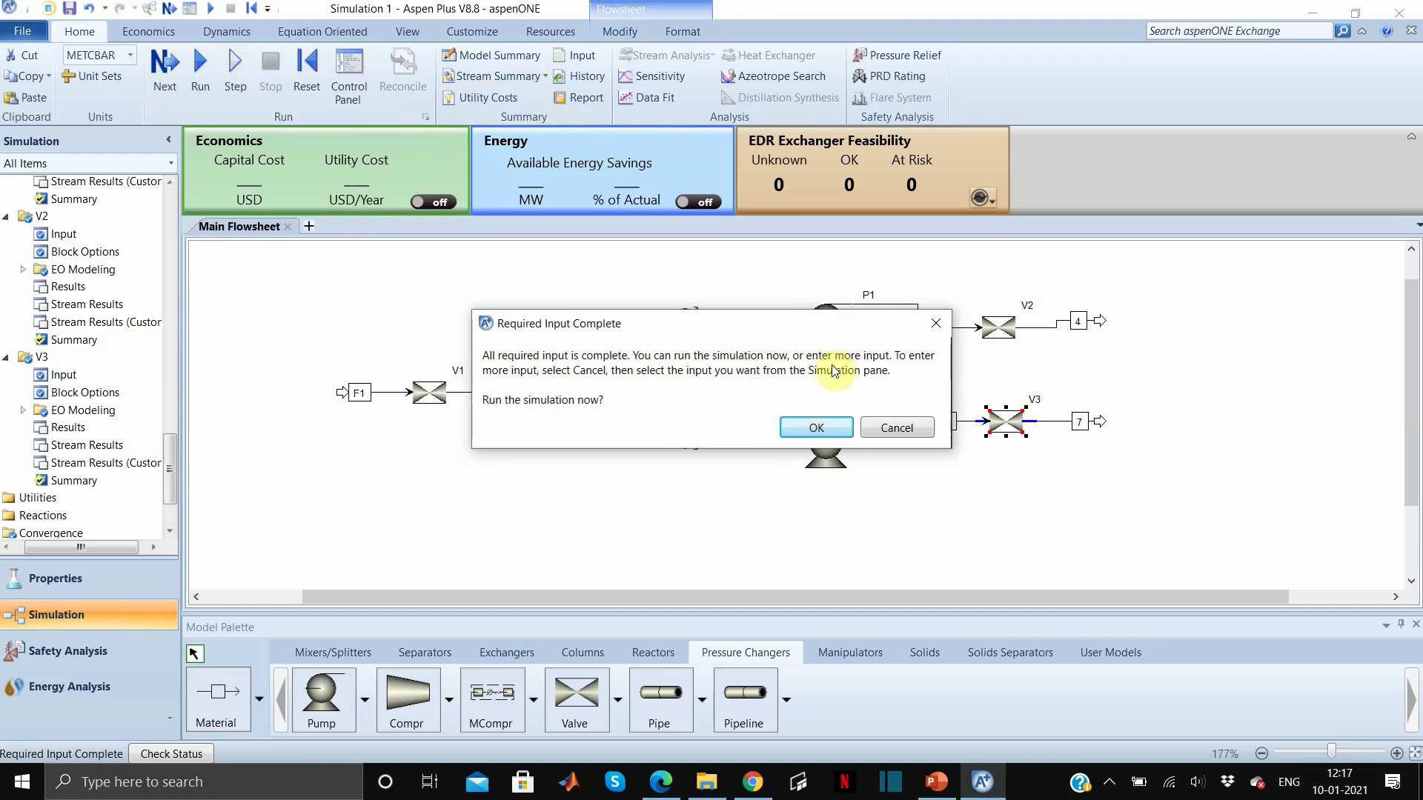
{"action": "left_click", "coordinate": [830, 430]}
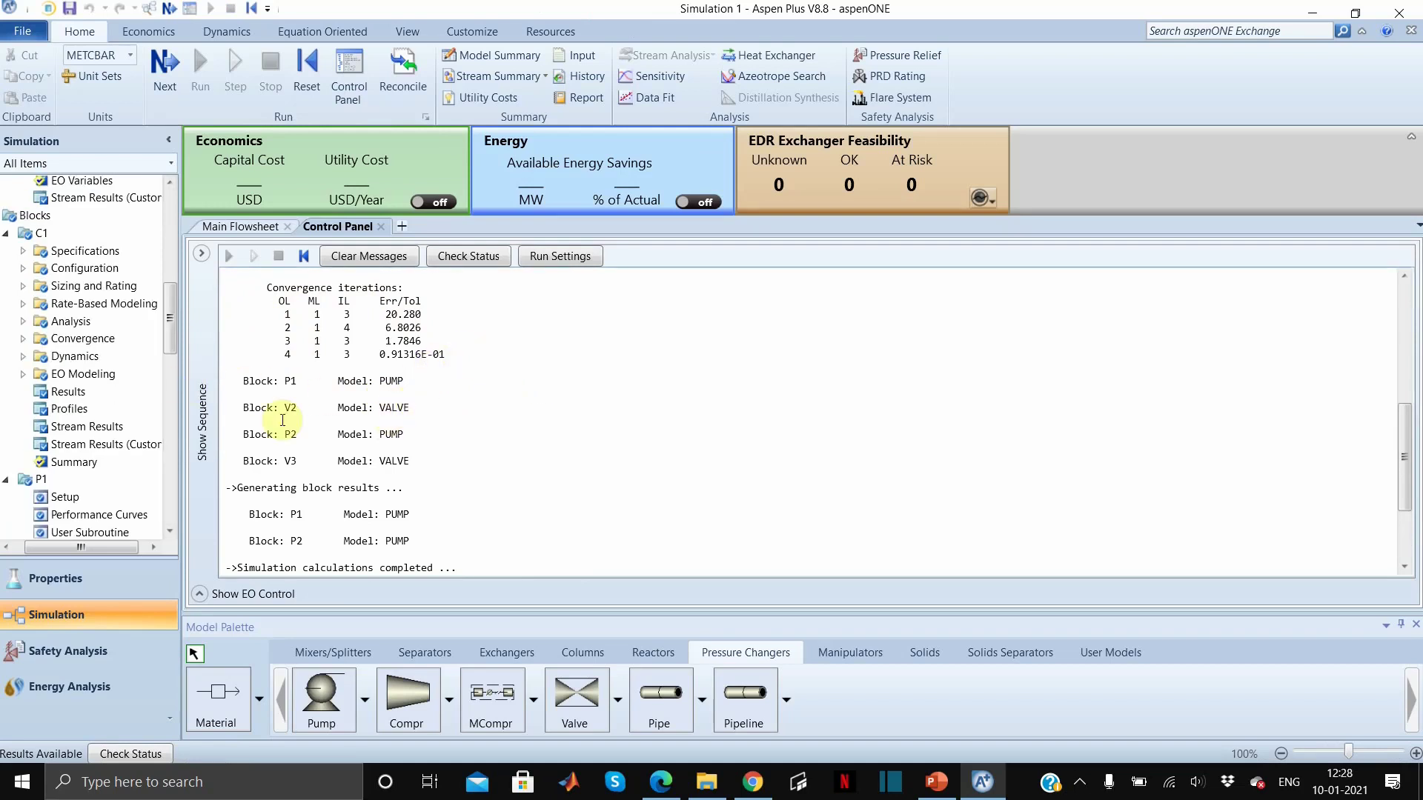
{"action": "double_click", "coordinate": [78, 428]}
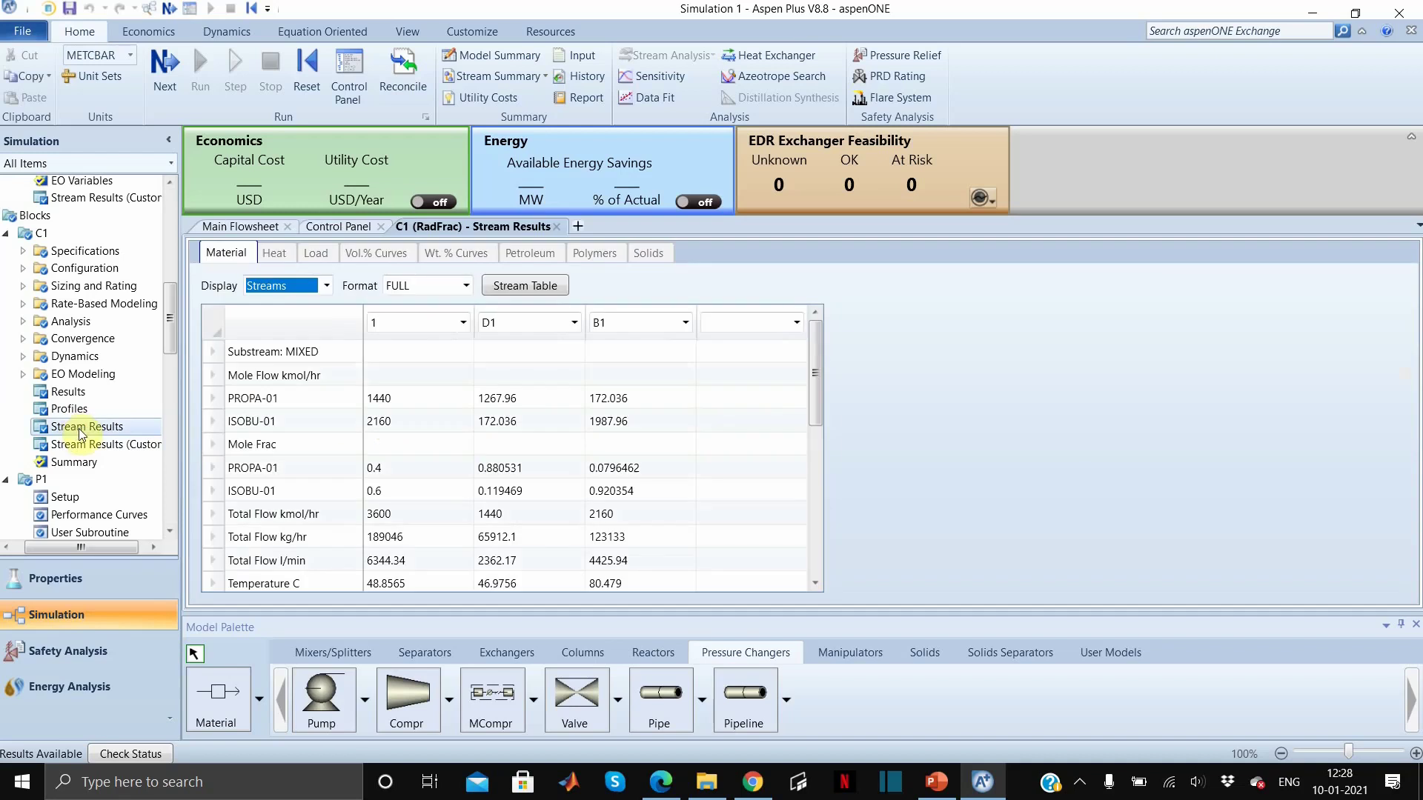
{"action": "scroll", "coordinate": [482, 458], "scroll_direction": "down", "scroll_amount": 1}
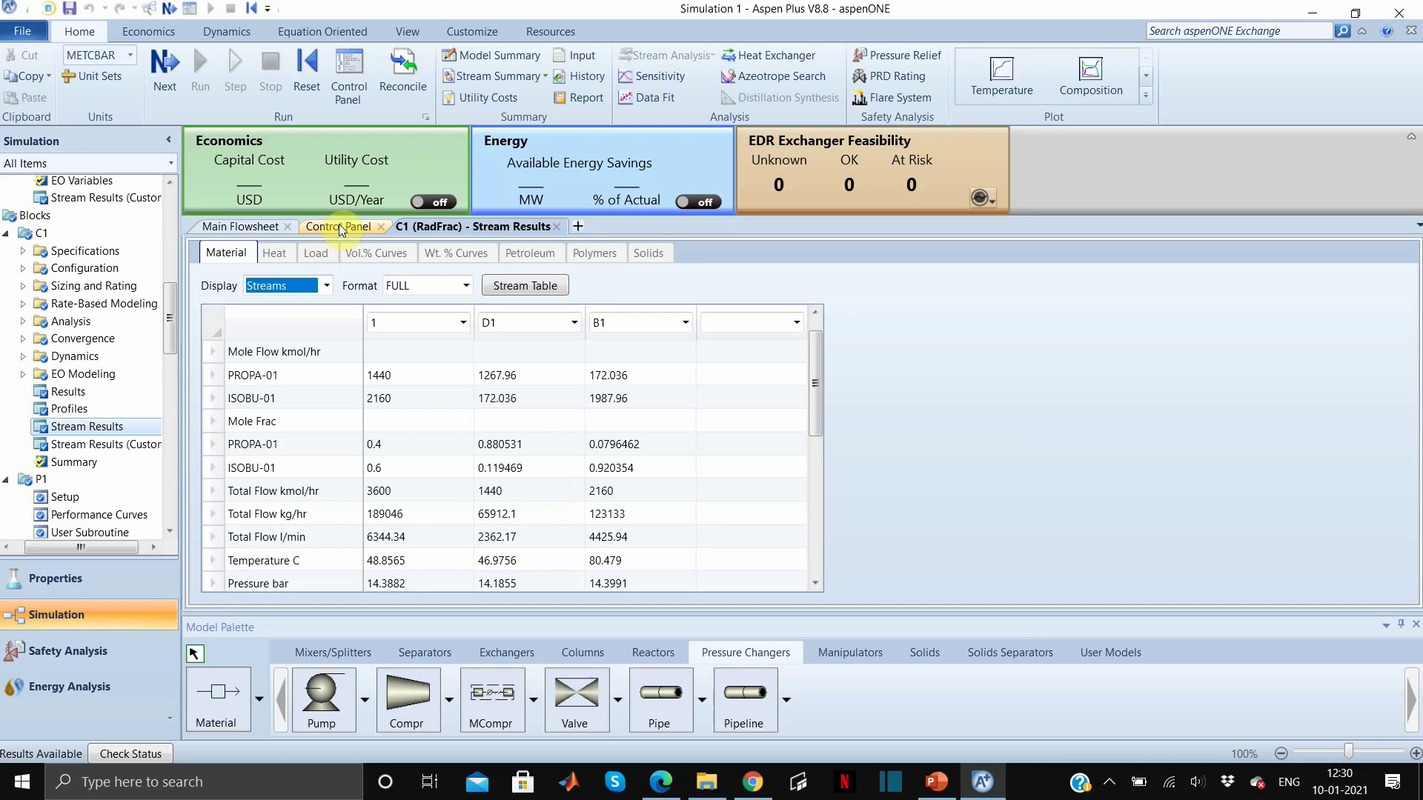
- Set column C1's mole reflux ratio to 3 in its operating specifications
{"action": "left_click", "coordinate": [86, 268]}
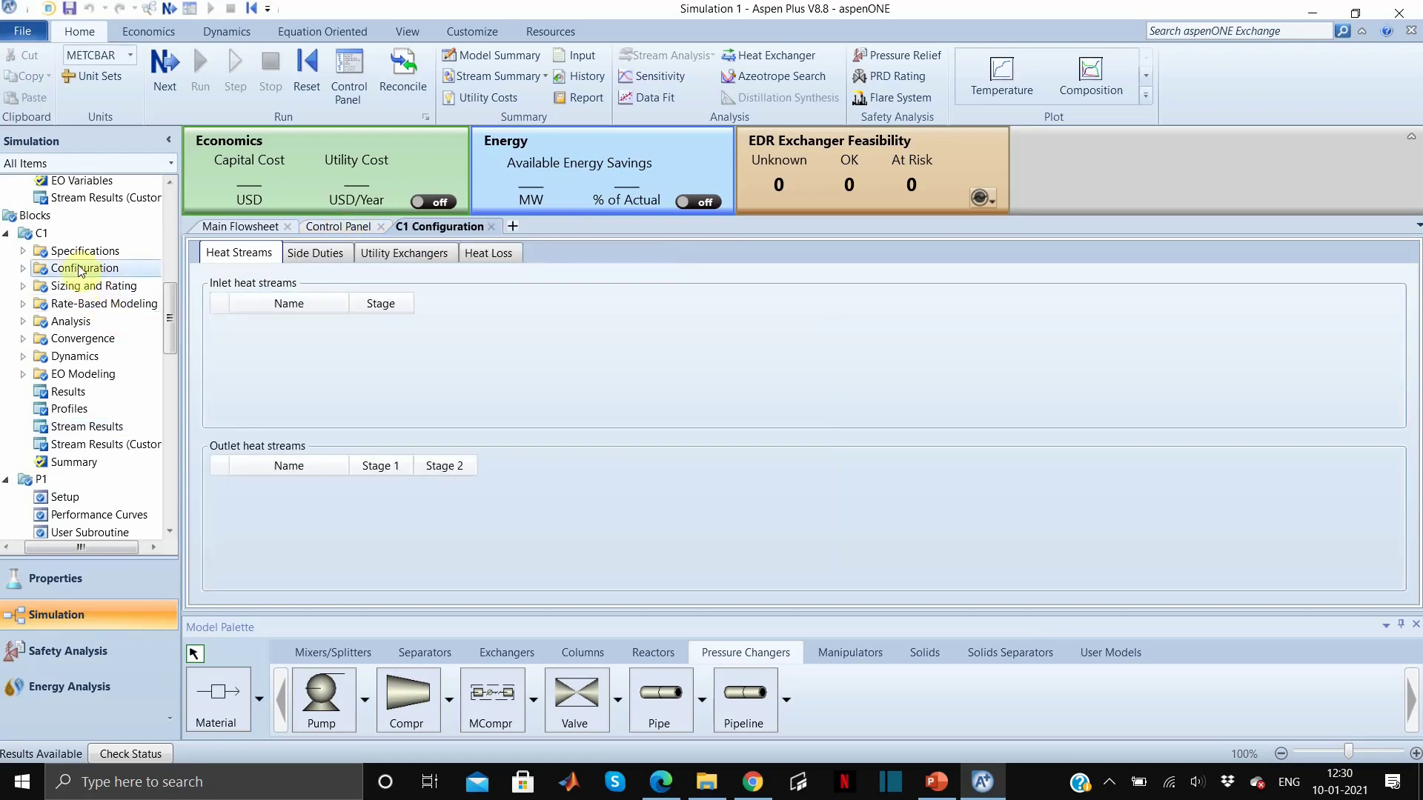
{"action": "left_click", "coordinate": [92, 252]}
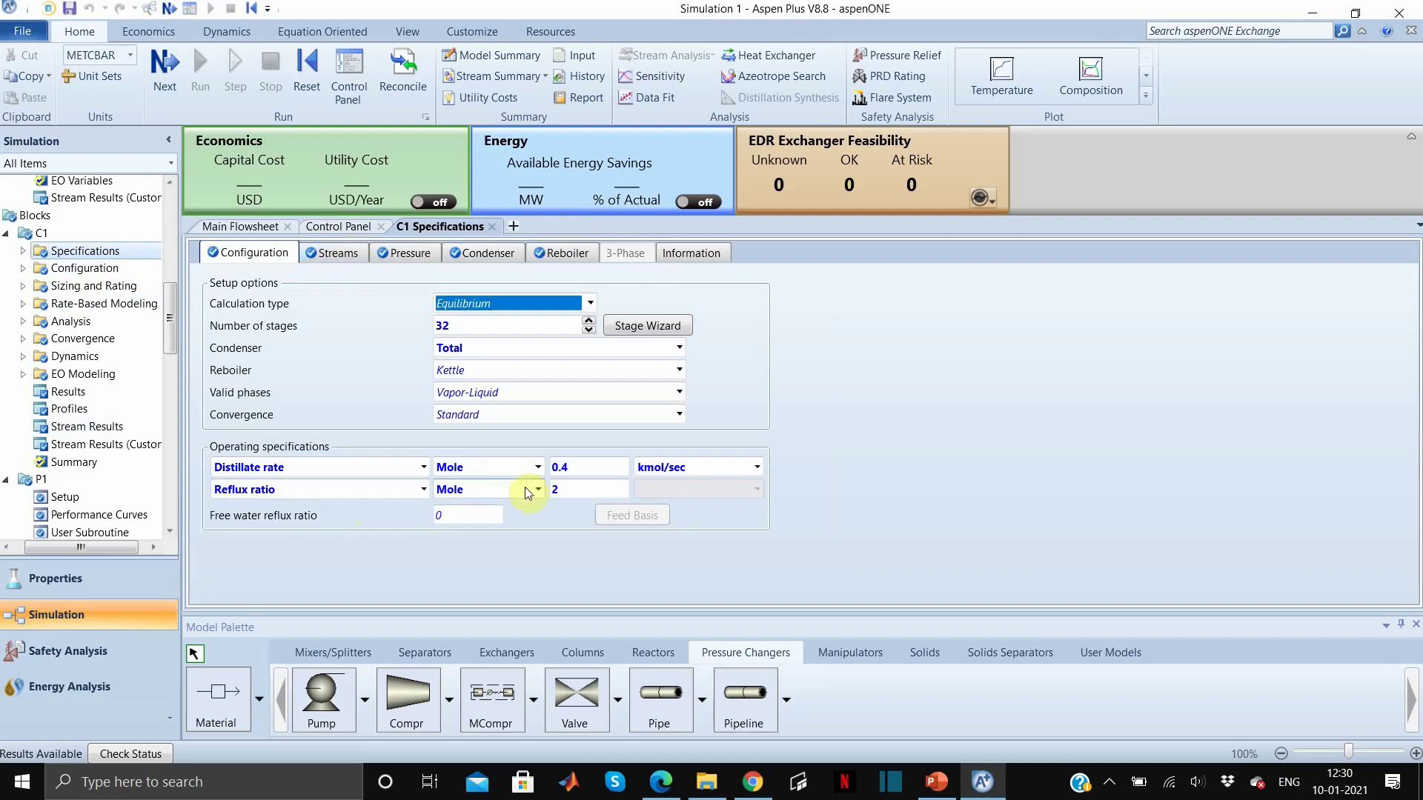
{"action": "left_click", "coordinate": [577, 487]}
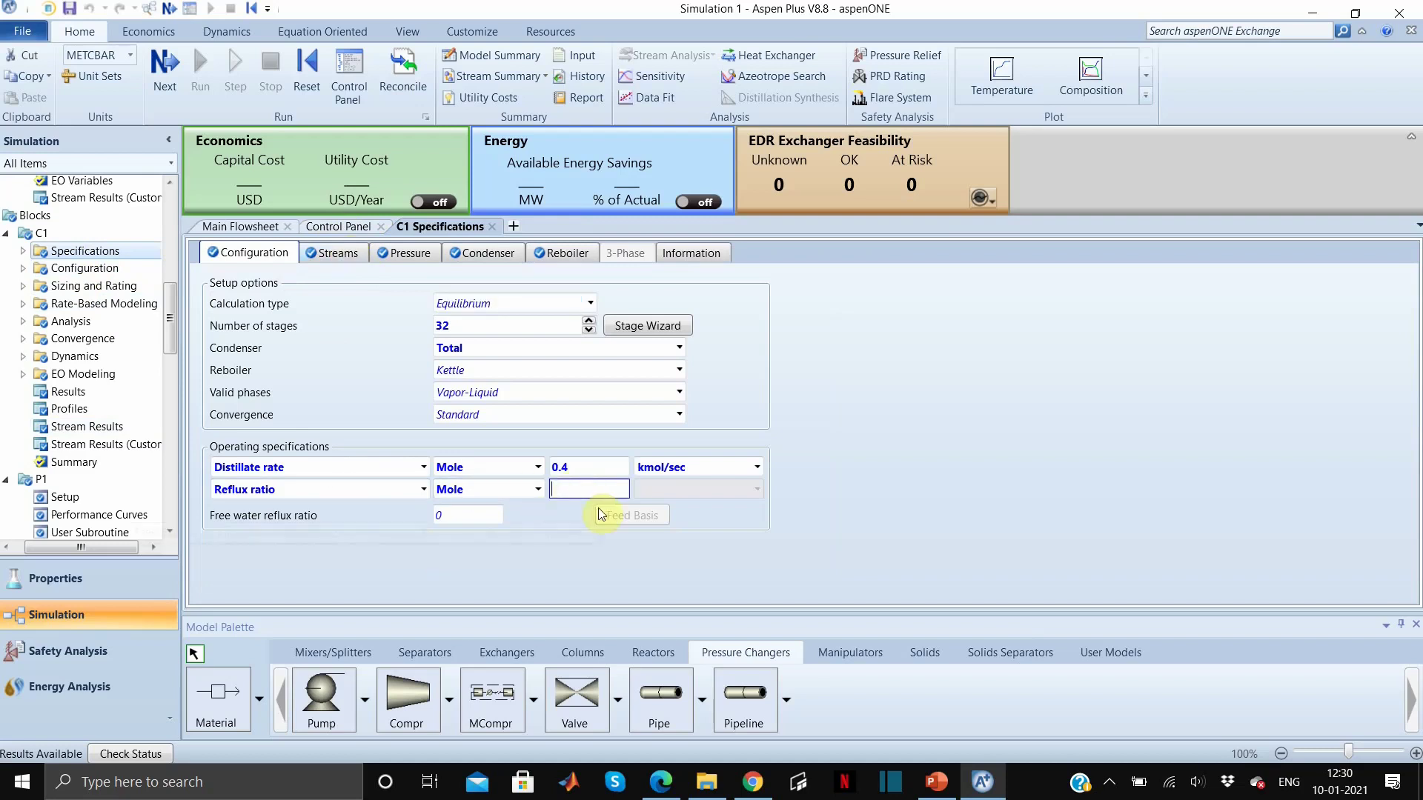
{"action": "key", "text": "BackSpace"}
{"action": "type", "text": "3"}
{"action": "key", "text": "Return"}
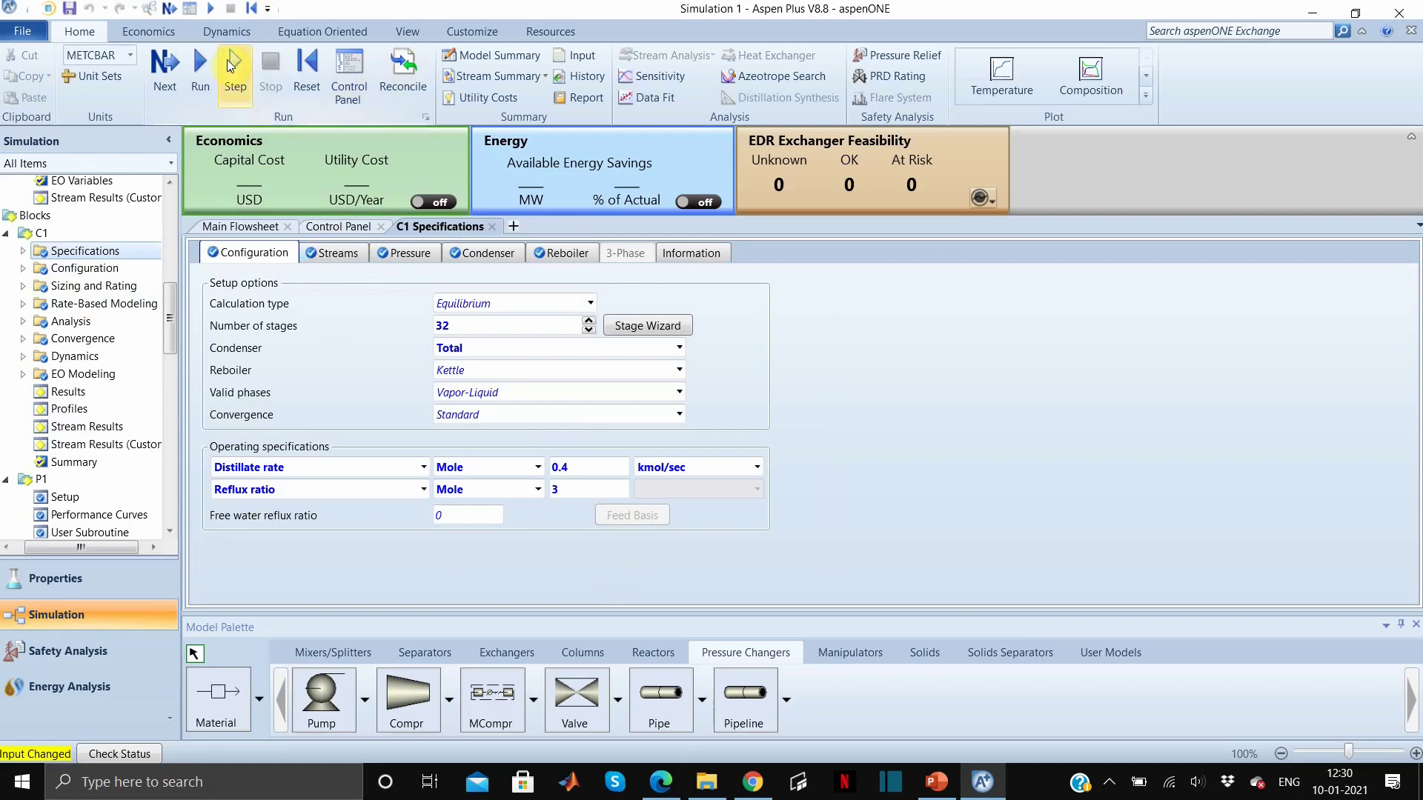
- Reinitialize the whole simulation, run it again and display column C1's stream results
{"action": "left_click", "coordinate": [310, 70]}
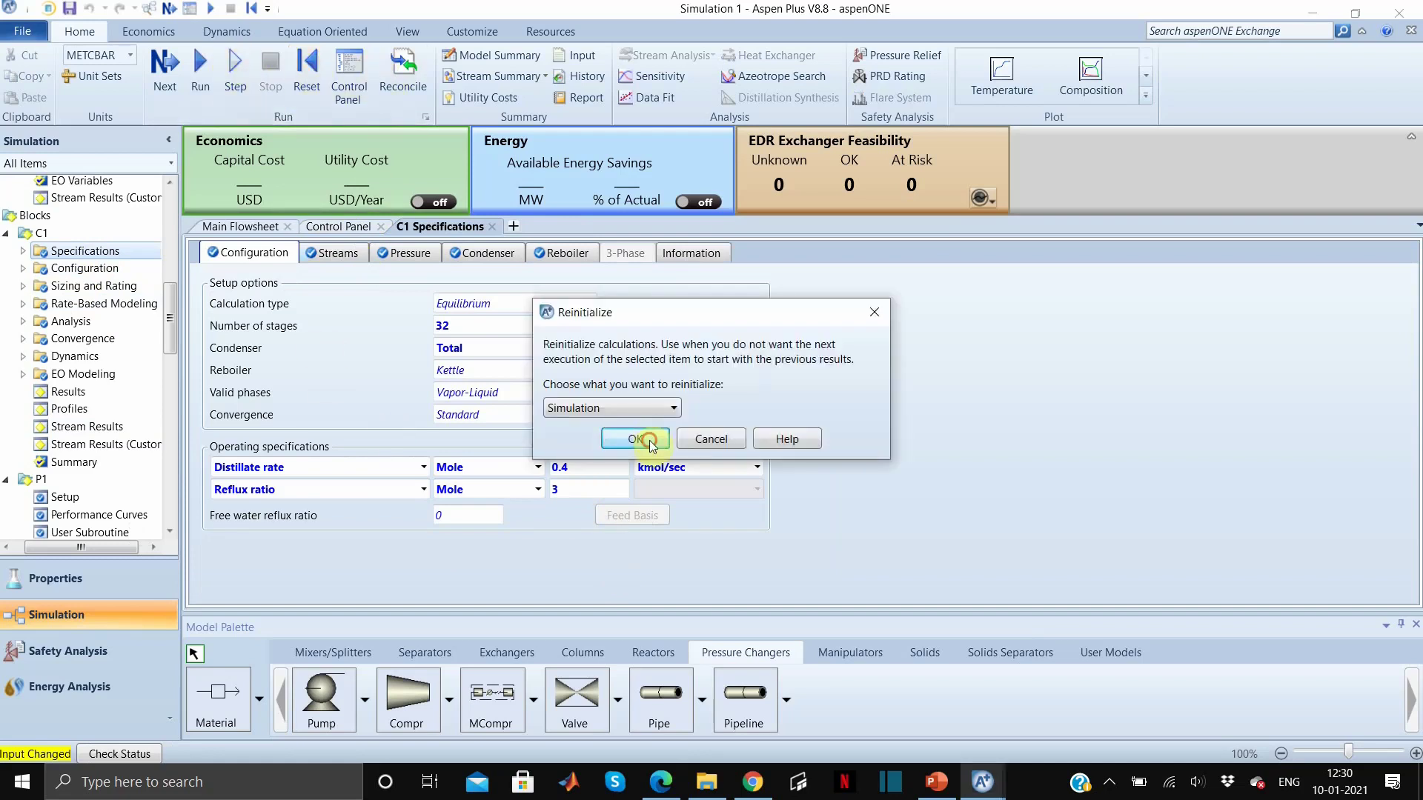
{"action": "left_click", "coordinate": [636, 439]}
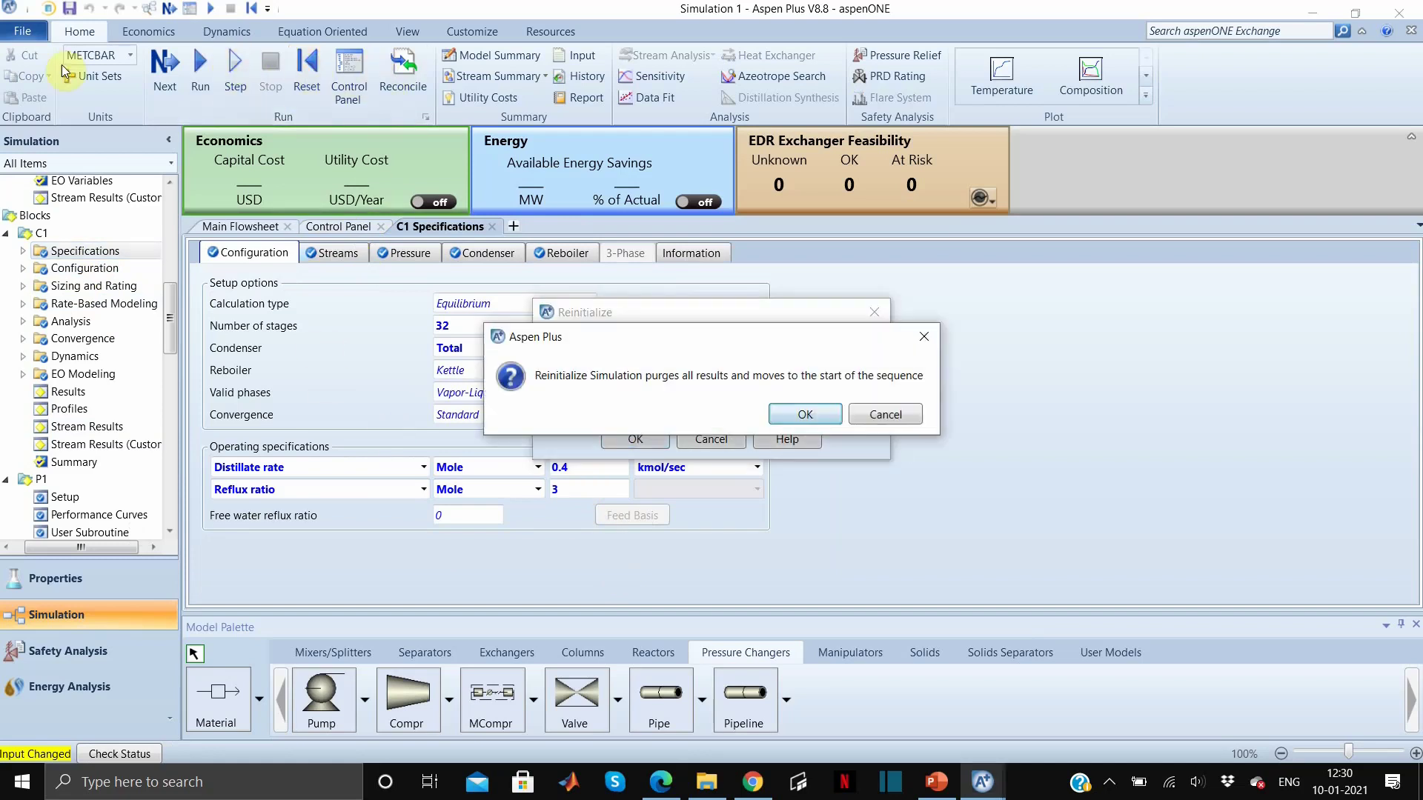
{"action": "left_click", "coordinate": [862, 422]}
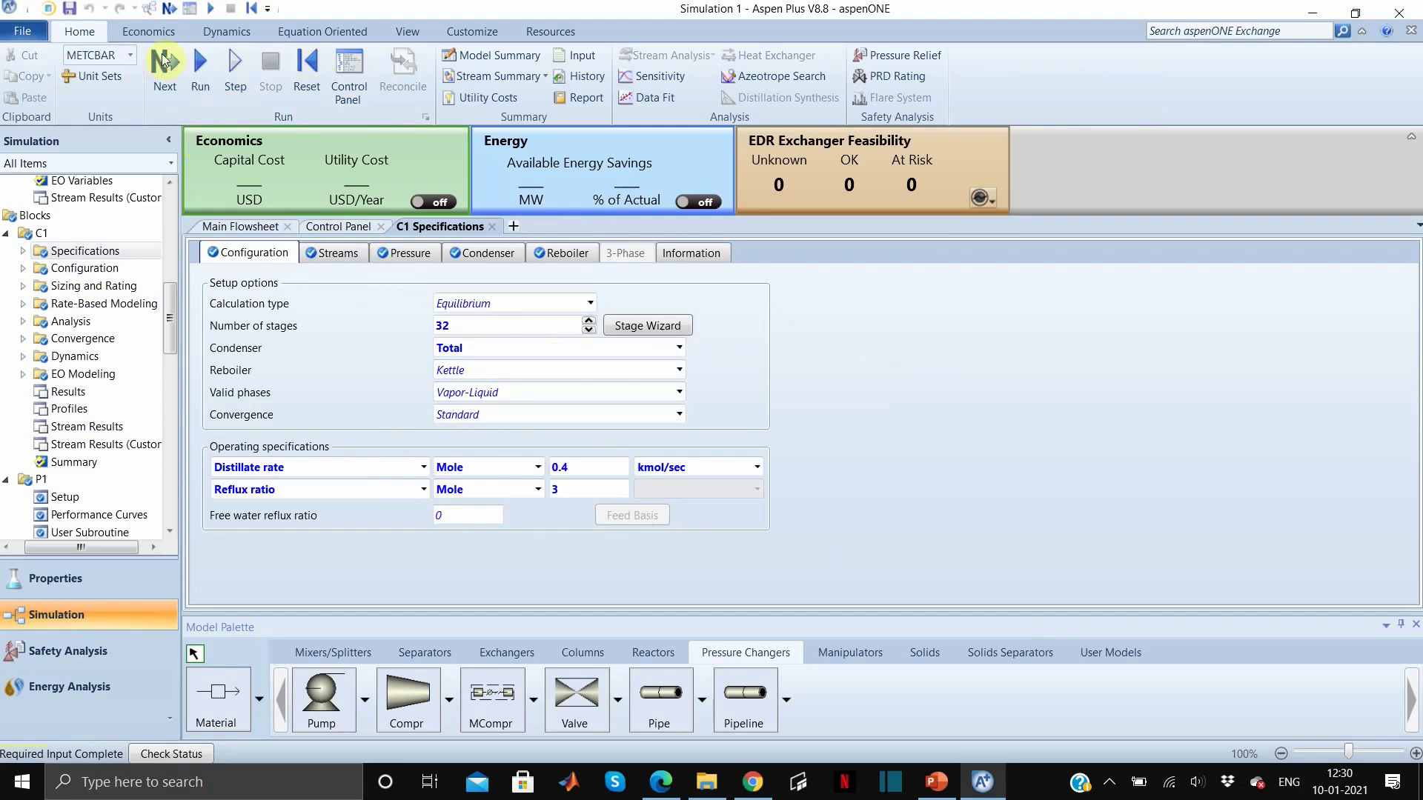
{"action": "left_click", "coordinate": [190, 71]}
{"action": "left_click", "coordinate": [110, 430]}
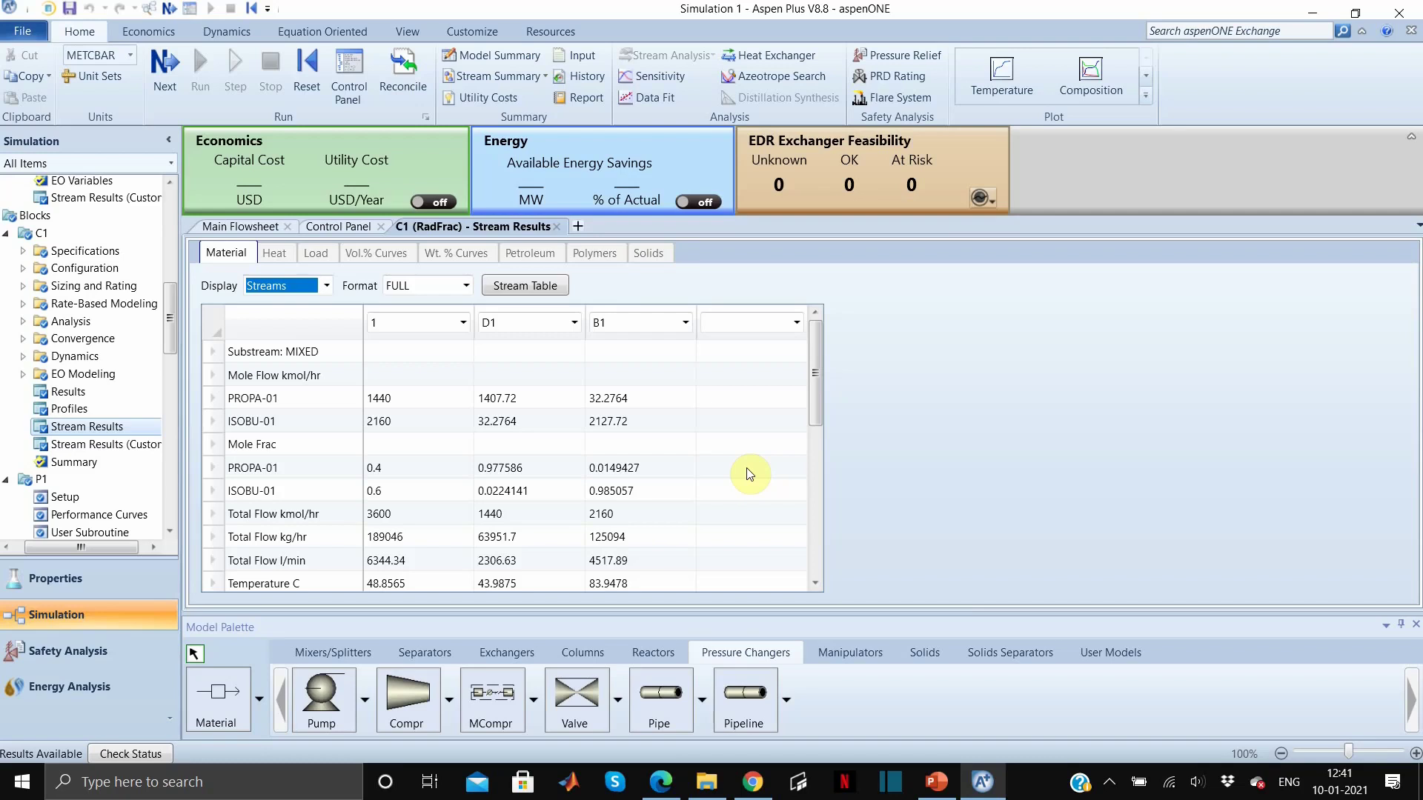
- Create a new design specification for column C1 of type Mole purity with a target of 0.02
{"action": "left_click", "coordinate": [41, 233]}
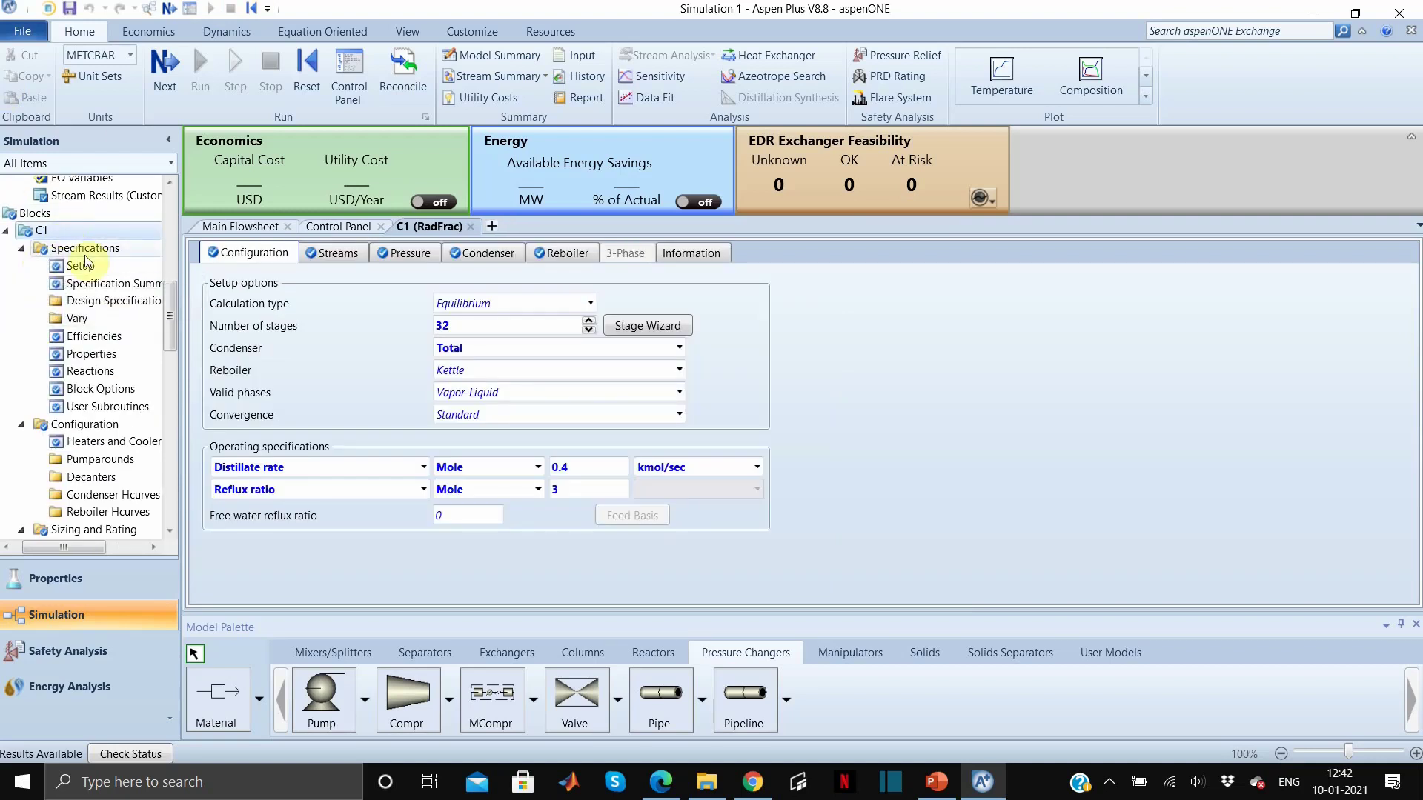
{"action": "left_click", "coordinate": [104, 304]}
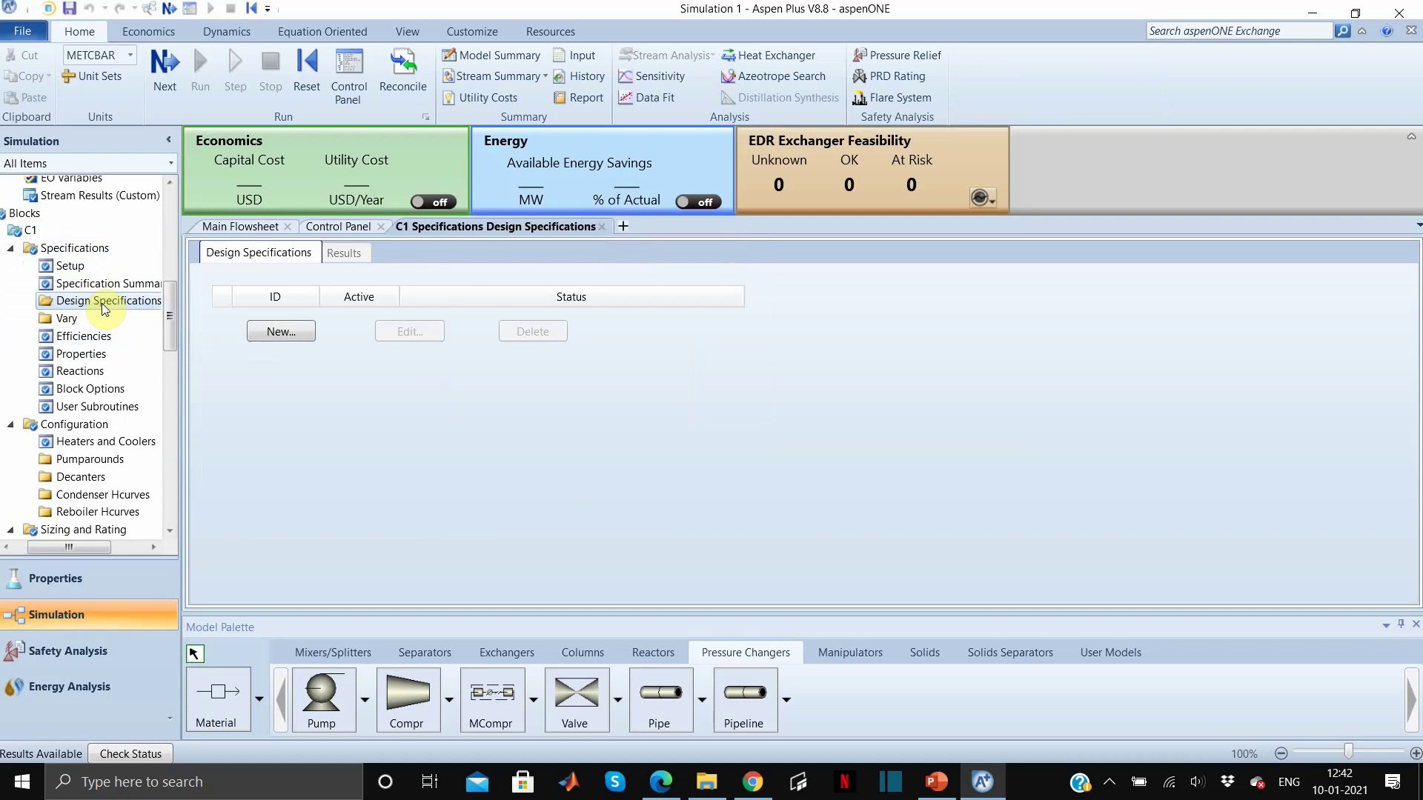
{"action": "left_click", "coordinate": [302, 339]}
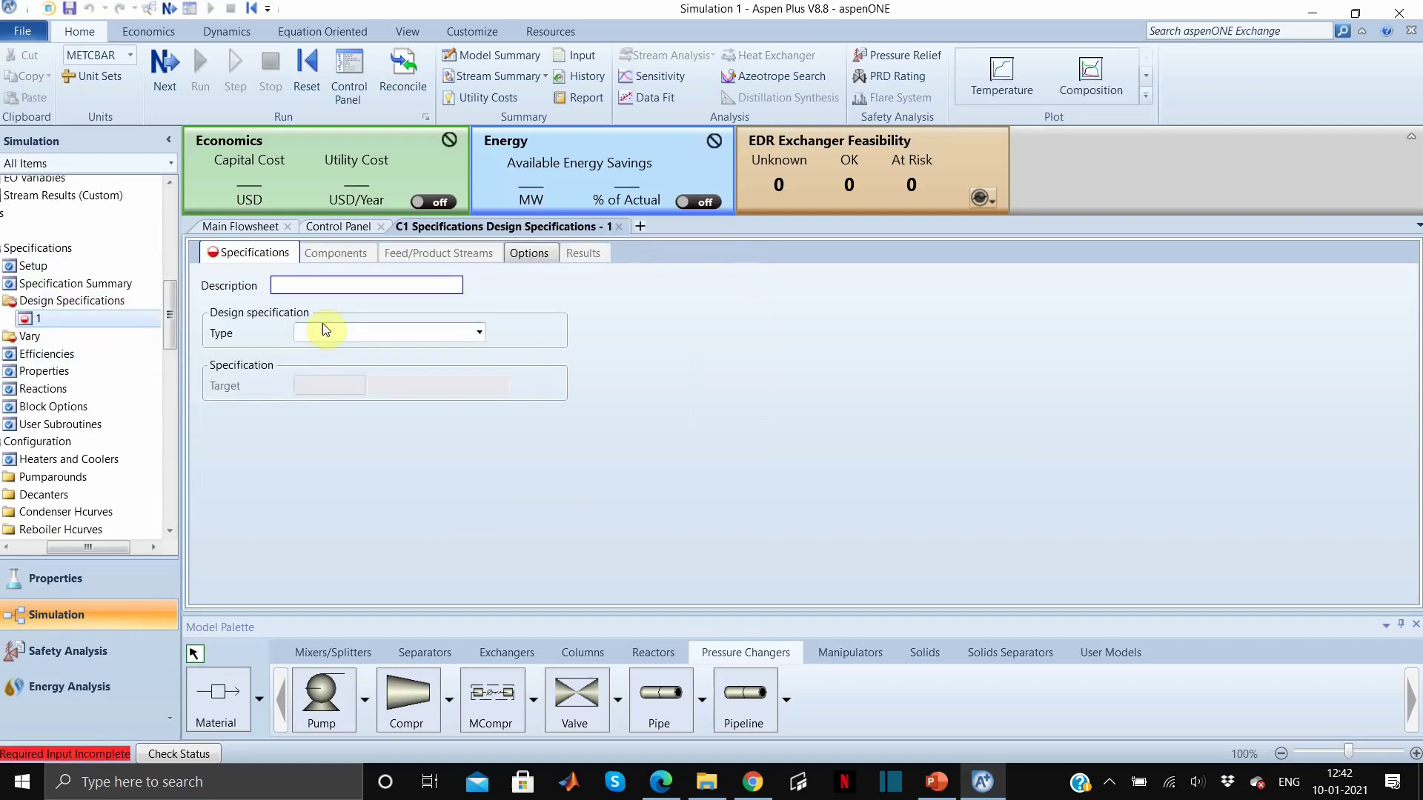
{"action": "left_click", "coordinate": [480, 333]}
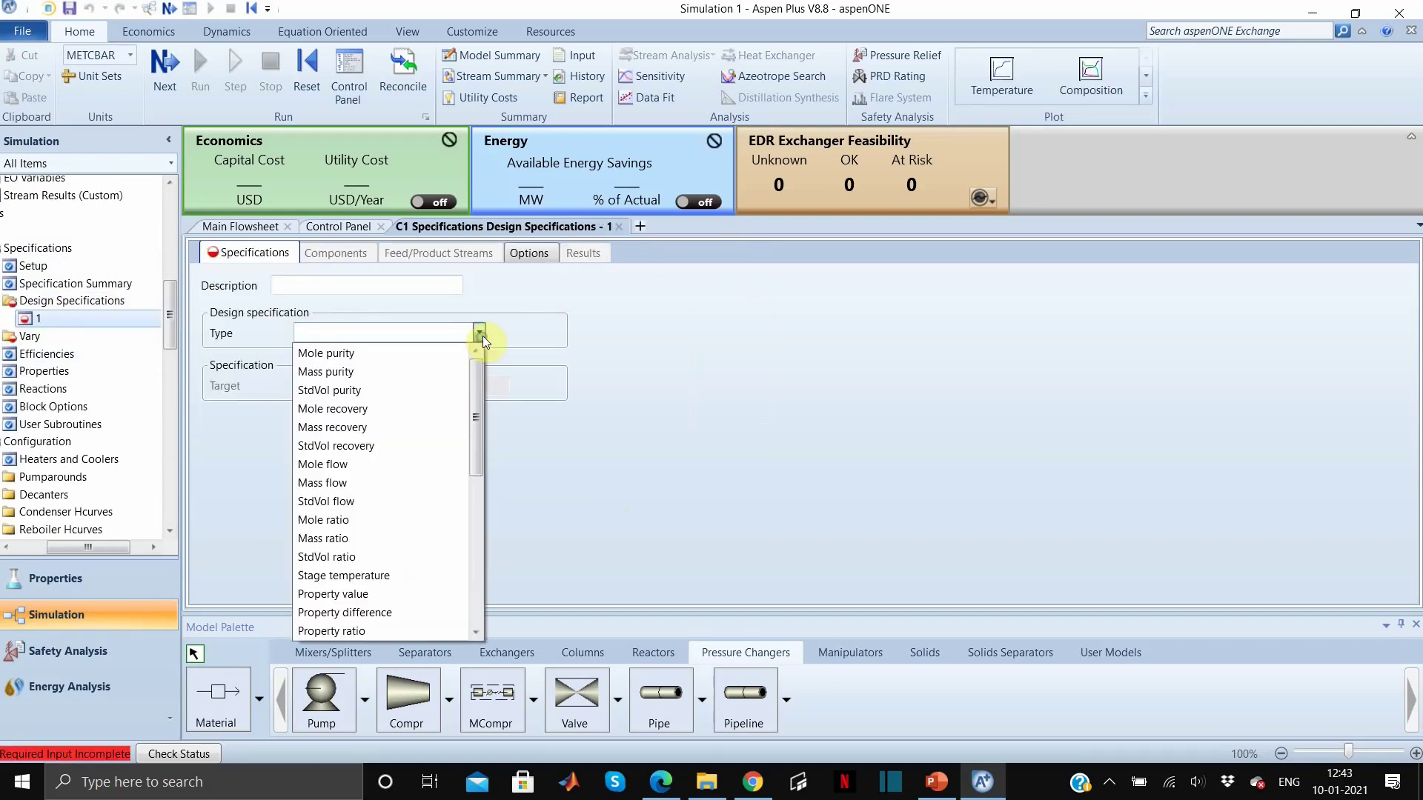
{"action": "left_click", "coordinate": [390, 355]}
{"action": "left_click", "coordinate": [329, 386]}
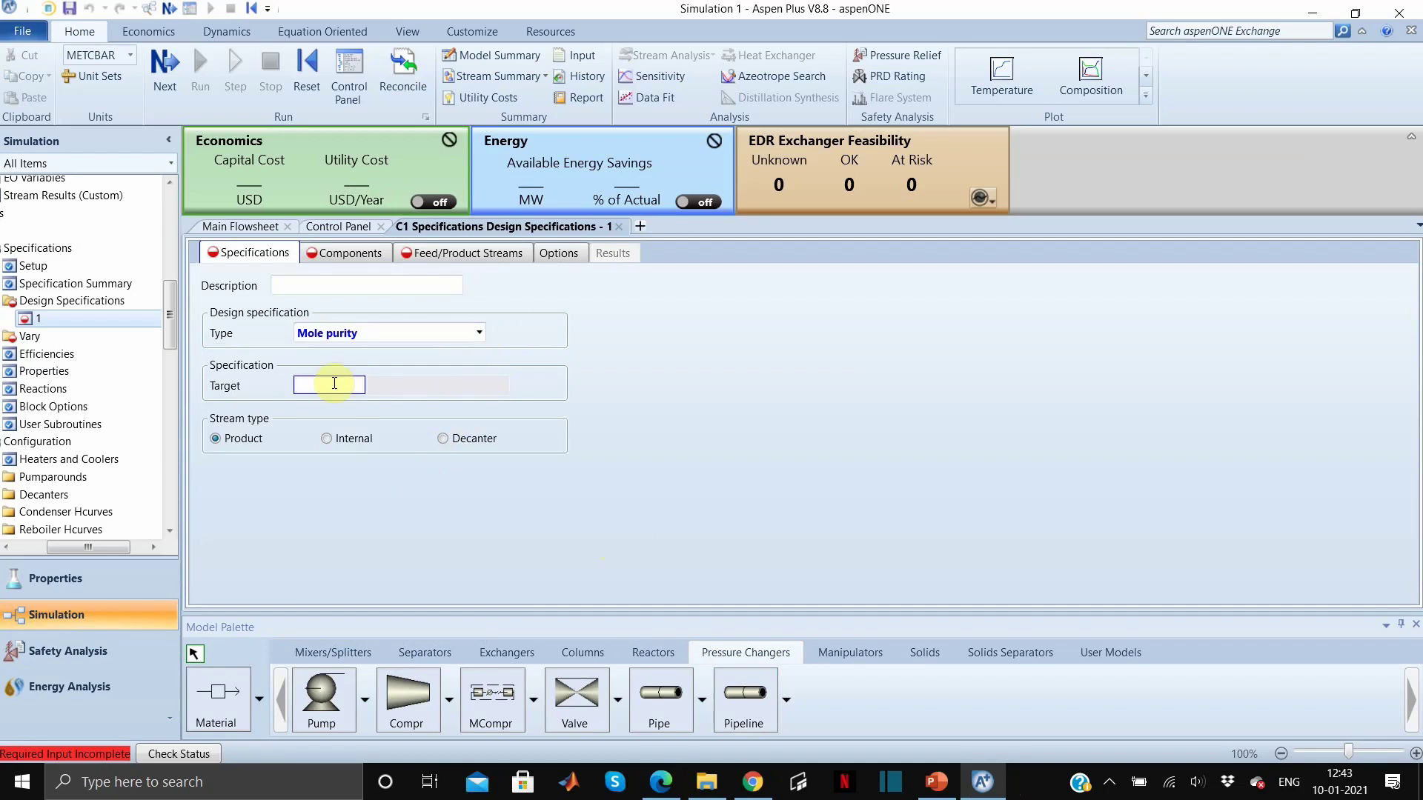
{"action": "type", "text": "0.02"}
{"action": "key", "text": "Return"}
- Apply the mole purity specification to component ISOBU-01 in product stream D1, and recheck the specification's settings
{"action": "left_click", "coordinate": [349, 252]}
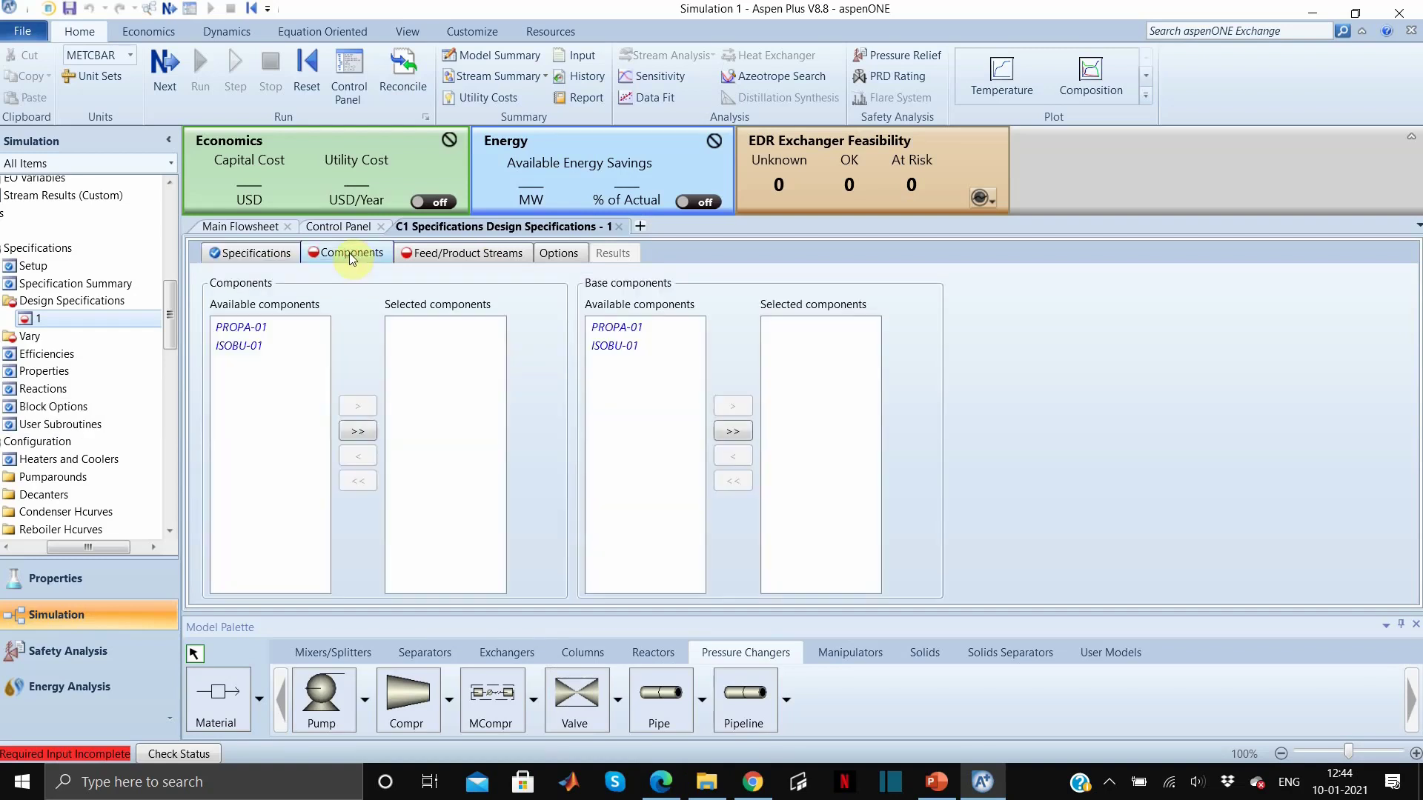
{"action": "left_click", "coordinate": [292, 353]}
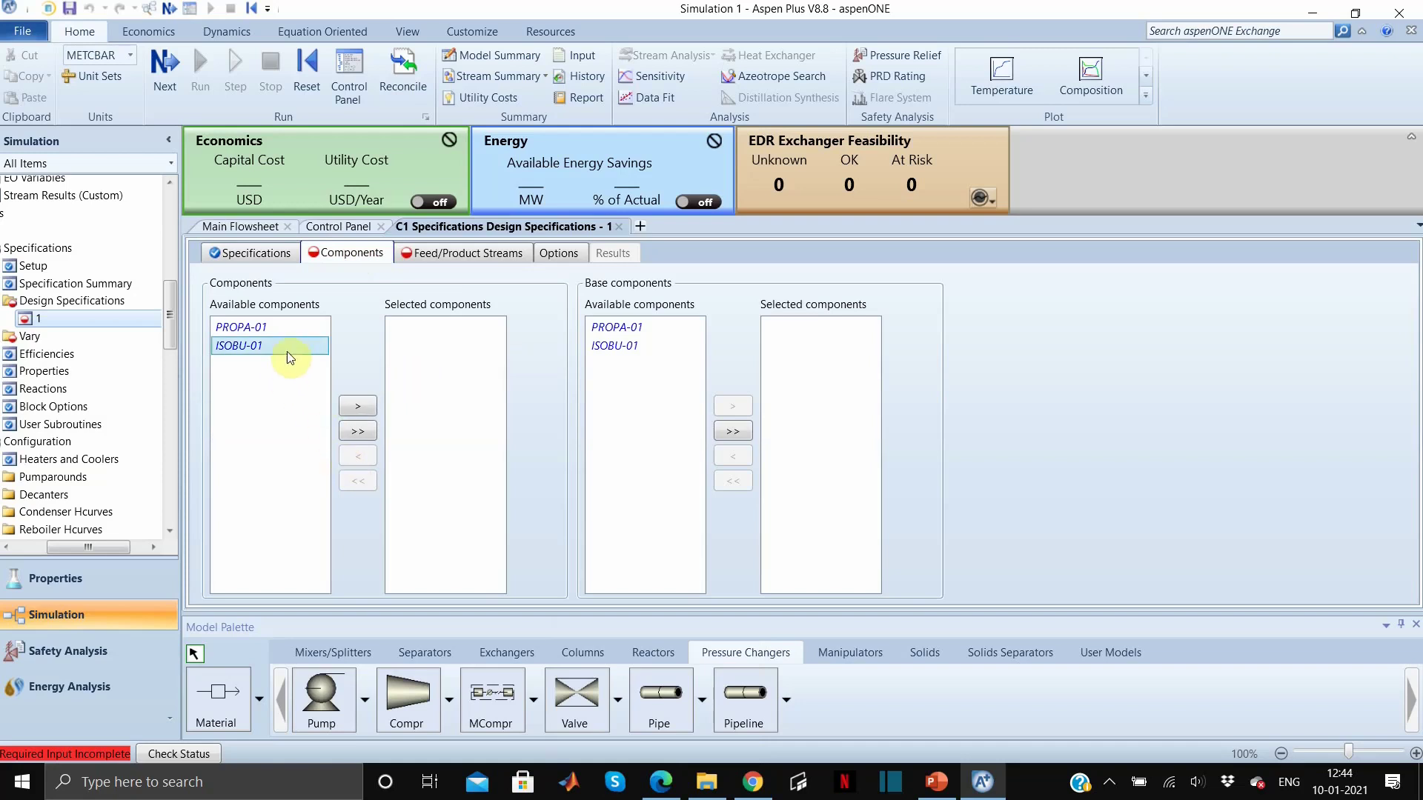
{"action": "left_click", "coordinate": [357, 409]}
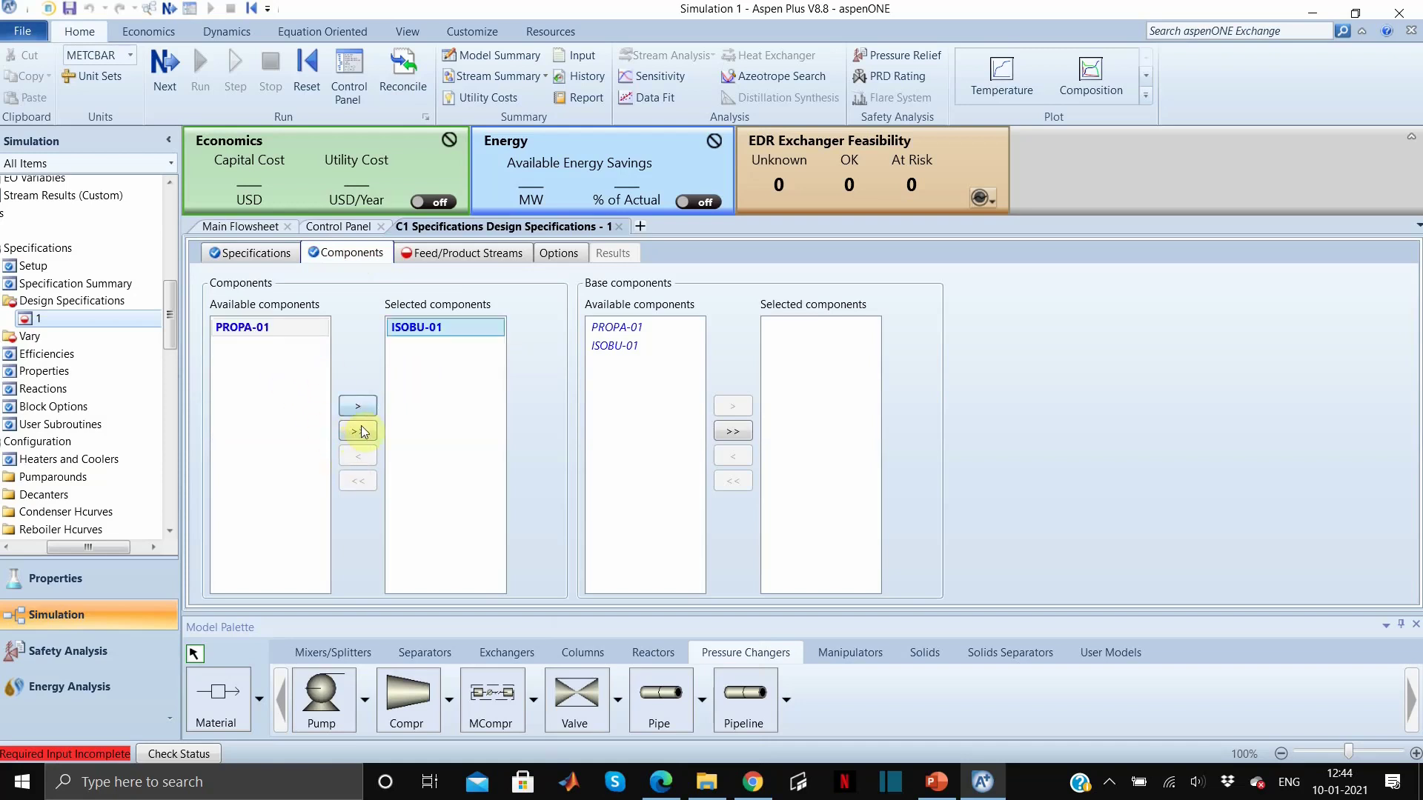
{"action": "left_click", "coordinate": [465, 254]}
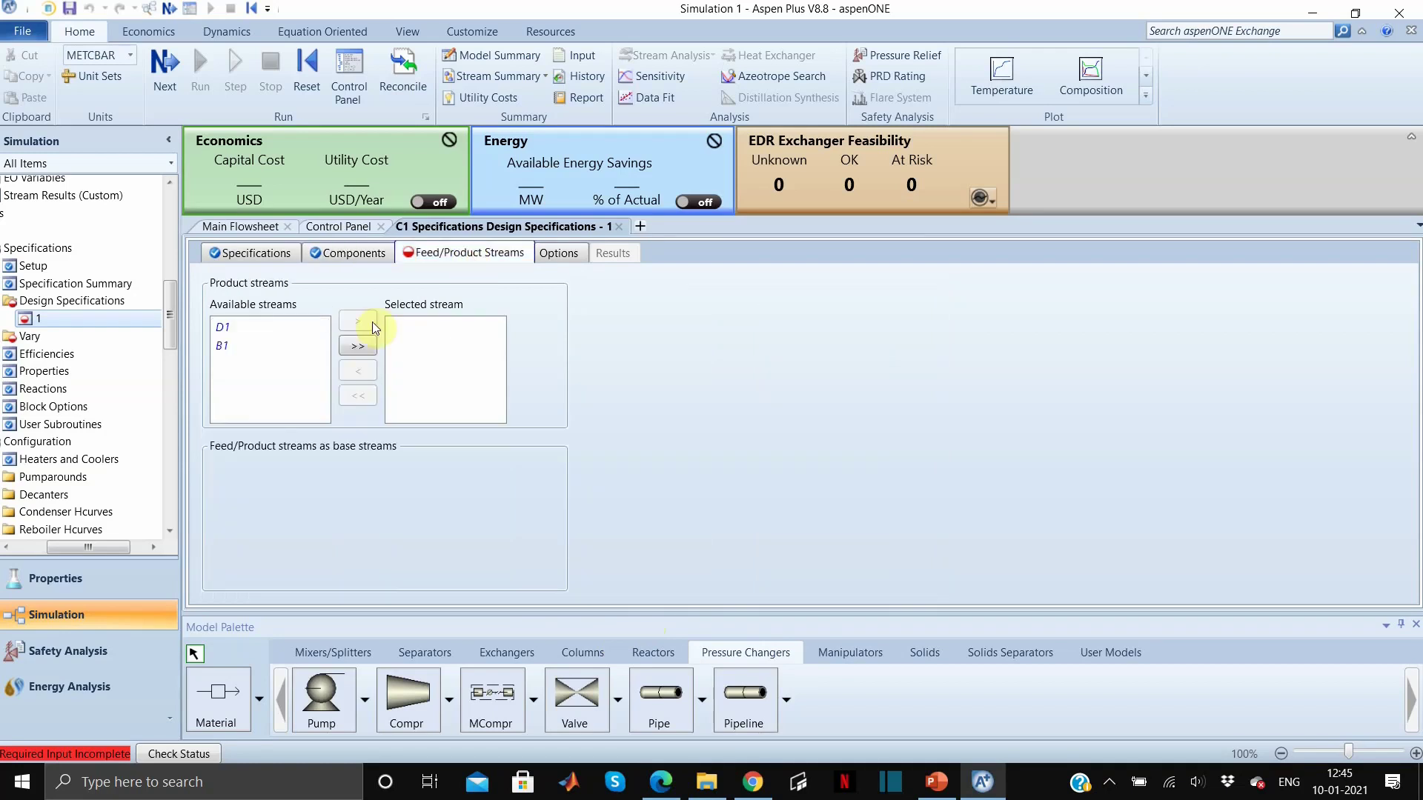
{"action": "left_click", "coordinate": [292, 327]}
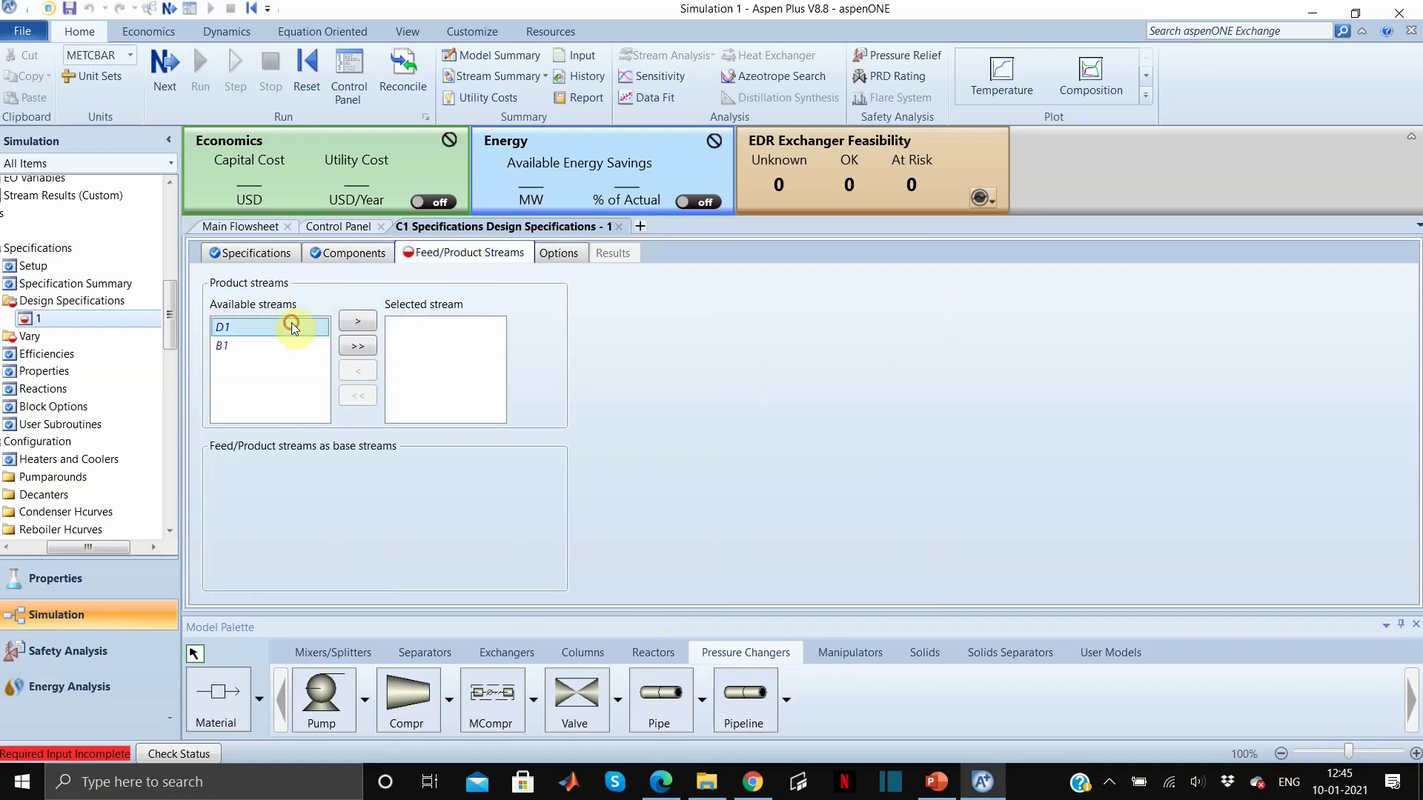
{"action": "left_click", "coordinate": [370, 323]}
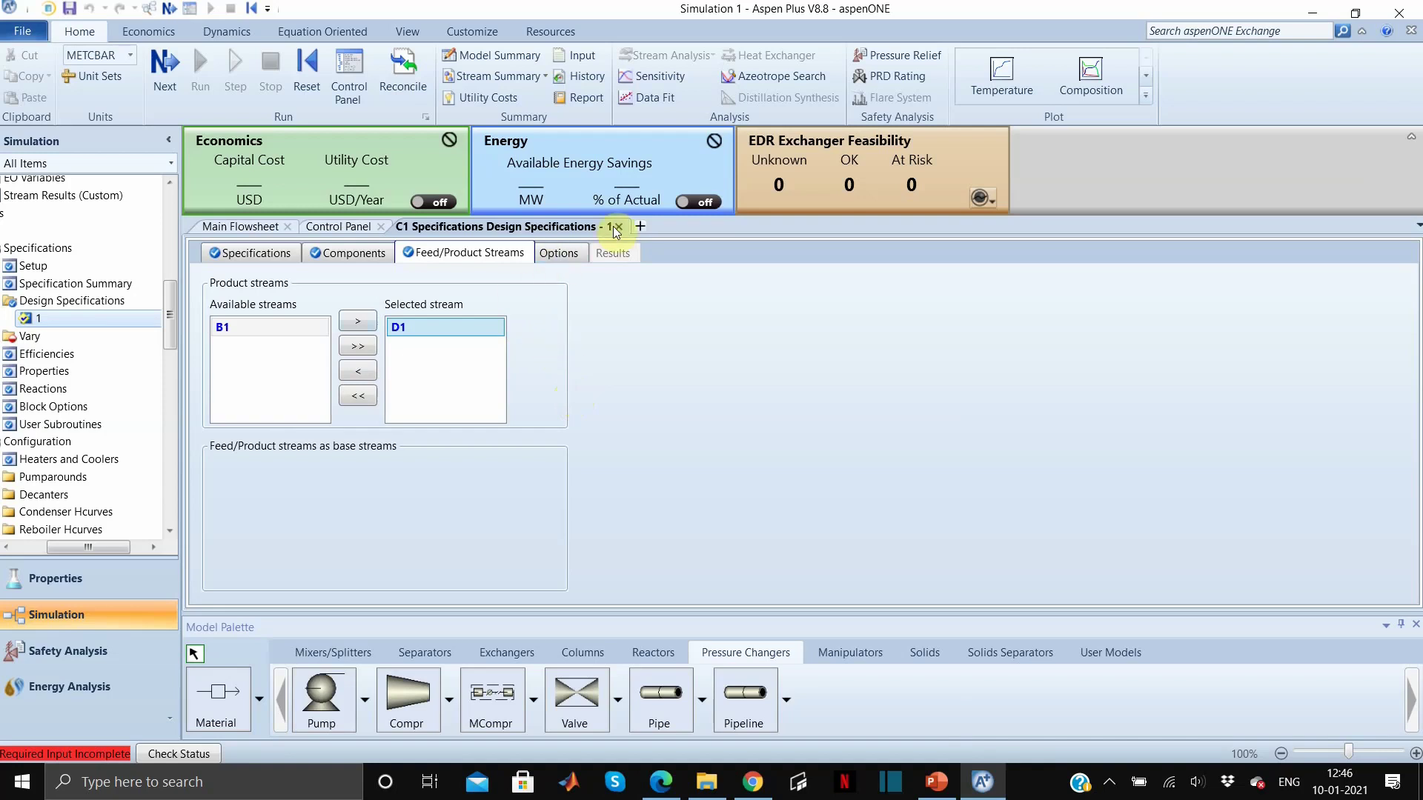
{"action": "left_click", "coordinate": [249, 252]}
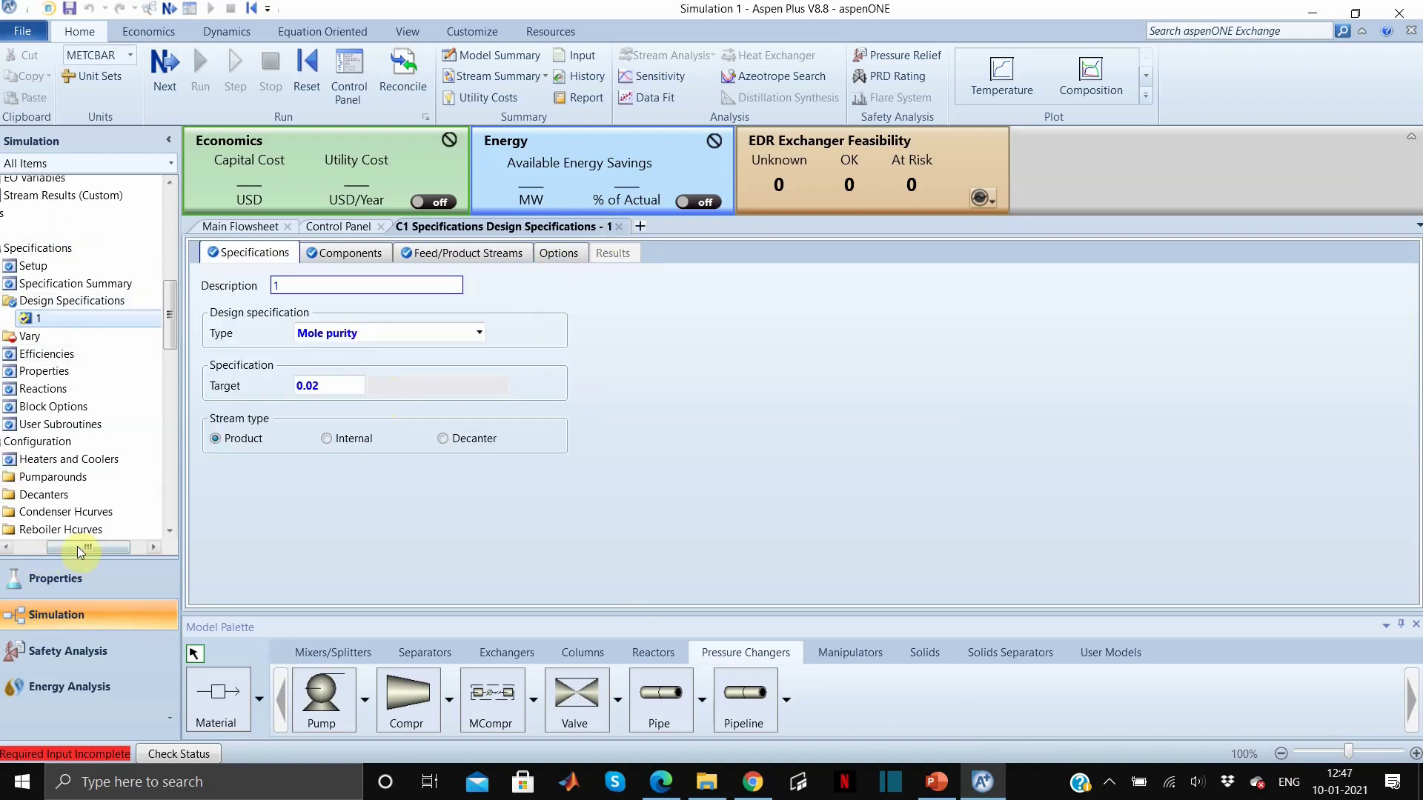
- Create a new Vary for column C1 with Distillate rate as the adjusted variable
{"action": "left_click_drag", "start_coordinate": [70, 547], "coordinate": [37, 547]}
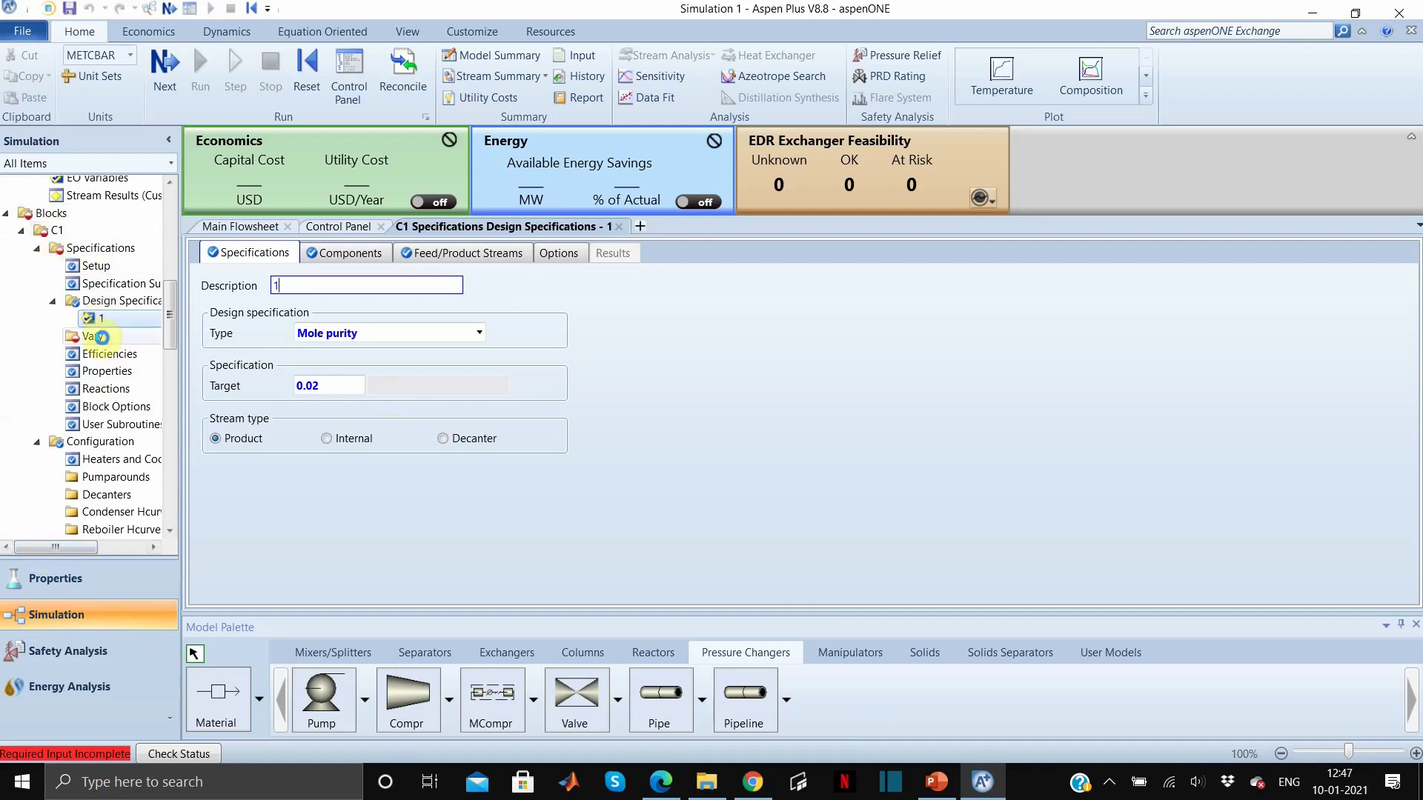
{"action": "left_click", "coordinate": [102, 338]}
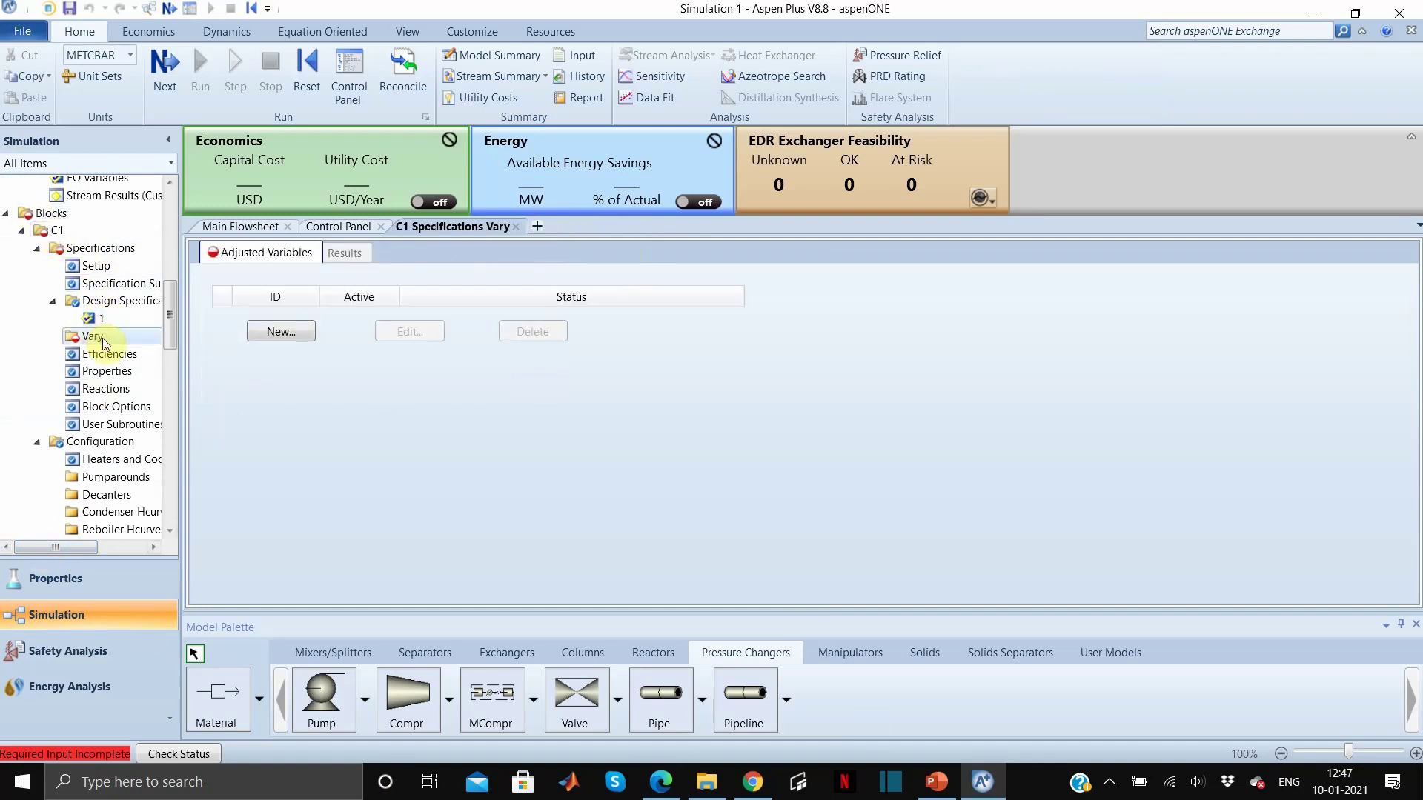
{"action": "left_click", "coordinate": [281, 331]}
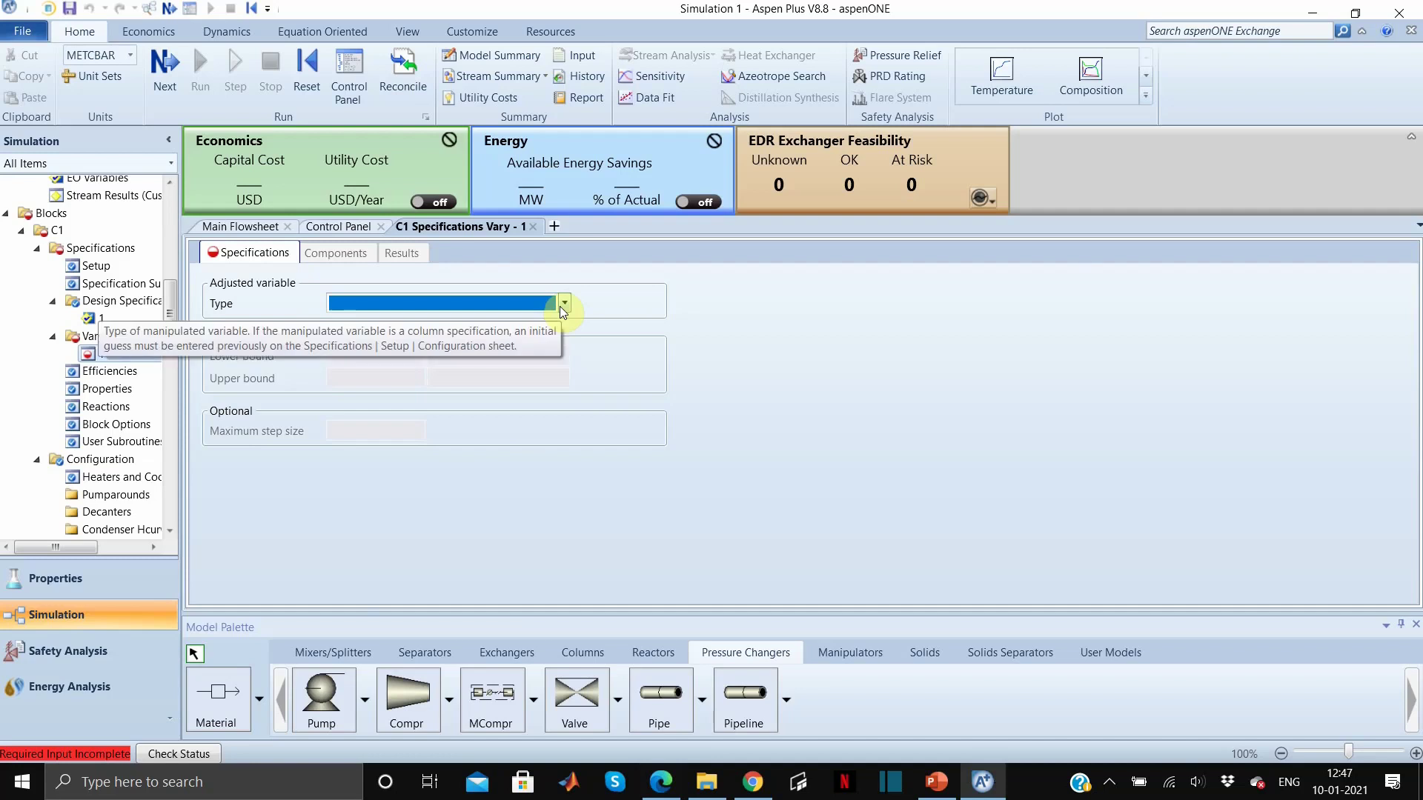
{"action": "left_click", "coordinate": [564, 304]}
{"action": "left_click", "coordinate": [429, 349]}
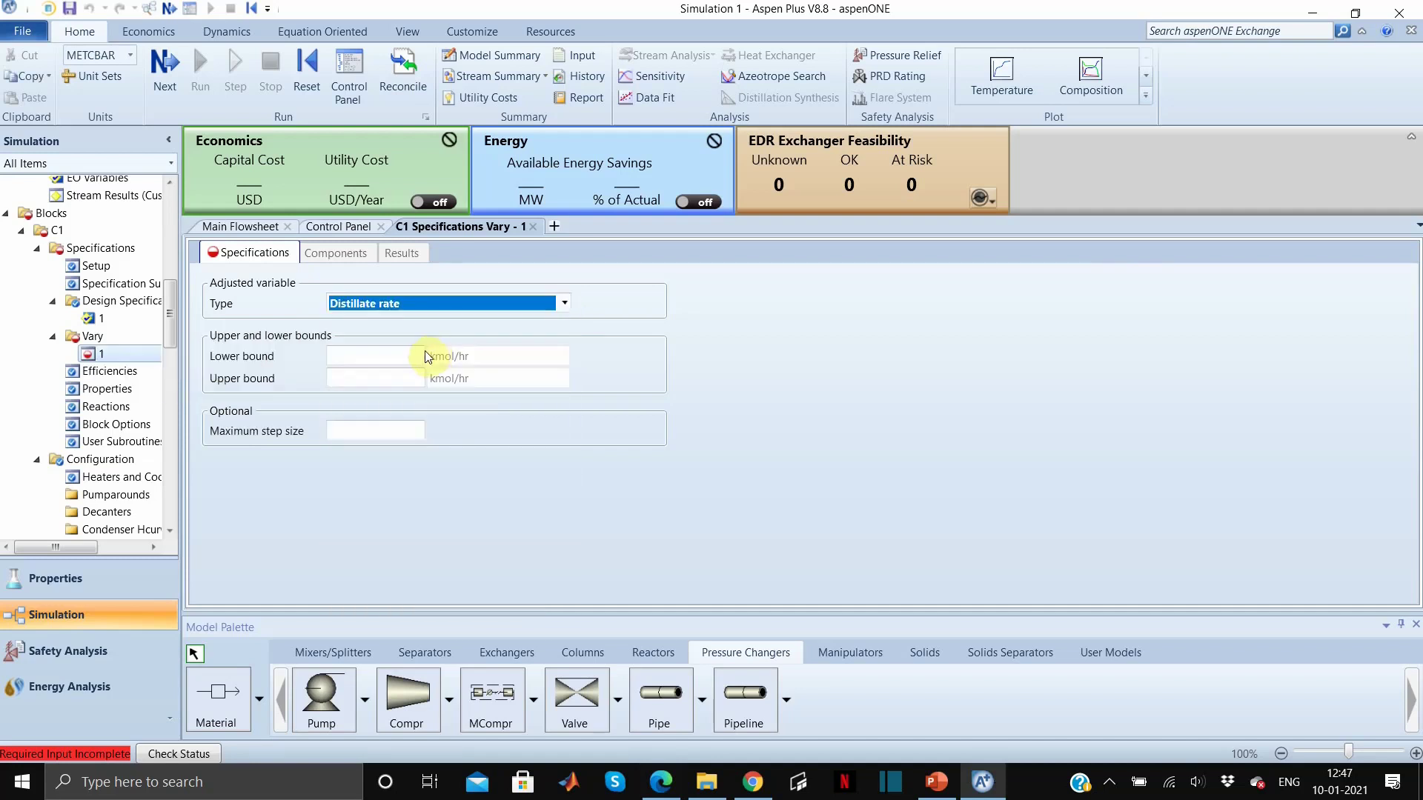
- Set the varied distillate rate's lower bound to 0.2 and upper bound to 0.6
{"action": "left_click", "coordinate": [392, 351]}
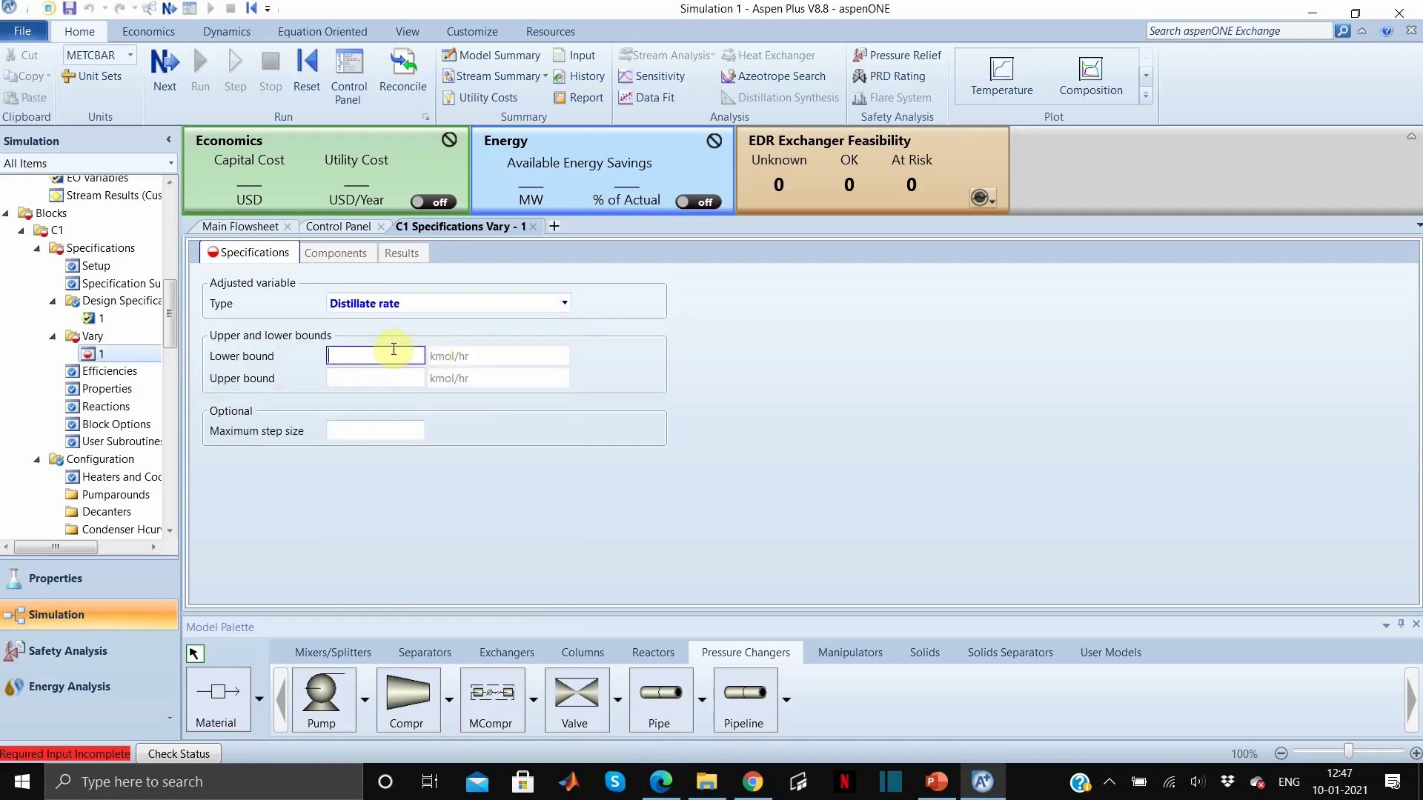
{"action": "type", "text": "0.2"}
{"action": "left_click", "coordinate": [377, 380]}
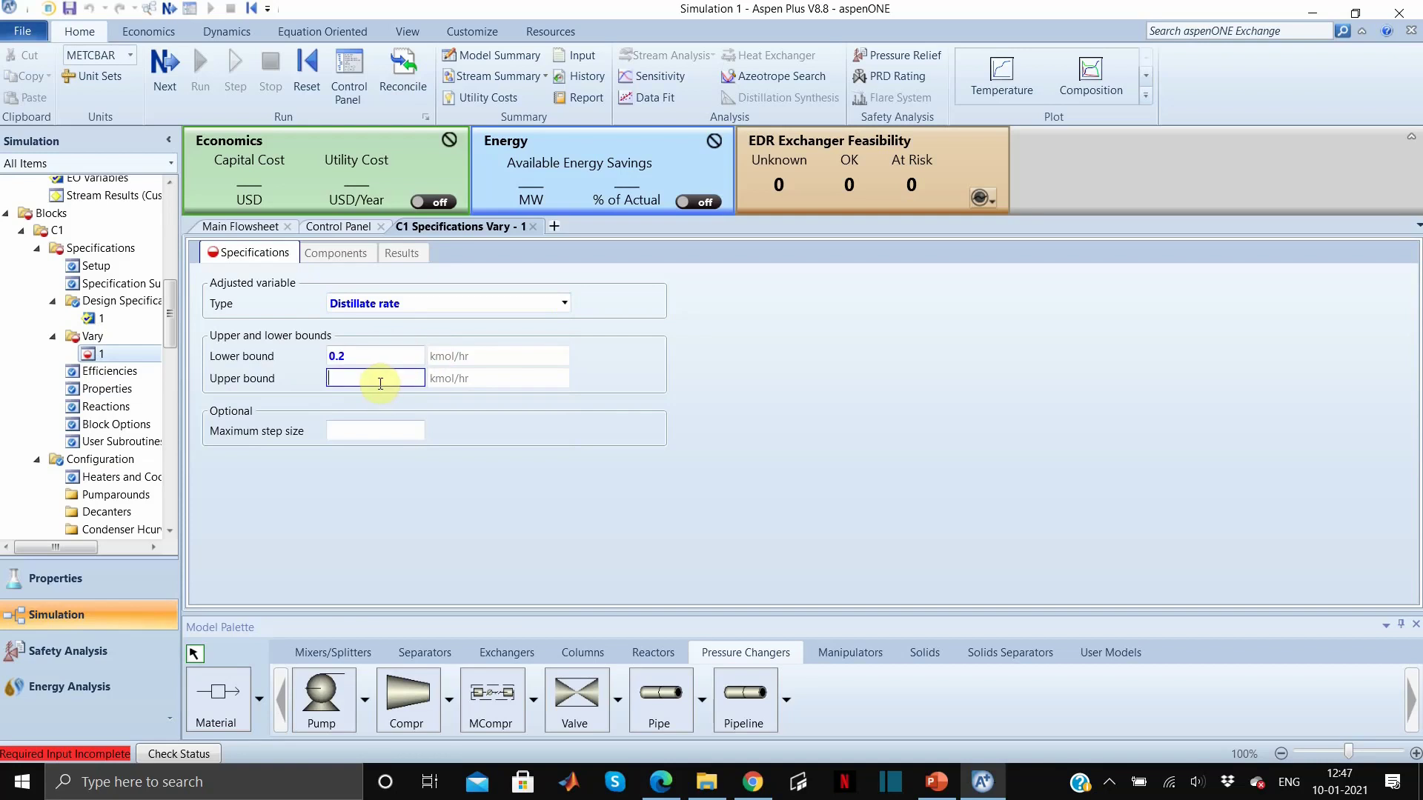
{"action": "type", "text": "0.6"}
{"action": "left_click", "coordinate": [356, 442]}
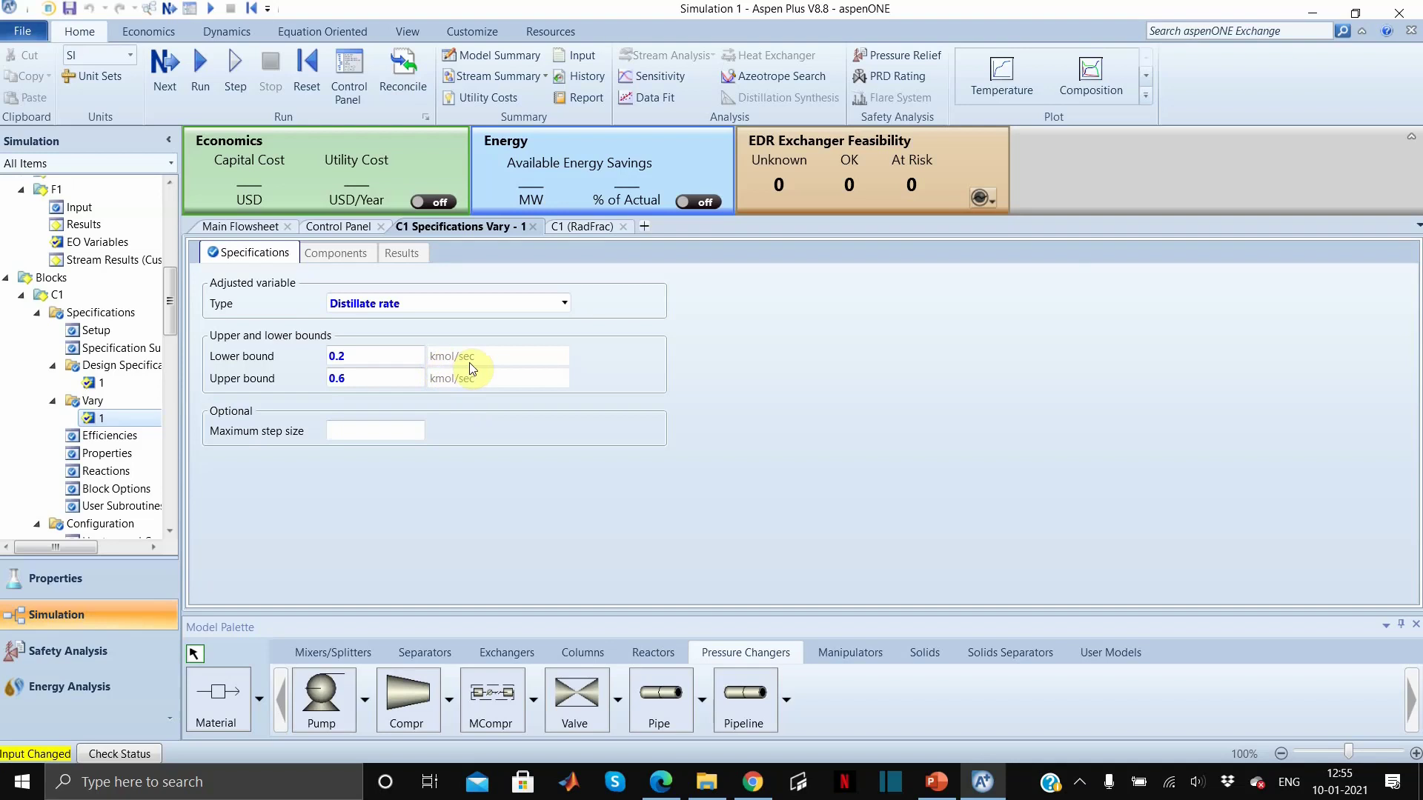
- Open the simulation's global setup specifications to check the global unit set
{"action": "scroll", "coordinate": [82, 222], "scroll_direction": "up", "scroll_amount": 8}
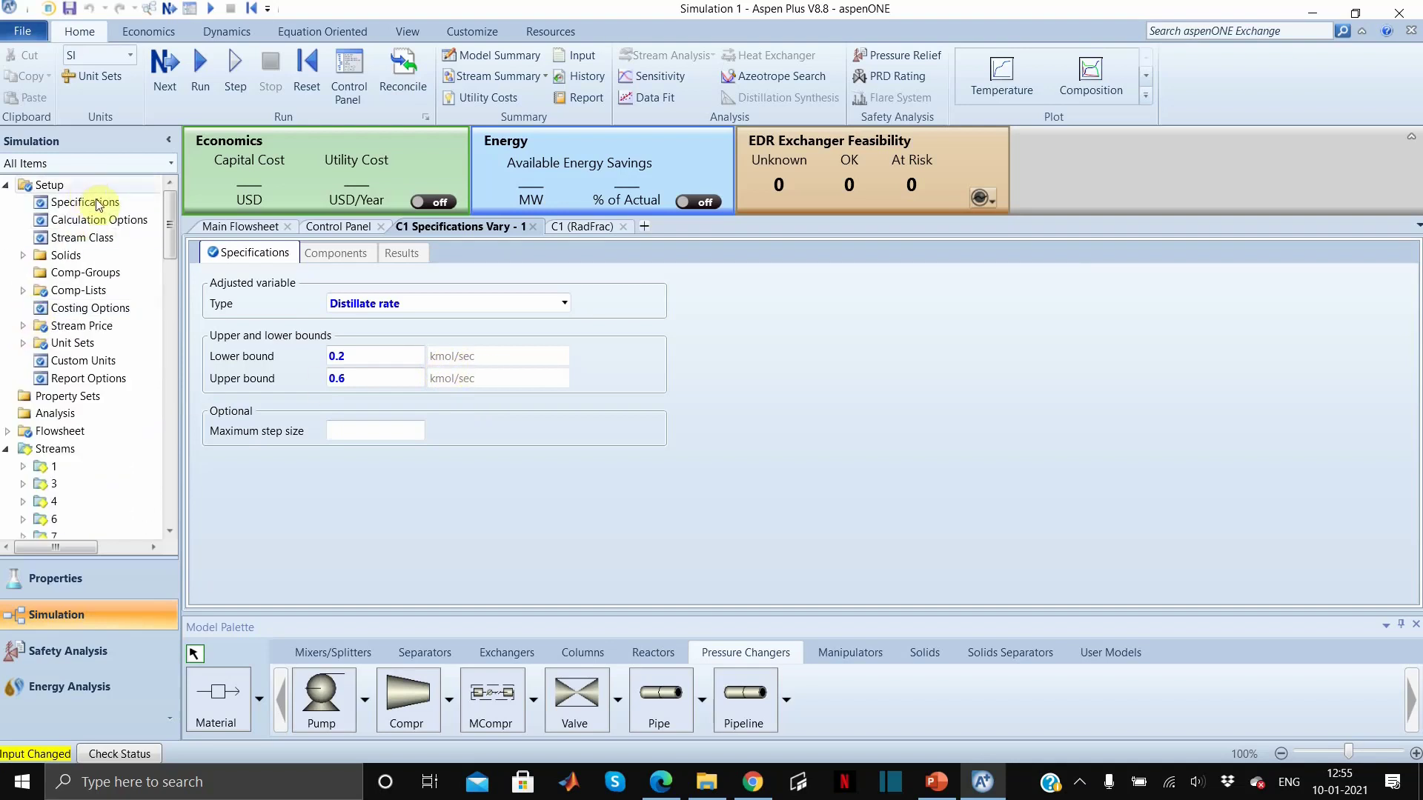
{"action": "left_click", "coordinate": [85, 202]}
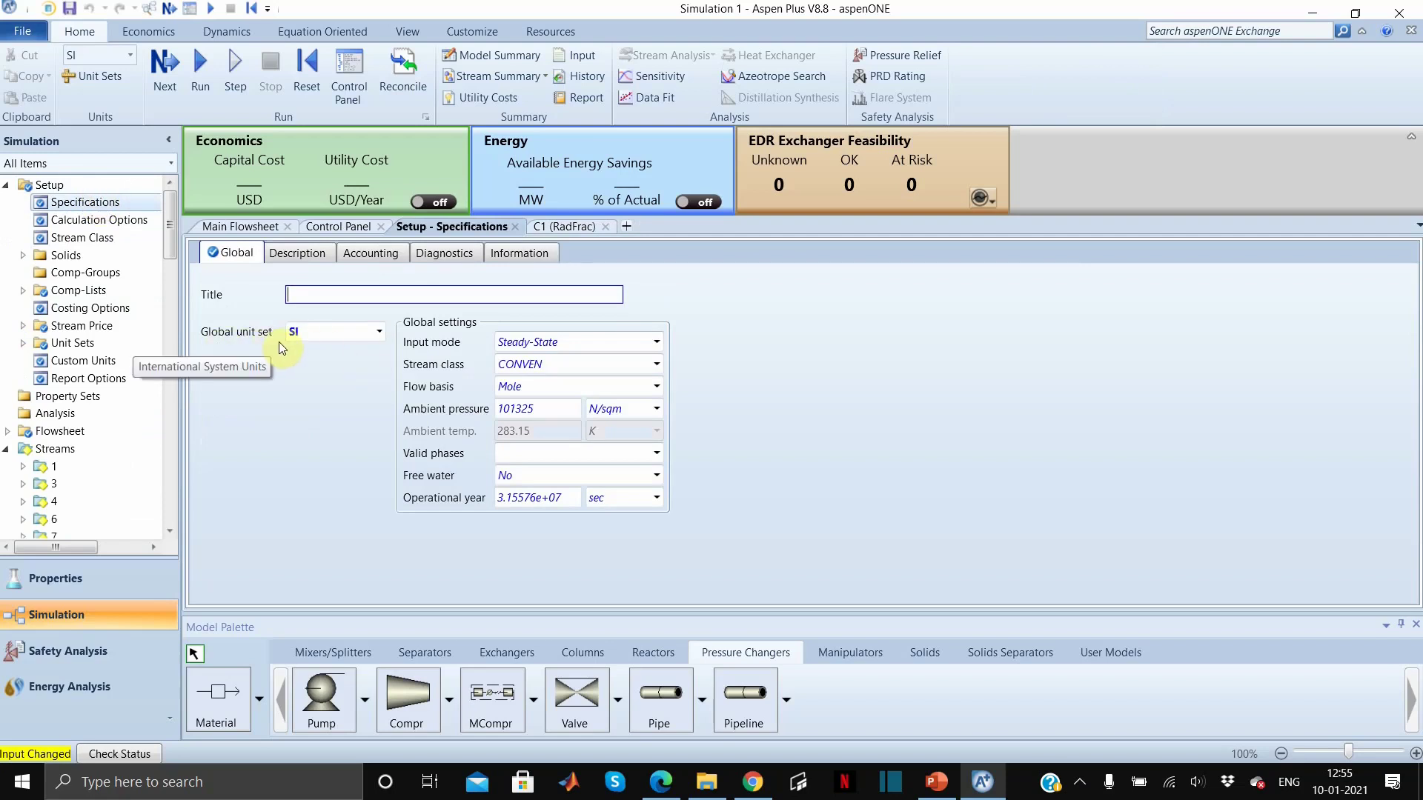
- Return to the C1 distillate rate Vary, reinitialize the whole simulation, and run it
{"action": "scroll", "coordinate": [93, 380], "scroll_direction": "down", "scroll_amount": 3}
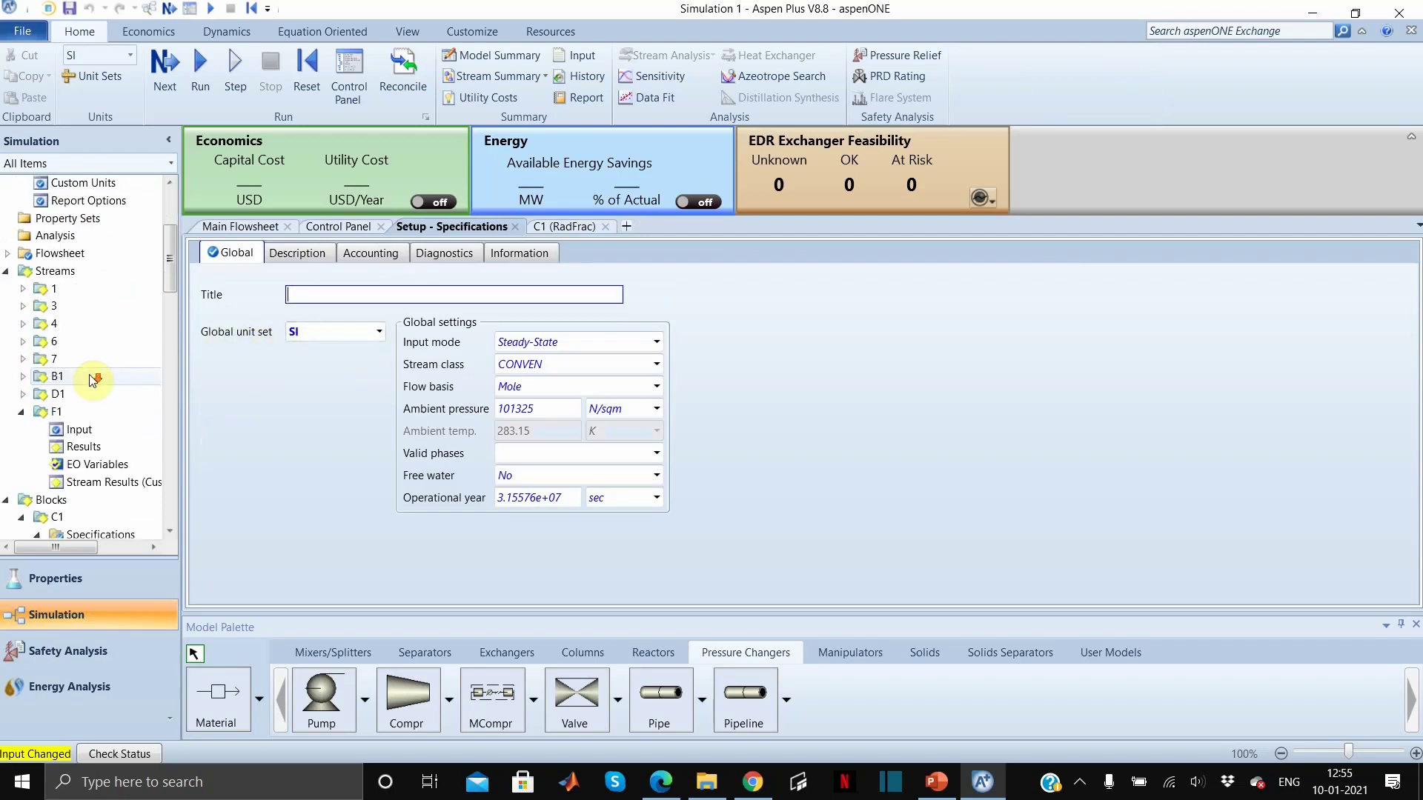
{"action": "scroll", "coordinate": [93, 379], "scroll_direction": "down", "scroll_amount": 12}
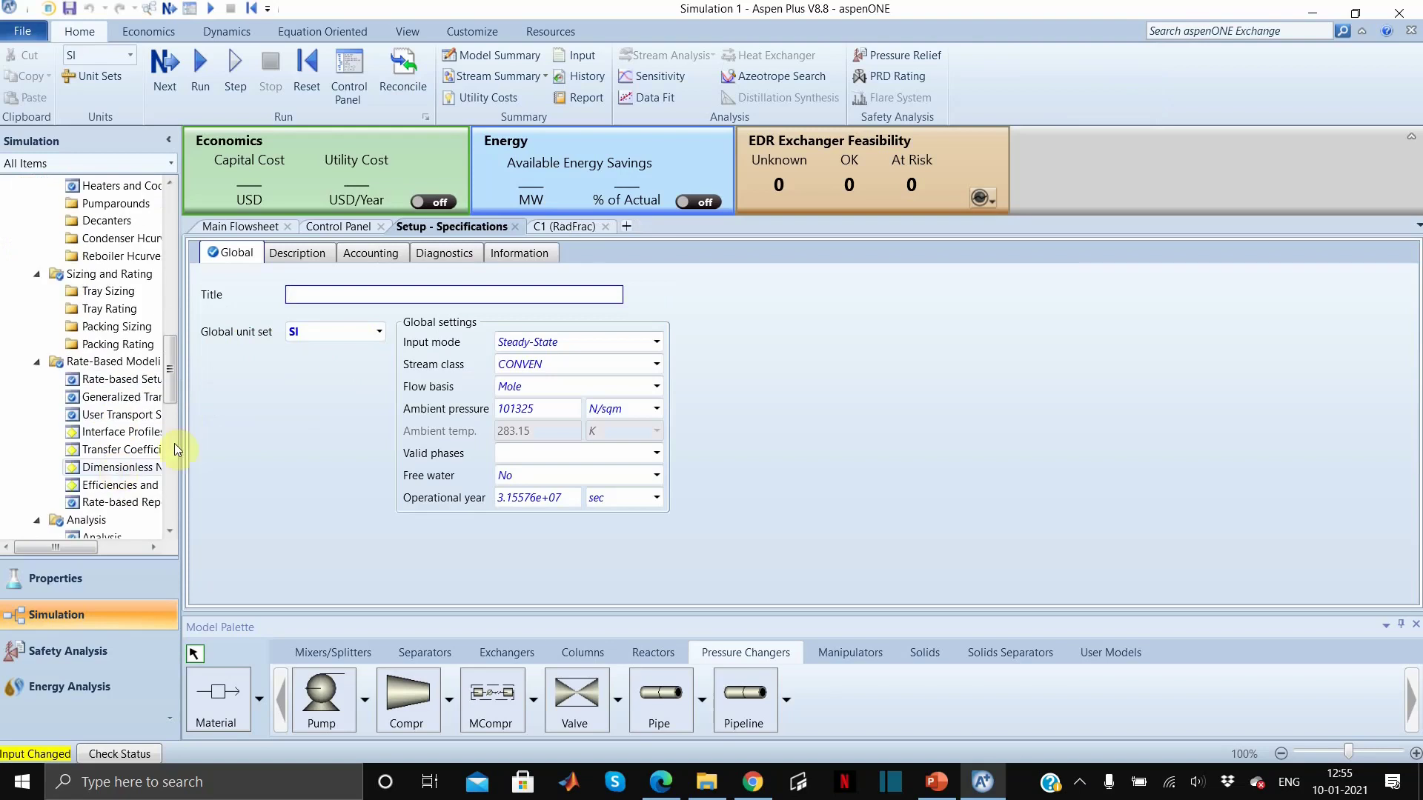
{"action": "left_click", "coordinate": [563, 226]}
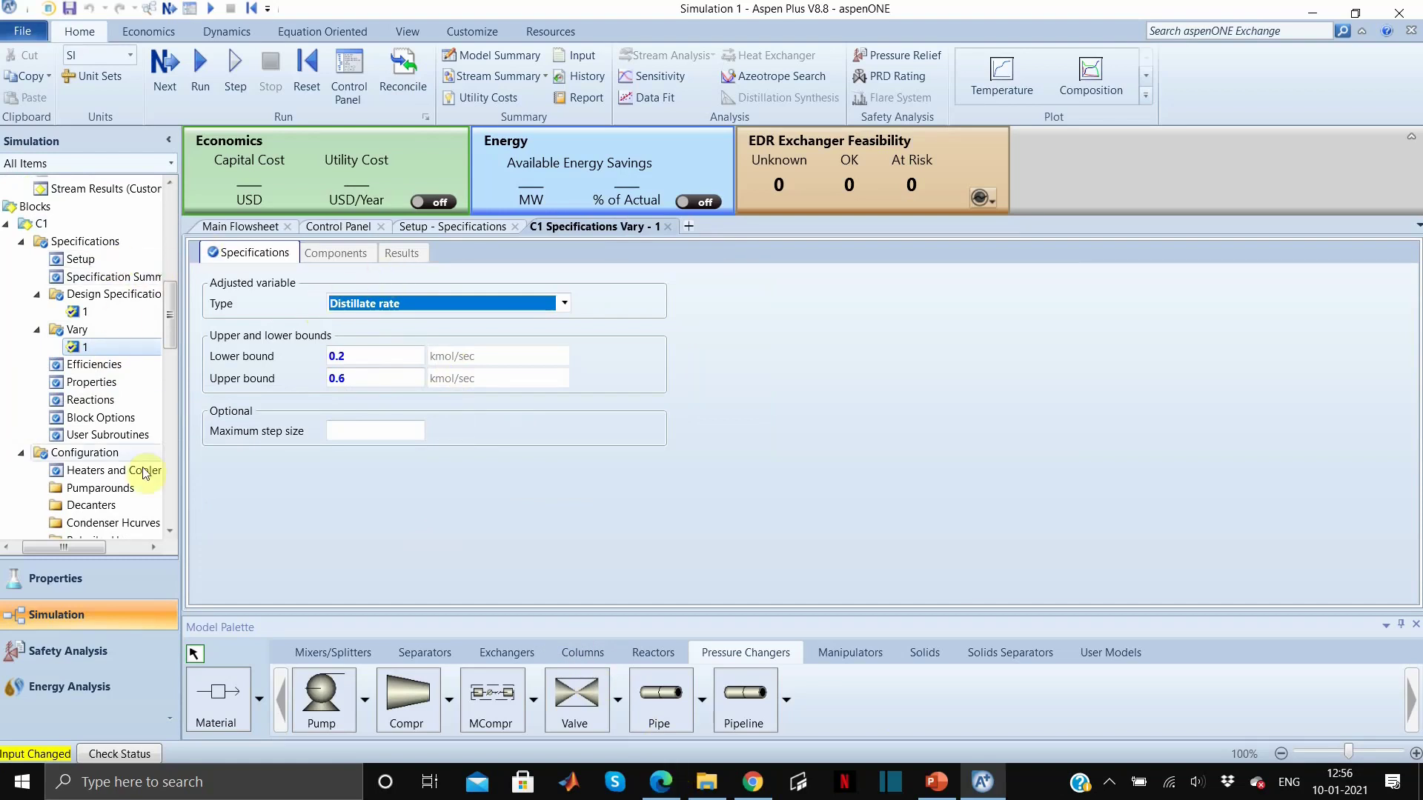
{"action": "left_click", "coordinate": [305, 70]}
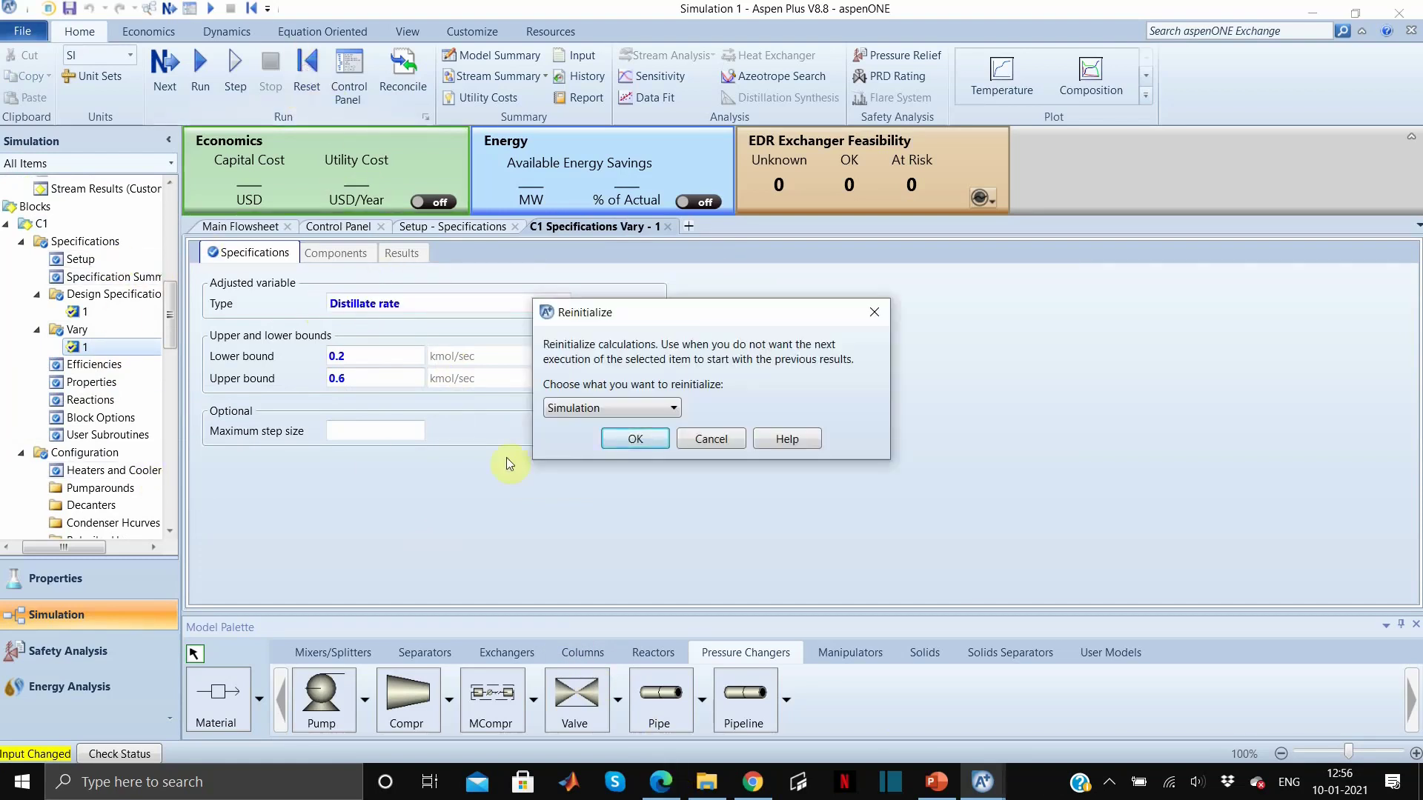
{"action": "left_click", "coordinate": [655, 439]}
{"action": "left_click", "coordinate": [784, 417]}
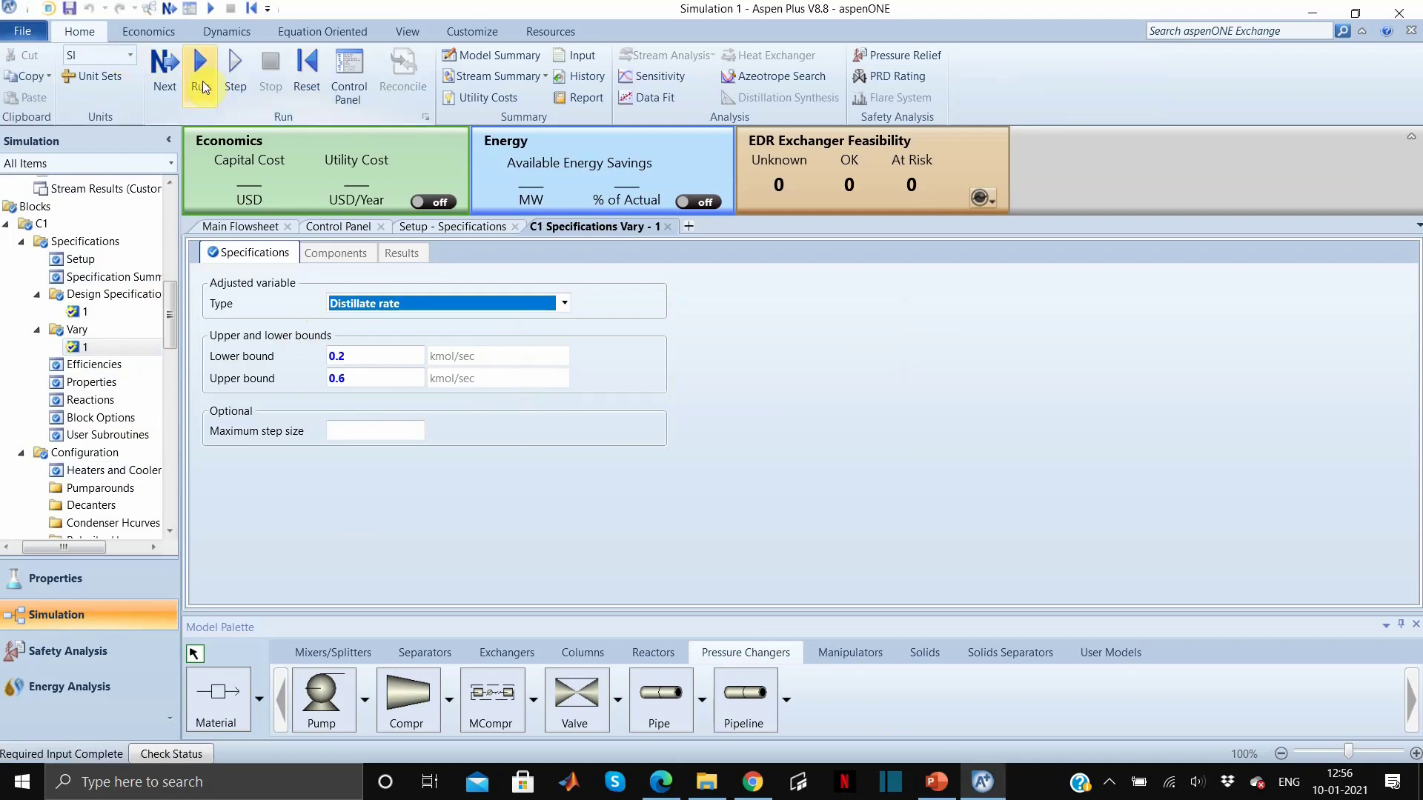
{"action": "left_click", "coordinate": [207, 82]}
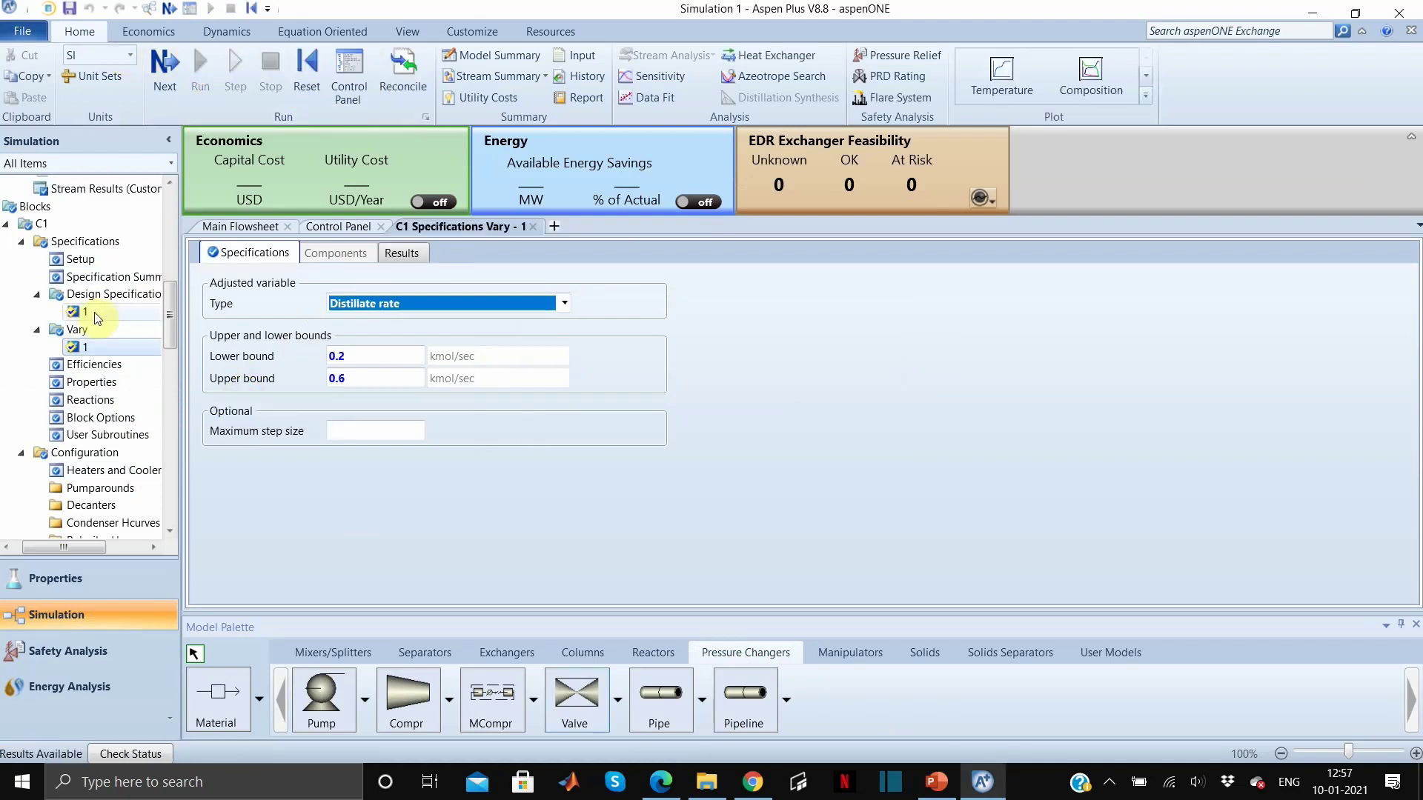
- Open column C1's stream results to check the propane and isobutane mole fractions in D1 and B1
{"action": "scroll", "coordinate": [103, 326], "scroll_direction": "down", "scroll_amount": 1}
{"action": "scroll", "coordinate": [104, 327], "scroll_direction": "down", "scroll_amount": 7}
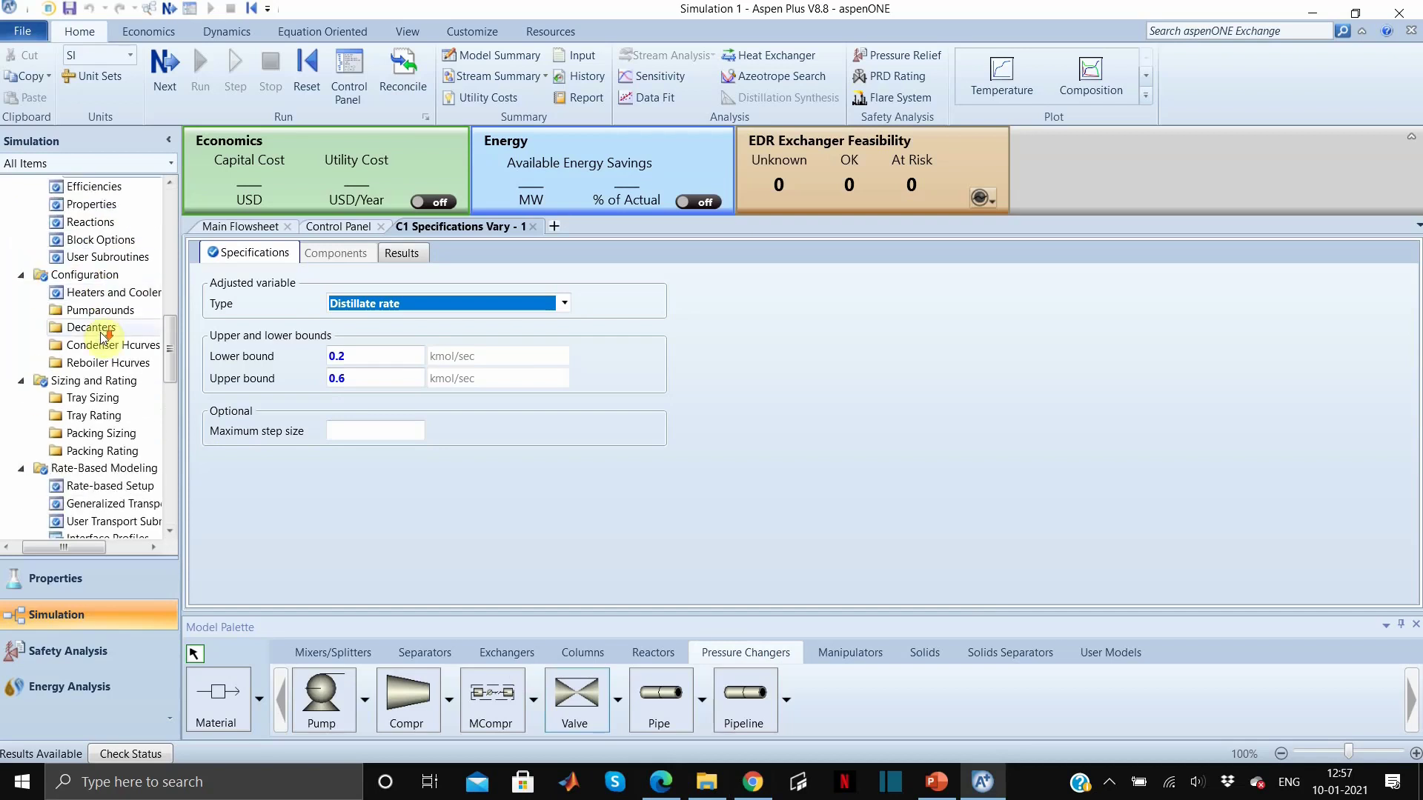
{"action": "scroll", "coordinate": [102, 340], "scroll_direction": "down", "scroll_amount": 4}
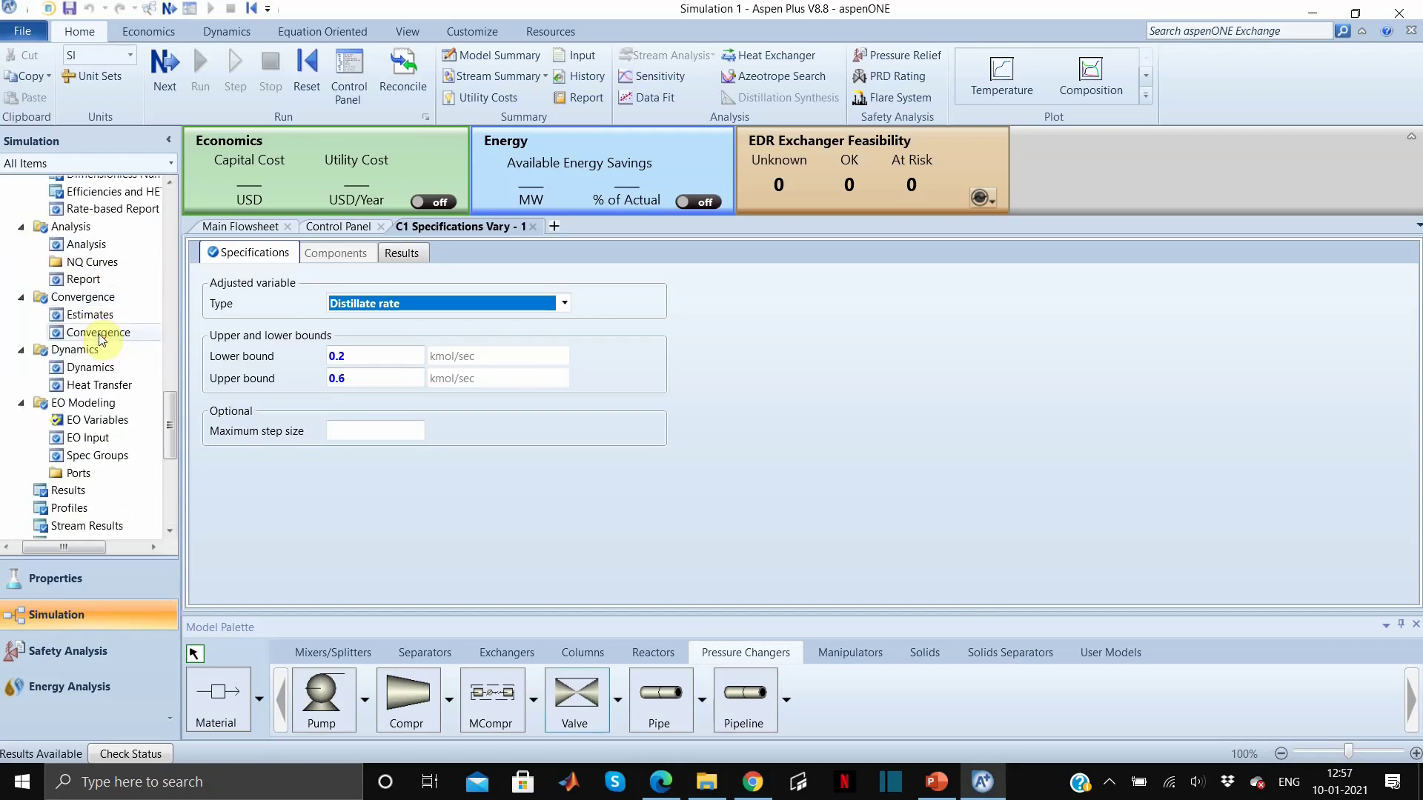
{"action": "scroll", "coordinate": [90, 486], "scroll_direction": "down", "scroll_amount": 4}
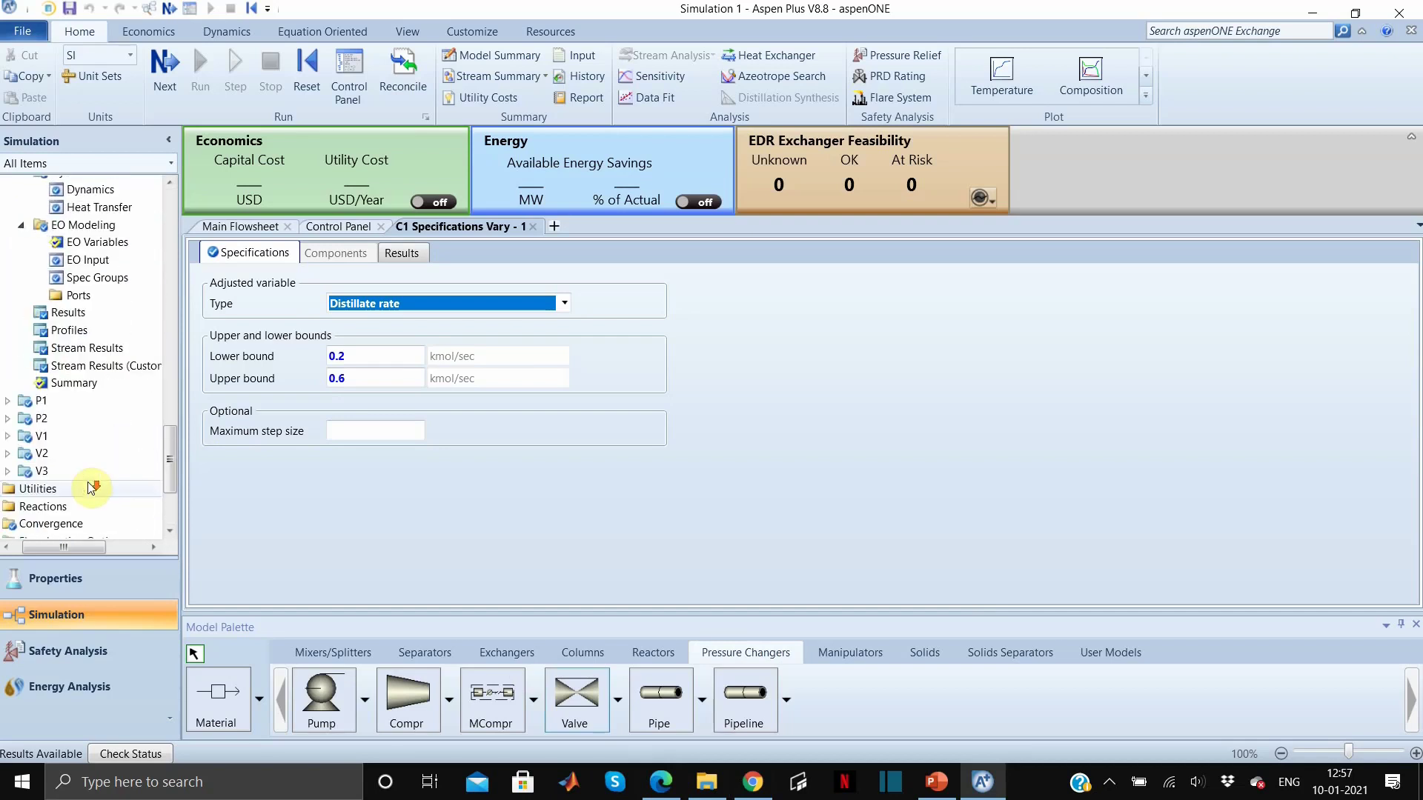
{"action": "left_click", "coordinate": [116, 355]}
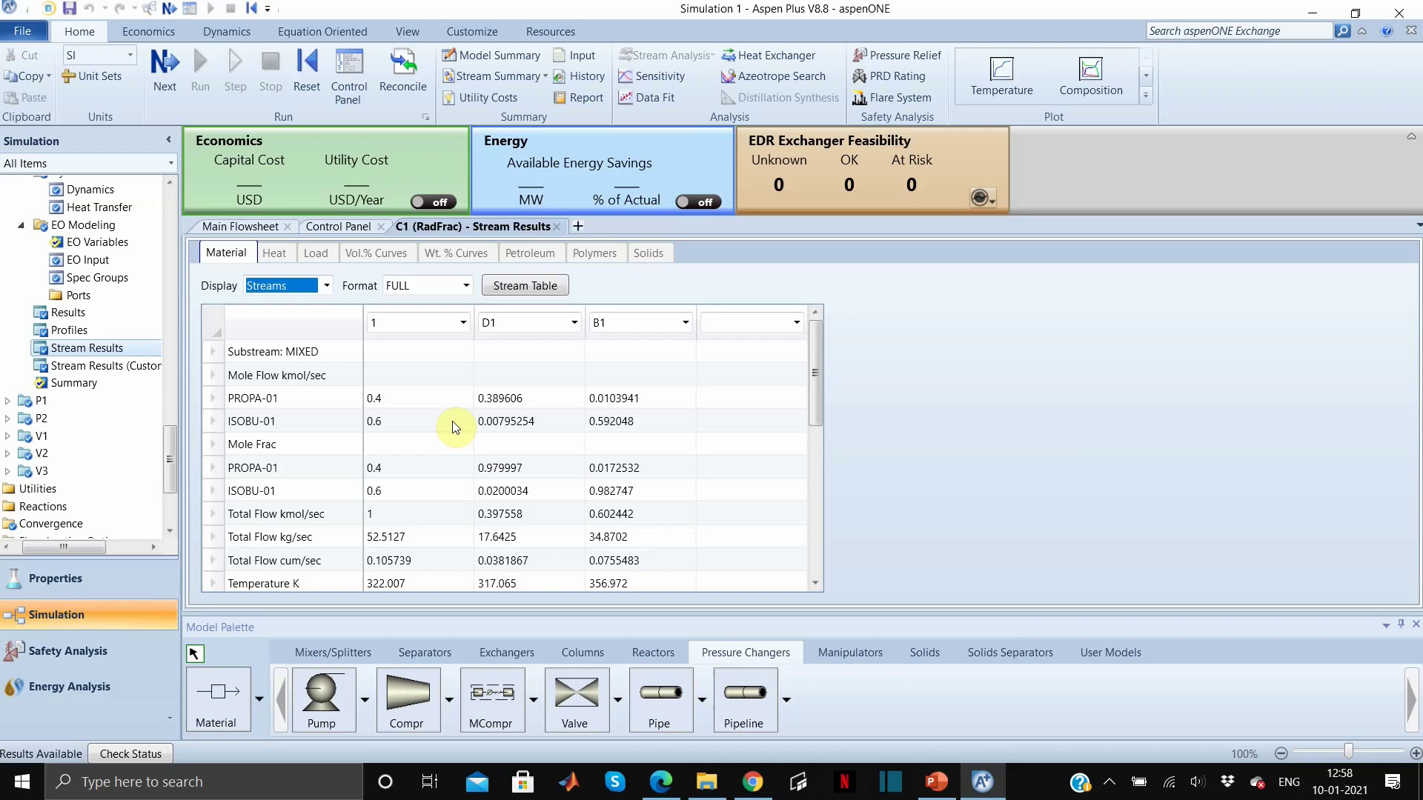
- Create a second design specification for column C1 of type Mole purity with a target of 0.01
{"action": "scroll", "coordinate": [100, 330], "scroll_direction": "up", "scroll_amount": 3}
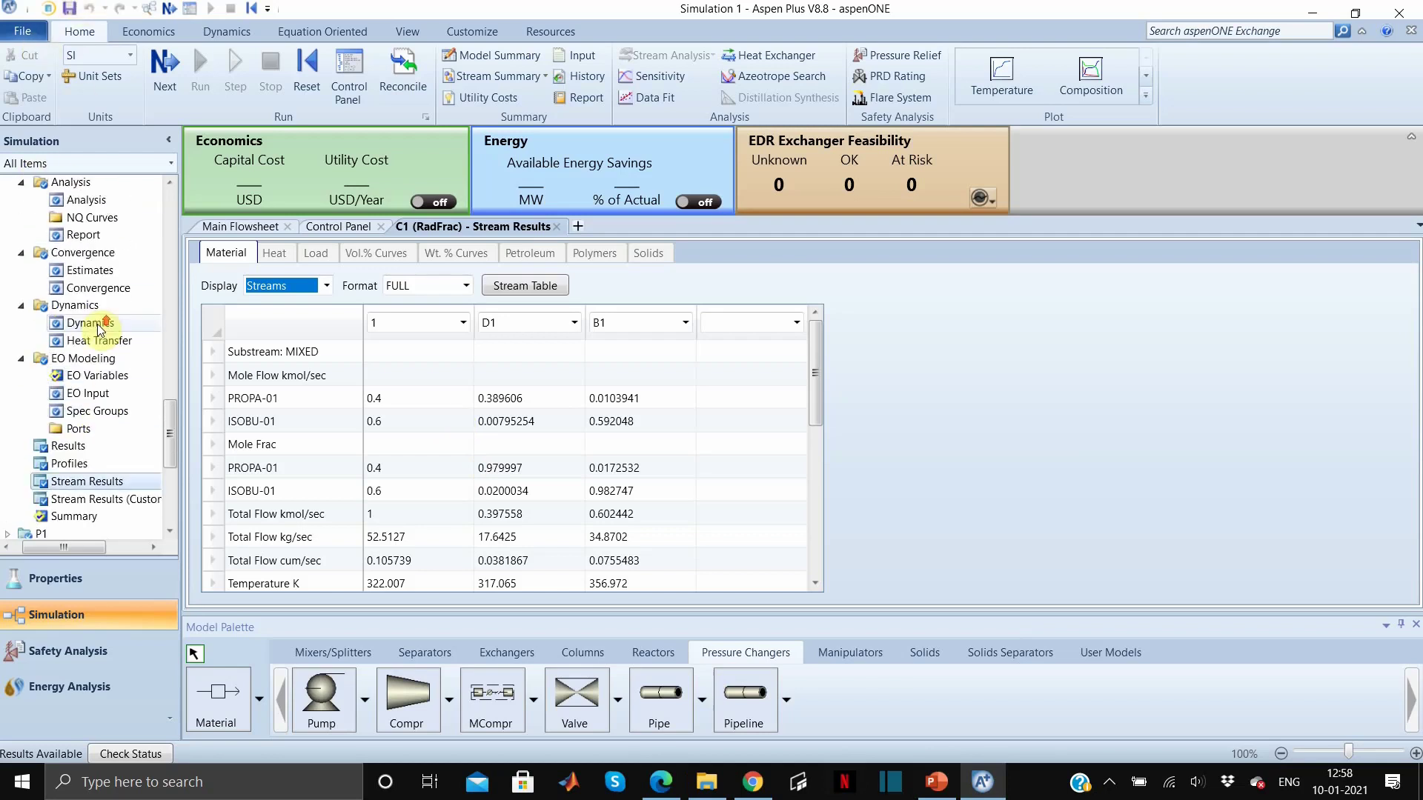
{"action": "scroll", "coordinate": [100, 329], "scroll_direction": "up", "scroll_amount": 6}
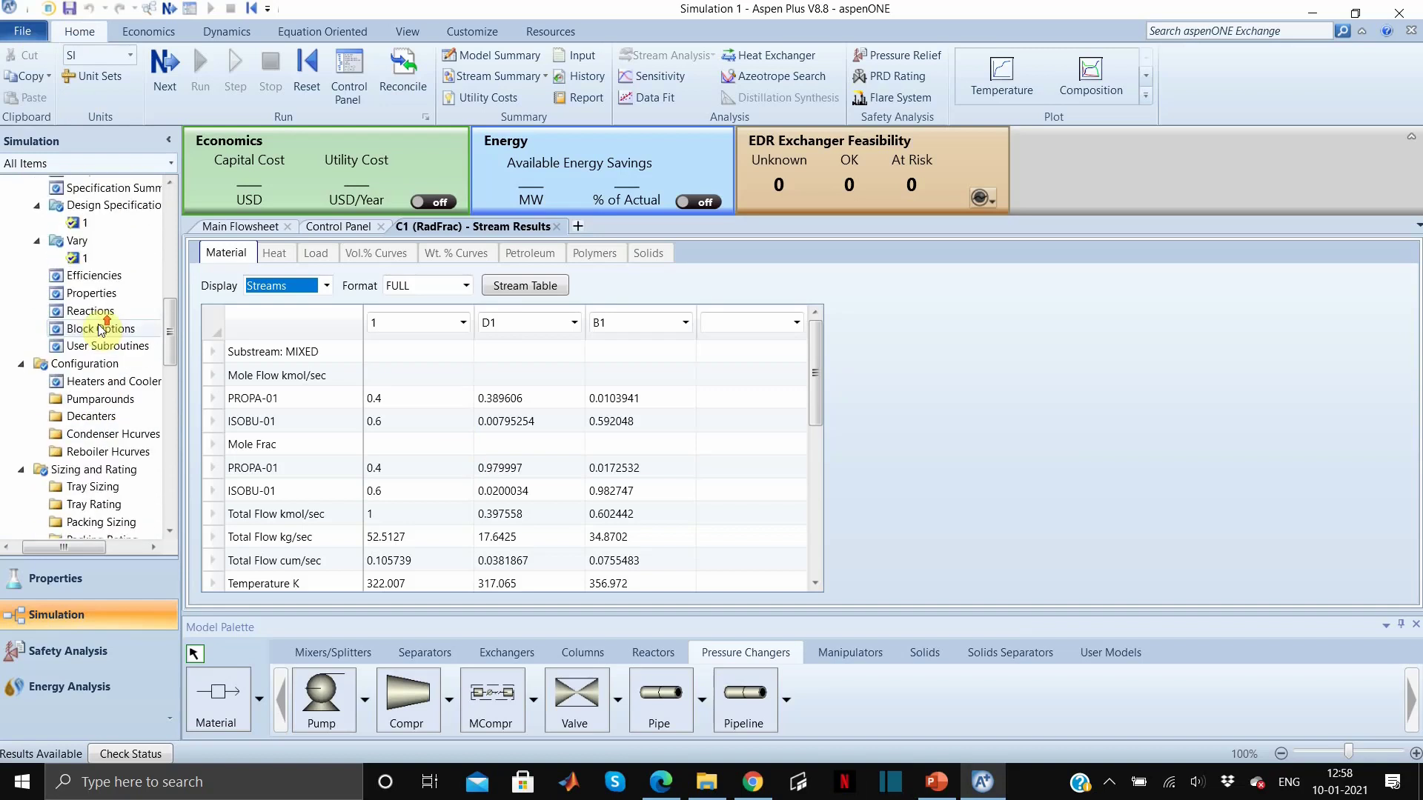
{"action": "scroll", "coordinate": [102, 330], "scroll_direction": "up", "scroll_amount": 3}
{"action": "left_click", "coordinate": [102, 295]}
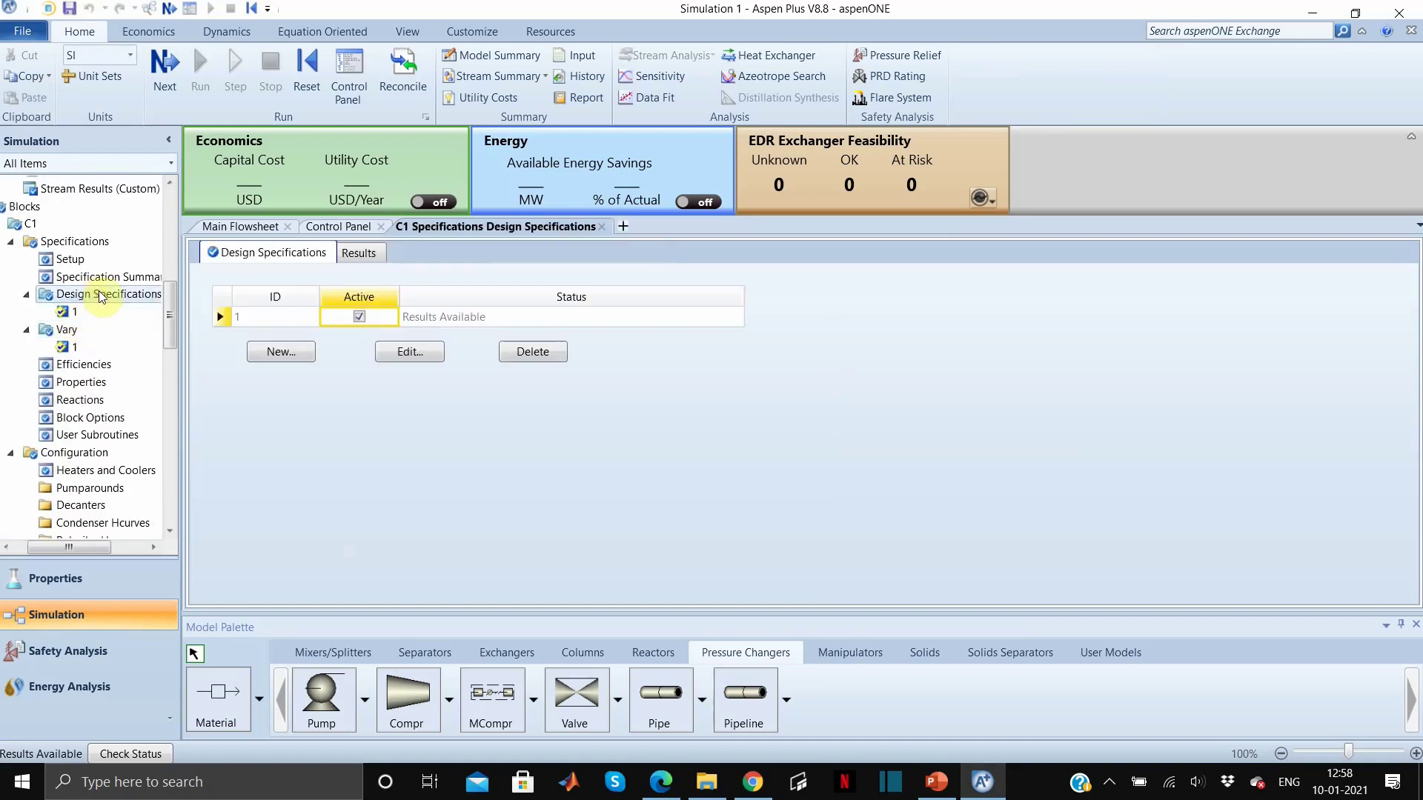
{"action": "left_click", "coordinate": [308, 353]}
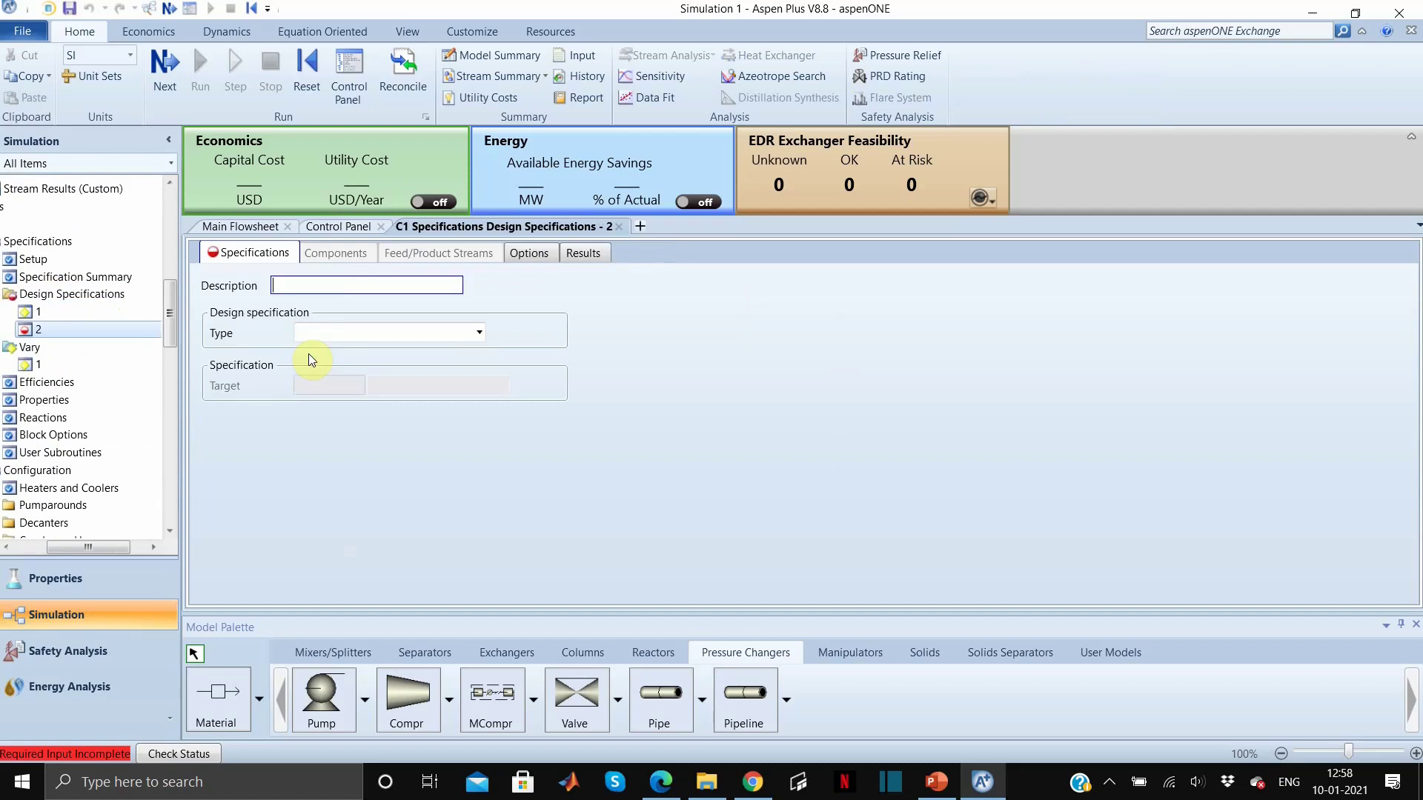
{"action": "left_click", "coordinate": [478, 334]}
{"action": "left_click", "coordinate": [406, 354]}
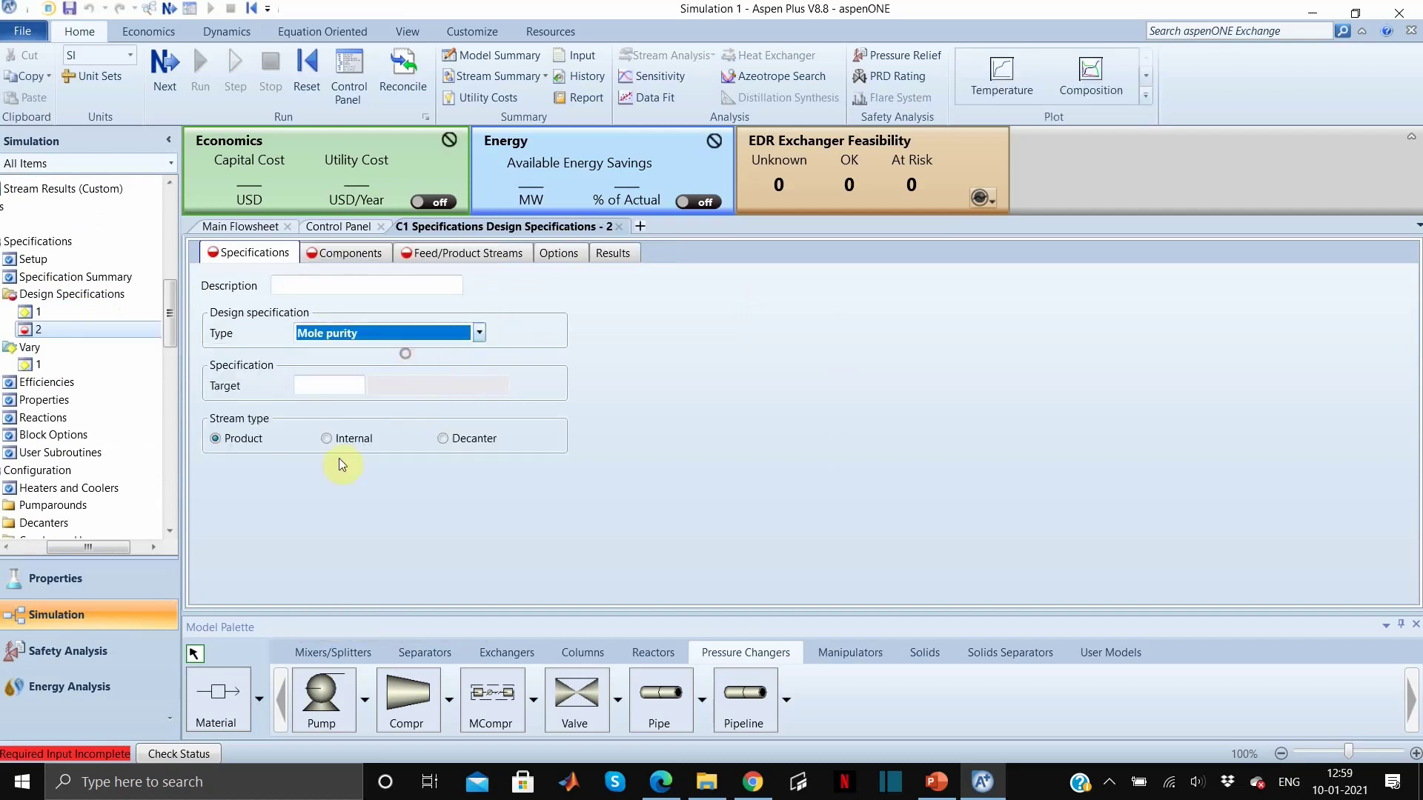
{"action": "left_click", "coordinate": [308, 386]}
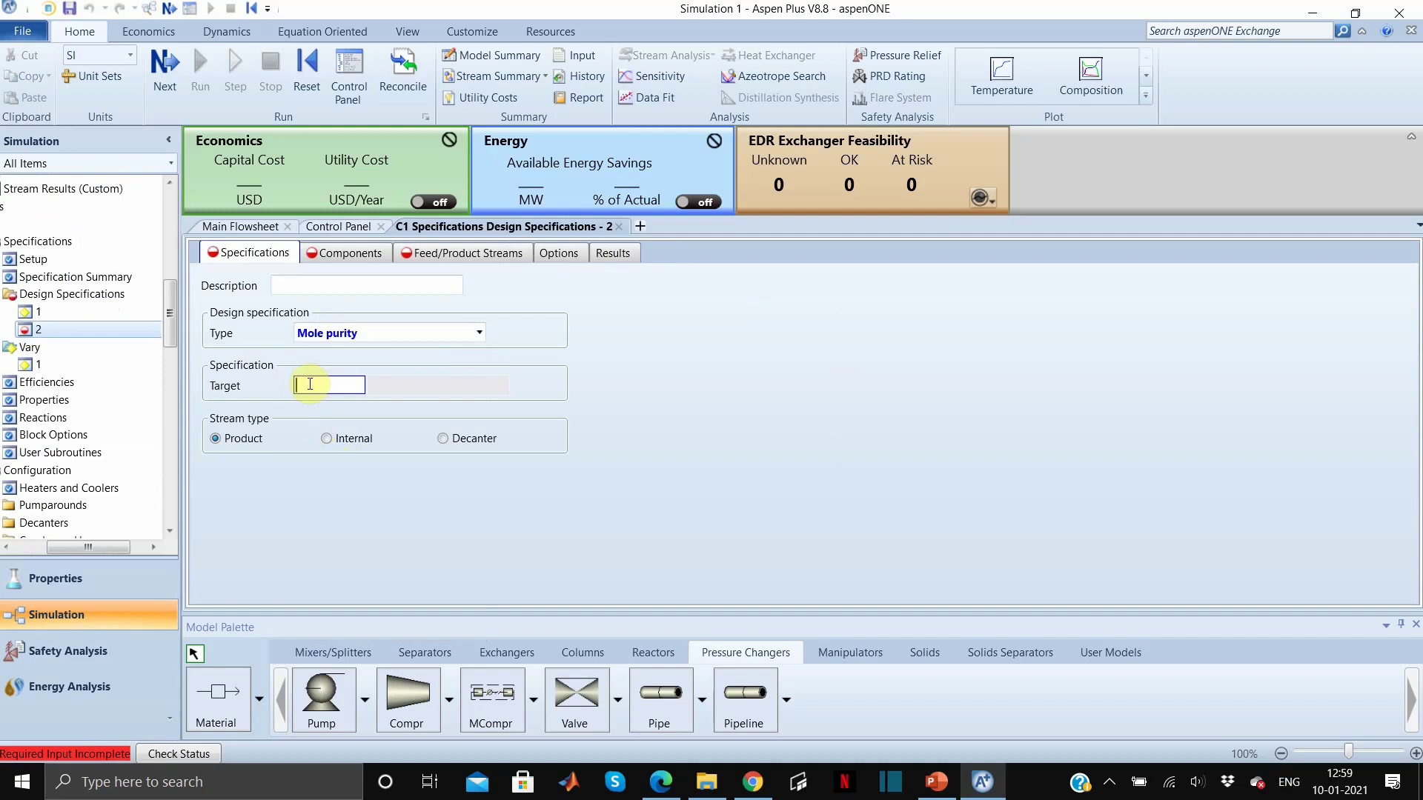
{"action": "type", "text": "0.01"}
{"action": "left_click", "coordinate": [348, 523]}
- Apply the second mole purity specification to component PROPA-01 in product stream B1
{"action": "left_click", "coordinate": [339, 255]}
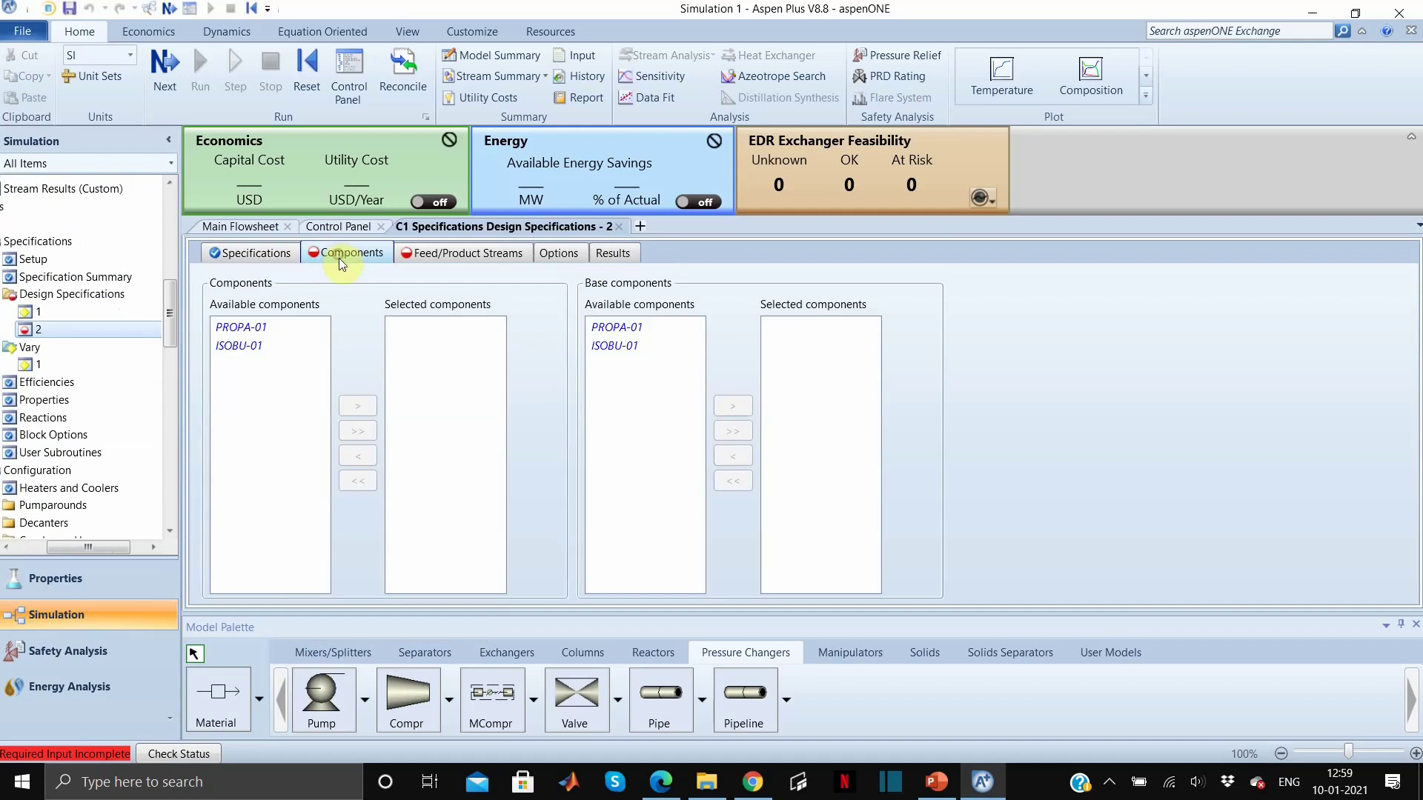
{"action": "left_click", "coordinate": [277, 331]}
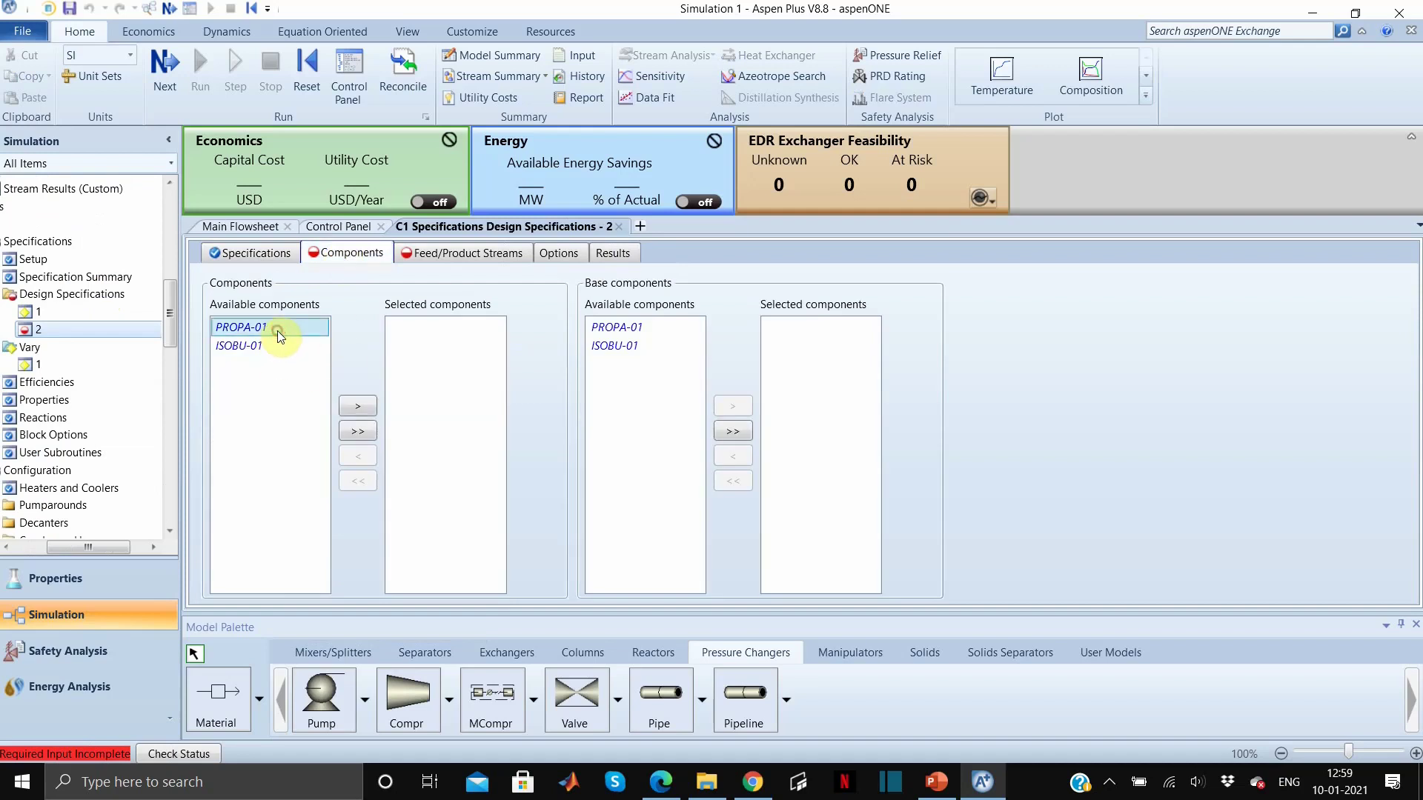
{"action": "left_click", "coordinate": [362, 407]}
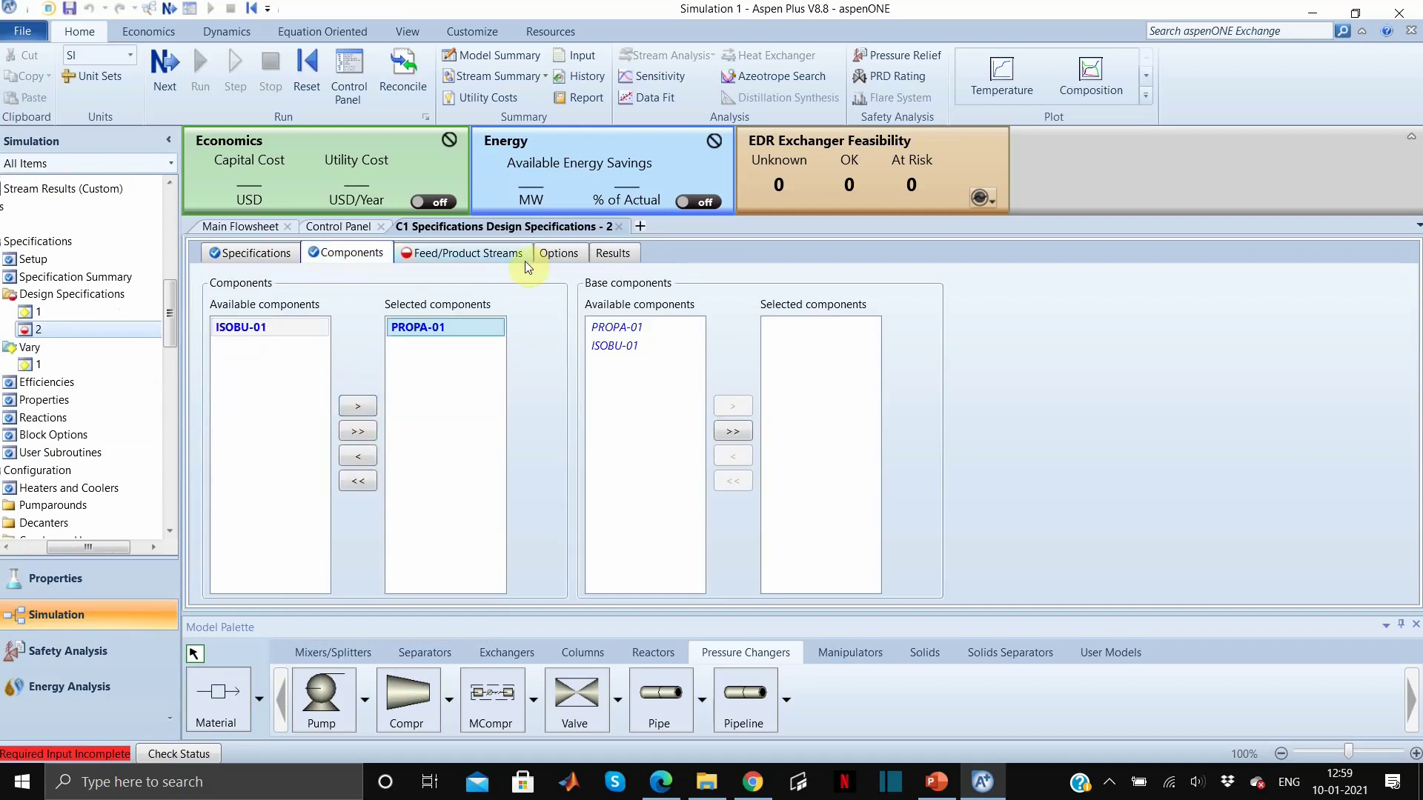
{"action": "left_click", "coordinate": [490, 256]}
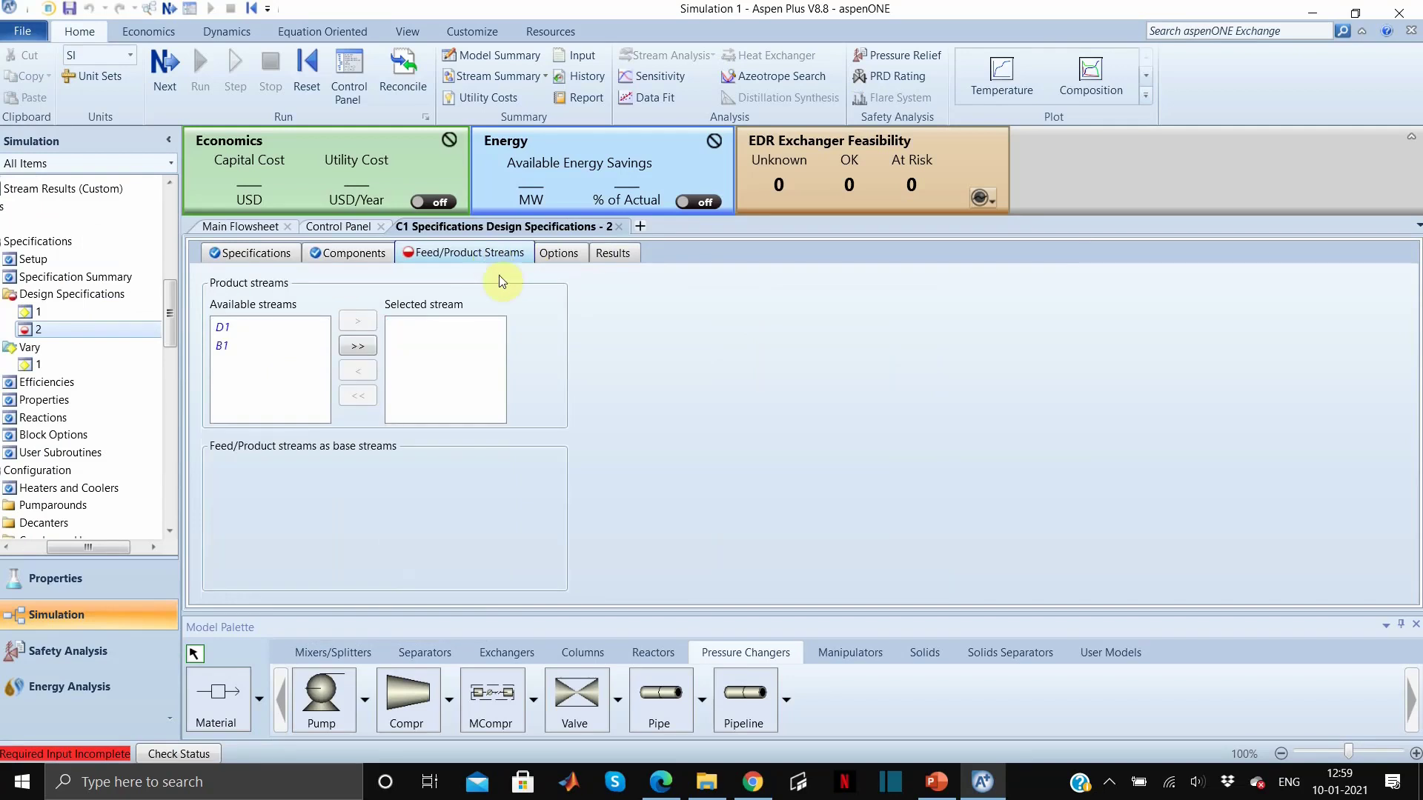
{"action": "left_click", "coordinate": [242, 345]}
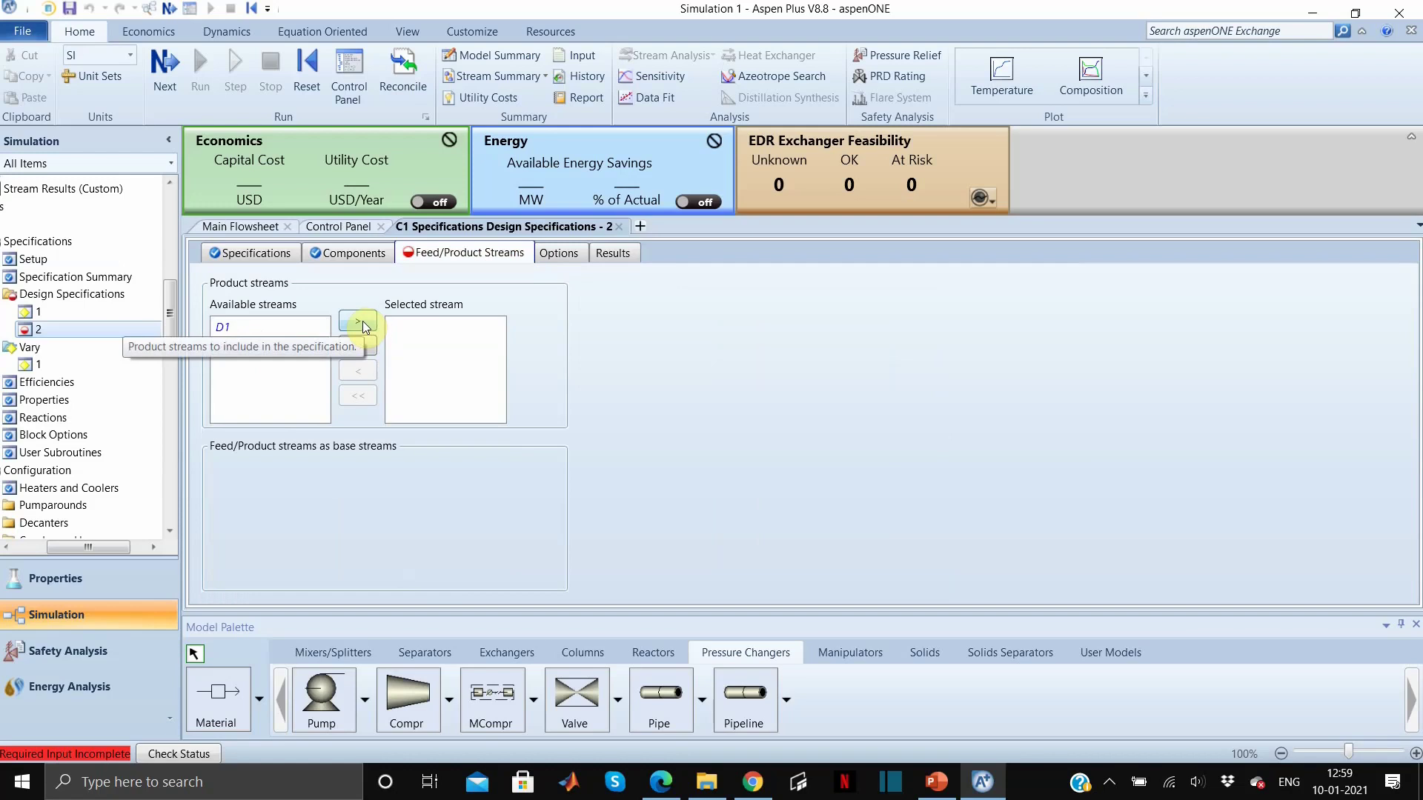
{"action": "left_click", "coordinate": [362, 321]}
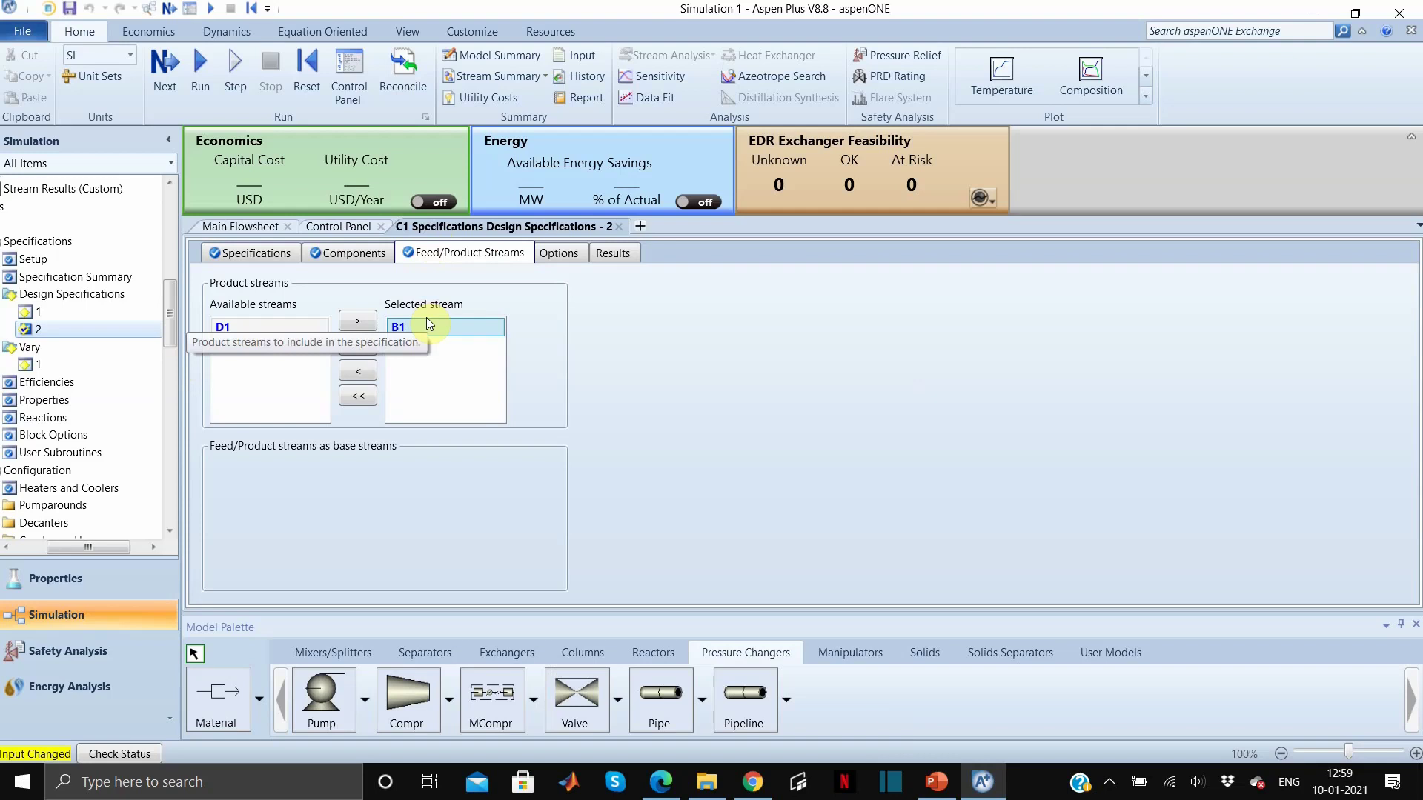
- Create a second Vary for column C1 with Reflux ratio as the adjusted variable
{"action": "left_click", "coordinate": [85, 364]}
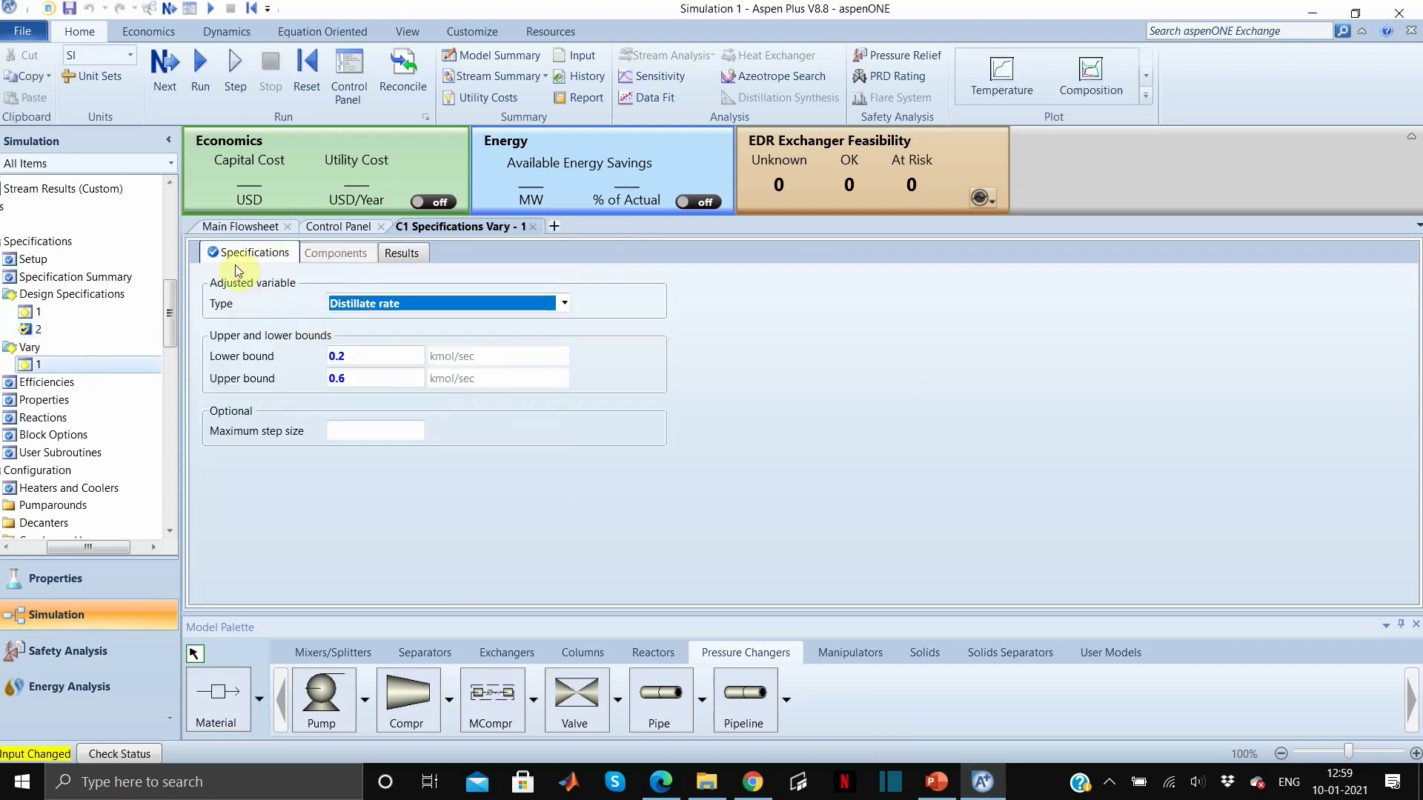
{"action": "left_click", "coordinate": [27, 347]}
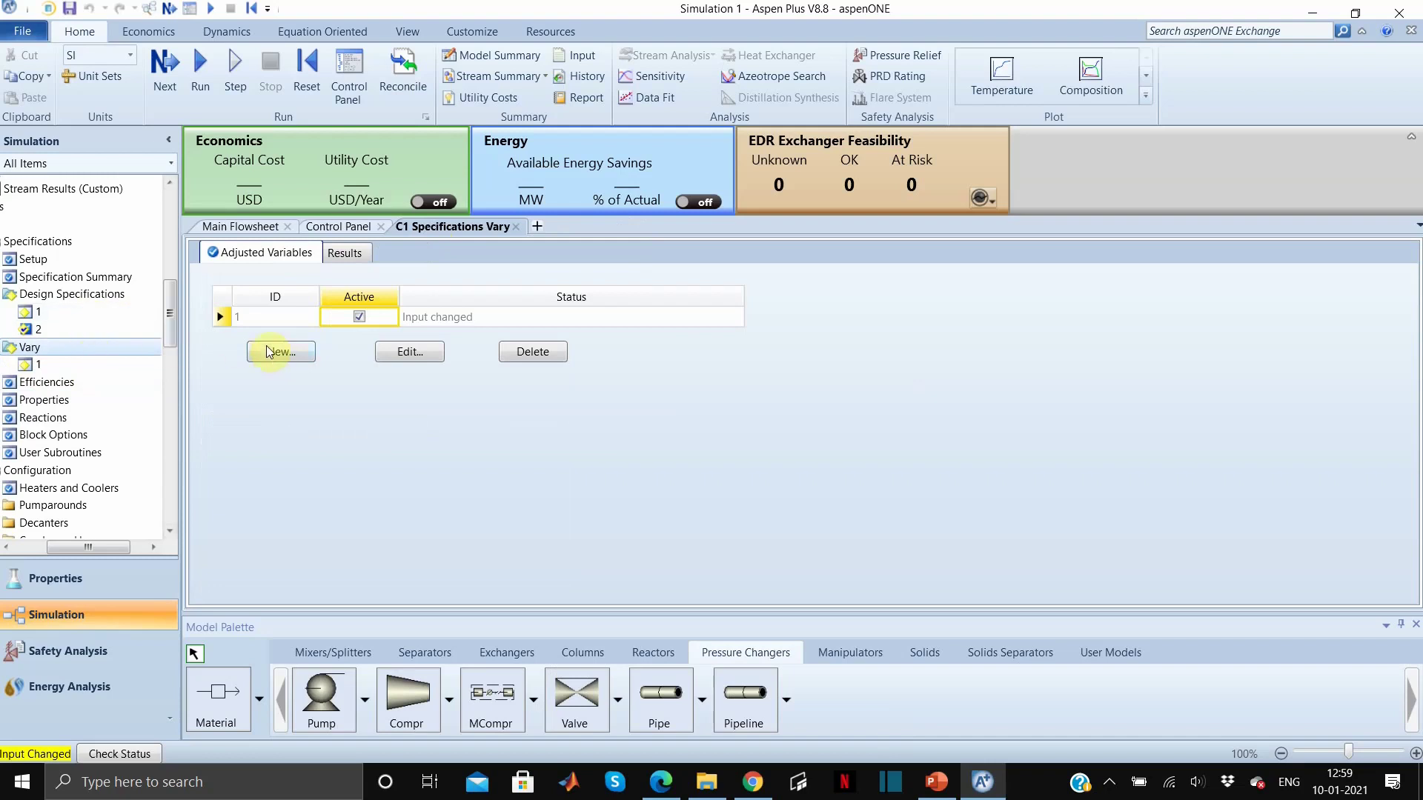
{"action": "left_click", "coordinate": [271, 352]}
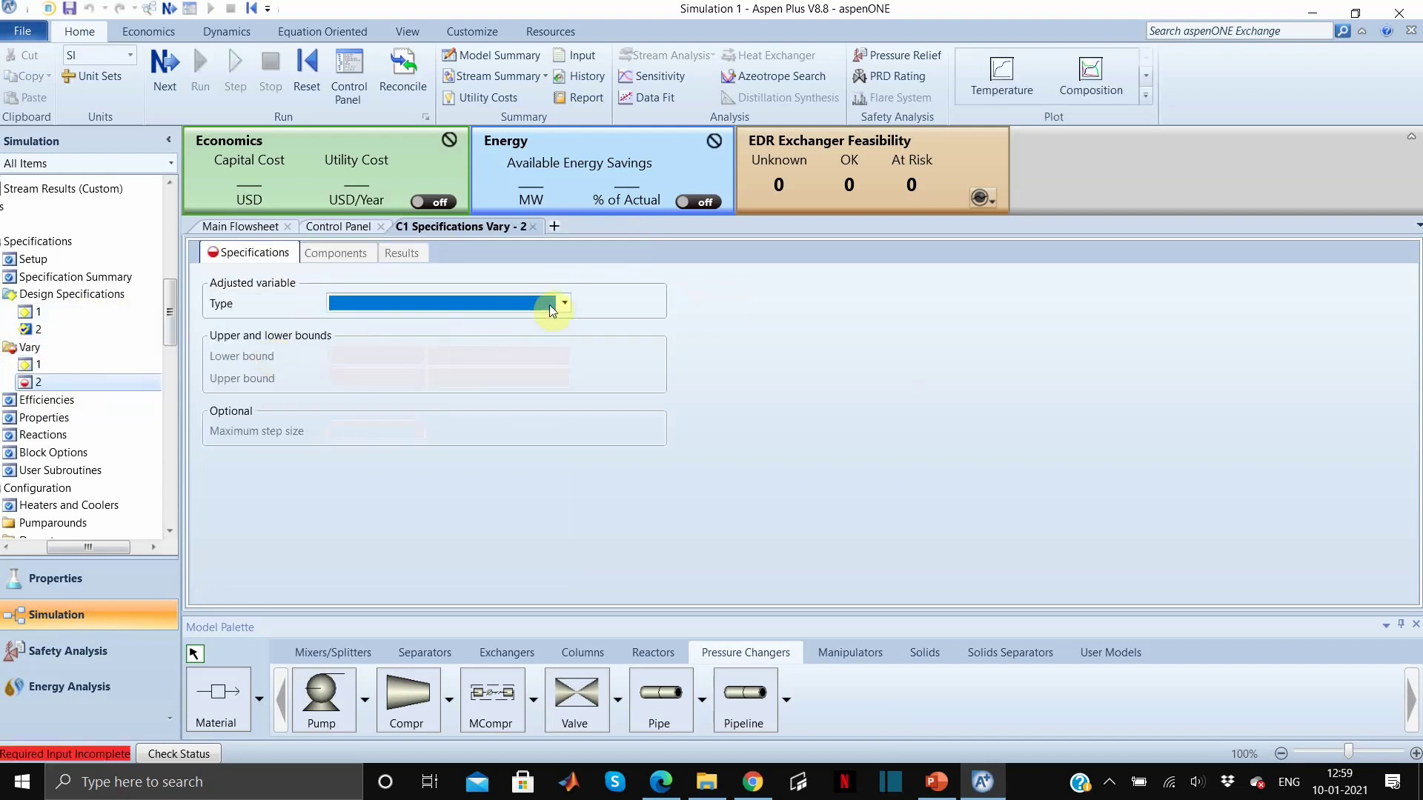
{"action": "left_click", "coordinate": [563, 306]}
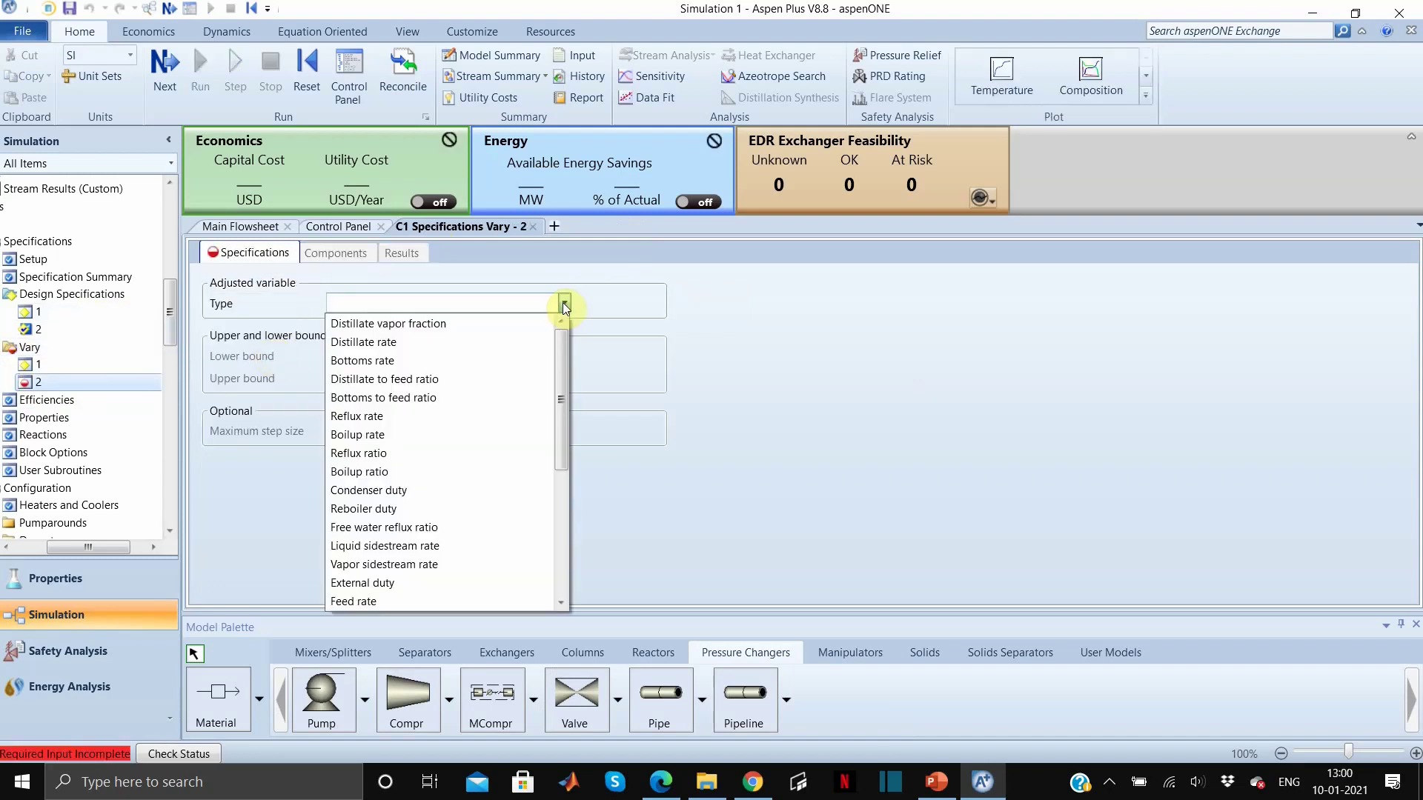
{"action": "left_click", "coordinate": [421, 417]}
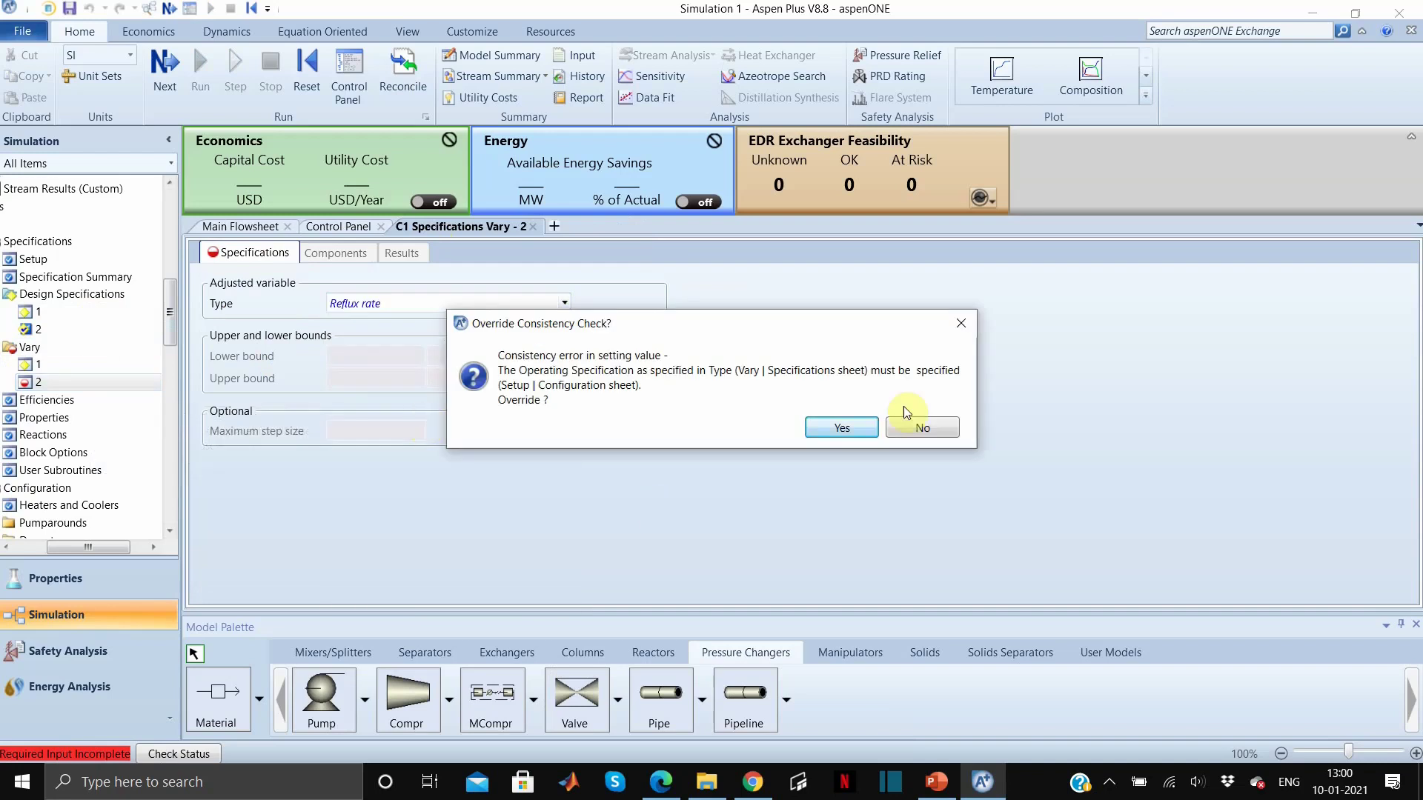
{"action": "left_click", "coordinate": [957, 326]}
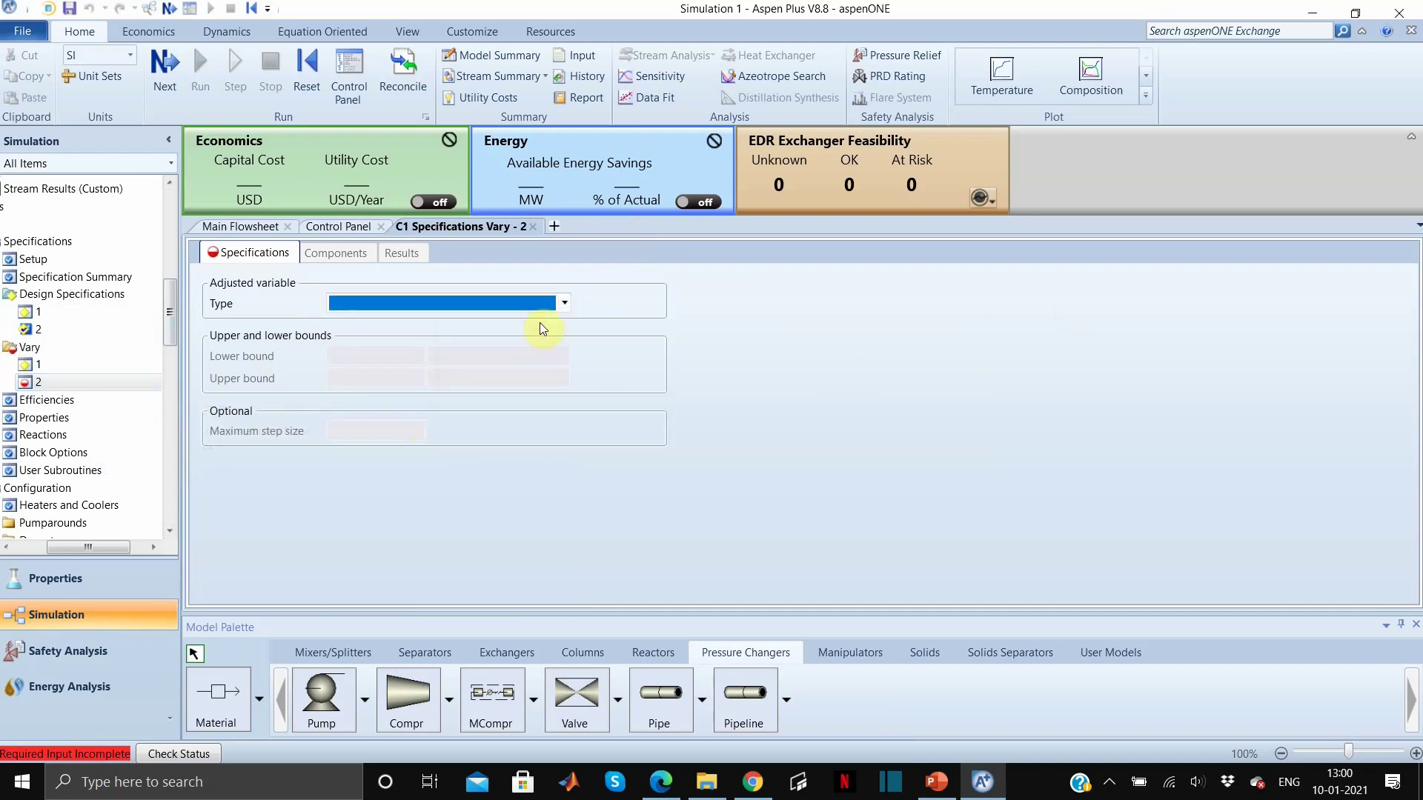
{"action": "left_click", "coordinate": [566, 304]}
{"action": "left_click", "coordinate": [432, 454]}
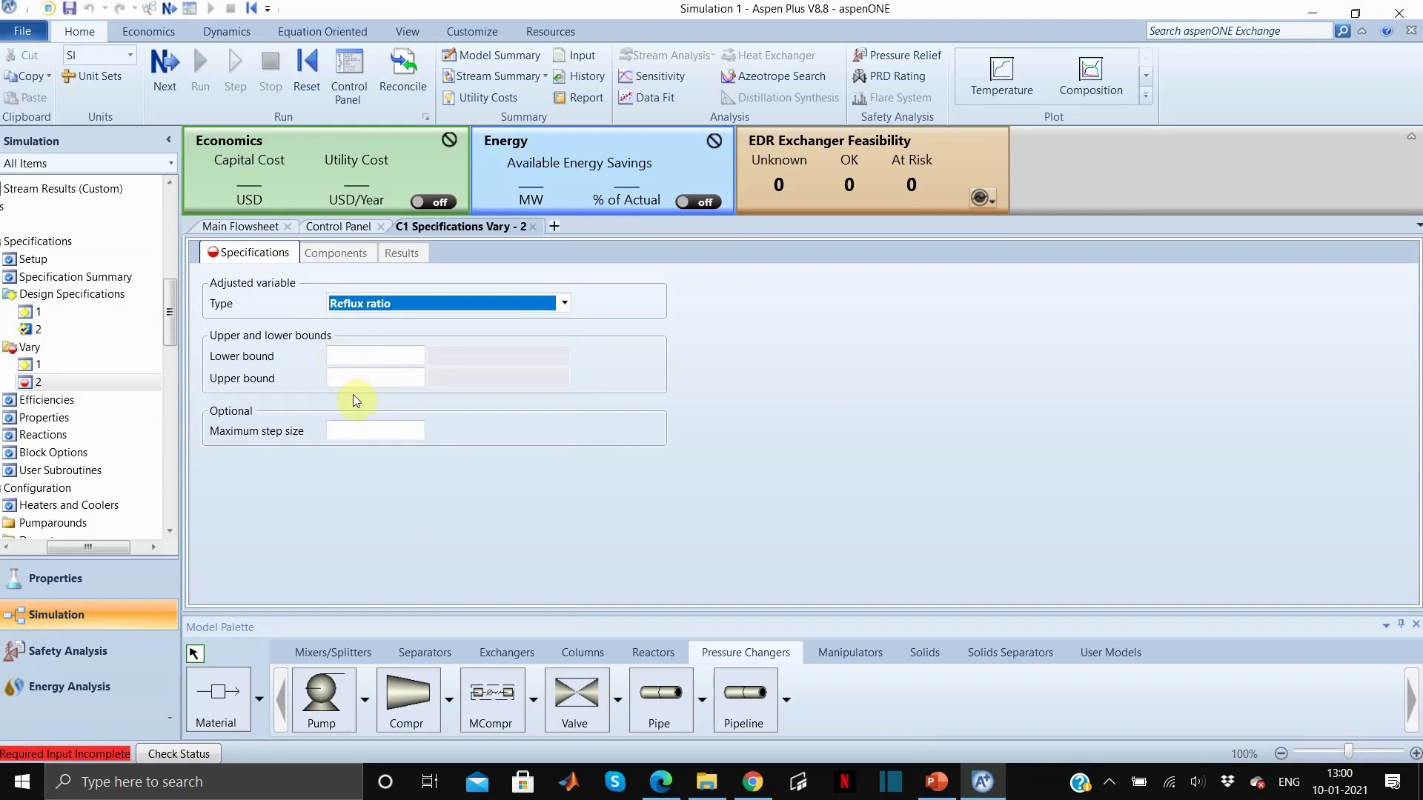
- Set the varied reflux ratio's lower bound to 1 and upper bound to 5
{"action": "left_click", "coordinate": [363, 355]}
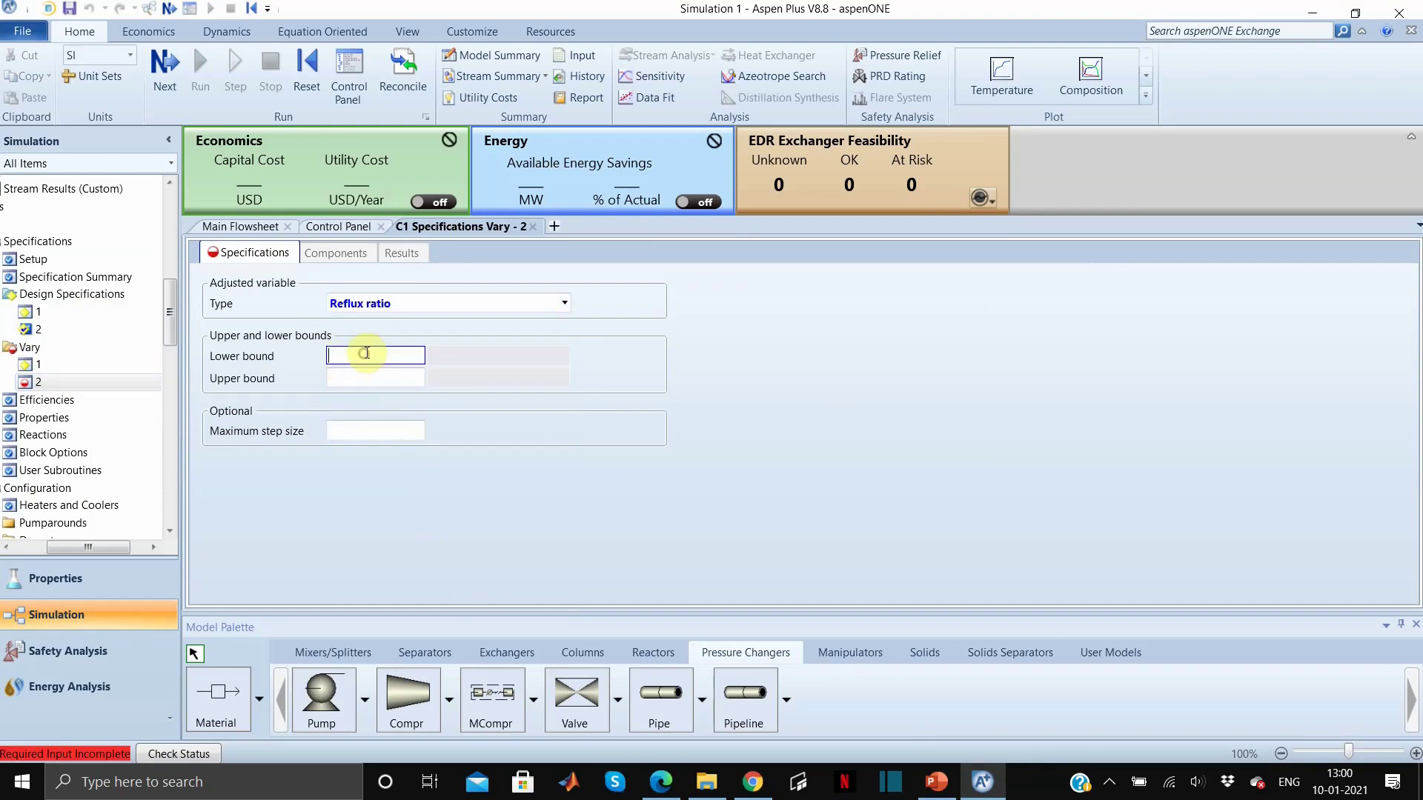
{"action": "type", "text": "1"}
{"action": "left_click", "coordinate": [359, 376]}
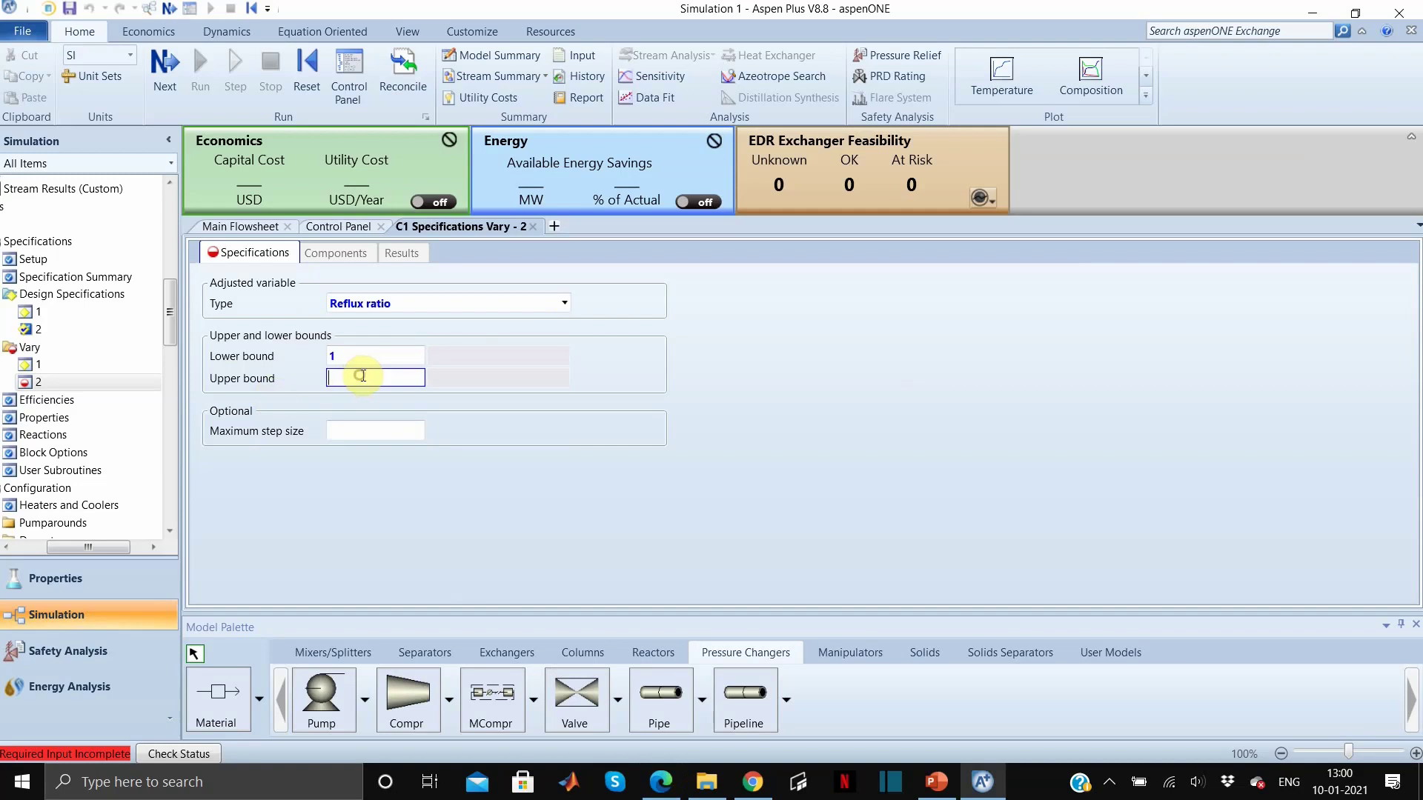
{"action": "type", "text": "5"}
{"action": "left_click", "coordinate": [403, 531]}
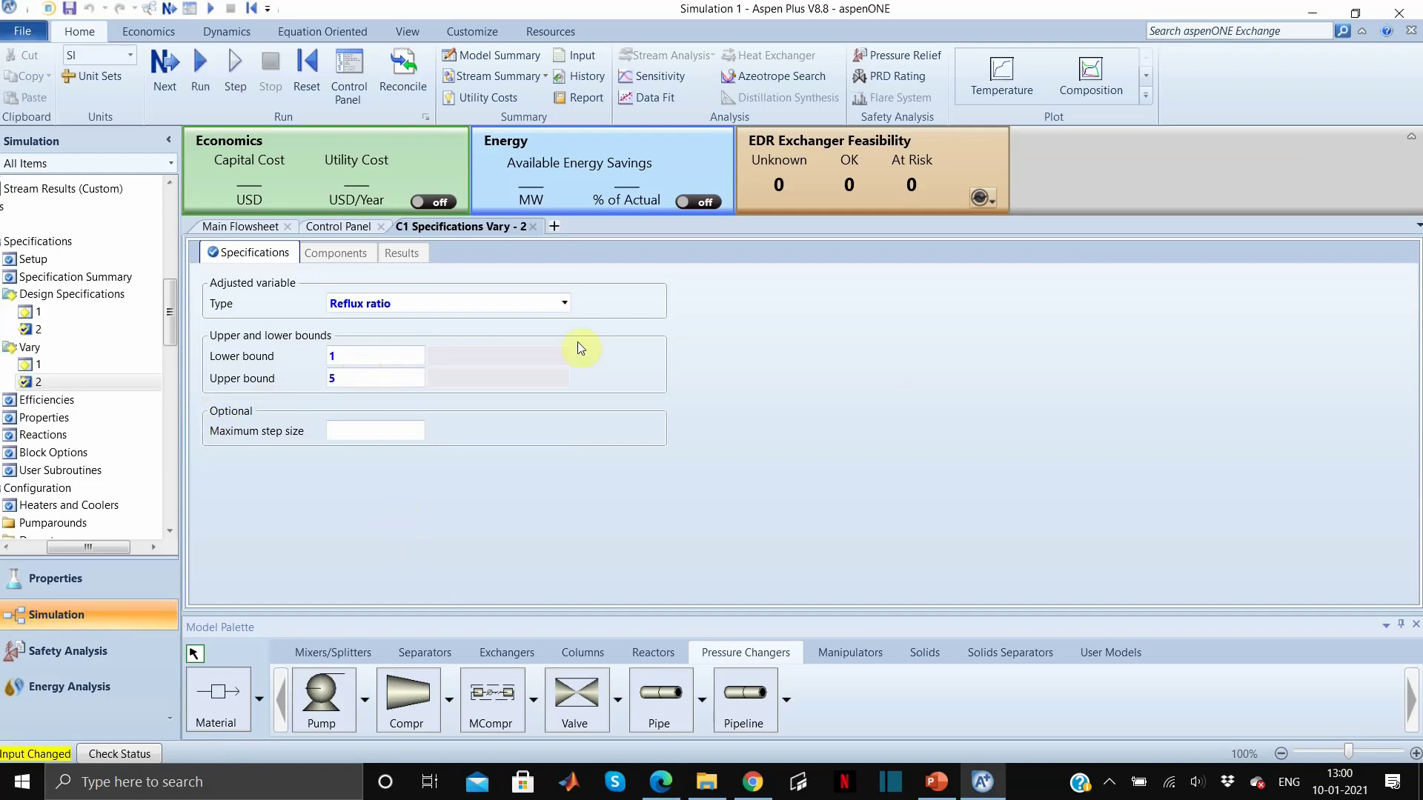
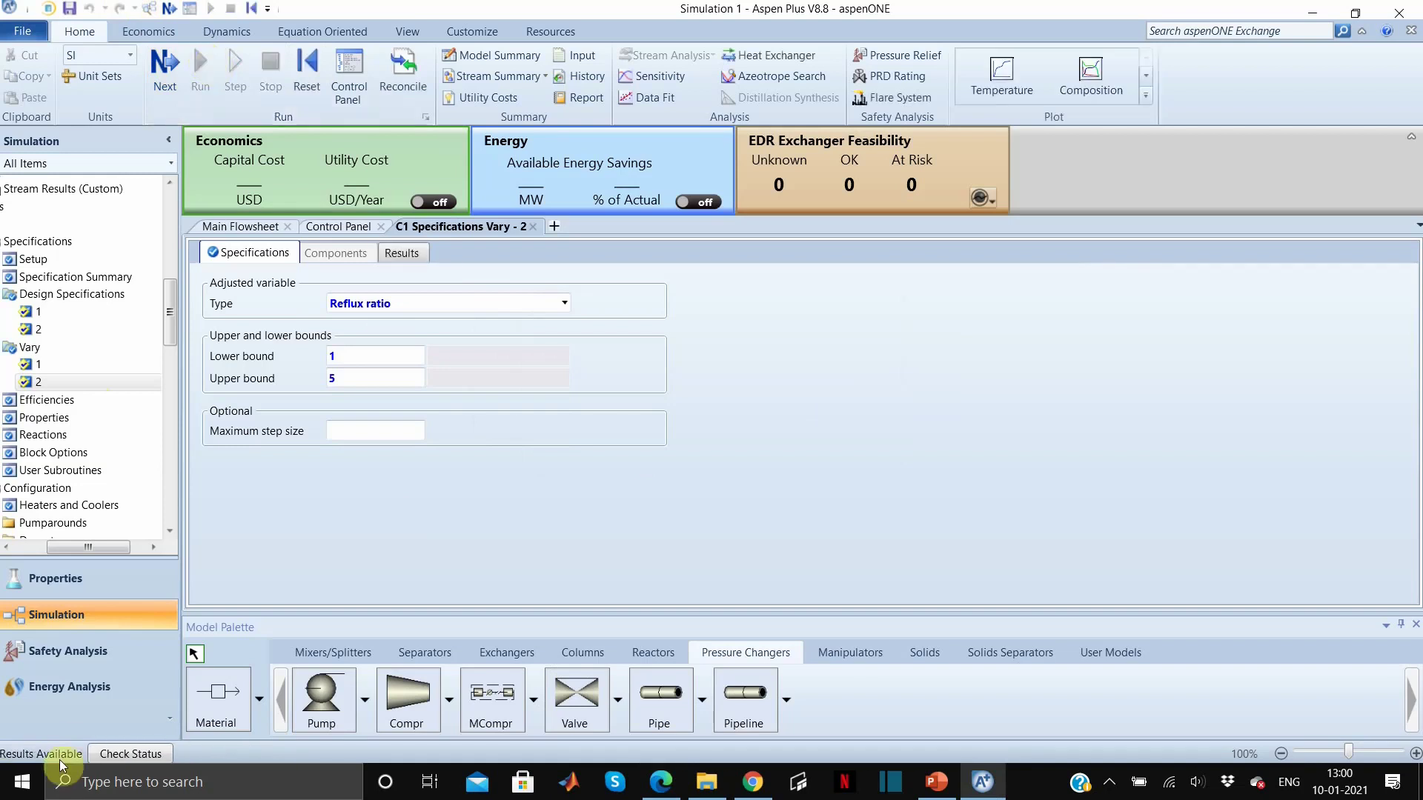
- Open the stream results of column C1 to check the mole fractions in D1 and B1
{"action": "scroll", "coordinate": [69, 279], "scroll_direction": "down", "scroll_amount": 6}
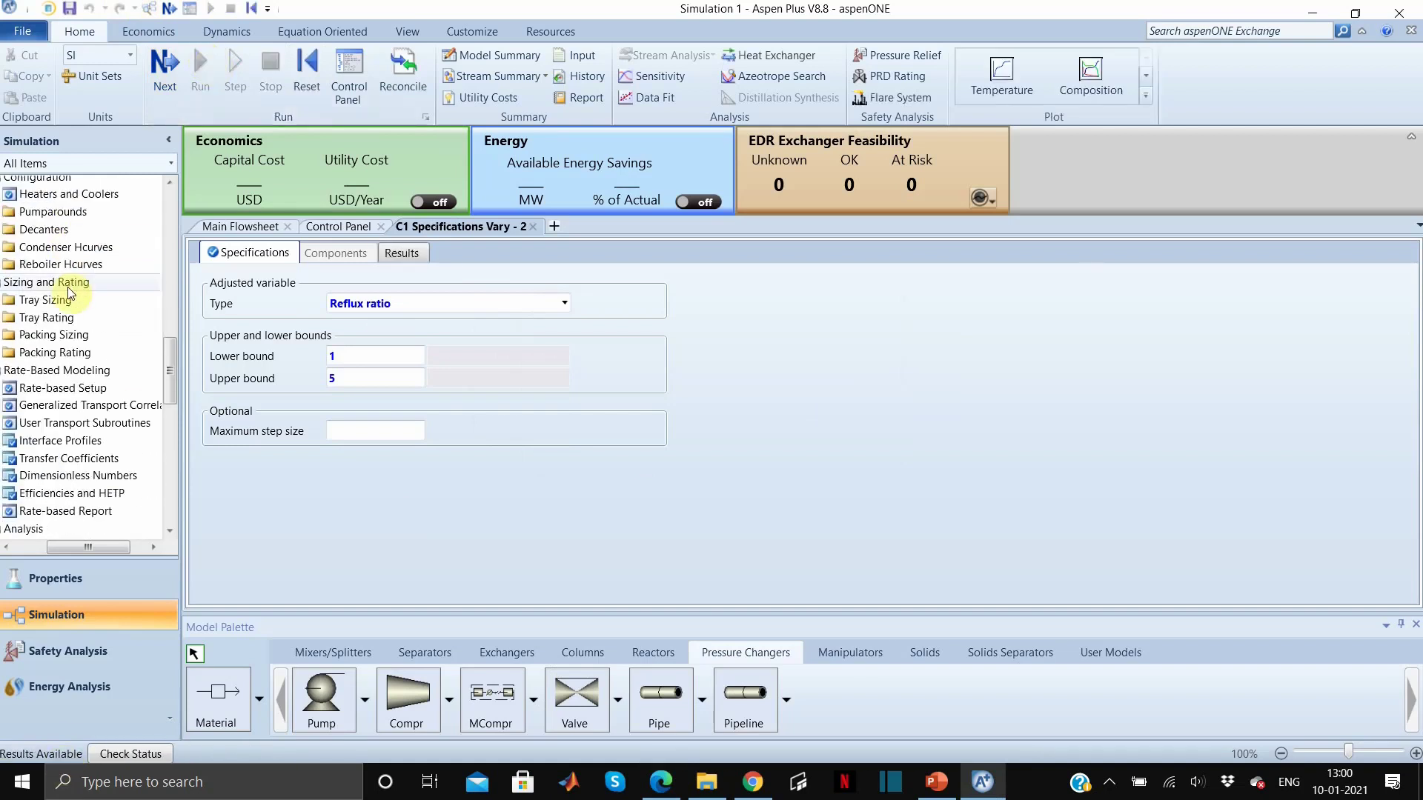
{"action": "scroll", "coordinate": [72, 471], "scroll_direction": "down", "scroll_amount": 6}
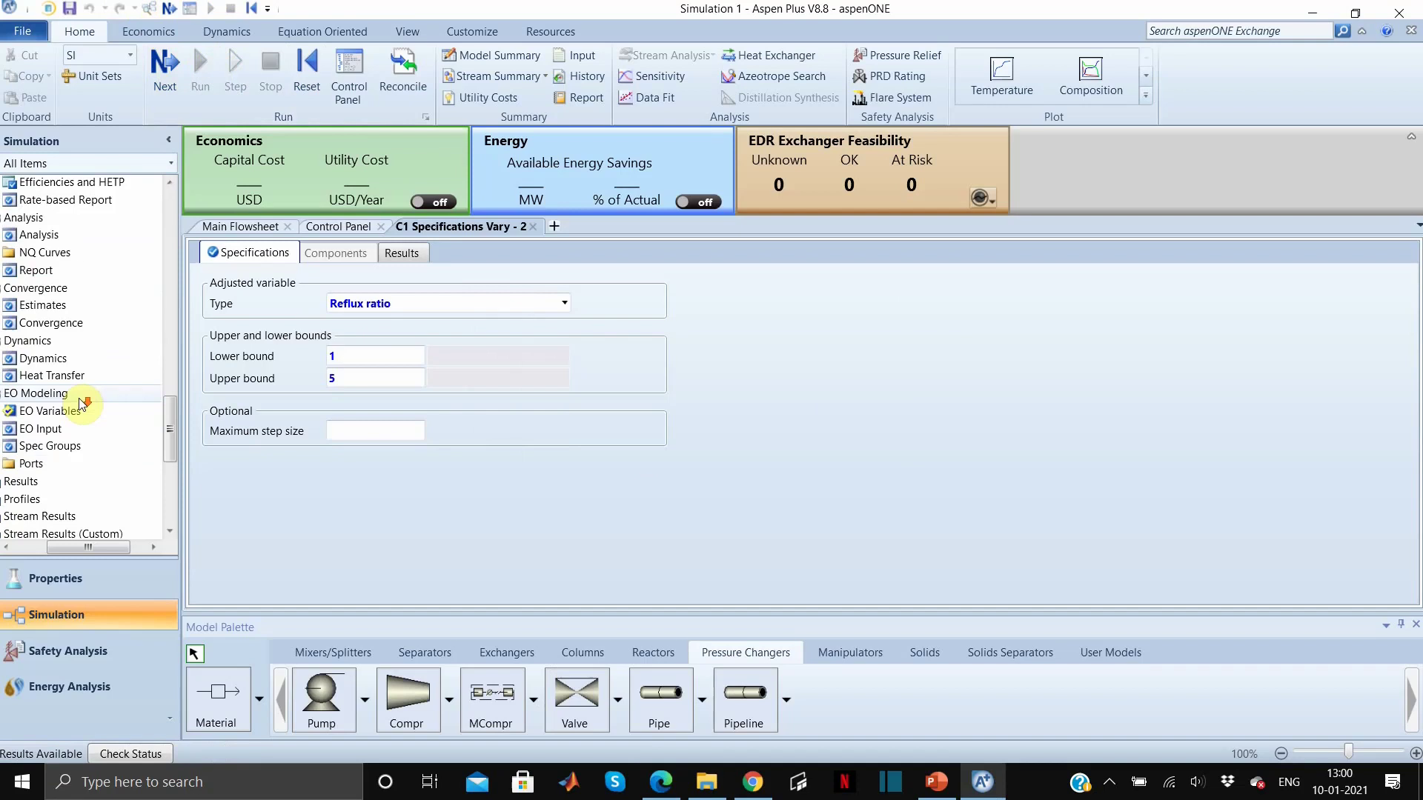
{"action": "left_click", "coordinate": [6, 548]}
{"action": "left_click", "coordinate": [89, 515]}
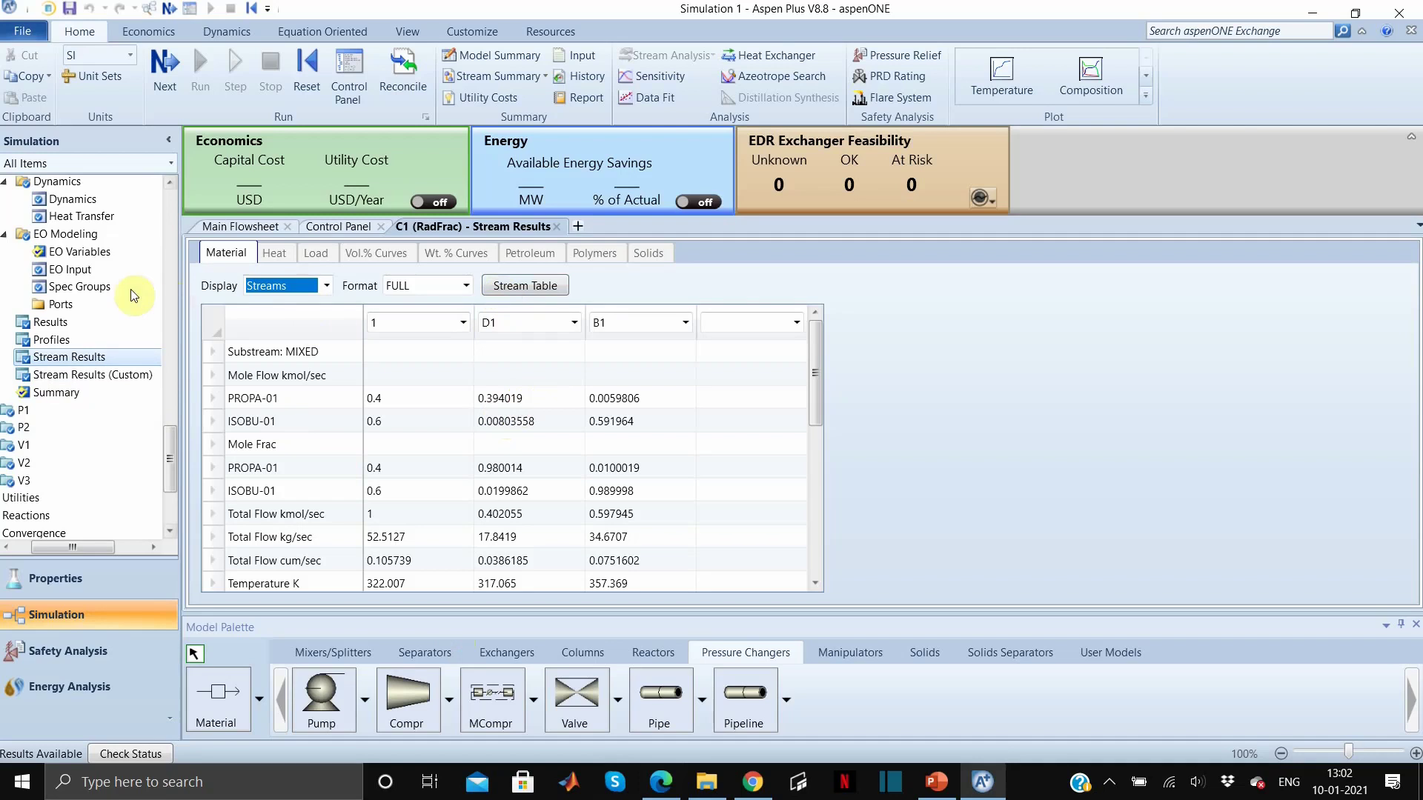
- Review the final values in the results of both Vary specifications of column C1
{"action": "scroll", "coordinate": [93, 290], "scroll_direction": "up", "scroll_amount": 6}
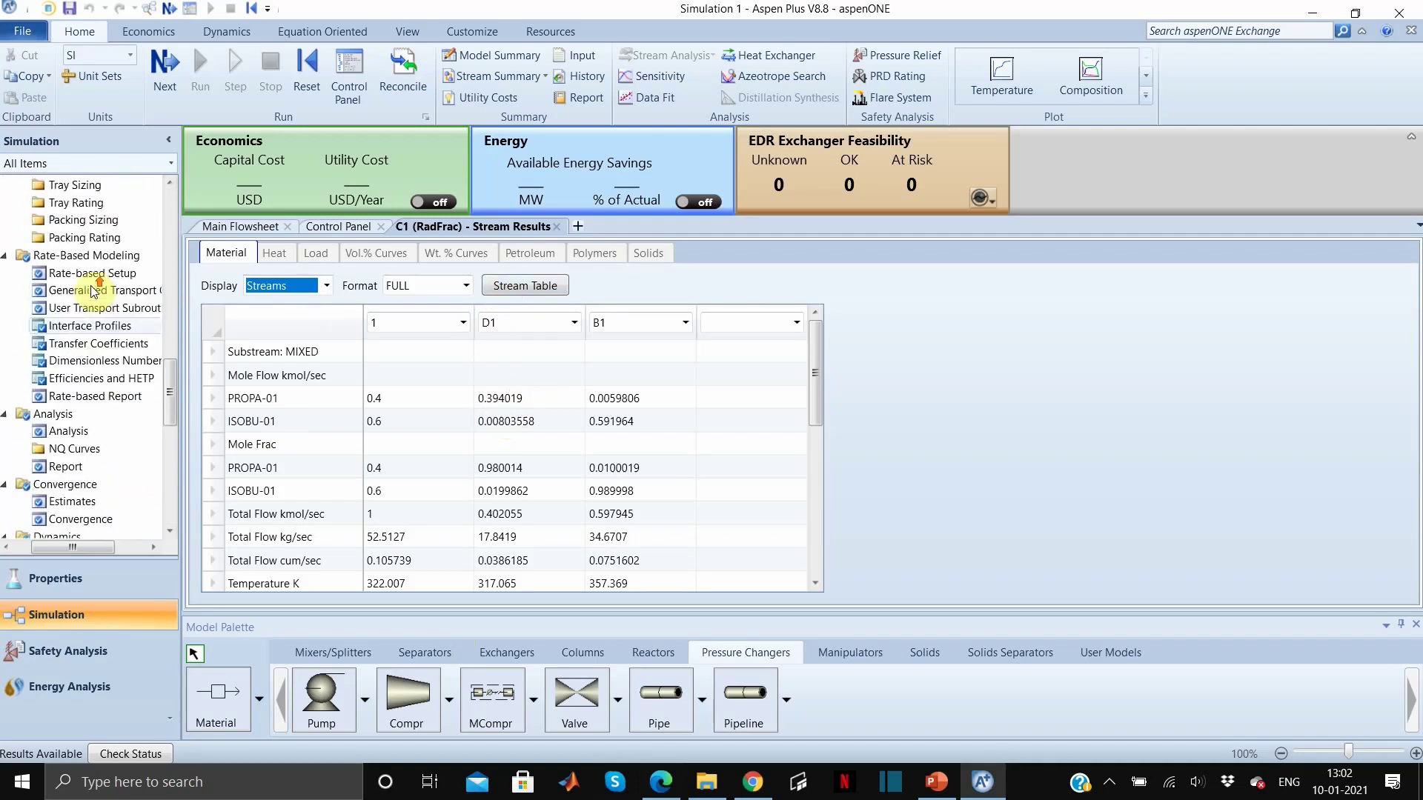
{"action": "scroll", "coordinate": [92, 289], "scroll_direction": "up", "scroll_amount": 8}
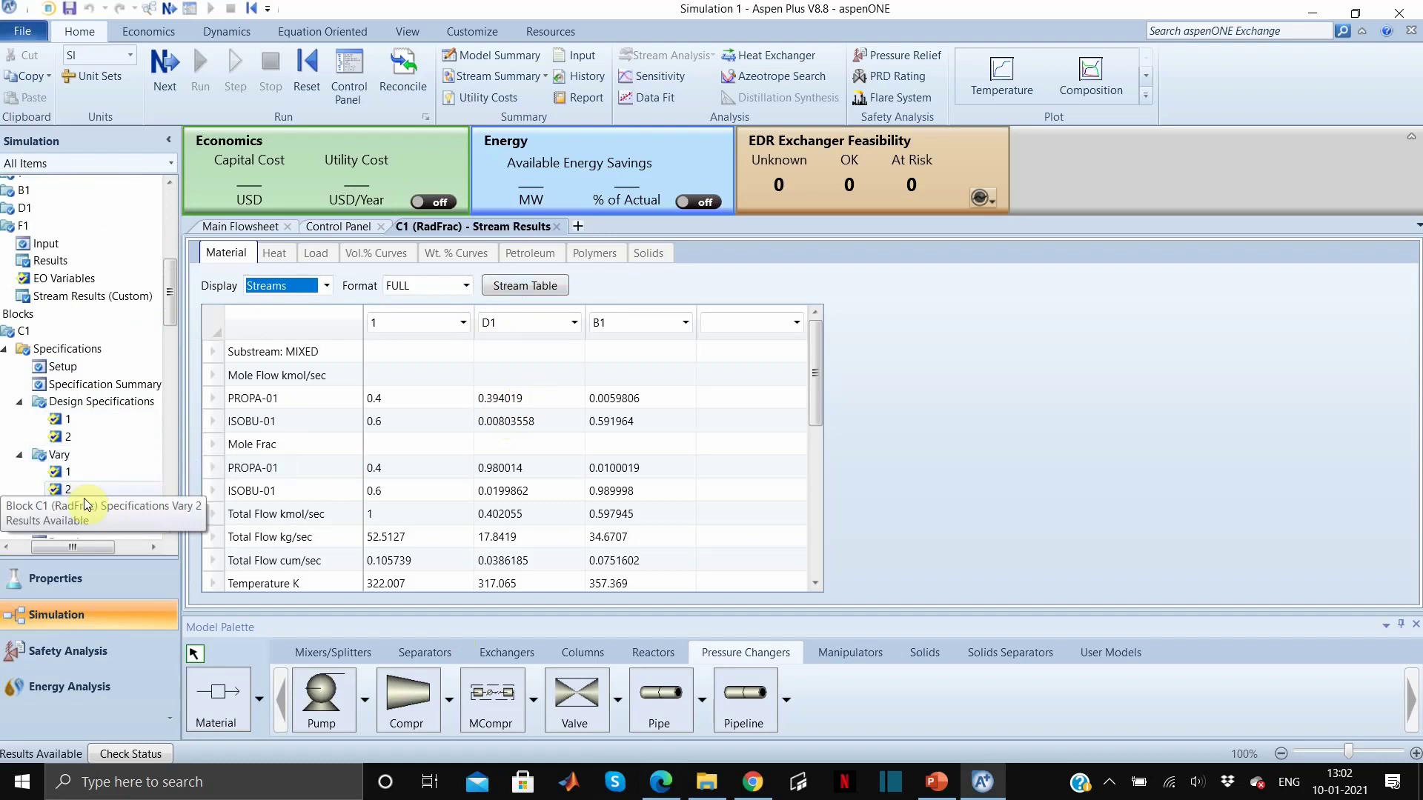
{"action": "left_click", "coordinate": [60, 454]}
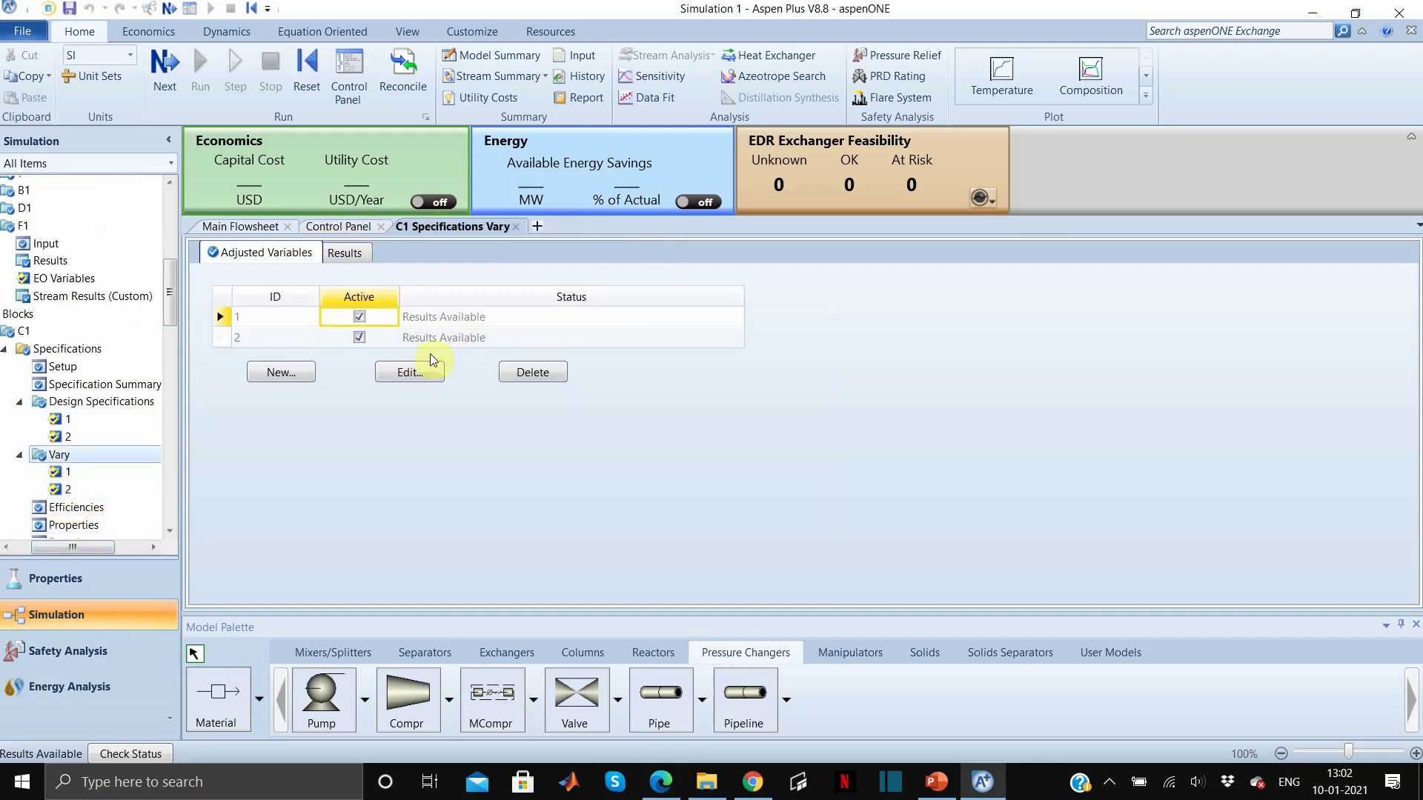
{"action": "left_click", "coordinate": [71, 486]}
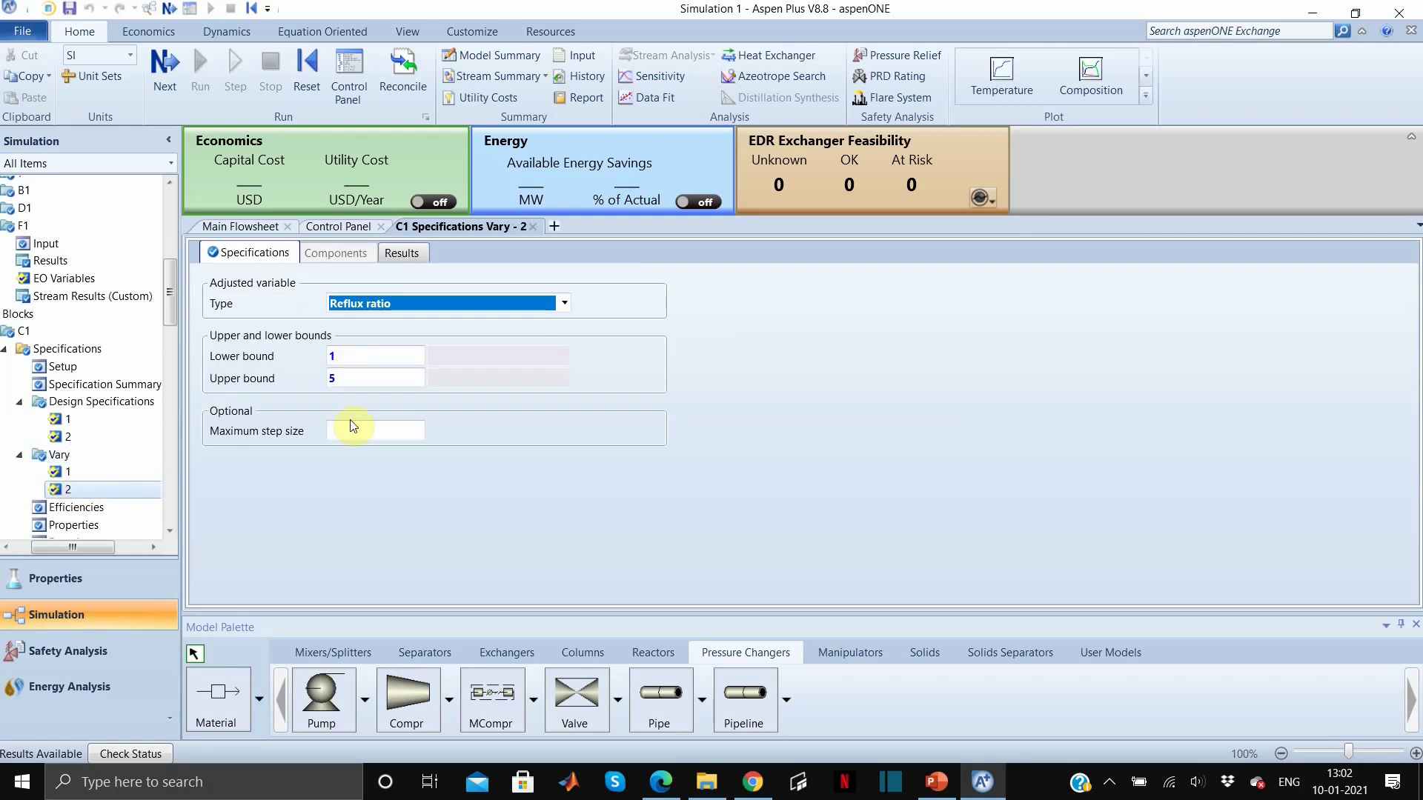
{"action": "left_click", "coordinate": [400, 253]}
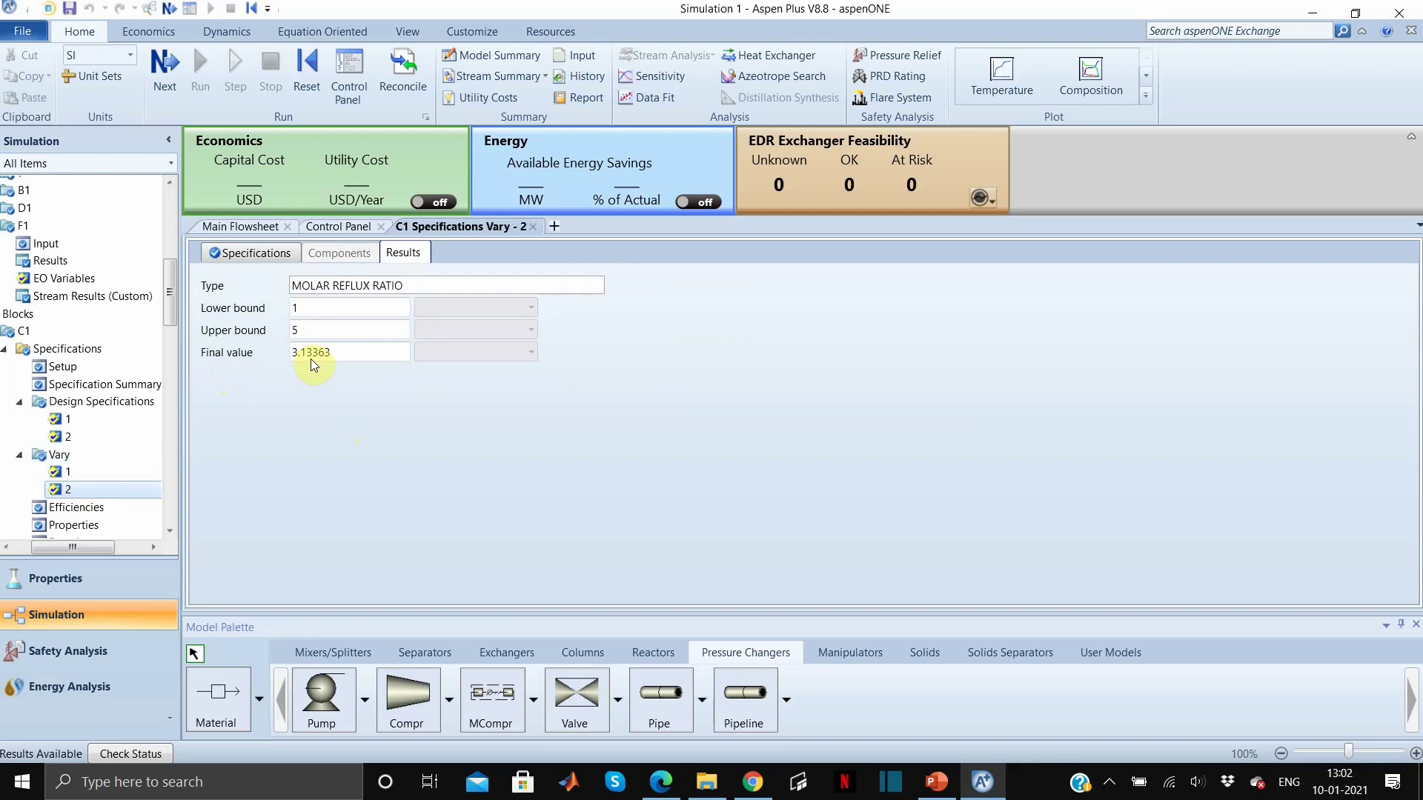
{"action": "left_click", "coordinate": [116, 439]}
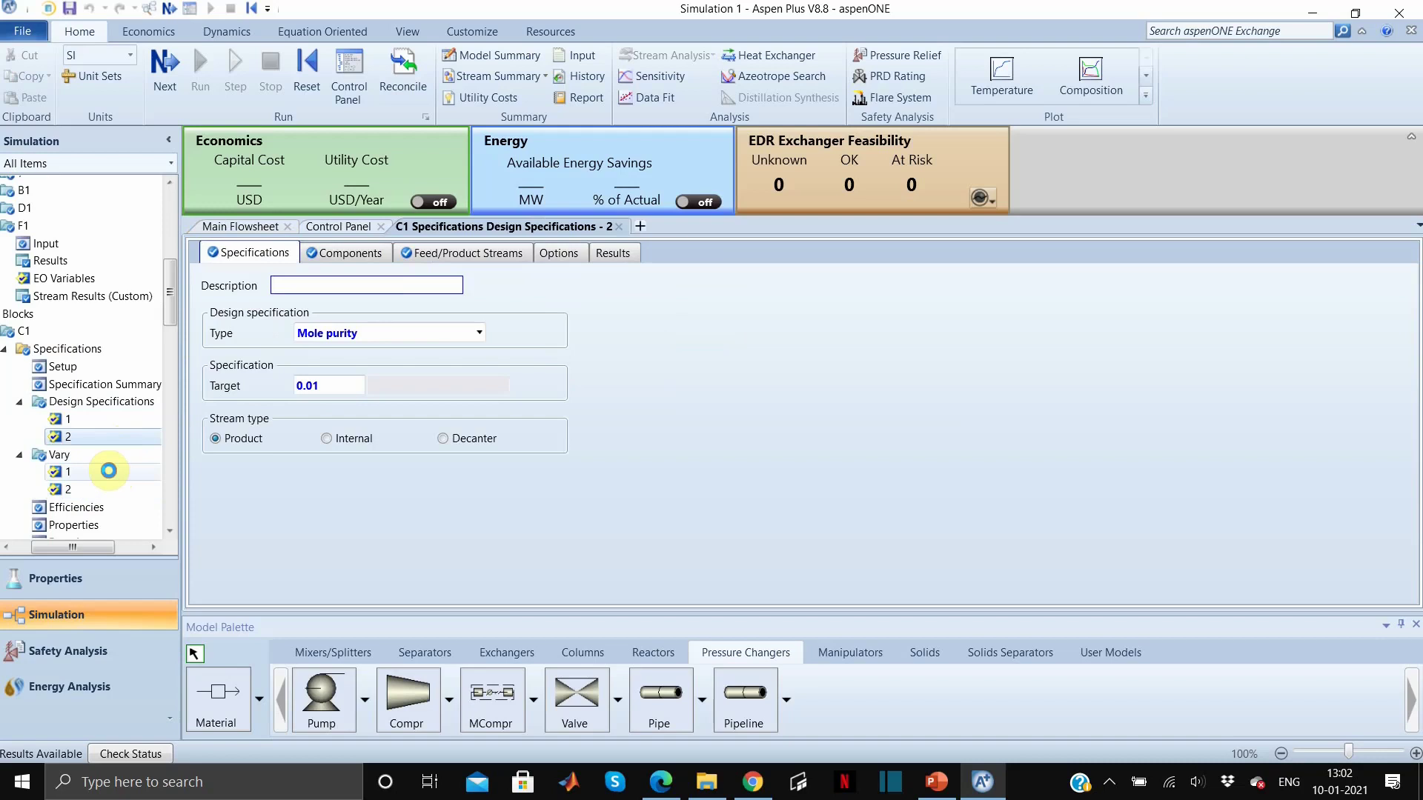
{"action": "left_click", "coordinate": [109, 470]}
{"action": "left_click", "coordinate": [406, 253]}
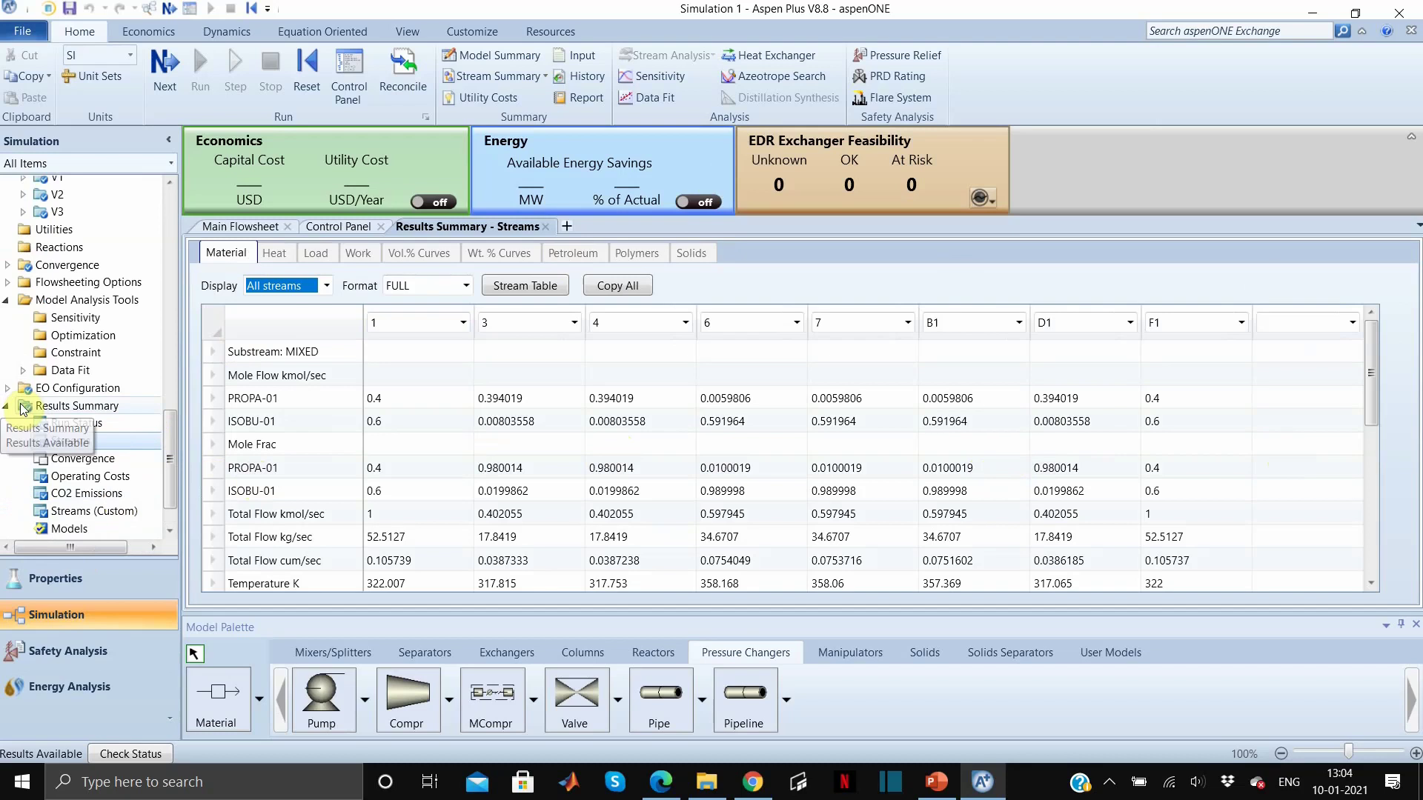
- Plot the liquid mole composition profiles of PROPA-01 and ISOBU-01 from column C1's profiles
{"action": "scroll", "coordinate": [75, 428], "scroll_direction": "up", "scroll_amount": 5}
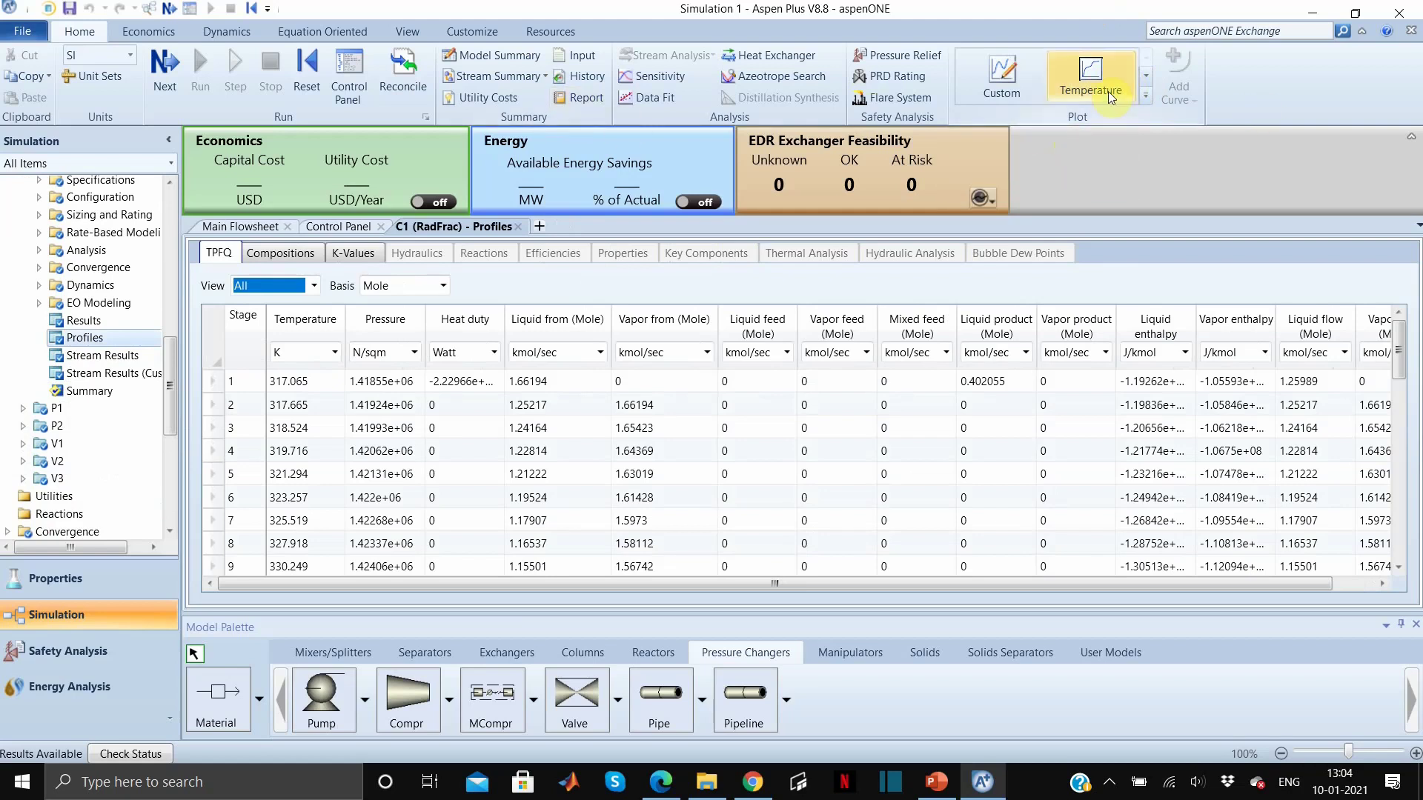
{"action": "left_click", "coordinate": [1152, 74]}
{"action": "left_click", "coordinate": [1153, 73]}
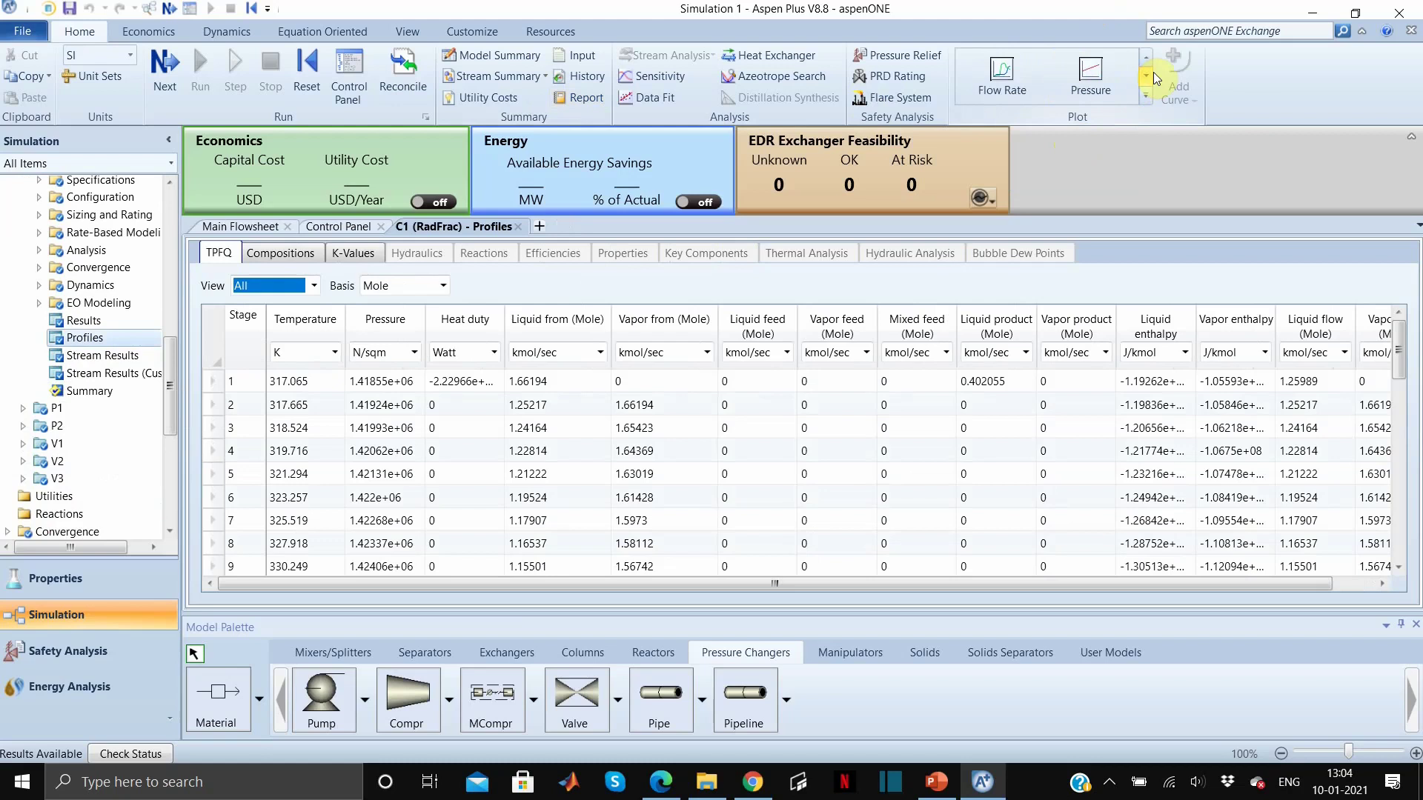
{"action": "left_click", "coordinate": [1150, 76]}
{"action": "left_click", "coordinate": [1150, 76]}
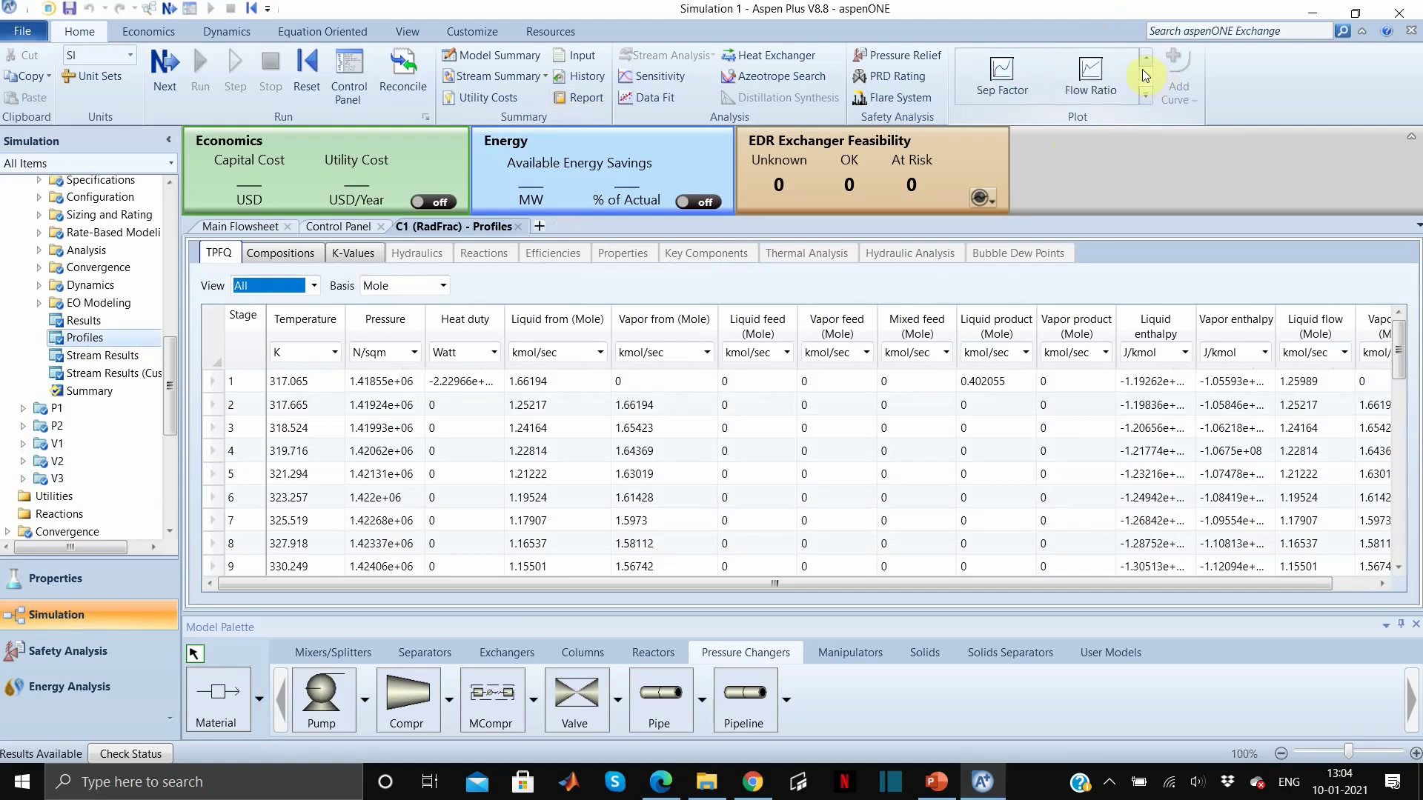
{"action": "left_click", "coordinate": [1149, 55]}
{"action": "left_click", "coordinate": [1149, 55]}
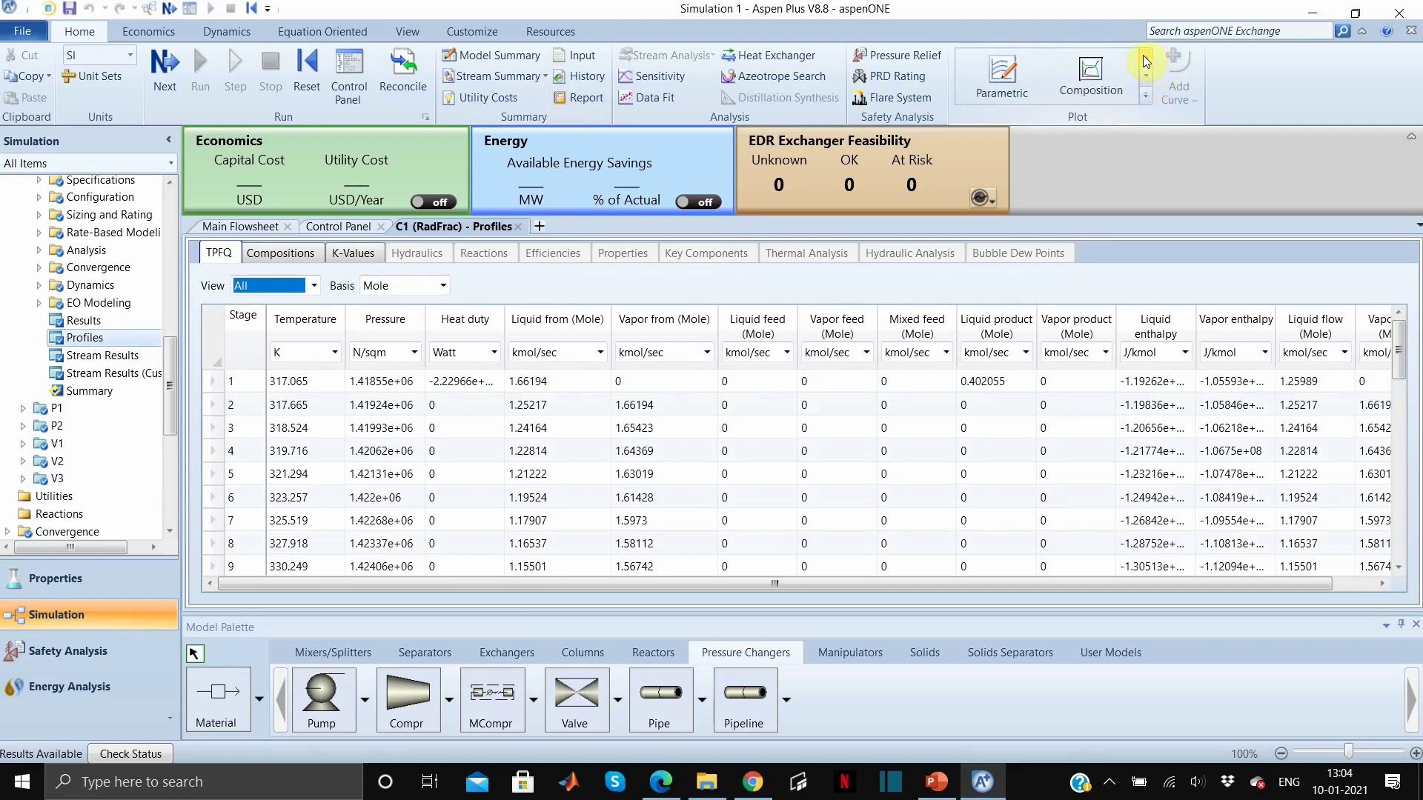
{"action": "left_click", "coordinate": [1101, 71]}
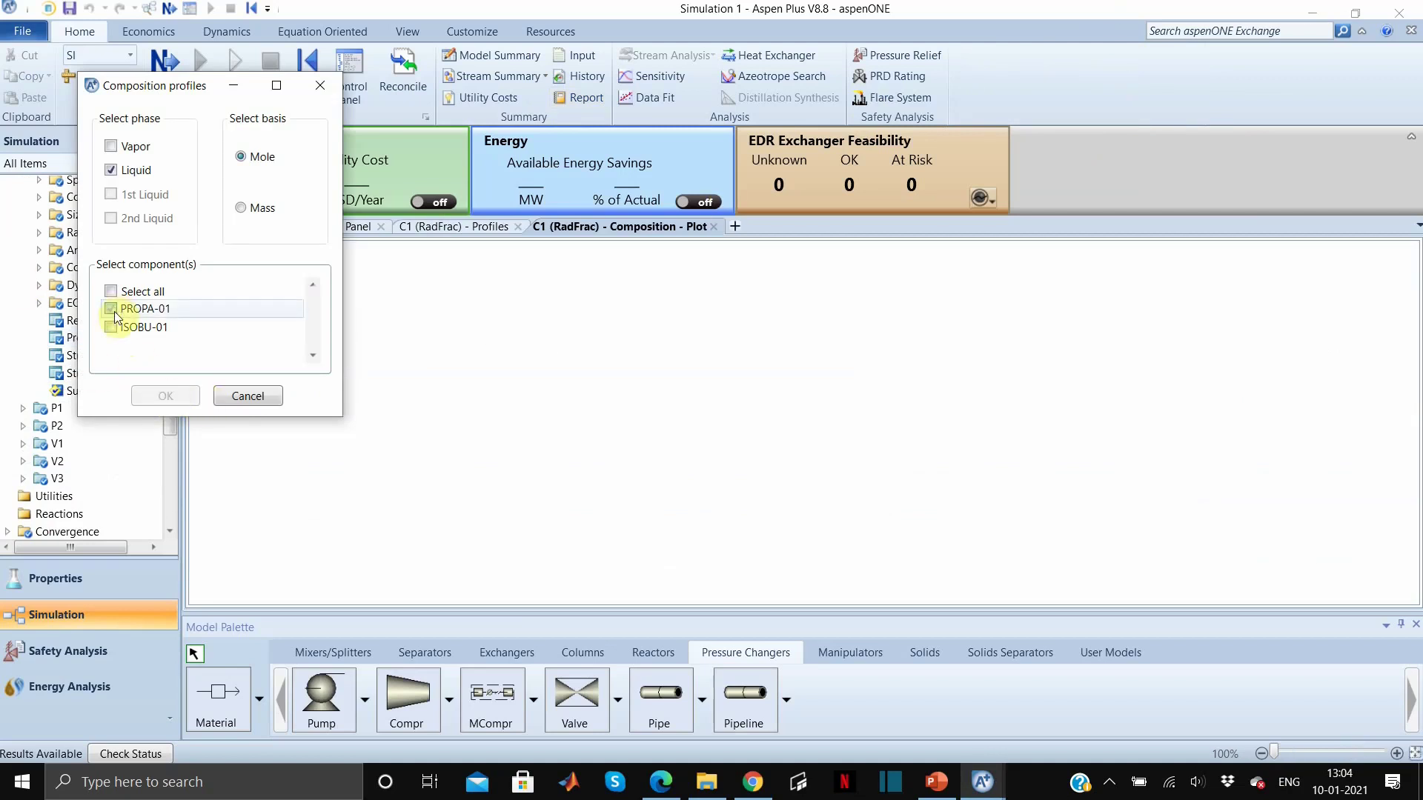
{"action": "left_click", "coordinate": [111, 309]}
{"action": "left_click", "coordinate": [111, 327]}
{"action": "left_click", "coordinate": [166, 395]}
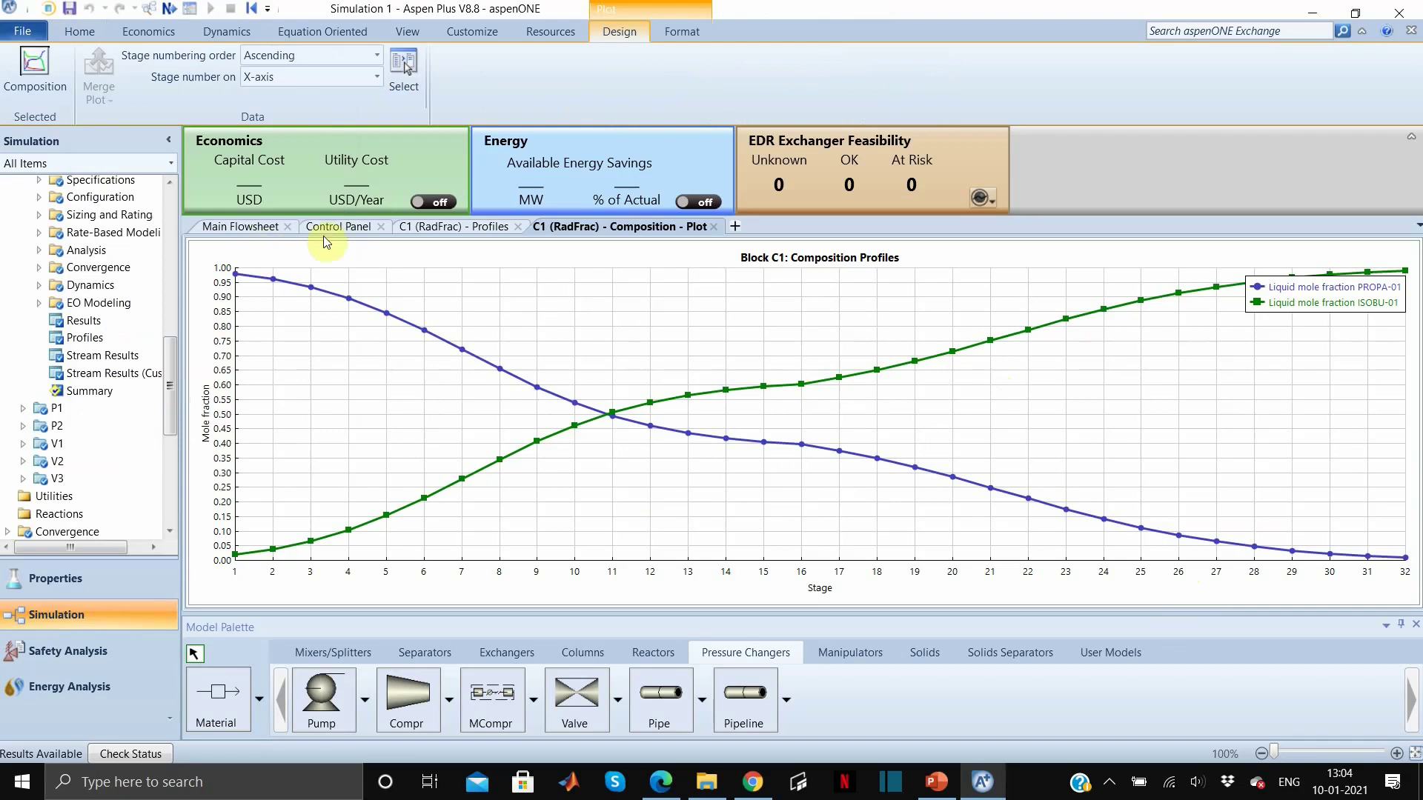
- Return to column C1's profiles and create a Temperature plot
{"action": "left_click", "coordinate": [456, 227]}
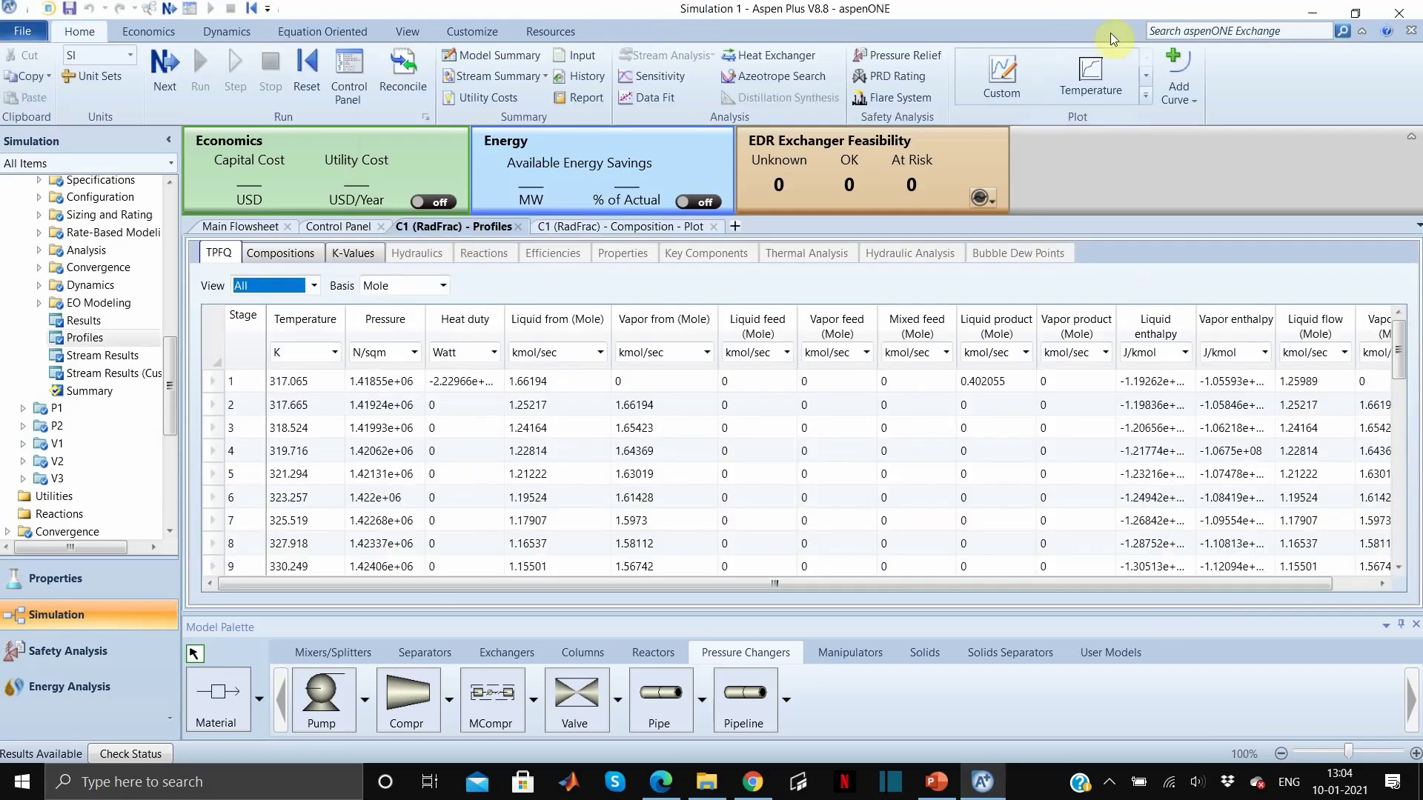
{"action": "left_click", "coordinate": [1142, 80]}
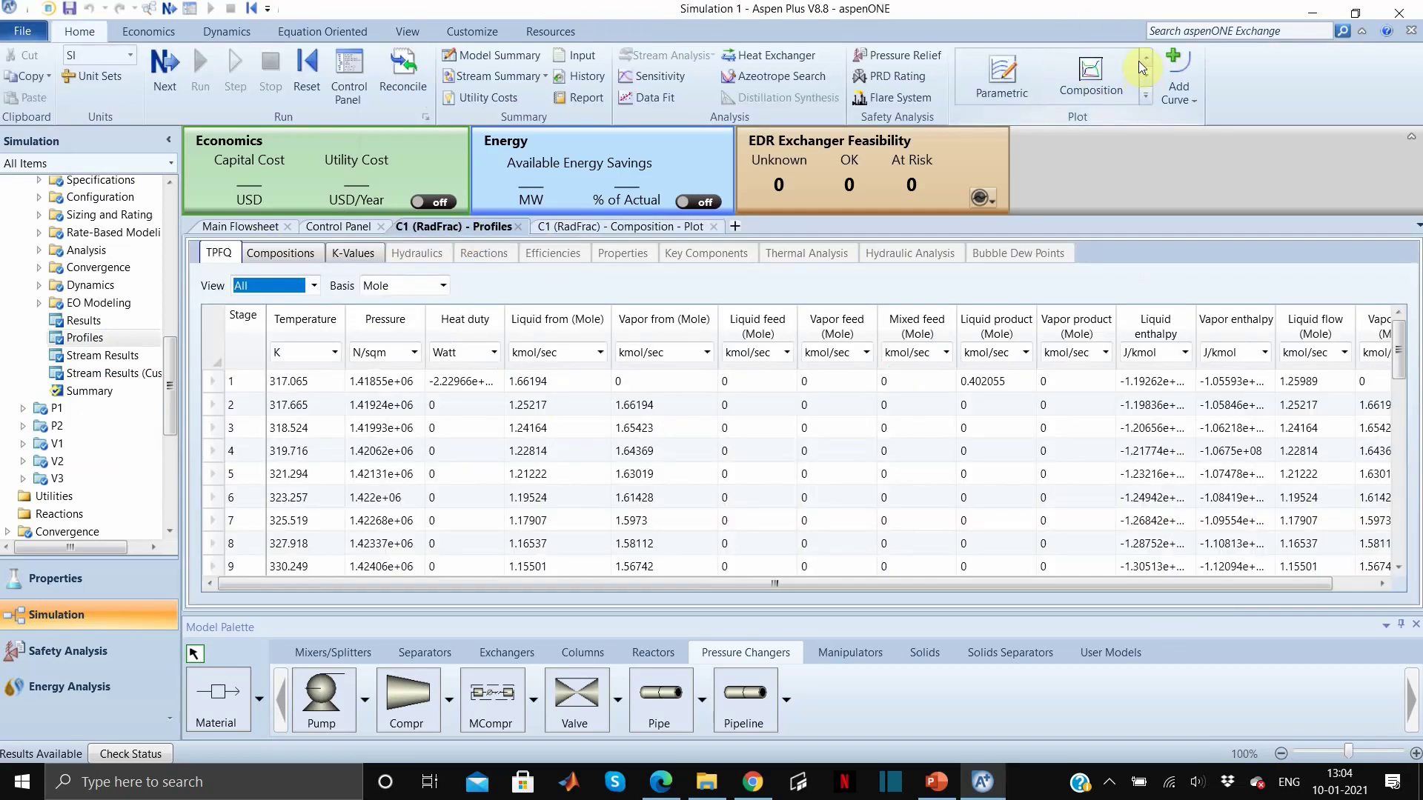
{"action": "left_click", "coordinate": [1145, 58]}
{"action": "left_click", "coordinate": [1091, 74]}
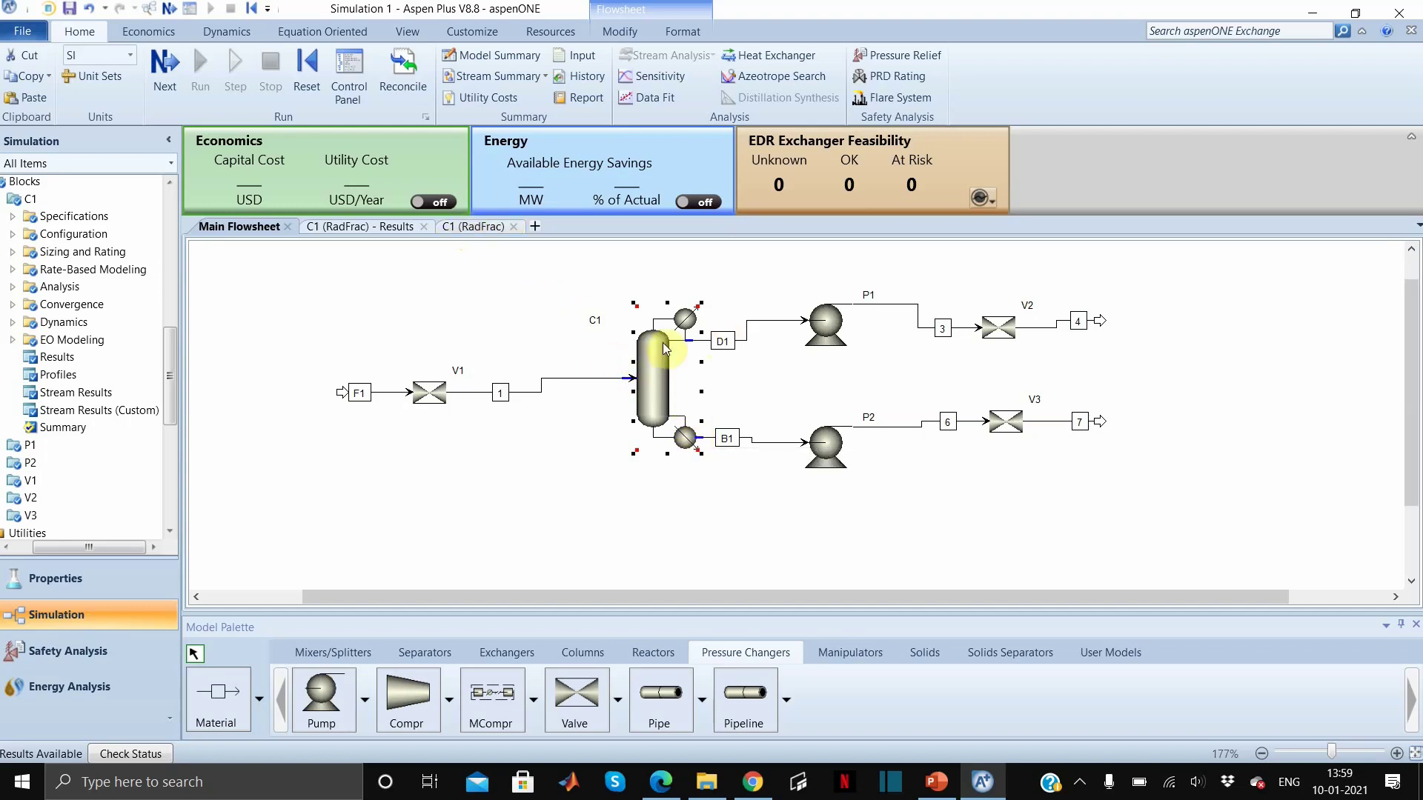
- Examine C1's feed stage and reboiler settings, and the condenser and reboiler heat duties in its results summary
{"action": "left_click", "coordinate": [467, 227]}
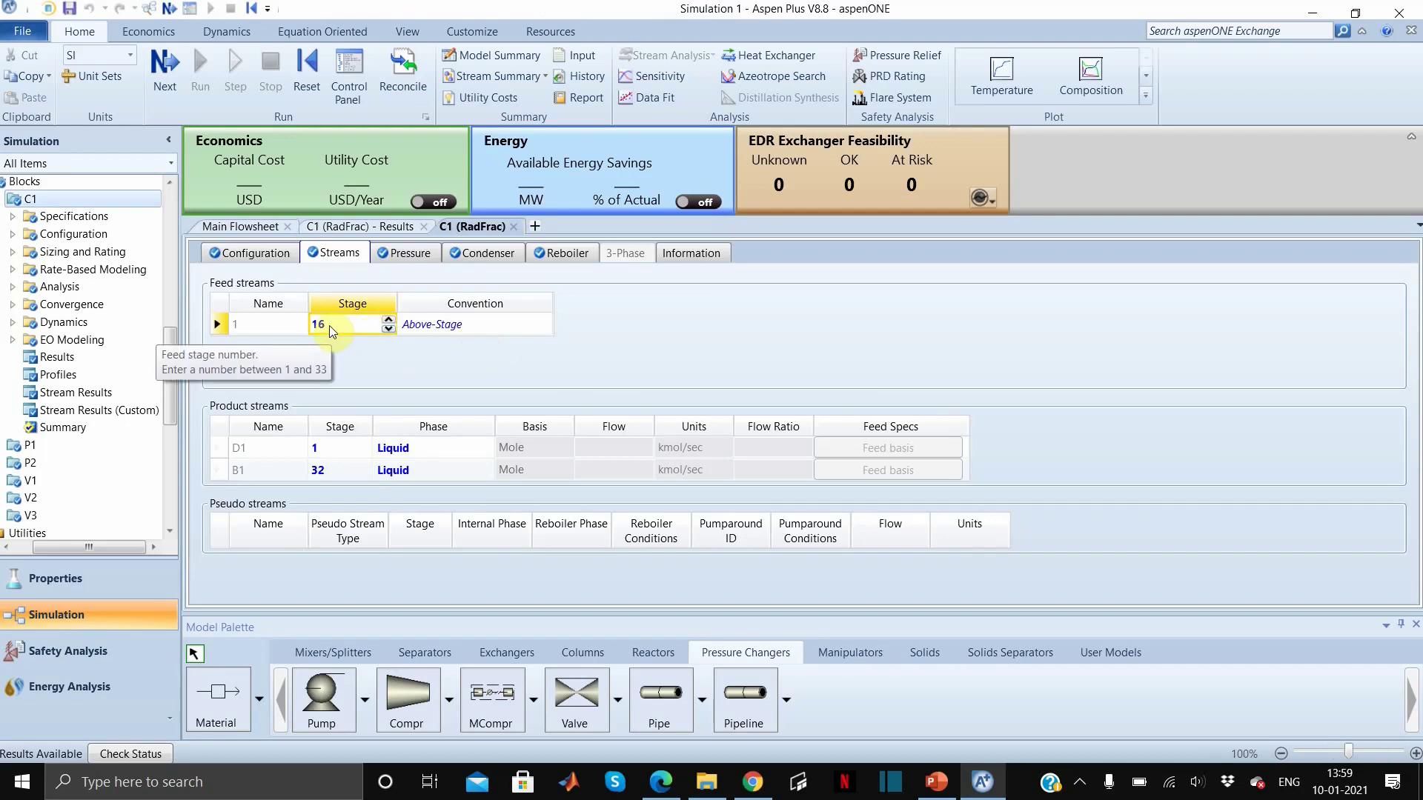
{"action": "left_click", "coordinate": [582, 253]}
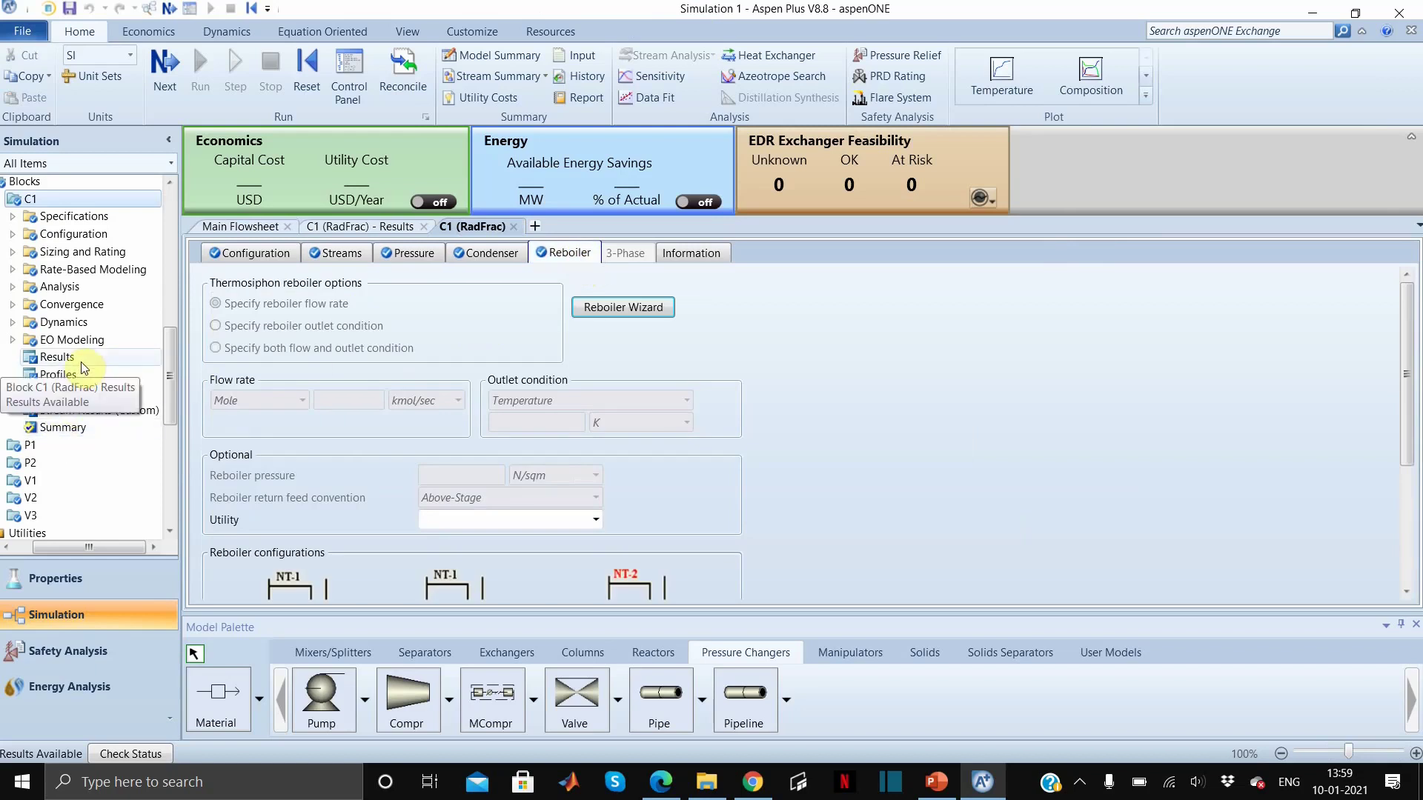
{"action": "left_click", "coordinate": [57, 357]}
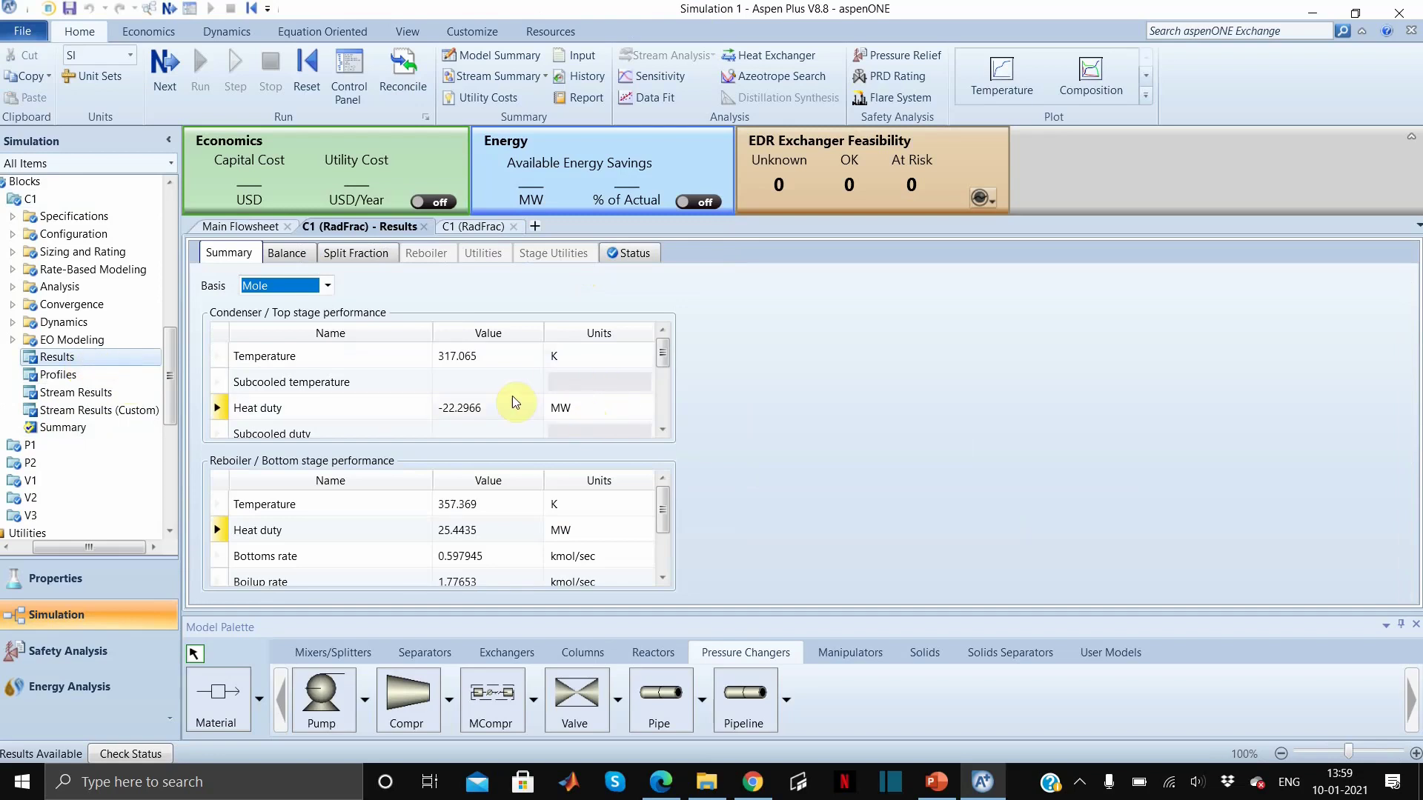
{"action": "scroll", "coordinate": [512, 397], "scroll_direction": "down", "scroll_amount": 1}
{"action": "scroll", "coordinate": [511, 397], "scroll_direction": "up", "scroll_amount": 1}
{"action": "scroll", "coordinate": [459, 568], "scroll_direction": "down", "scroll_amount": 1}
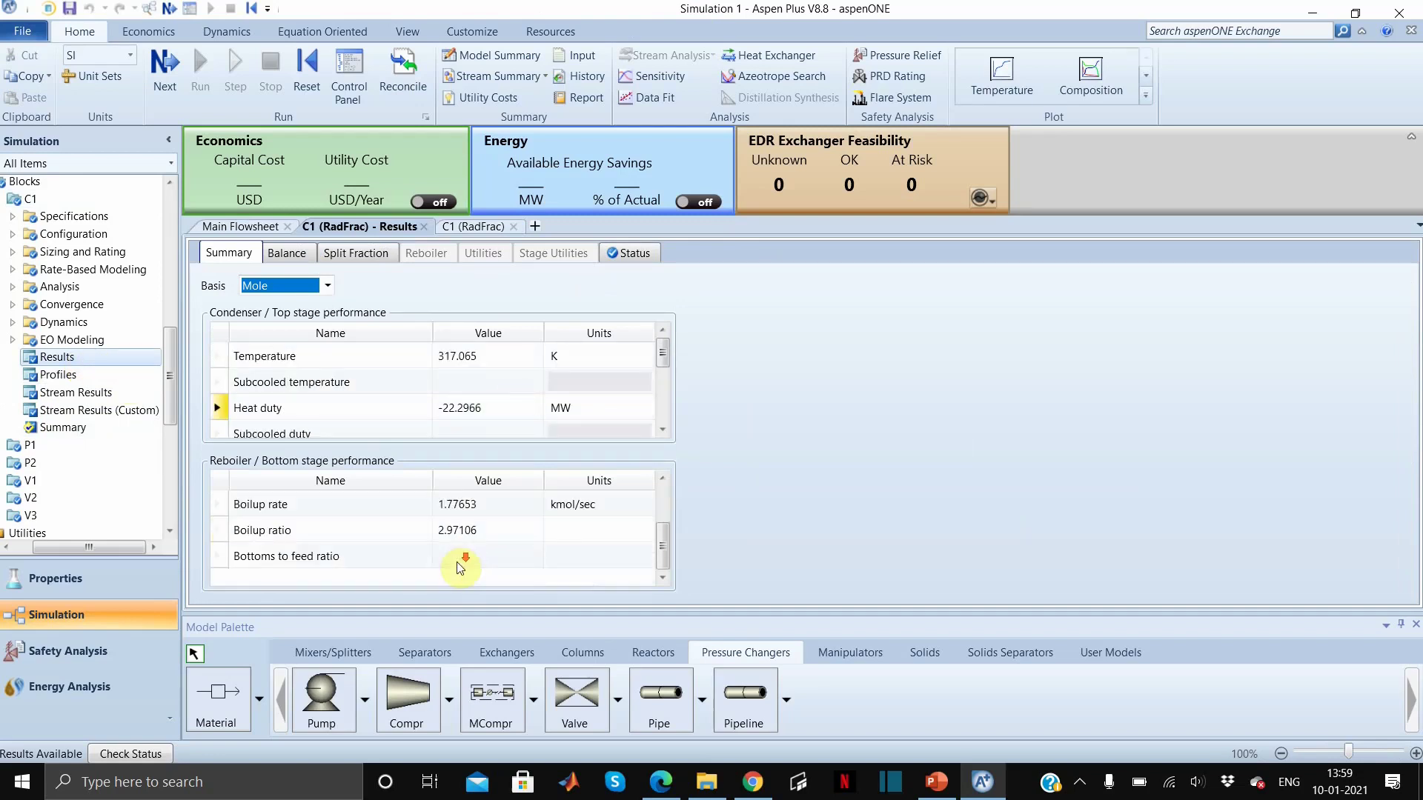
{"action": "scroll", "coordinate": [415, 556], "scroll_direction": "up", "scroll_amount": 1}
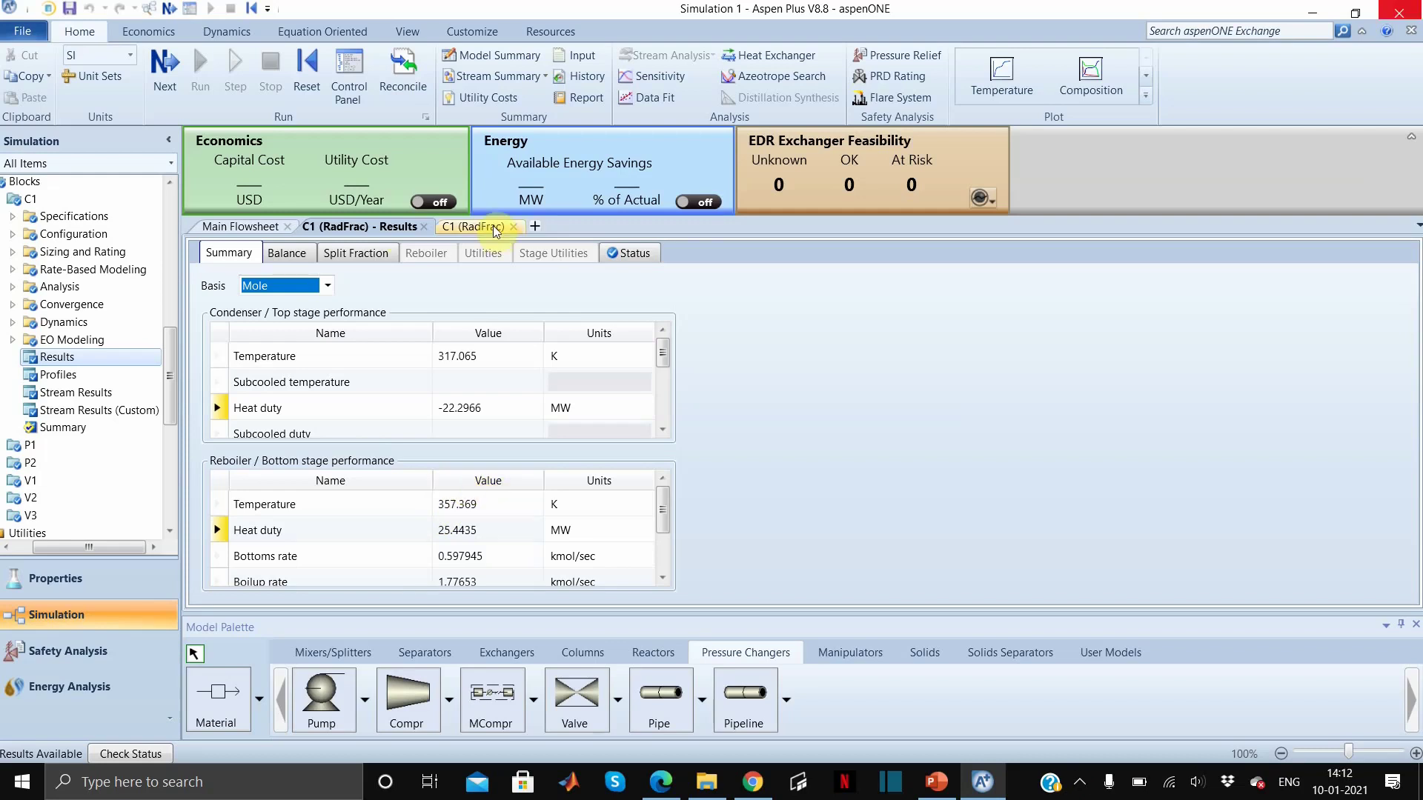
- Set the feed stage of stream 1 in column C1 to 12
{"action": "left_click", "coordinate": [494, 230]}
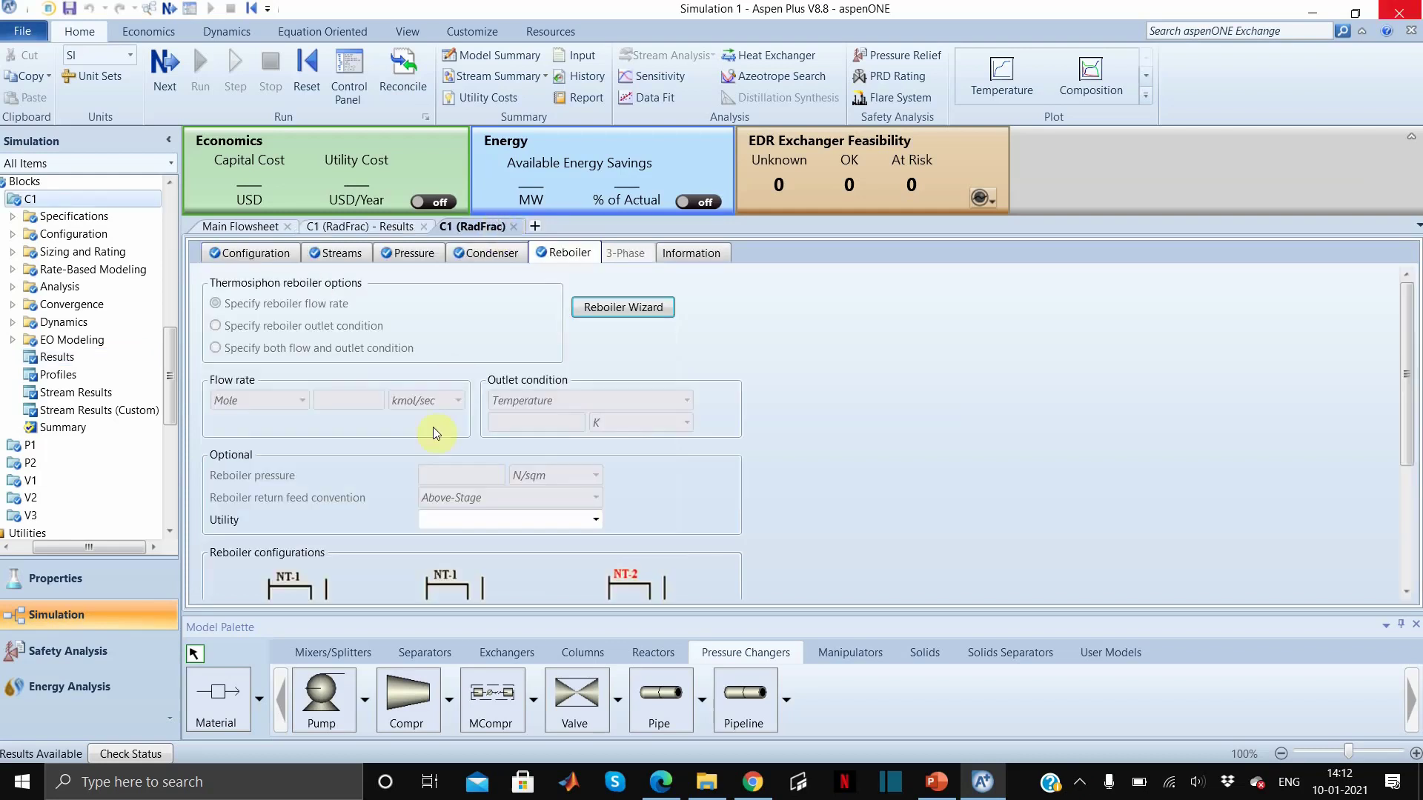
{"action": "left_click", "coordinate": [347, 253]}
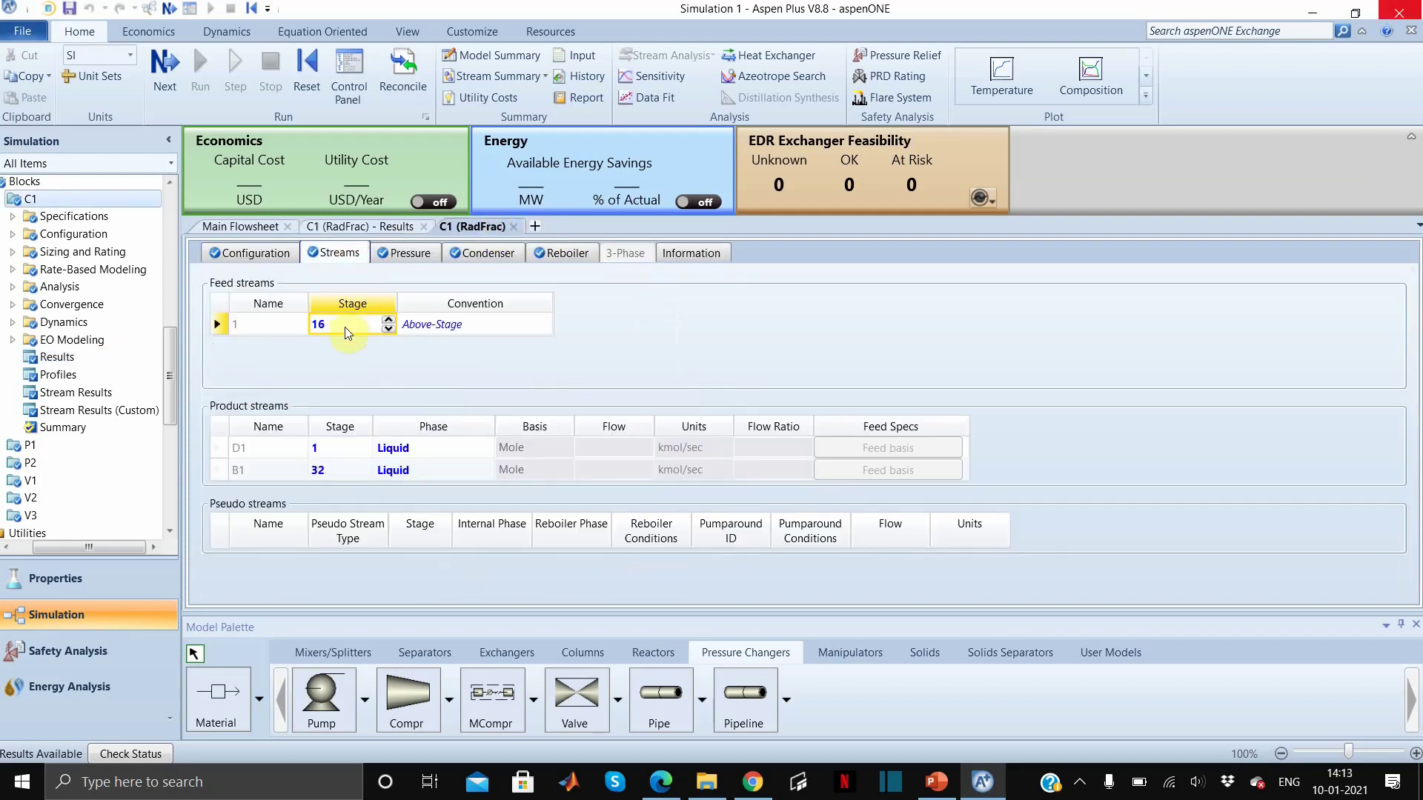
{"action": "left_click", "coordinate": [332, 324]}
{"action": "type", "text": "2"}
- Reinitialize the whole simulation and rerun it, displaying the Run-Status results form
{"action": "left_click", "coordinate": [307, 74]}
{"action": "left_click", "coordinate": [642, 439]}
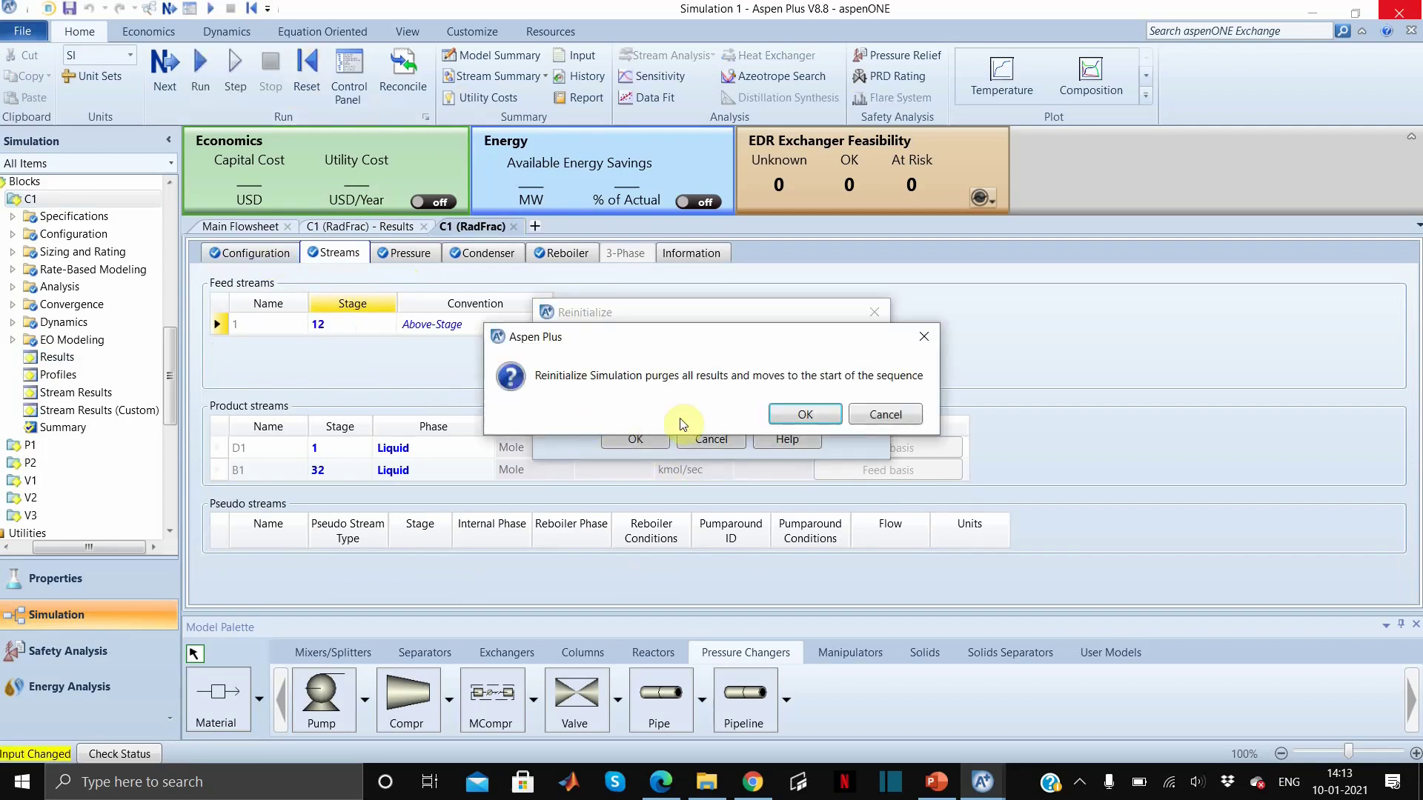
{"action": "left_click", "coordinate": [787, 419]}
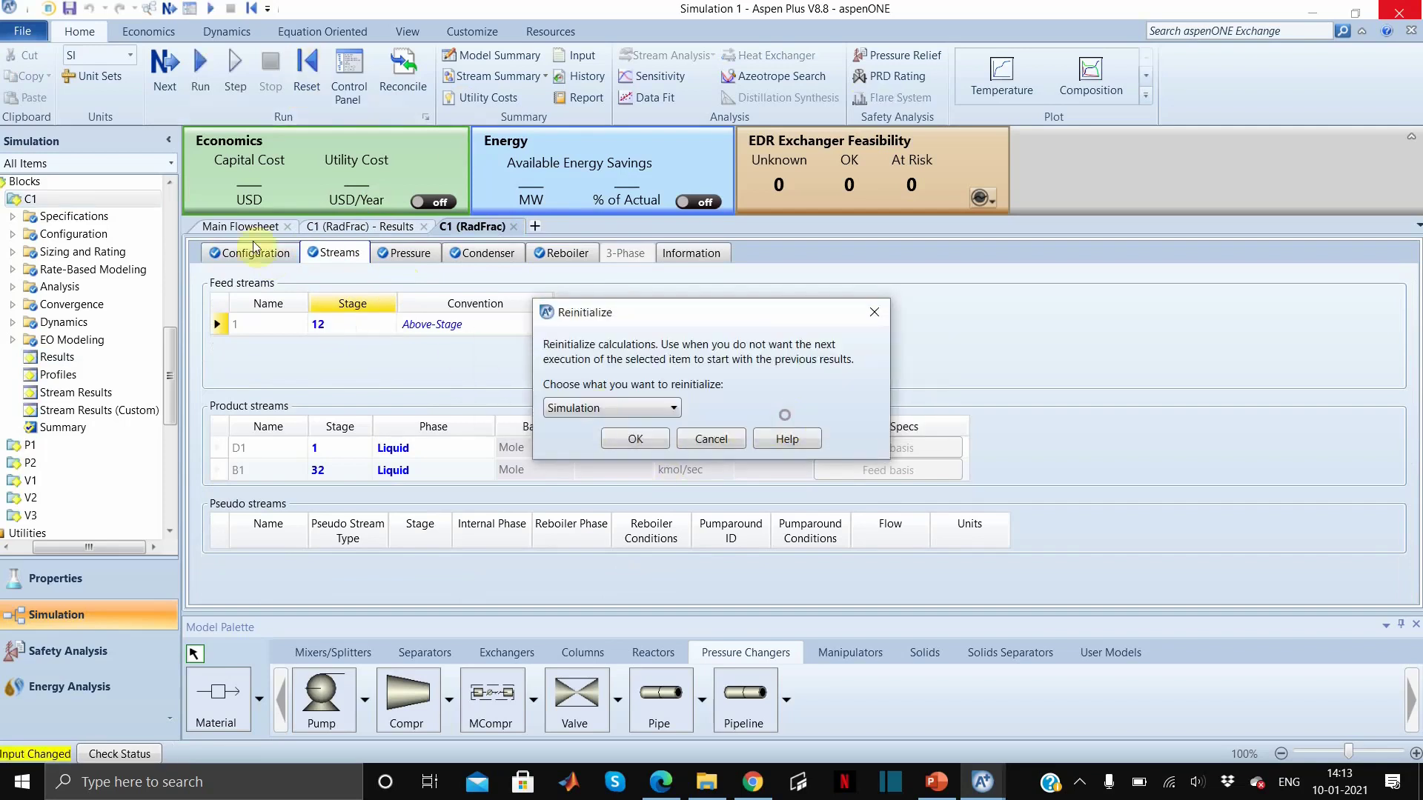
{"action": "left_click", "coordinate": [208, 82]}
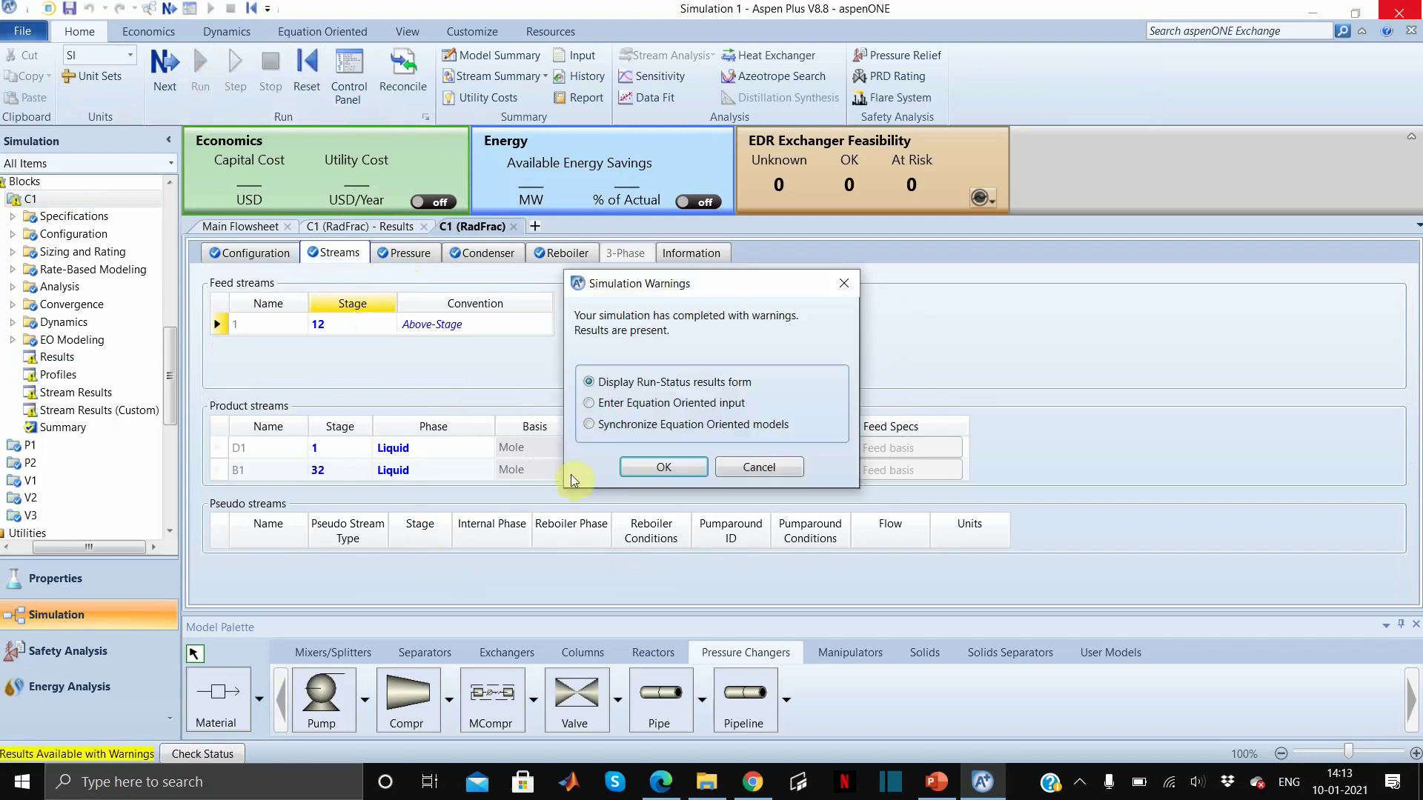
{"action": "left_click", "coordinate": [644, 467]}
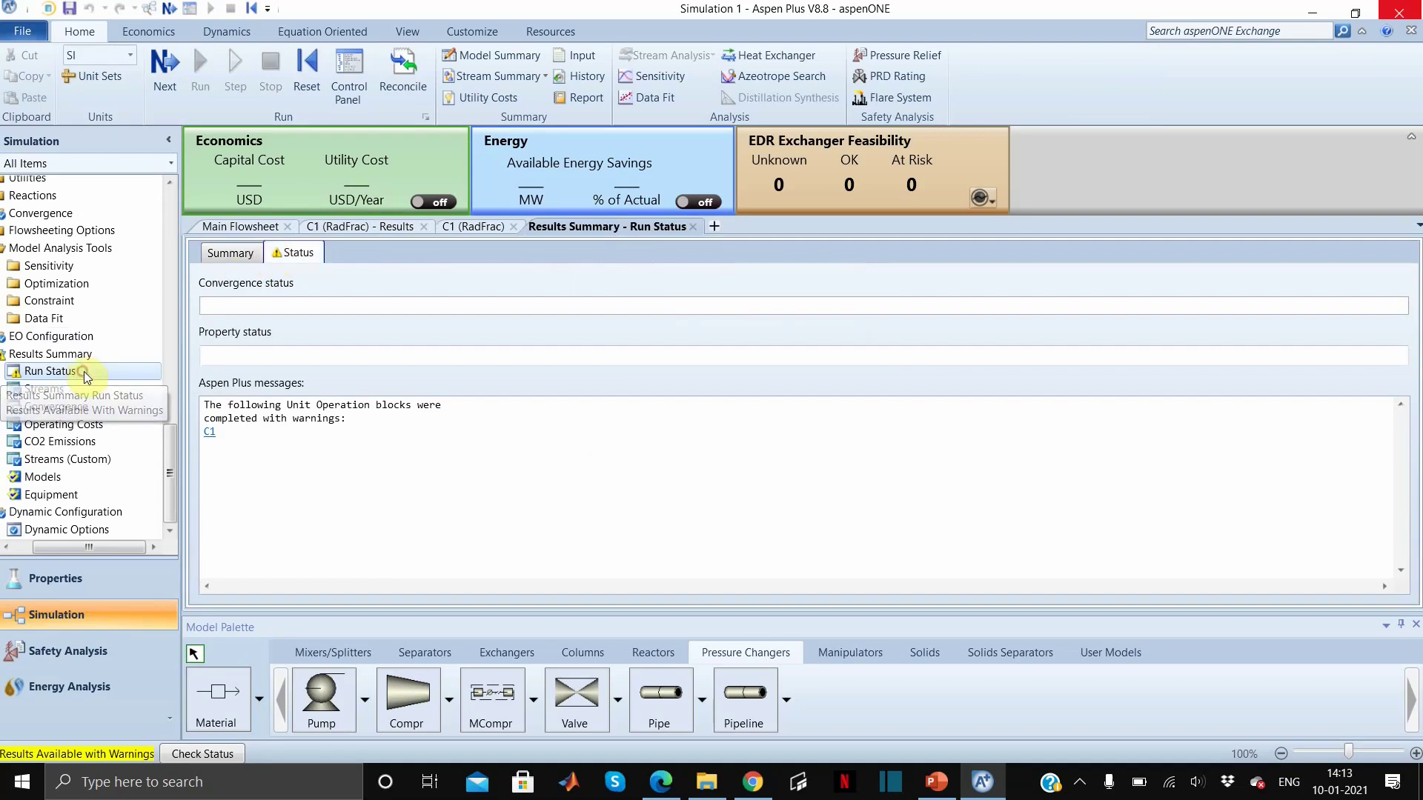
- Set column C1's mole reflux ratio to 3.6 in its operating specifications
{"action": "left_click", "coordinate": [473, 226]}
{"action": "left_click", "coordinate": [247, 256]}
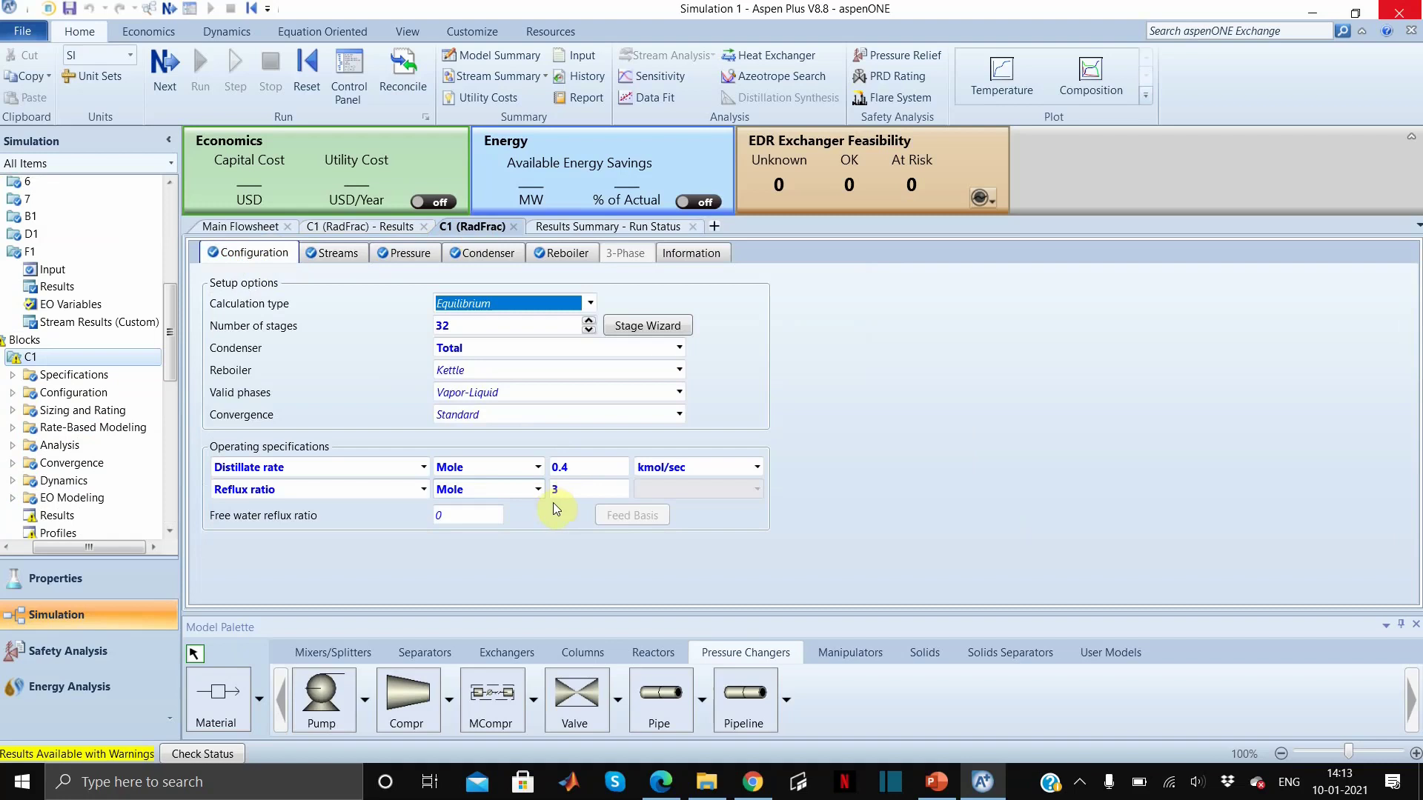
{"action": "left_click", "coordinate": [572, 488]}
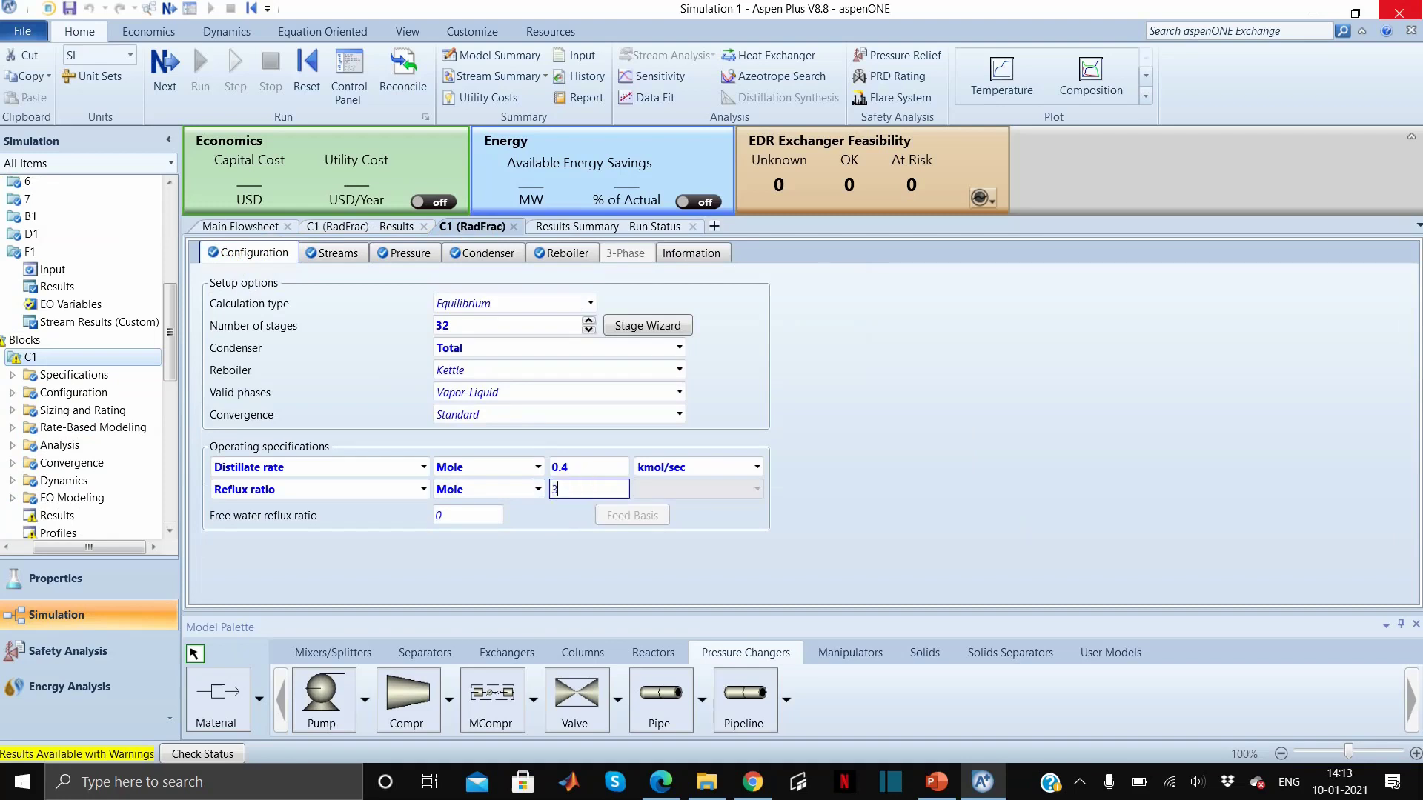
{"action": "type", "text": ".6"}
{"action": "left_click", "coordinate": [608, 552]}
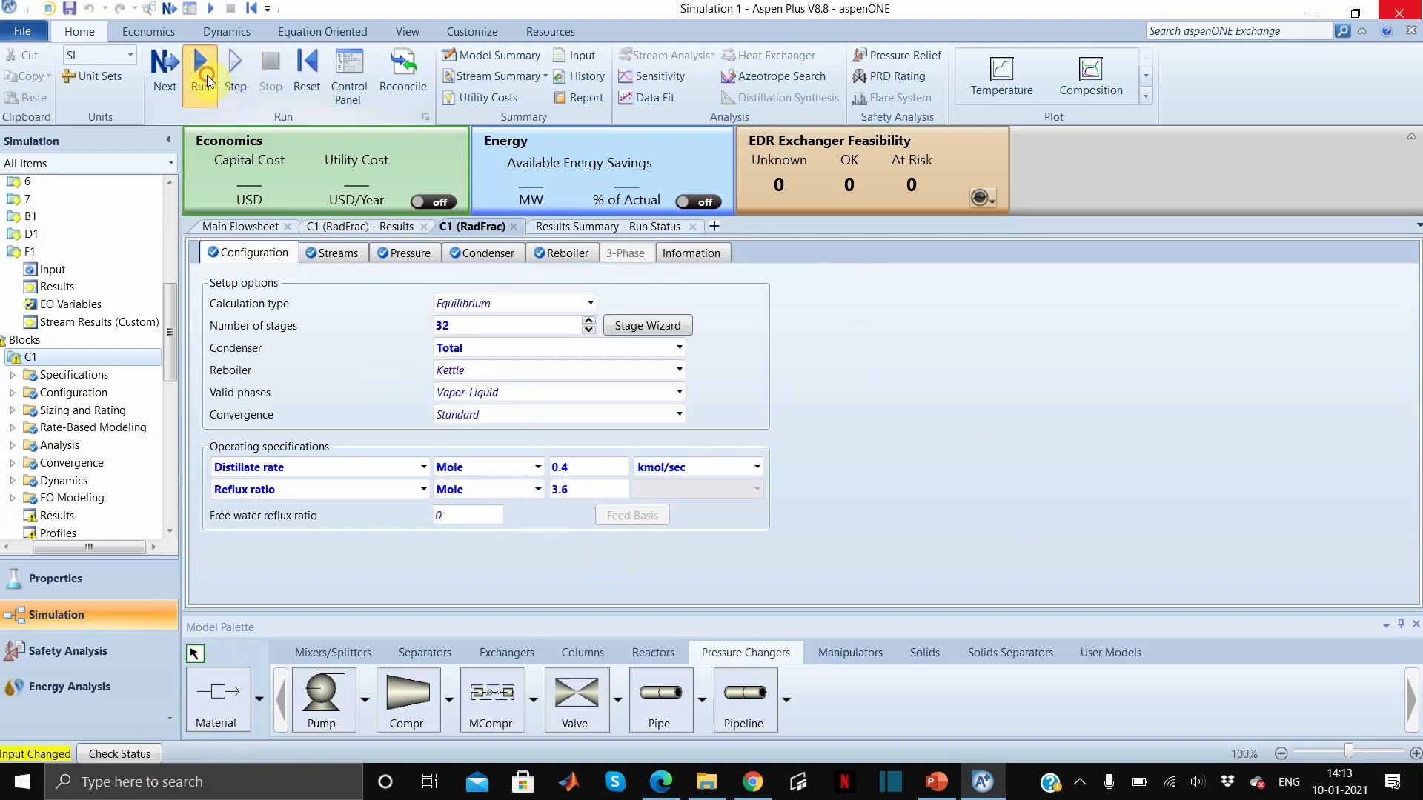
- Rerun the simulation and open column C1's results summary to check the condenser and reboiler heat duties
{"action": "left_click", "coordinate": [209, 74]}
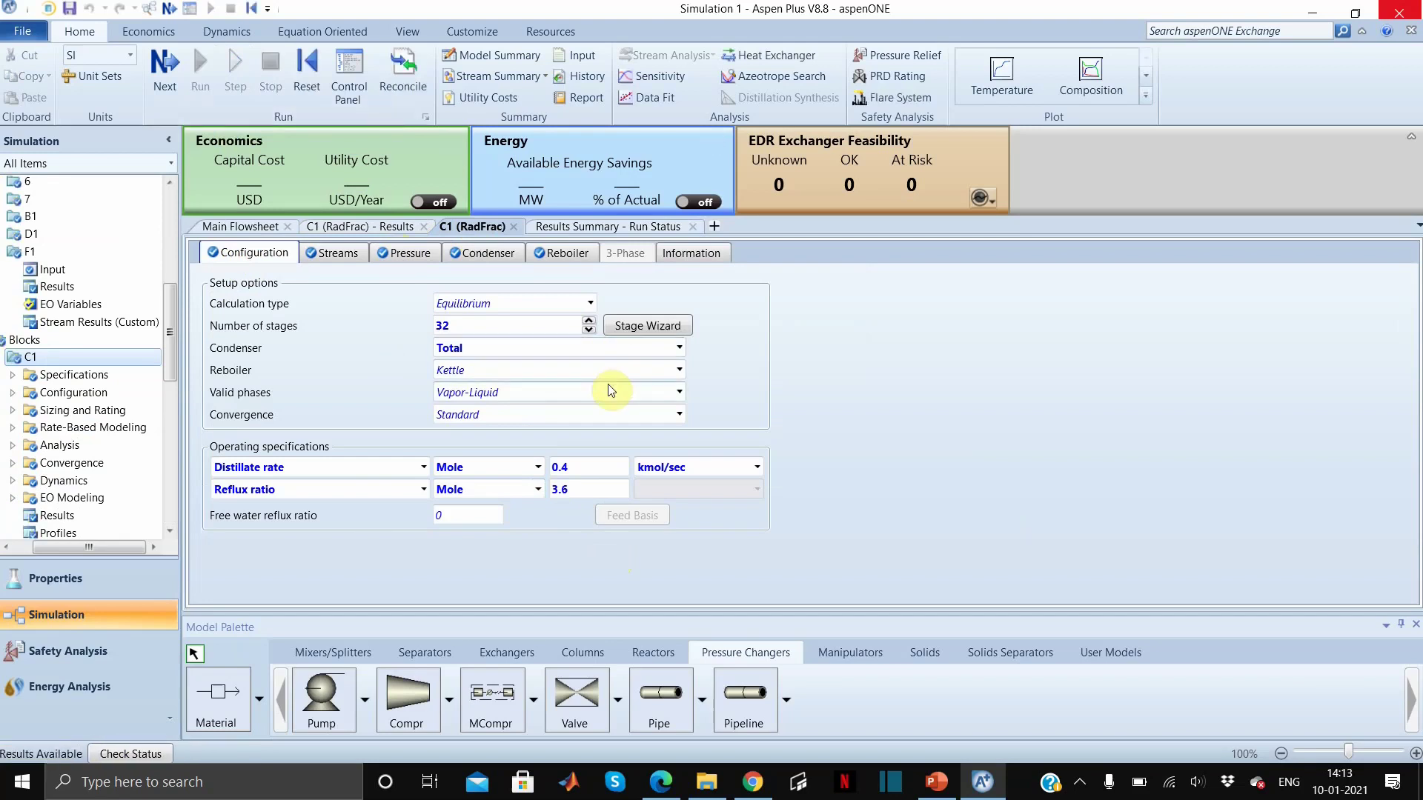
{"action": "left_click", "coordinate": [58, 517]}
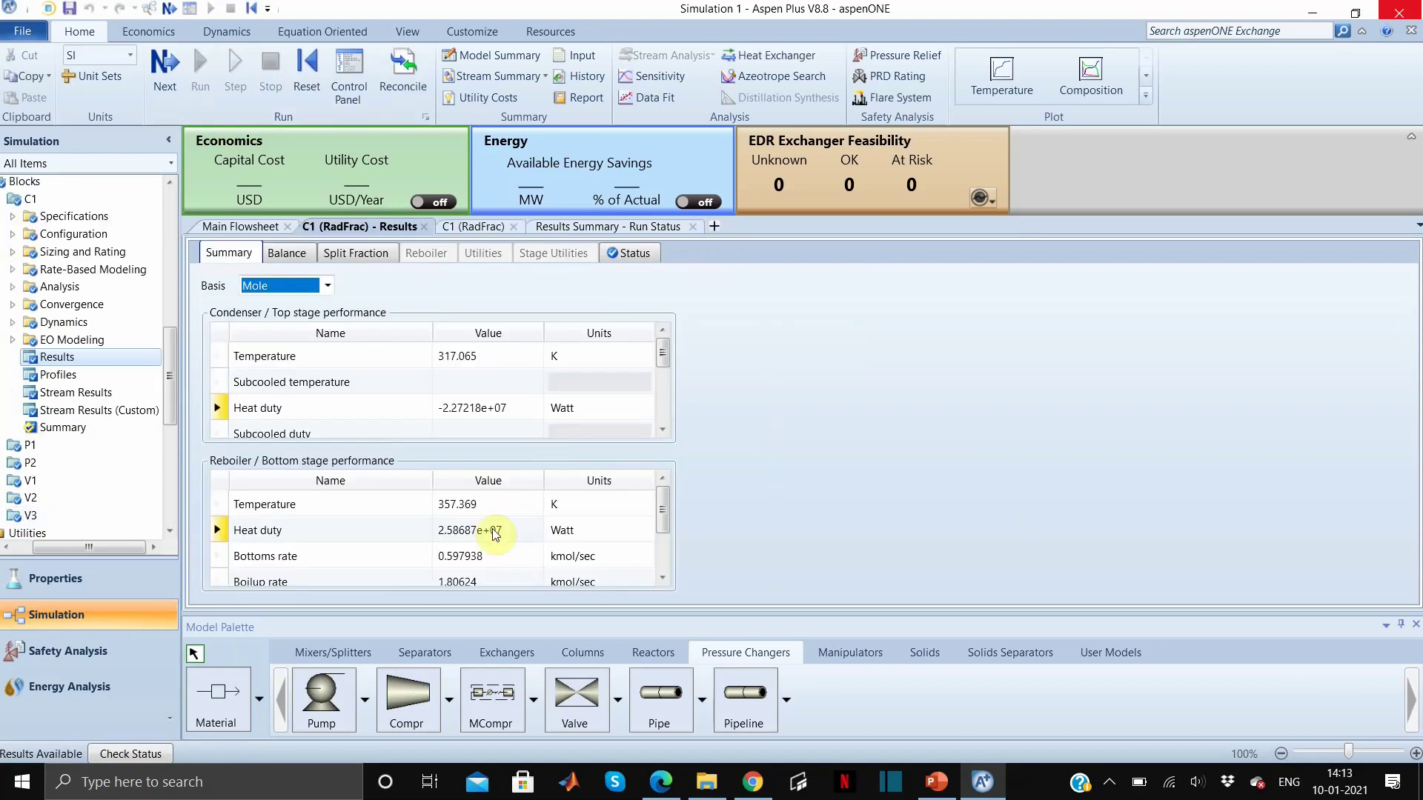
- Display the reboiler and condenser heat duties of column C1 in MW in its results summary
{"action": "left_click", "coordinate": [645, 531]}
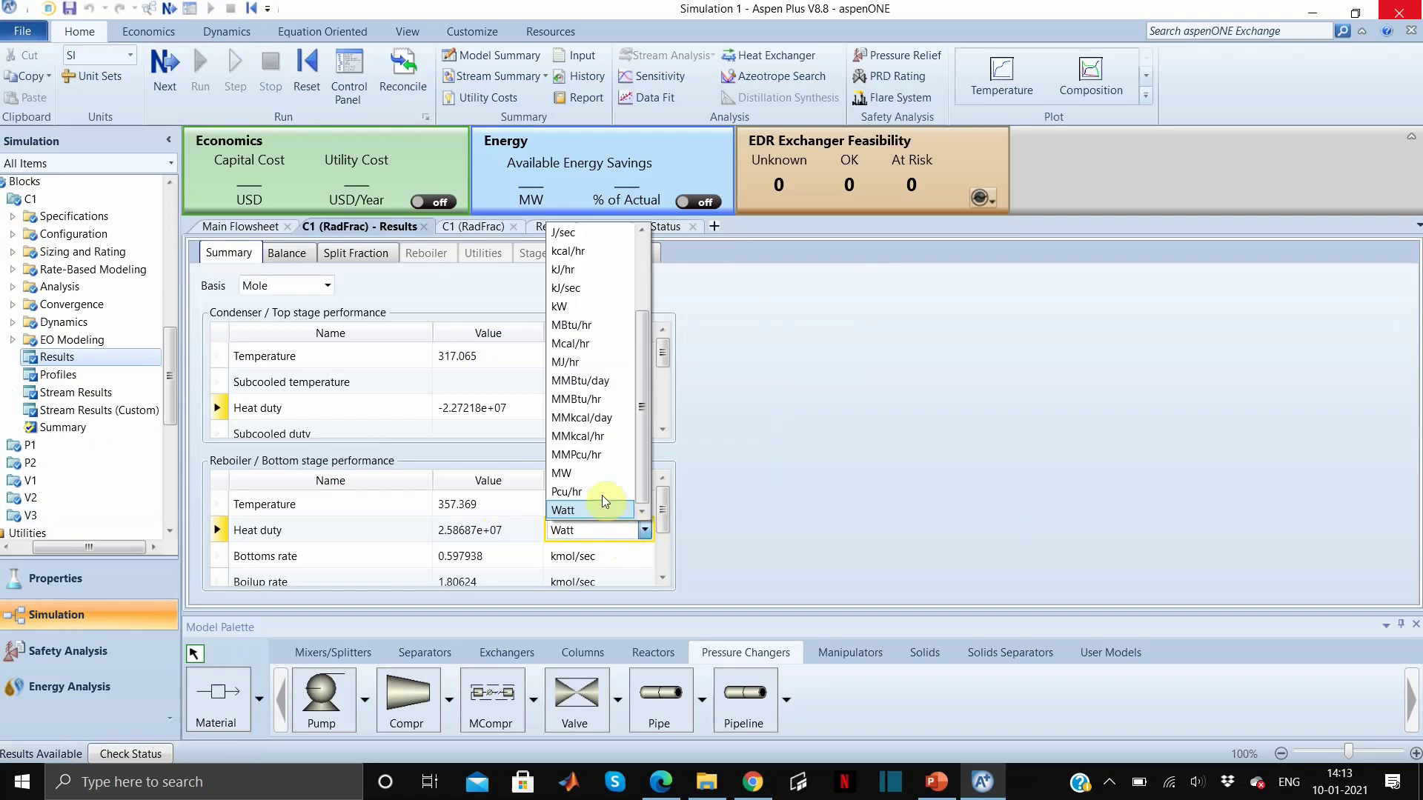
{"action": "left_click", "coordinate": [593, 472]}
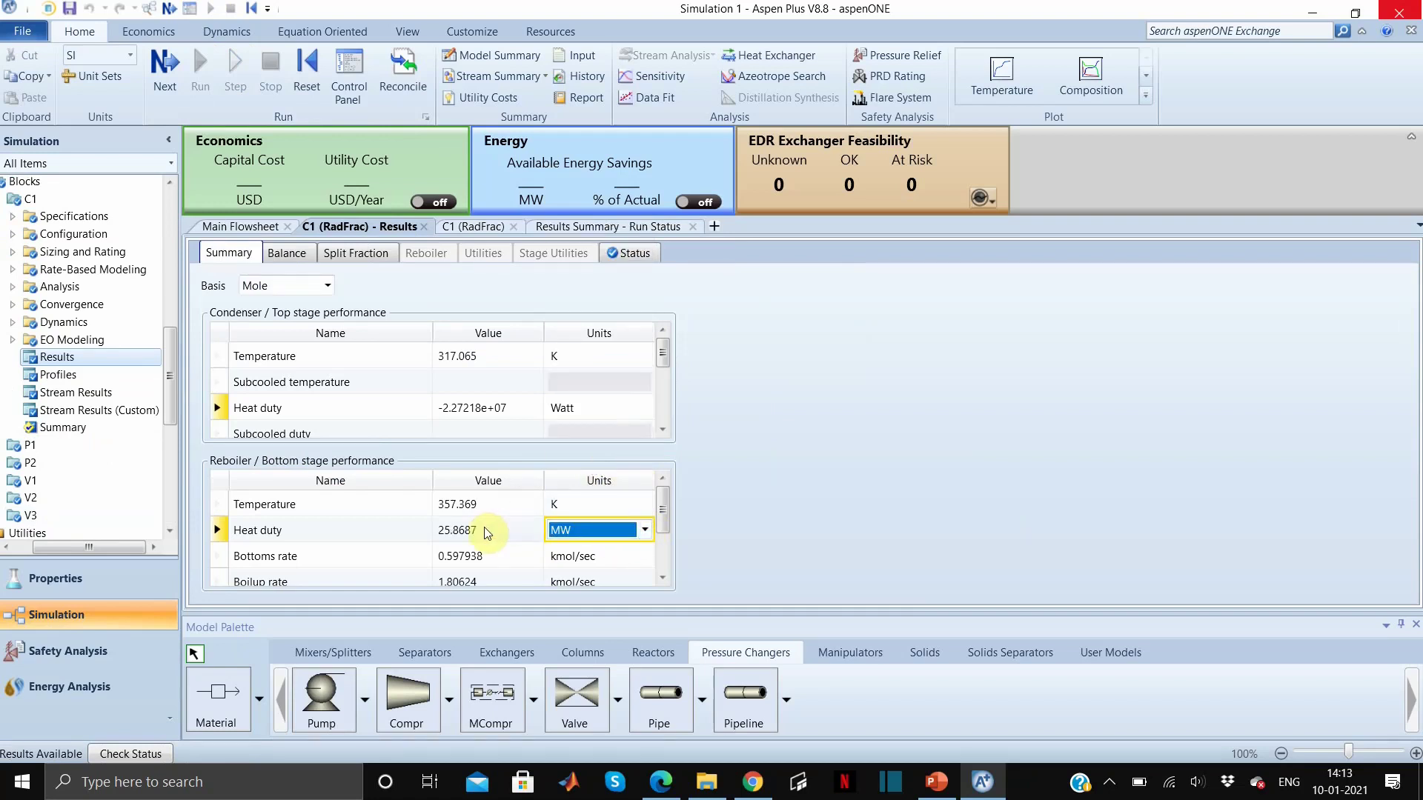
{"action": "left_click", "coordinate": [645, 408]}
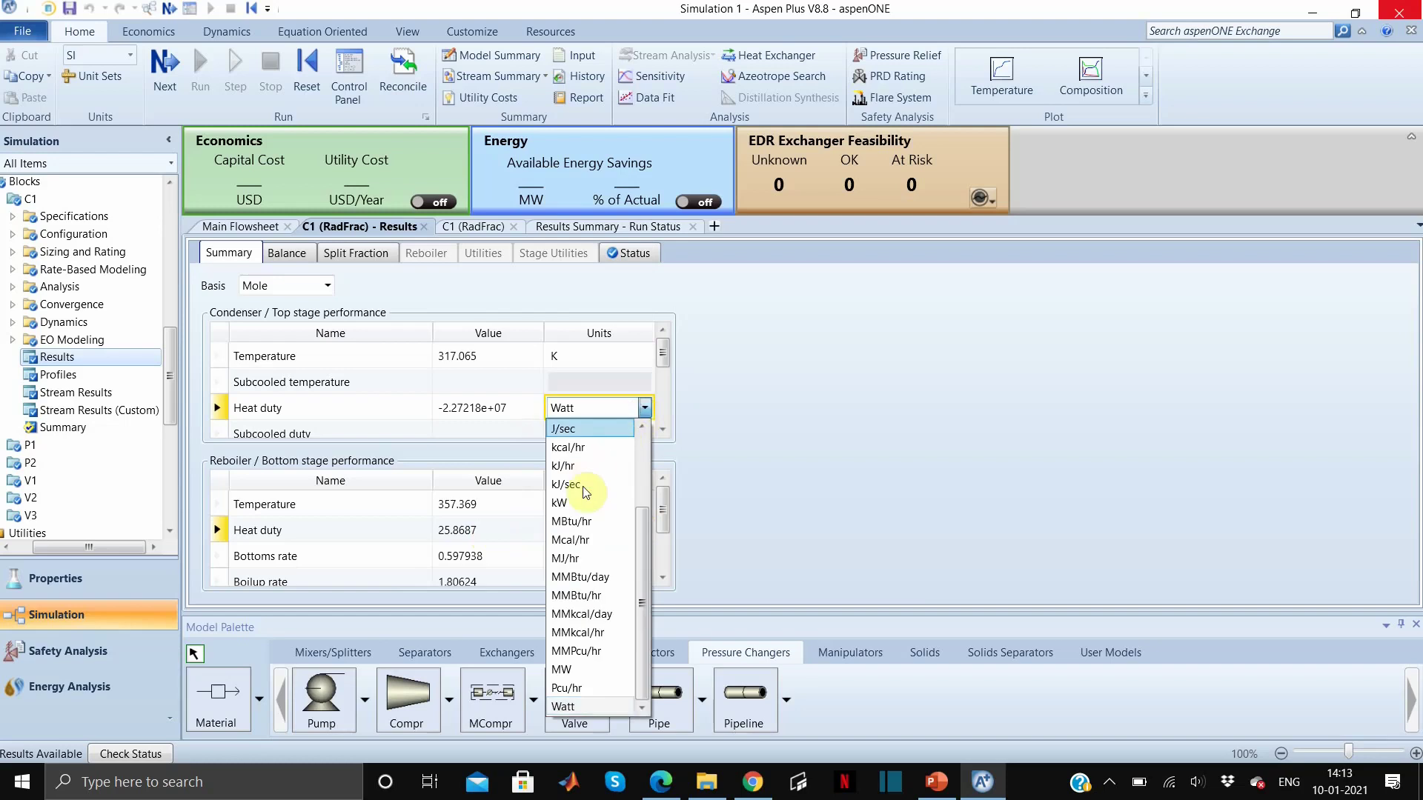
{"action": "left_click", "coordinate": [578, 670]}
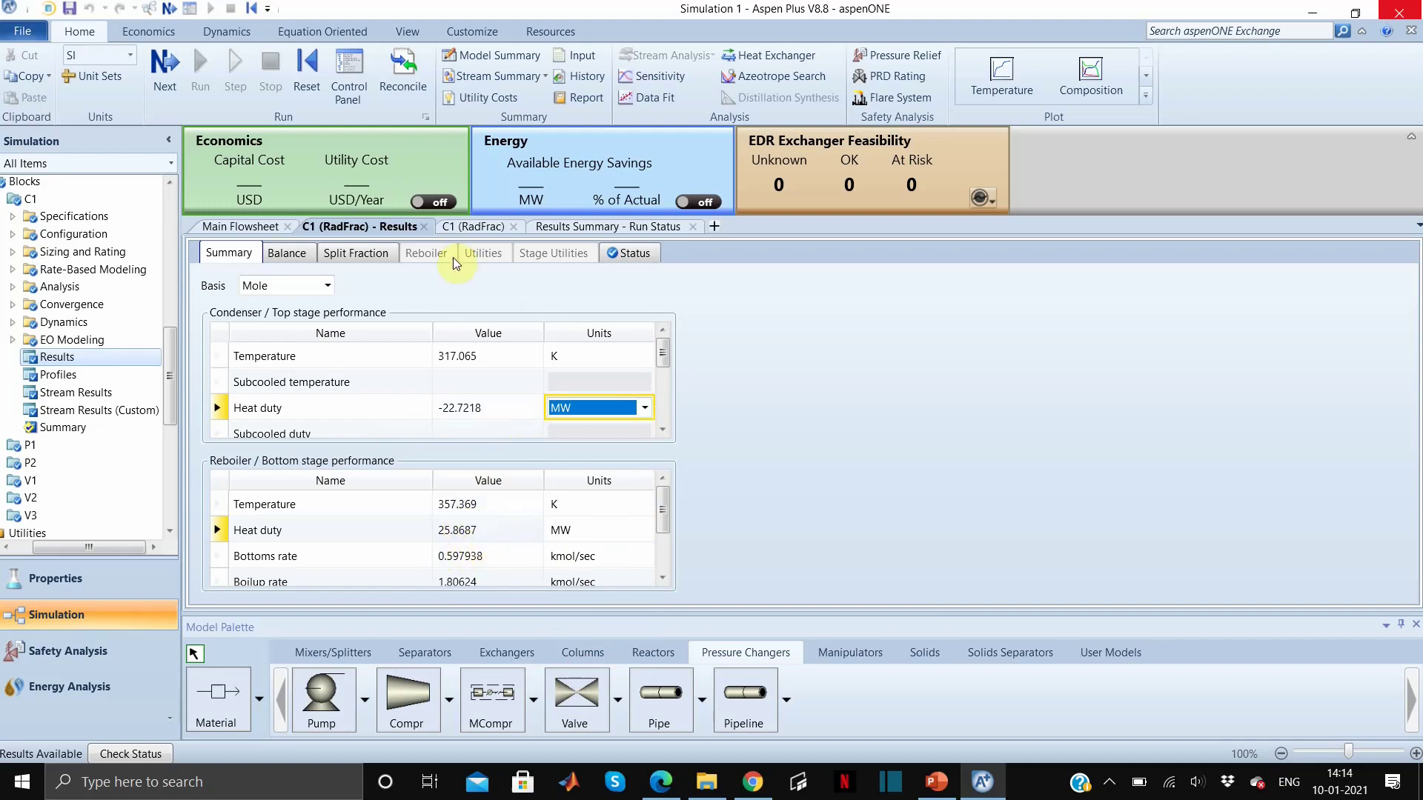
- Set the feed stage of stream 1 in column C1 to 14
{"action": "left_click", "coordinate": [473, 226]}
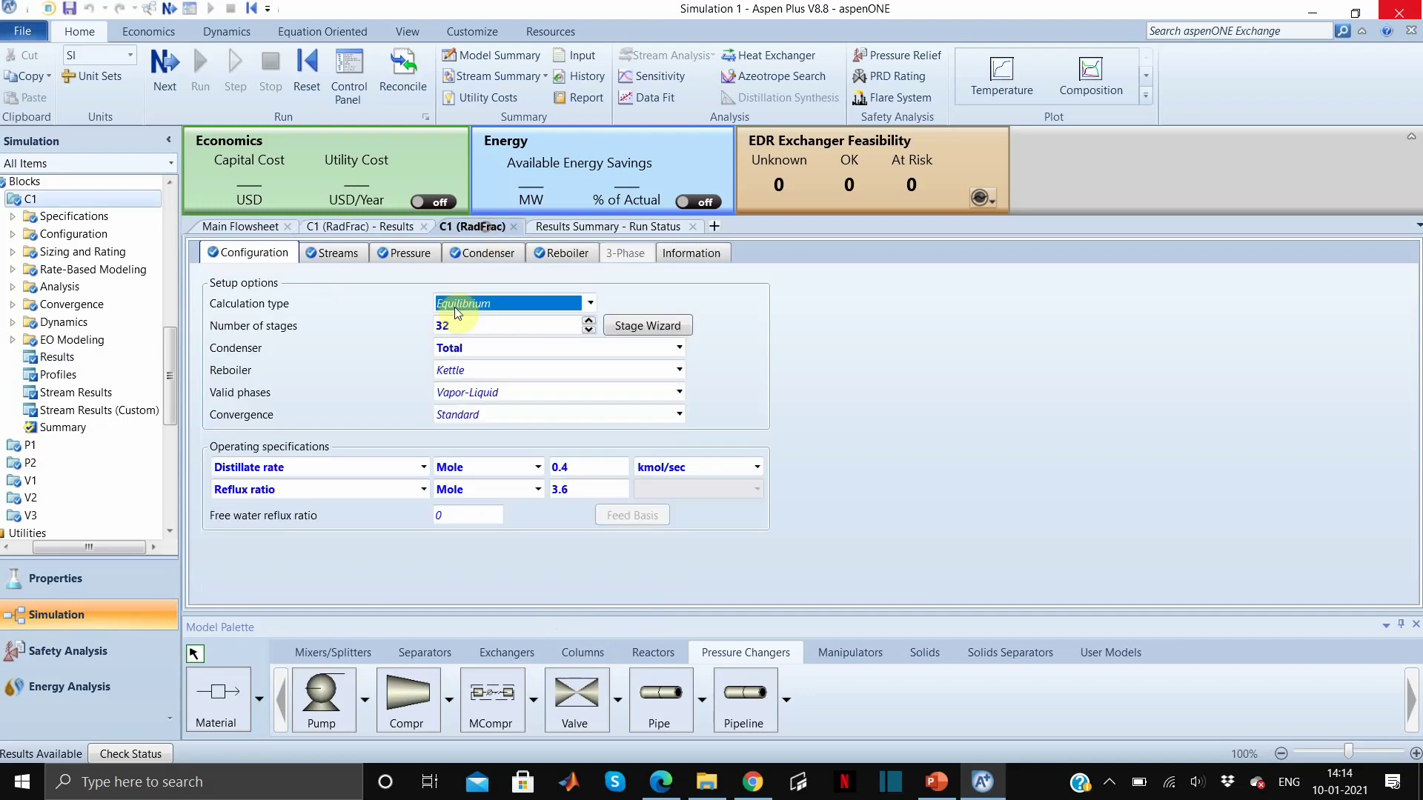
{"action": "left_click", "coordinate": [340, 256]}
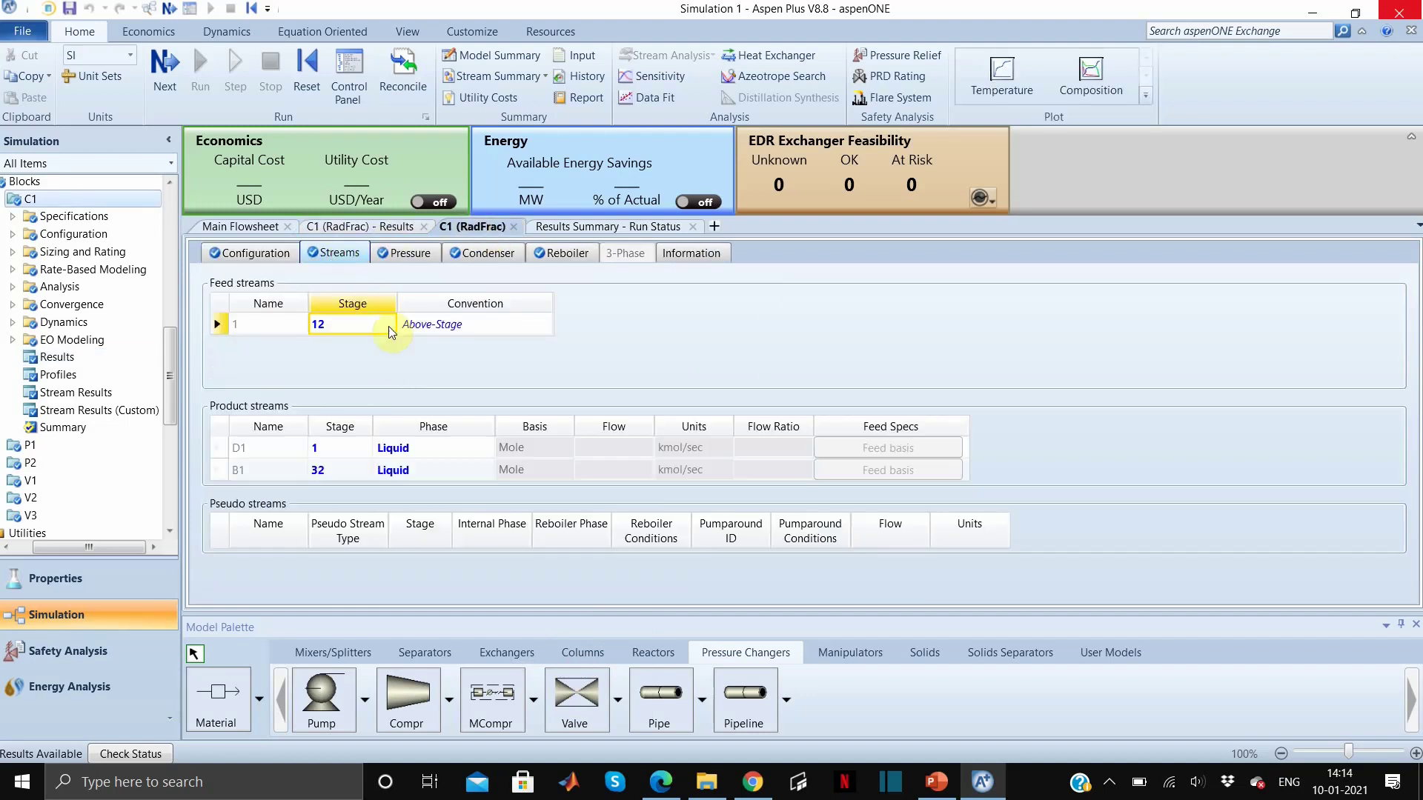
{"action": "left_click", "coordinate": [331, 327]}
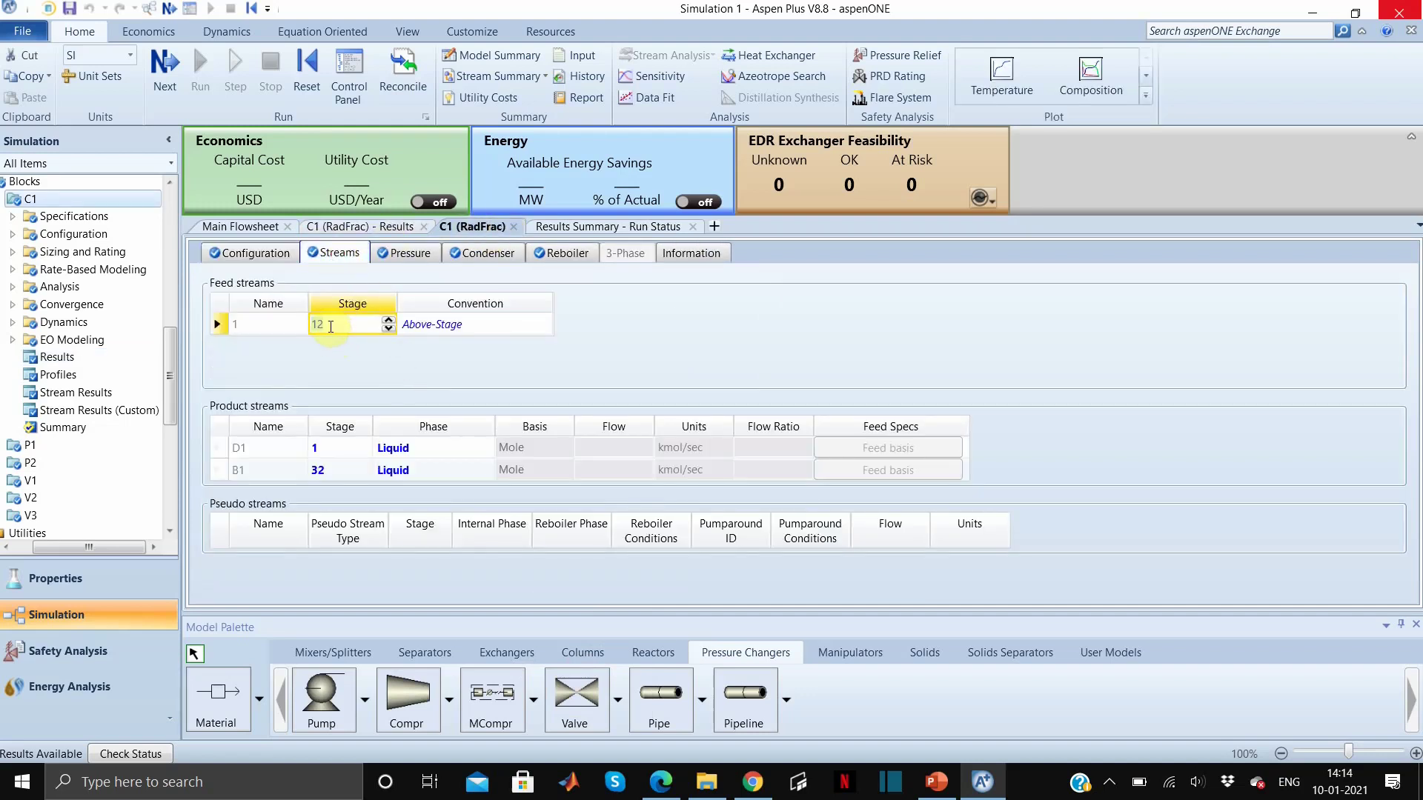
{"action": "type", "text": "1"}
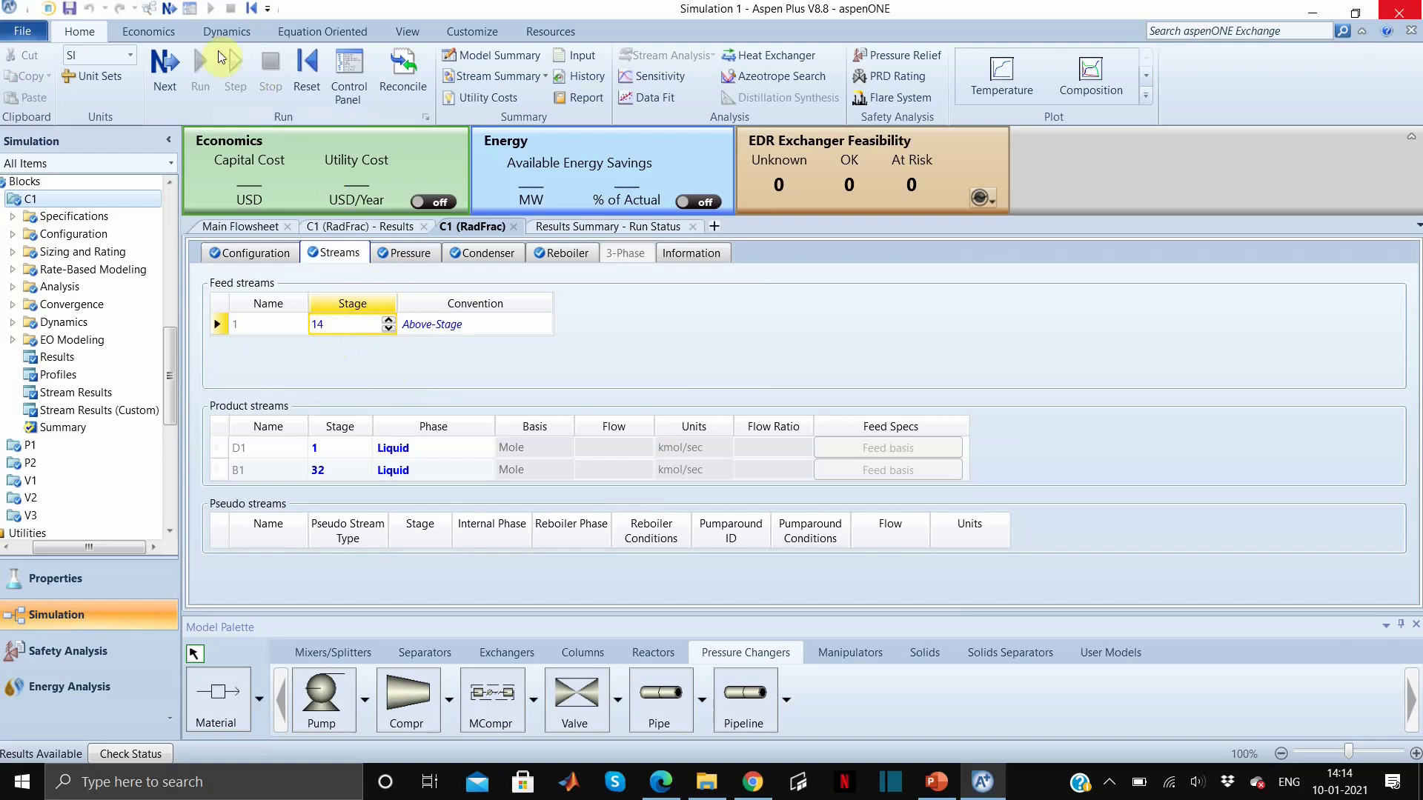
{"action": "left_click", "coordinate": [365, 337]}
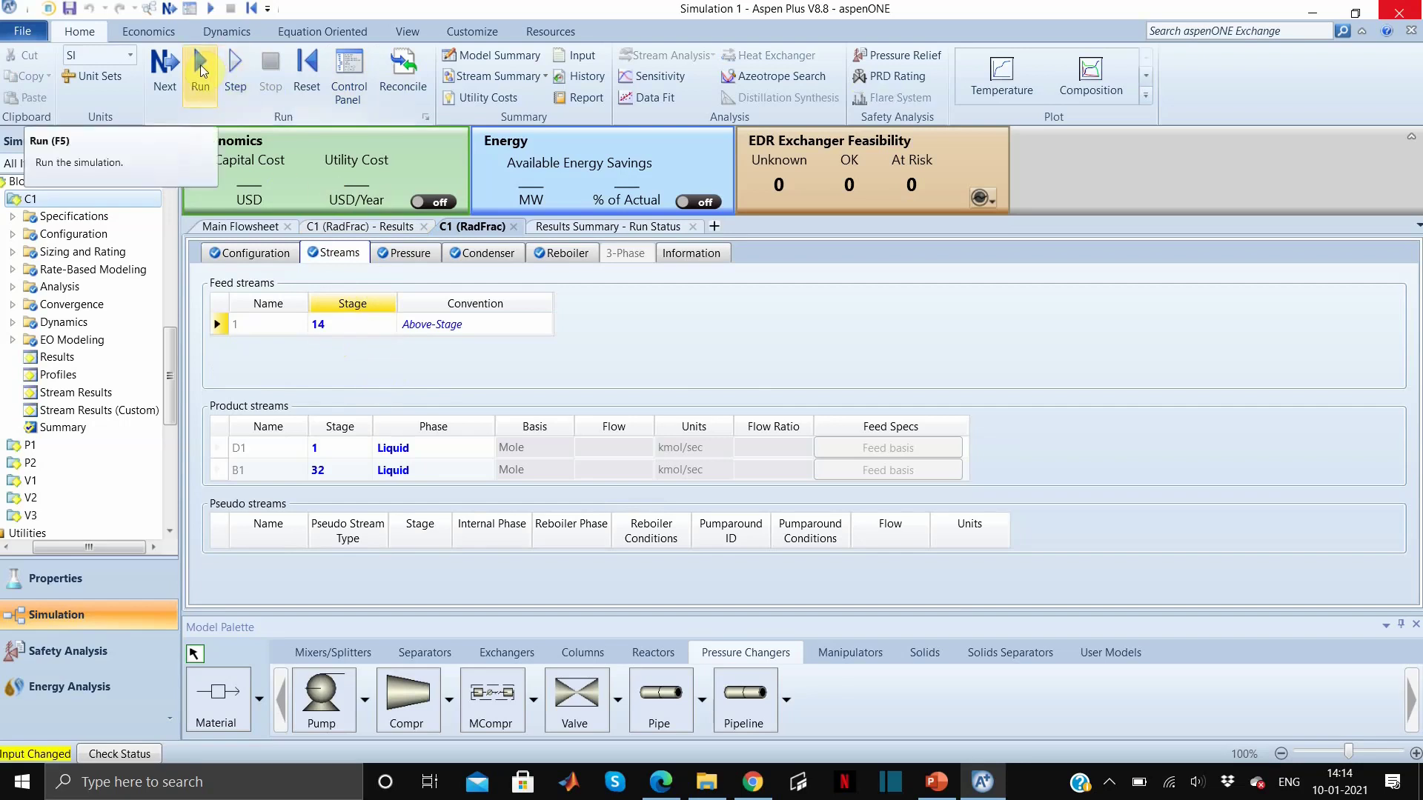
- Reinitialize the whole simulation, purging all previous results, and rerun it with the changed feed stage
{"action": "left_click", "coordinate": [305, 71]}
{"action": "left_click", "coordinate": [636, 439]}
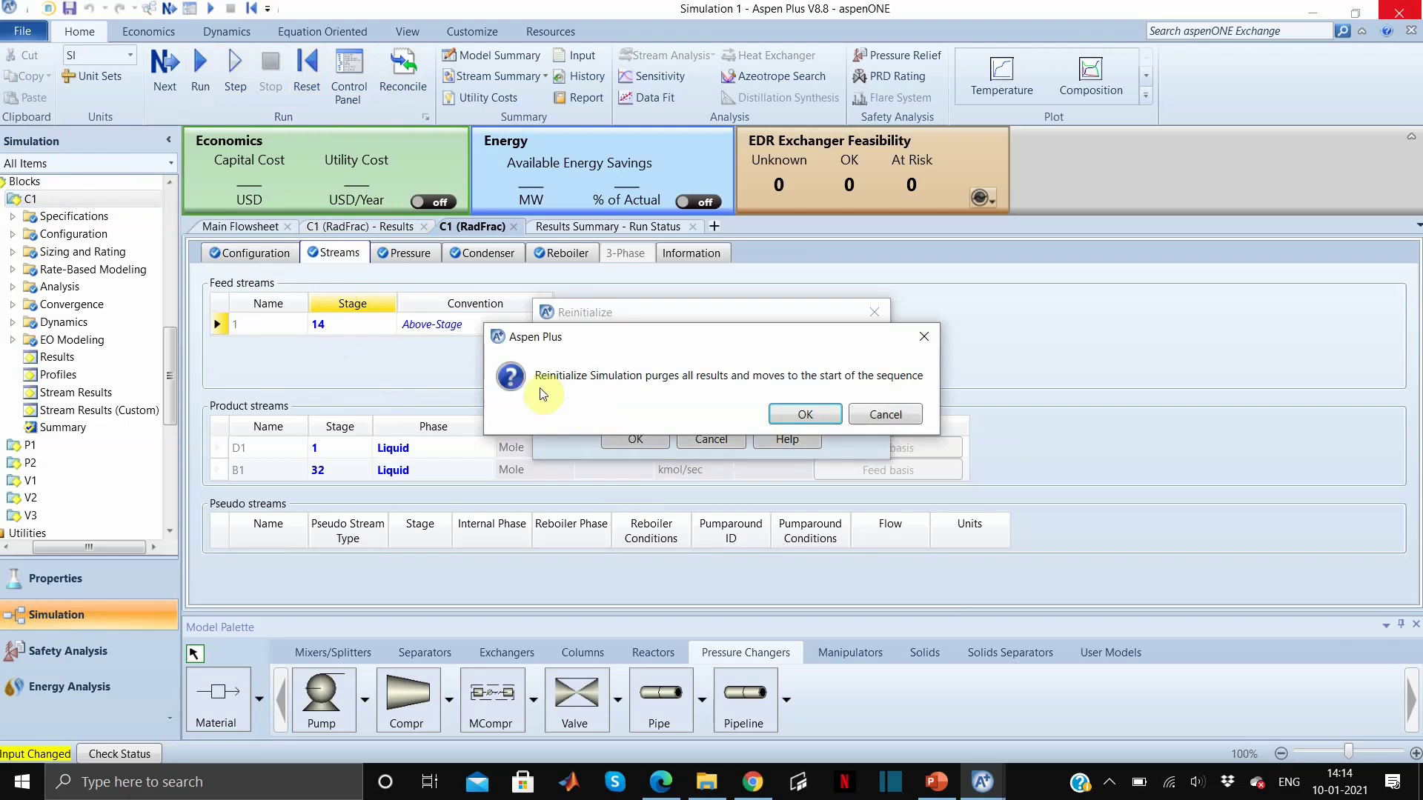
{"action": "left_click", "coordinate": [816, 412]}
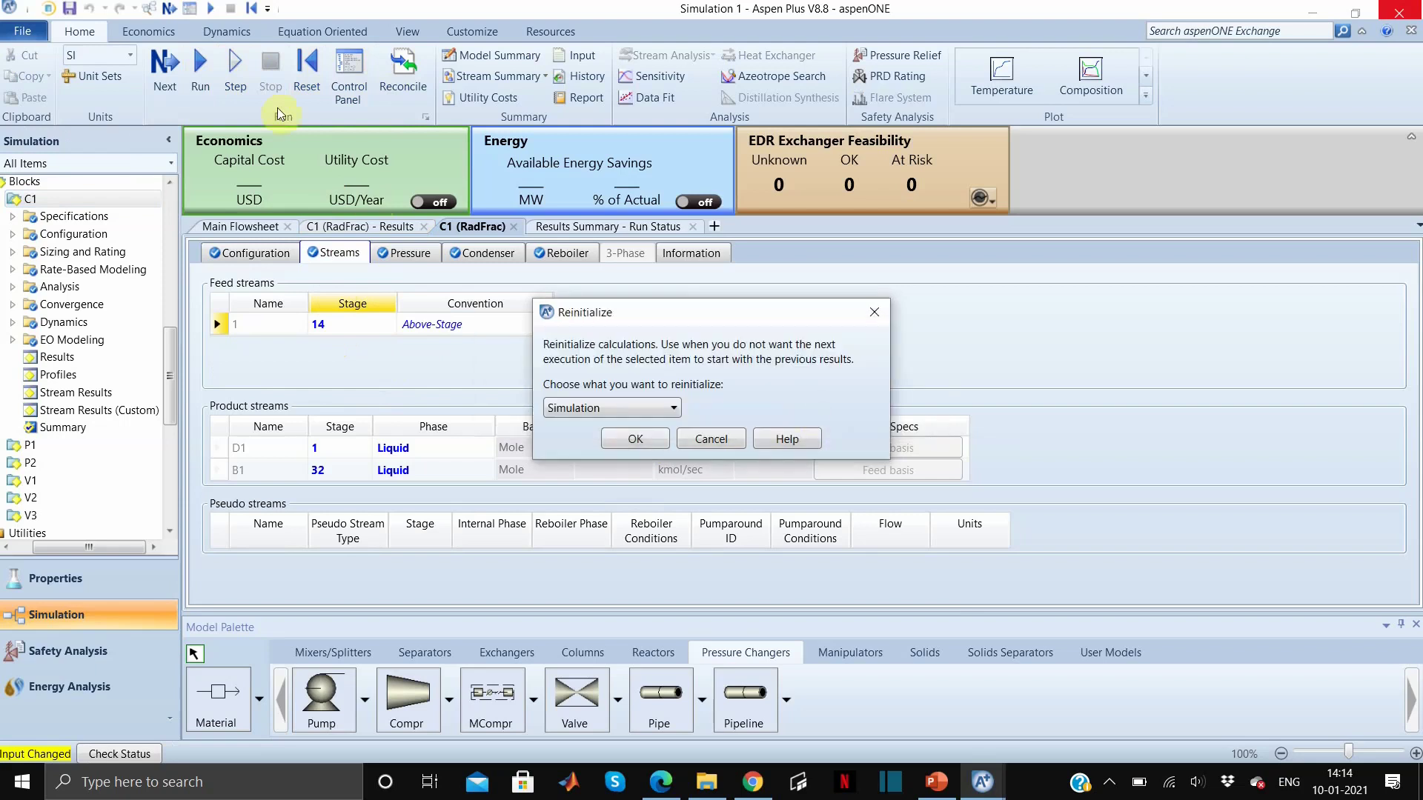
{"action": "left_click", "coordinate": [199, 82]}
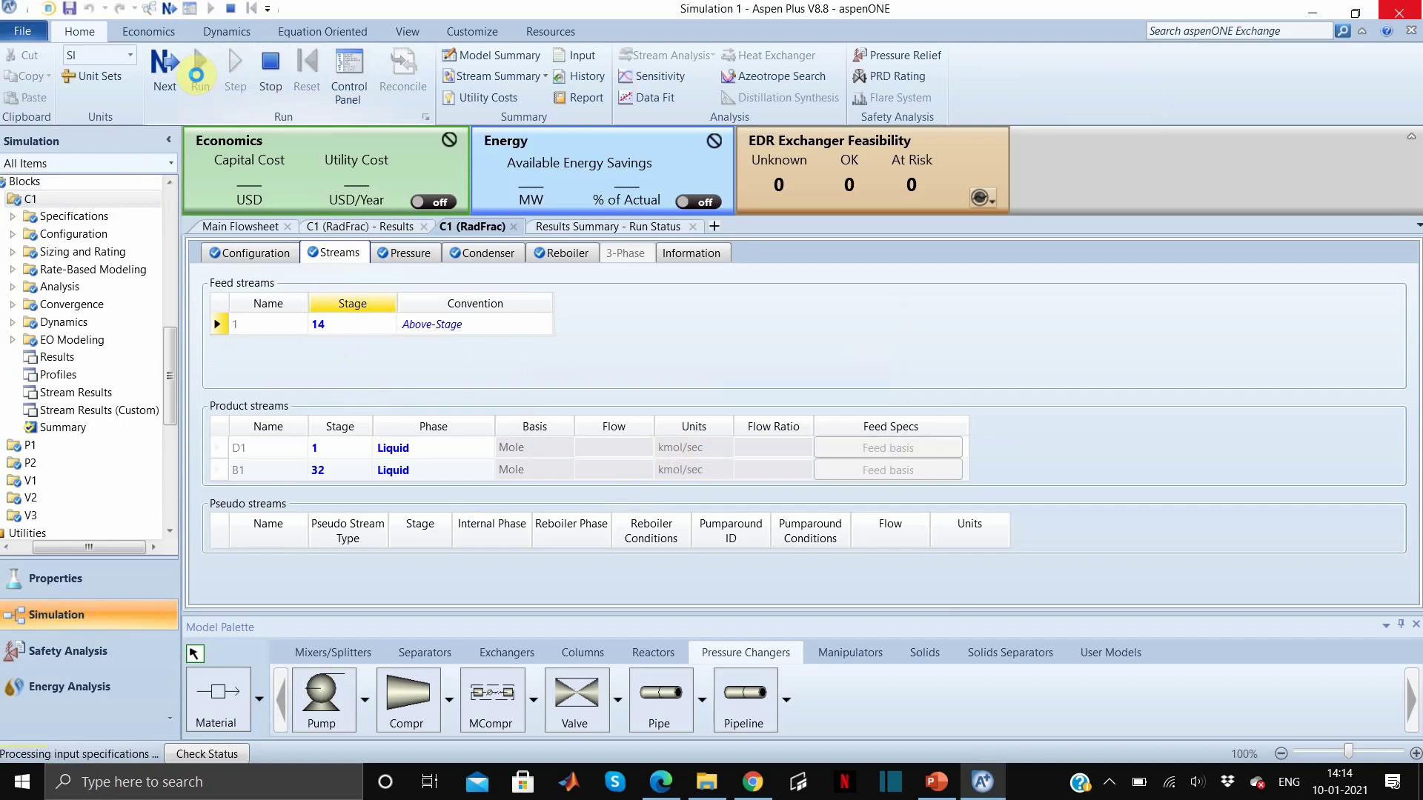
- Open column C1's results summary for the new run and show its reboiler and condenser heat duties in MW
{"action": "left_click", "coordinate": [85, 359]}
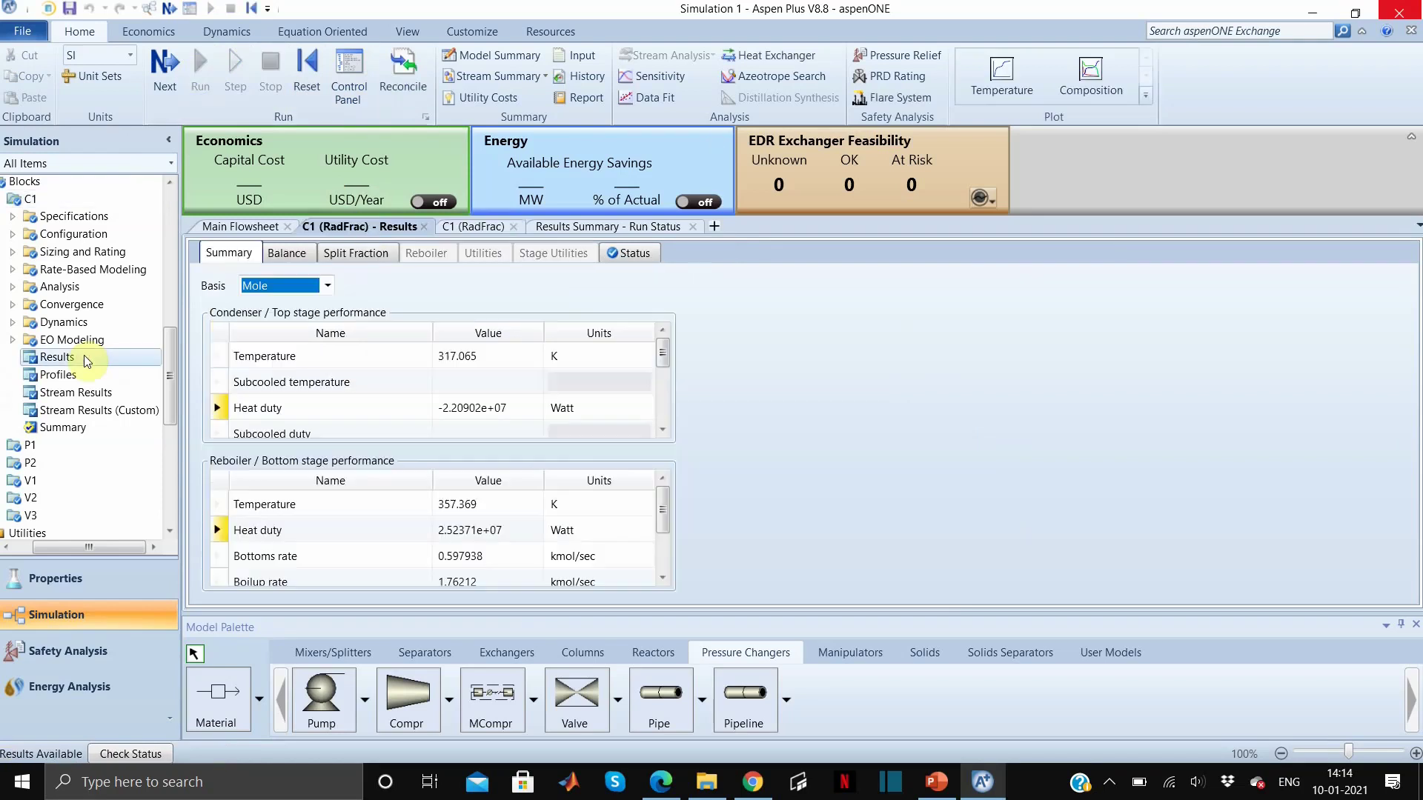
{"action": "left_click", "coordinate": [622, 533]}
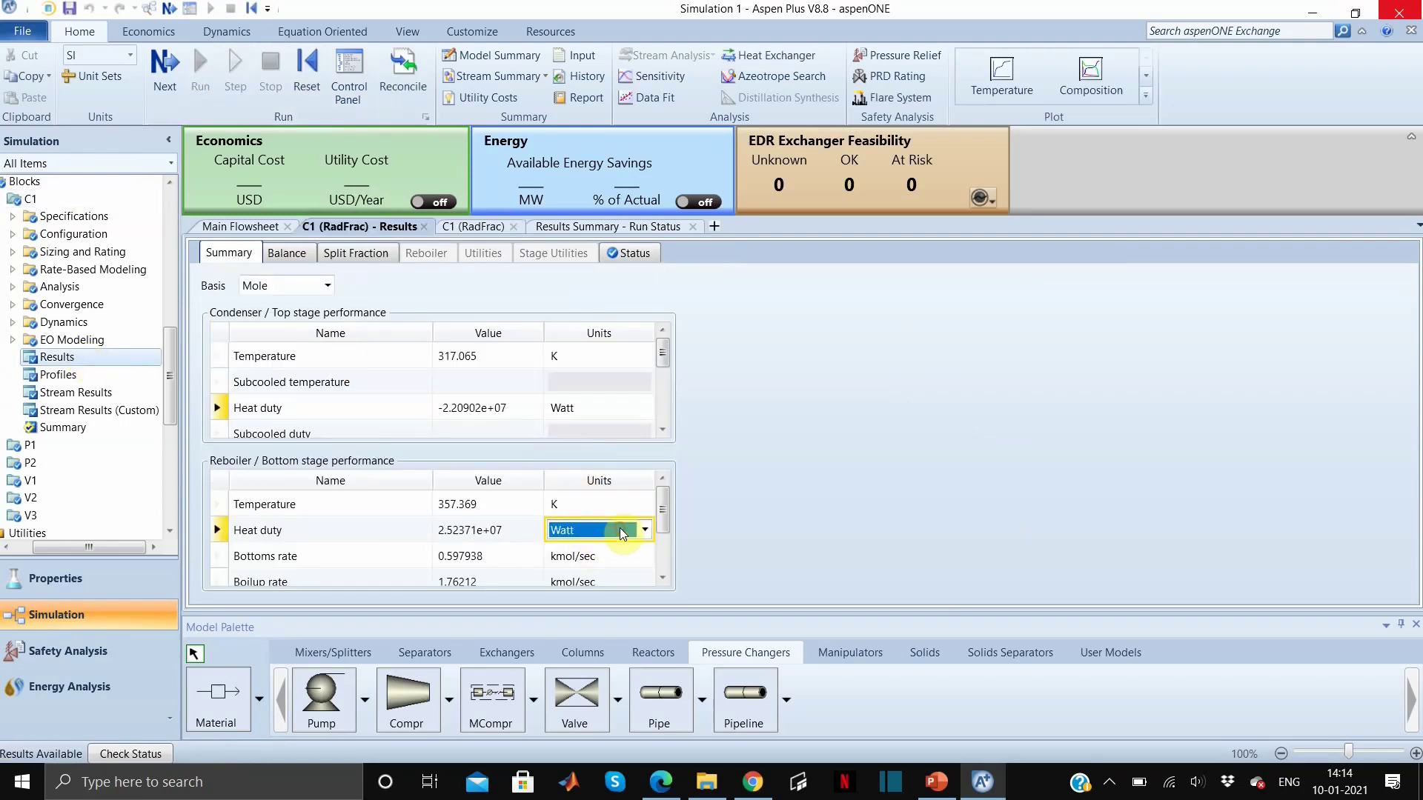
{"action": "left_click", "coordinate": [641, 530]}
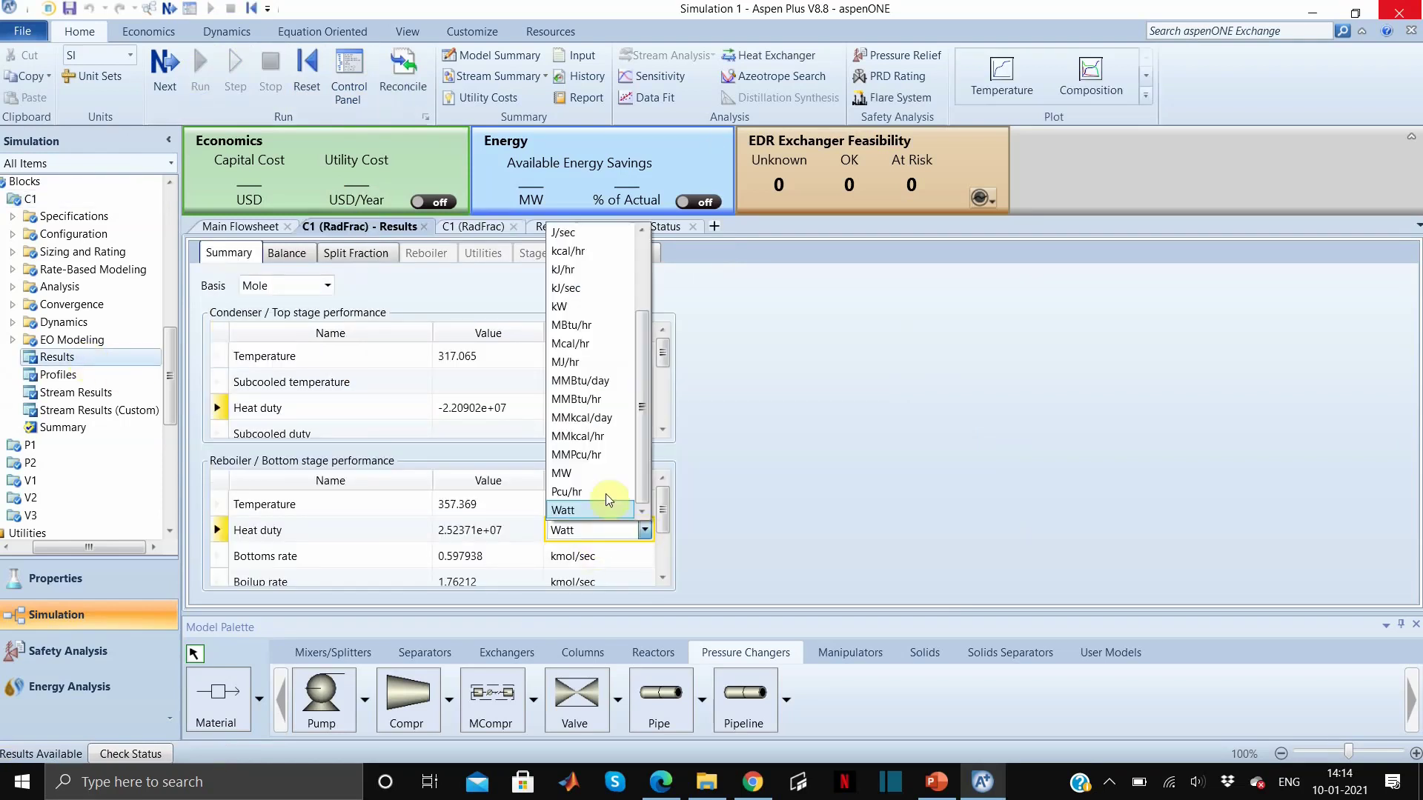
{"action": "left_click", "coordinate": [604, 489]}
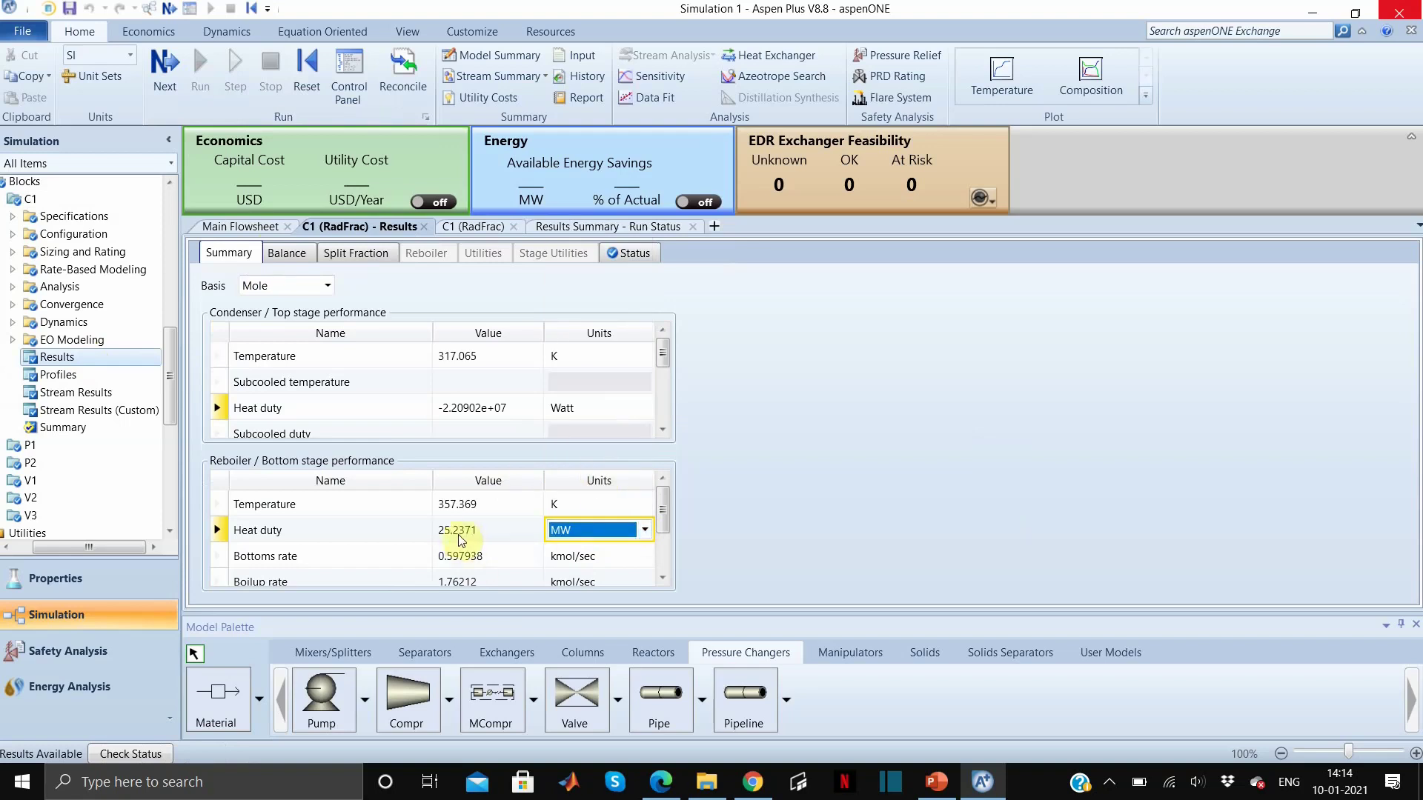
{"action": "left_click", "coordinate": [650, 410]}
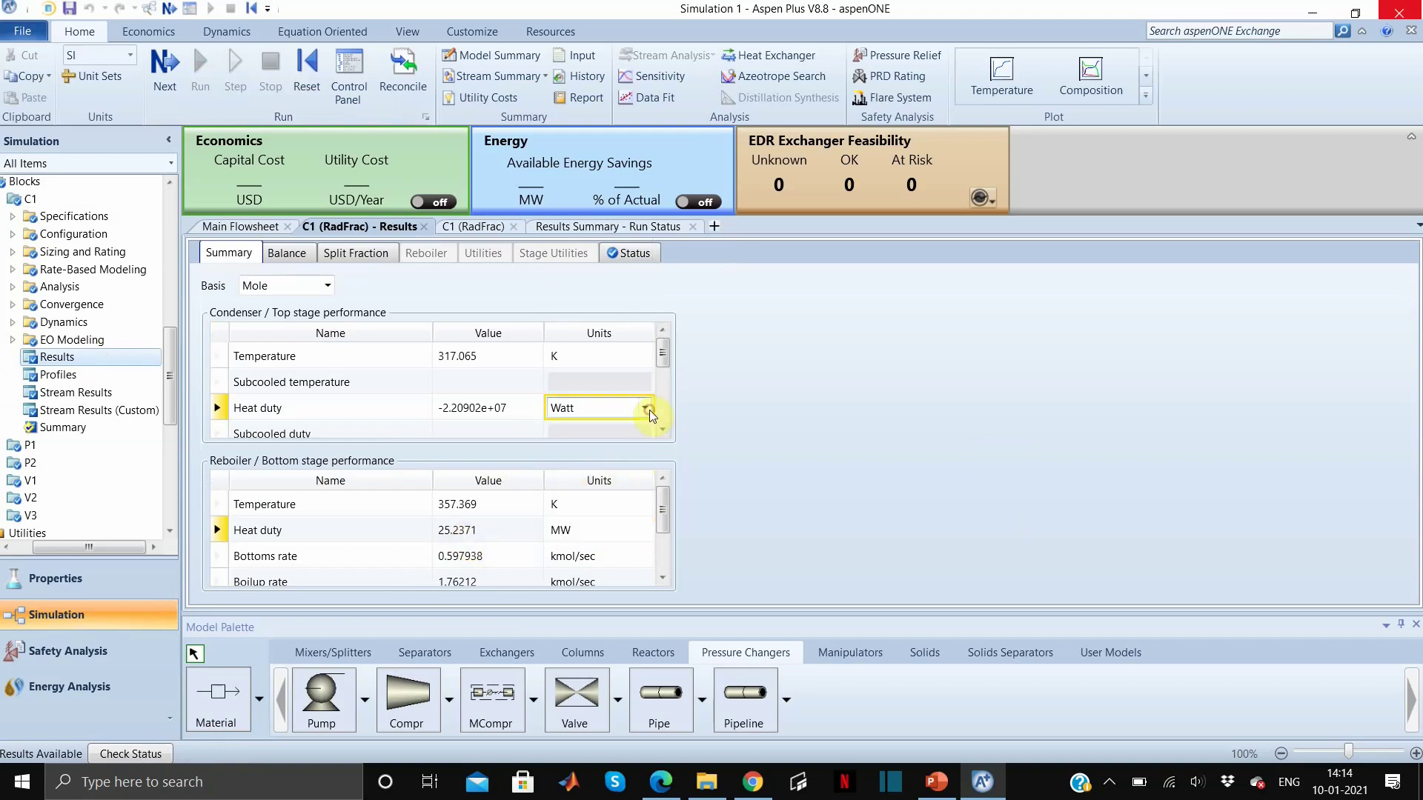
{"action": "left_click", "coordinate": [645, 408]}
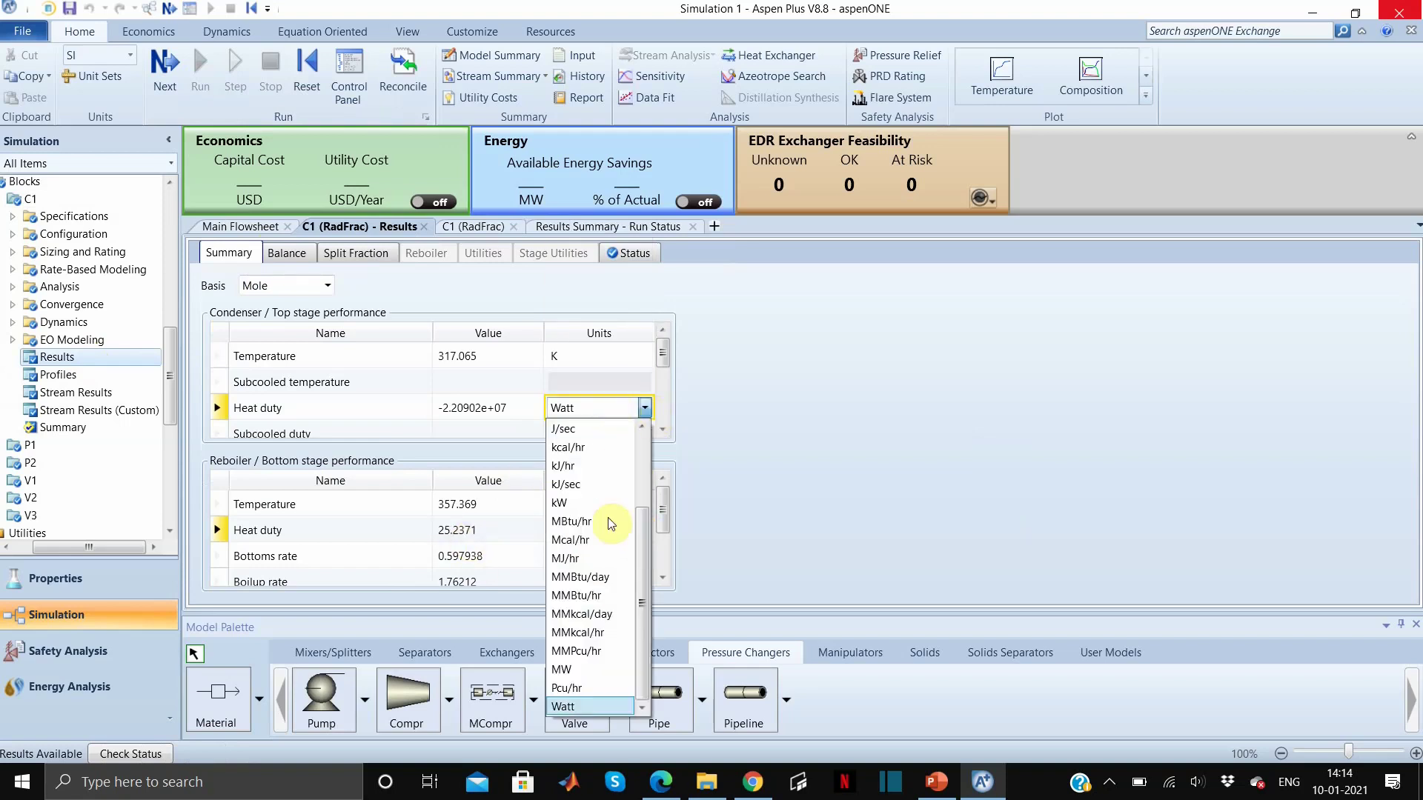
{"action": "left_click", "coordinate": [577, 670]}
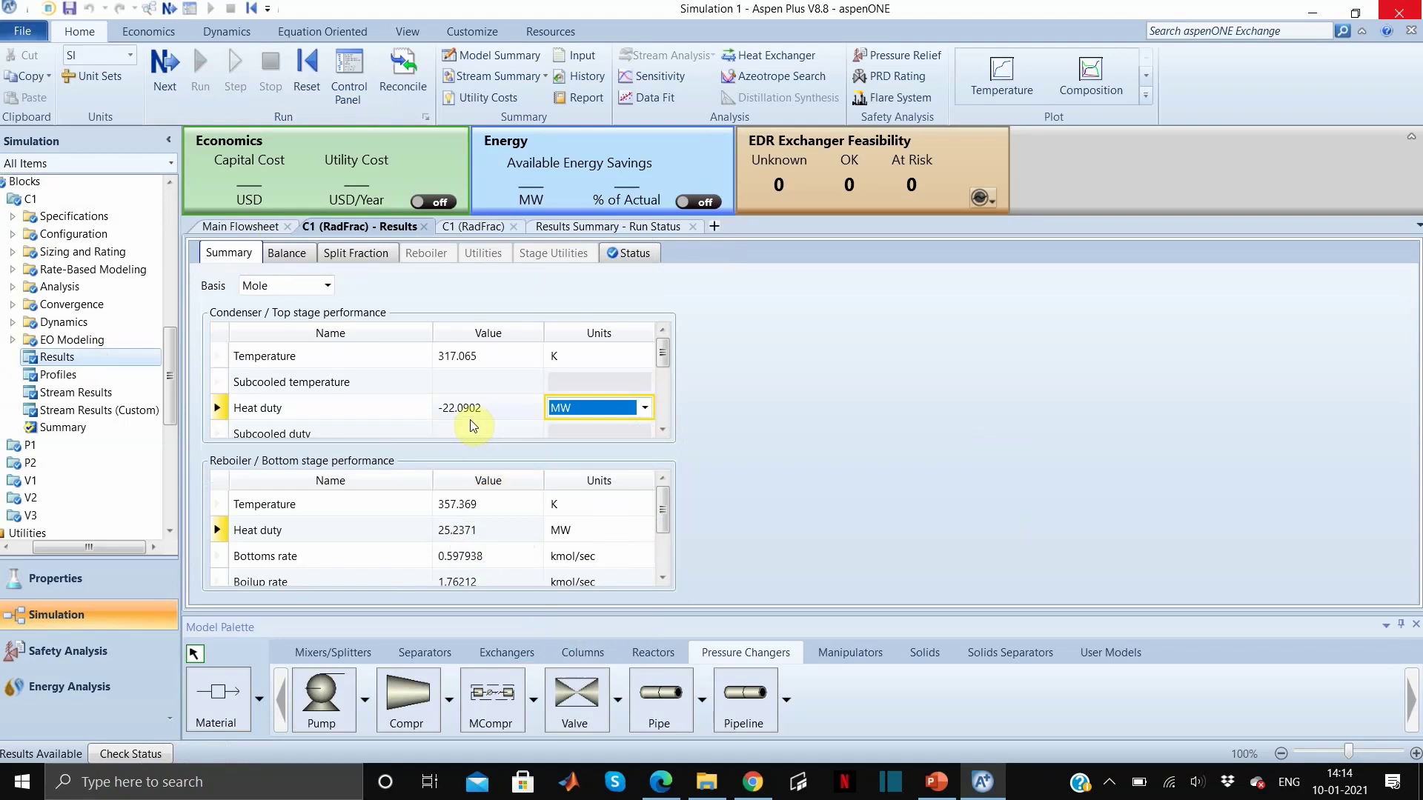